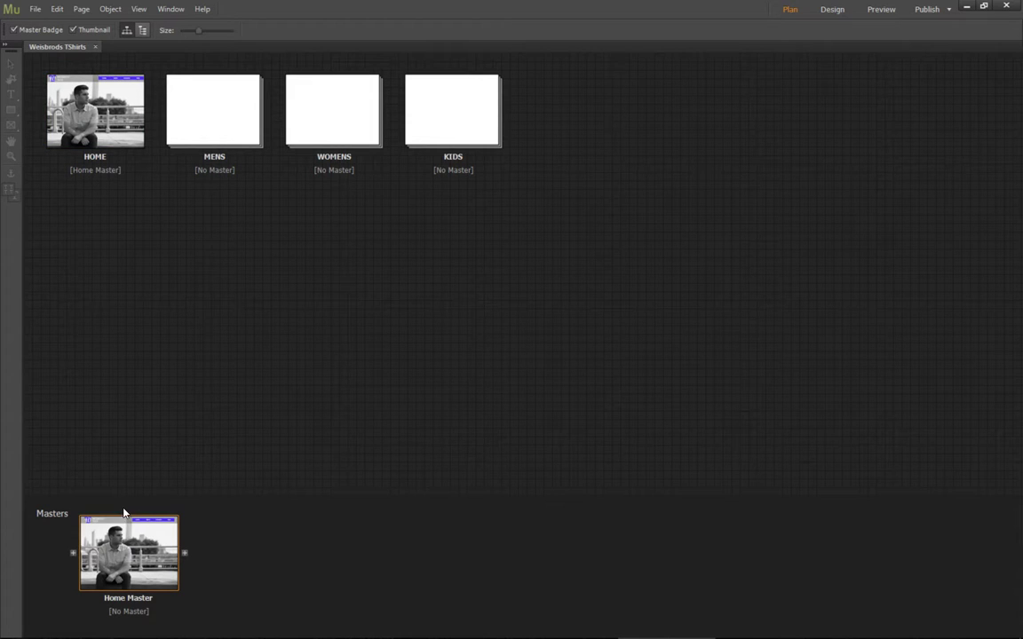
# - Open the Home Master page and look over its layout from the header to the footer
pyautogui.doubleClick(108, 551)
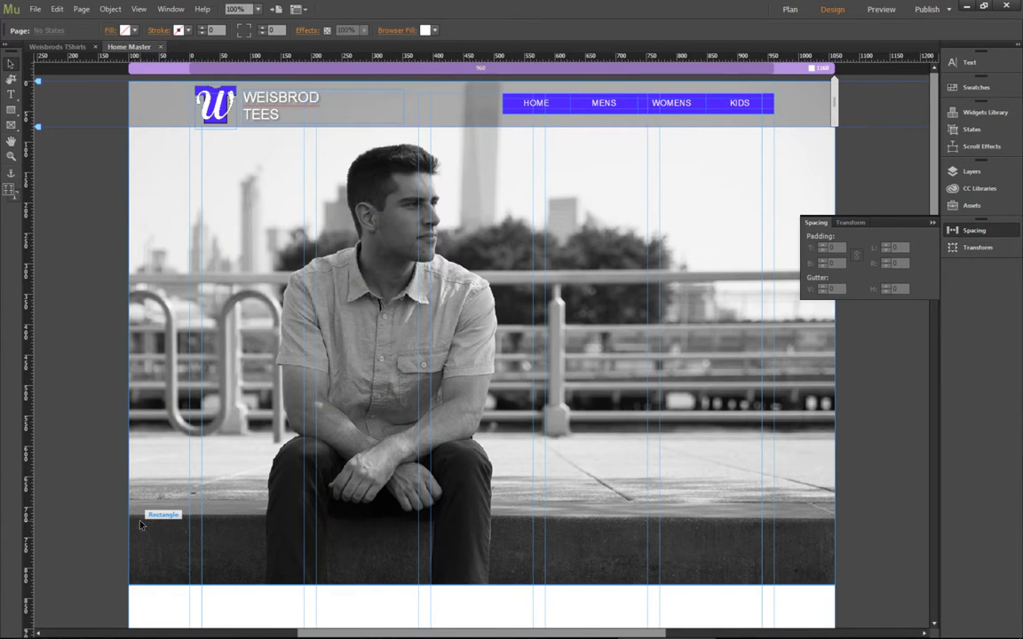
pyautogui.hotkey('ctrl', '-')
pyautogui.hotkey('ctrl', '-')
pyautogui.hotkey('ctrl', '-')
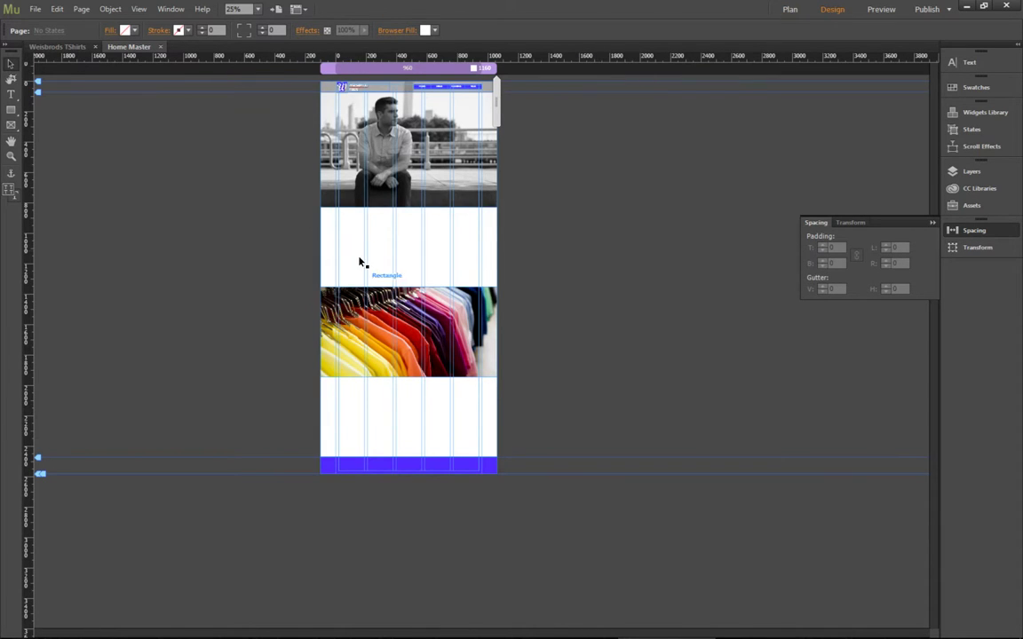
pyautogui.hotkey('ctrl', '+')
pyautogui.hotkey('ctrl', '+')
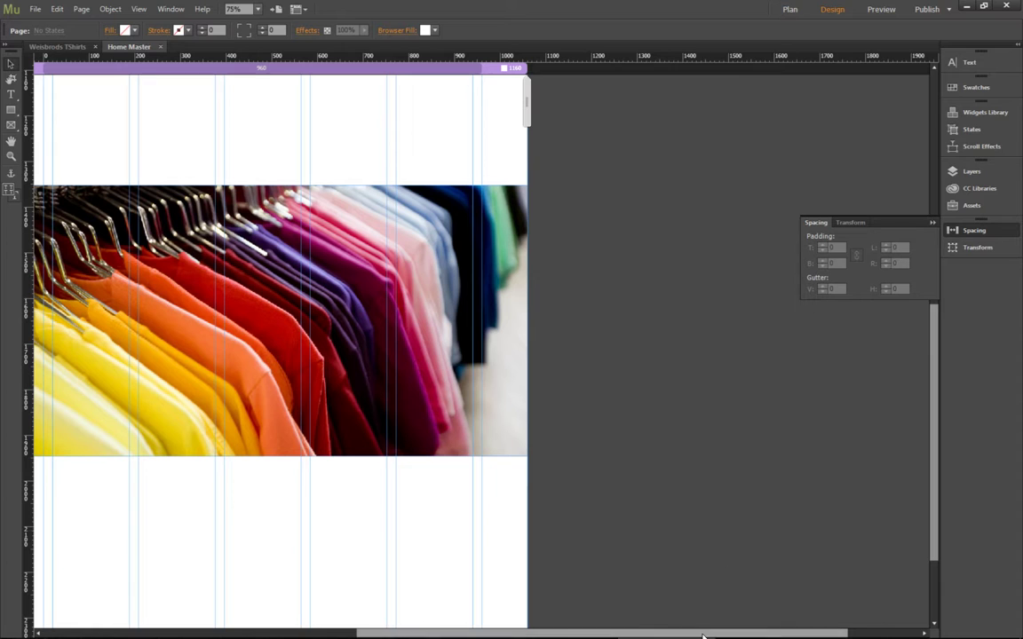
pyautogui.moveTo(702, 636); pyautogui.dragTo(604, 636)
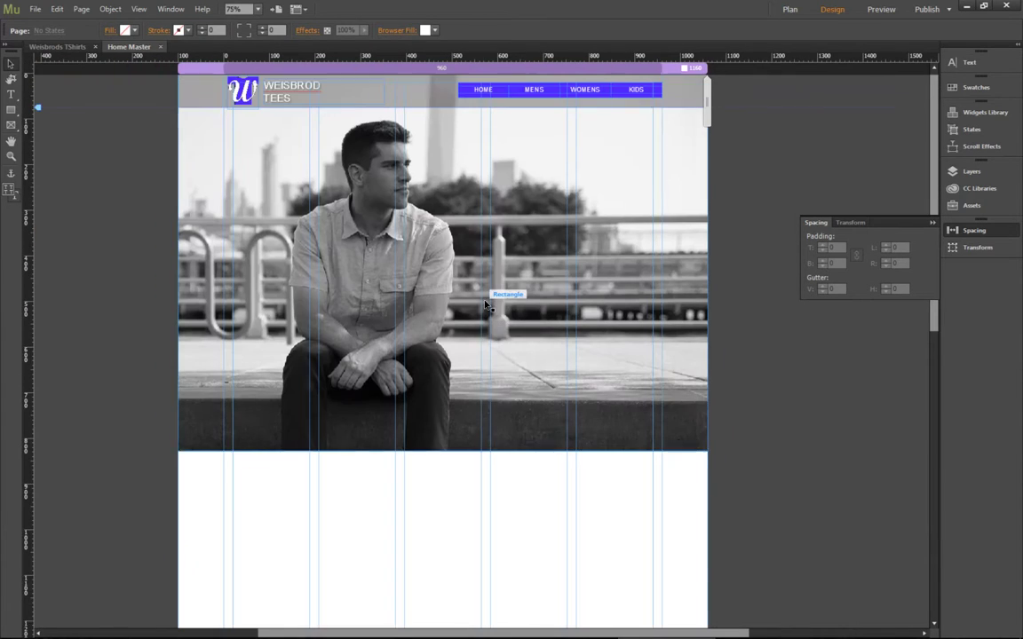
# - Preview the Home Master page in the browser and enlarge the preview window
pyautogui.click(35, 9)
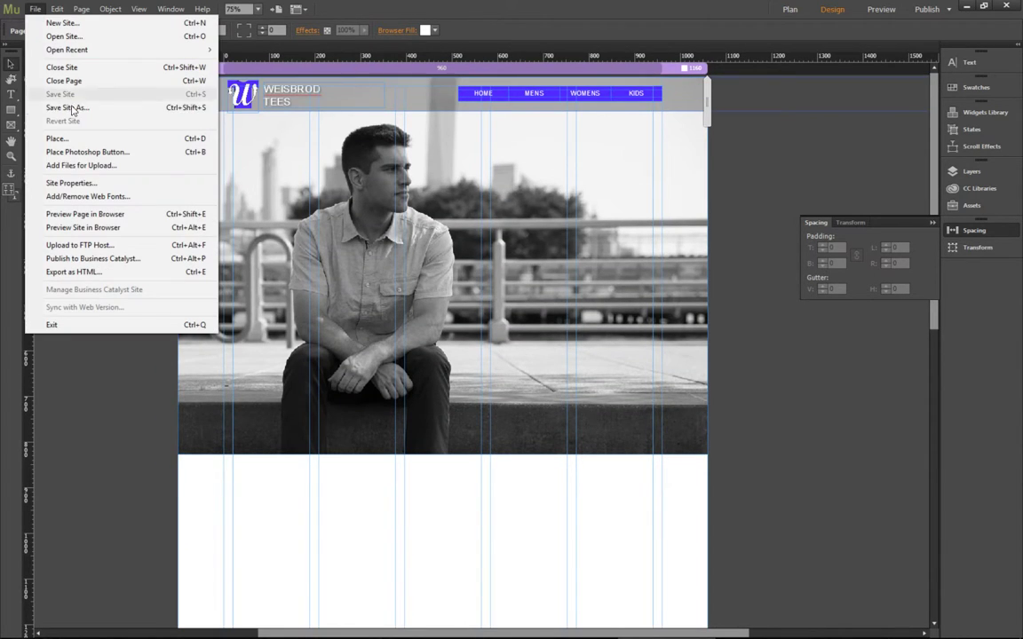
pyautogui.click(102, 215)
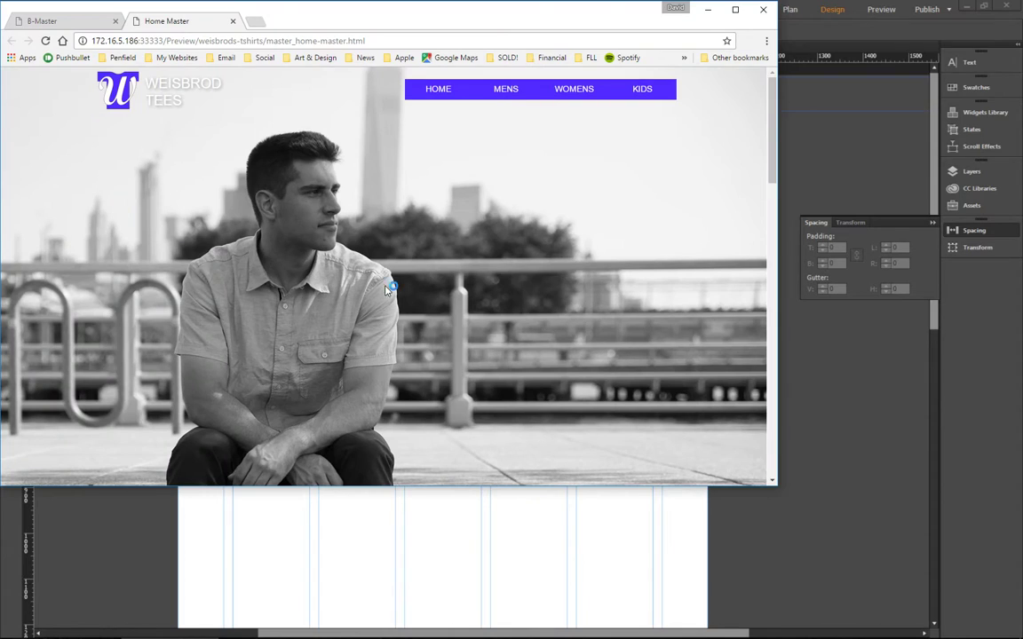
pyautogui.moveTo(775, 484); pyautogui.dragTo(1007, 627)
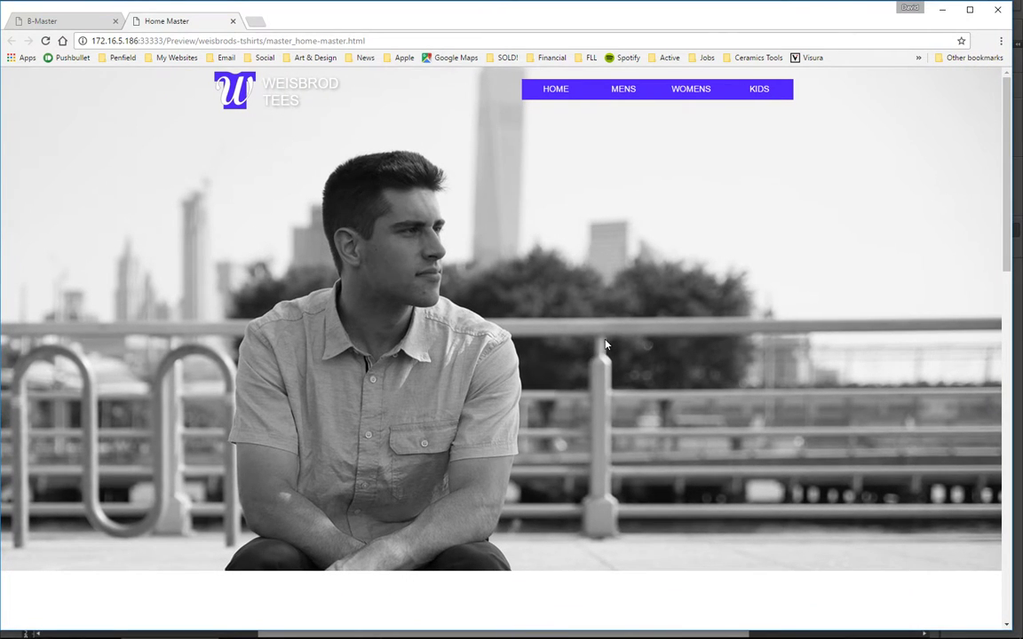
# - Examine the previewed page from the hero photo to the footer, checking the images' scroll motion, the header bar and the navigation menu
pyautogui.scroll(-2, 605, 345)
pyautogui.scroll(-7, 606, 344)
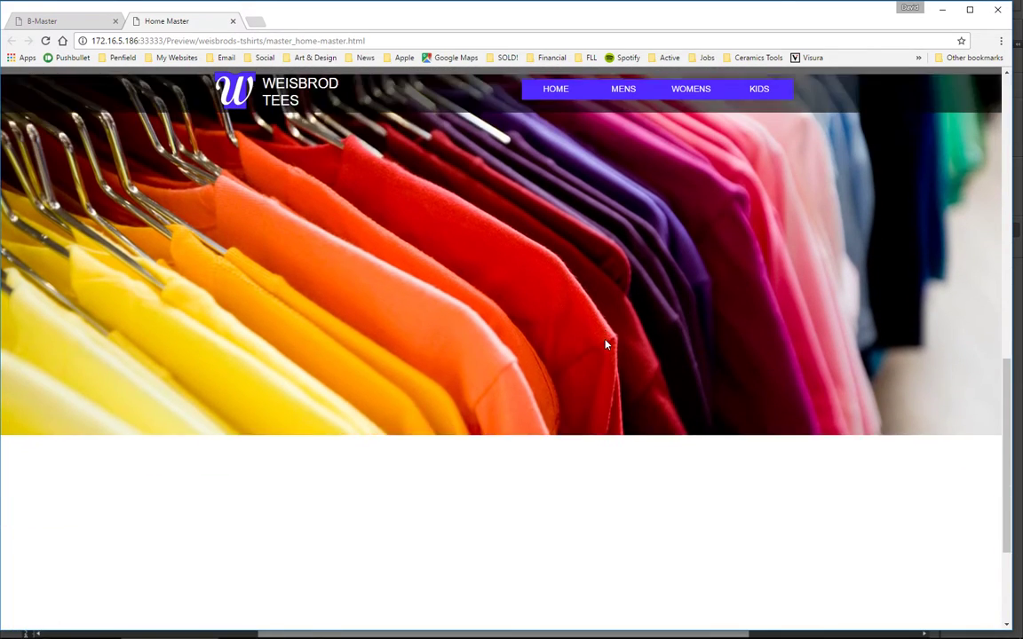
pyautogui.scroll(8, 606, 345)
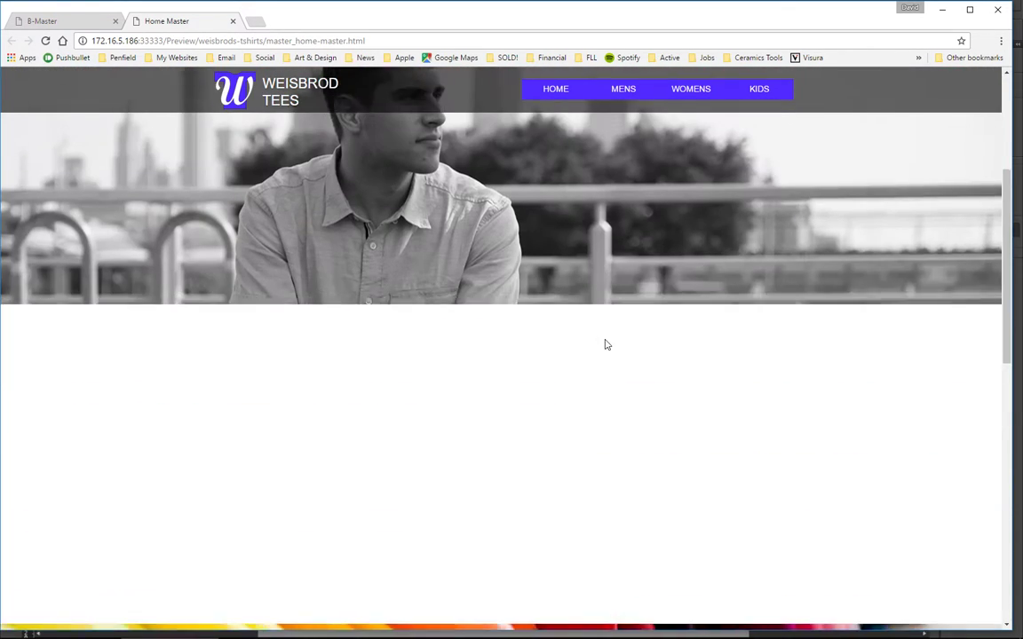
pyautogui.scroll(1, 606, 344)
pyautogui.scroll(-1, 606, 345)
pyautogui.scroll(1, 606, 345)
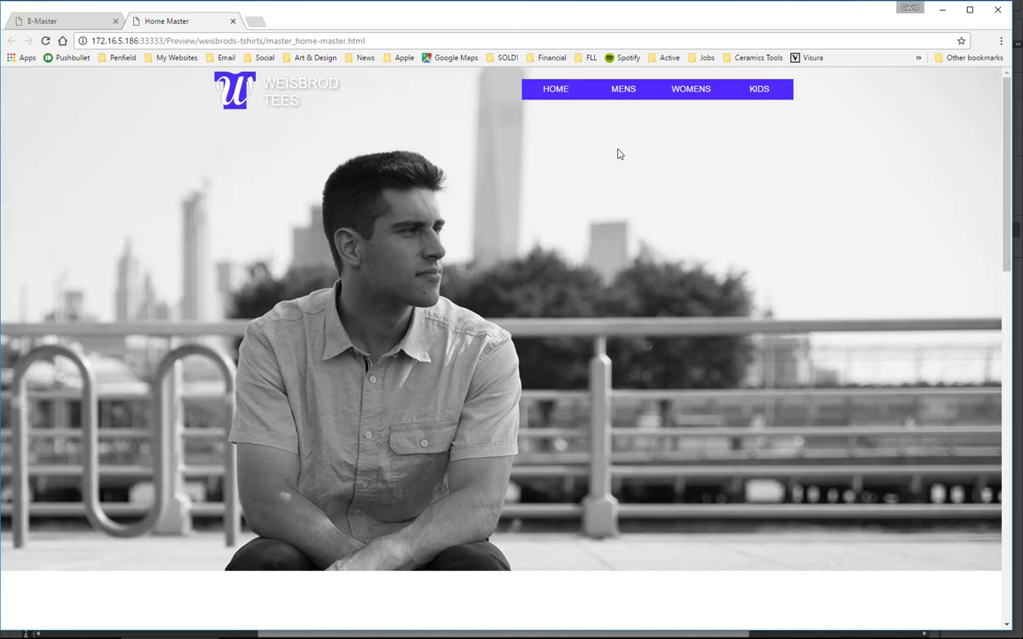
pyautogui.scroll(-8, 619, 155)
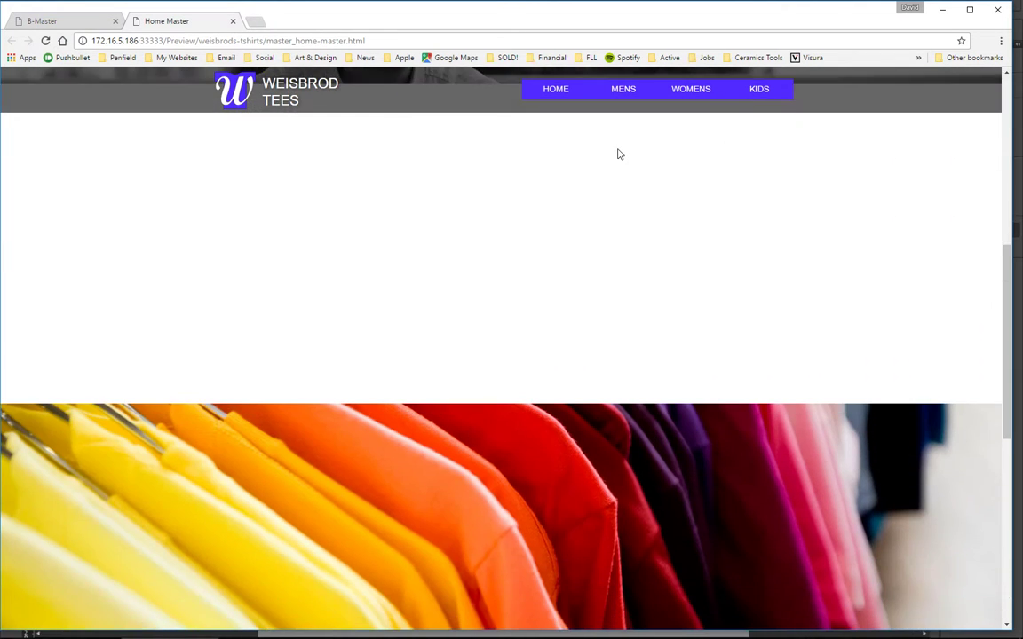
pyautogui.scroll(-3, 617, 154)
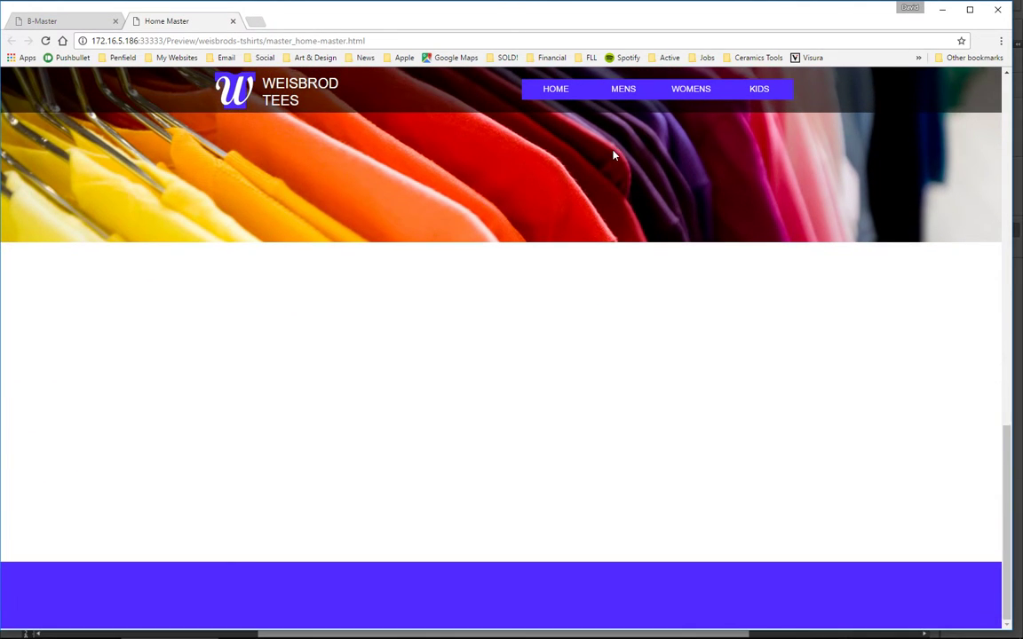
pyautogui.scroll(4, 614, 155)
pyautogui.scroll(5, 613, 155)
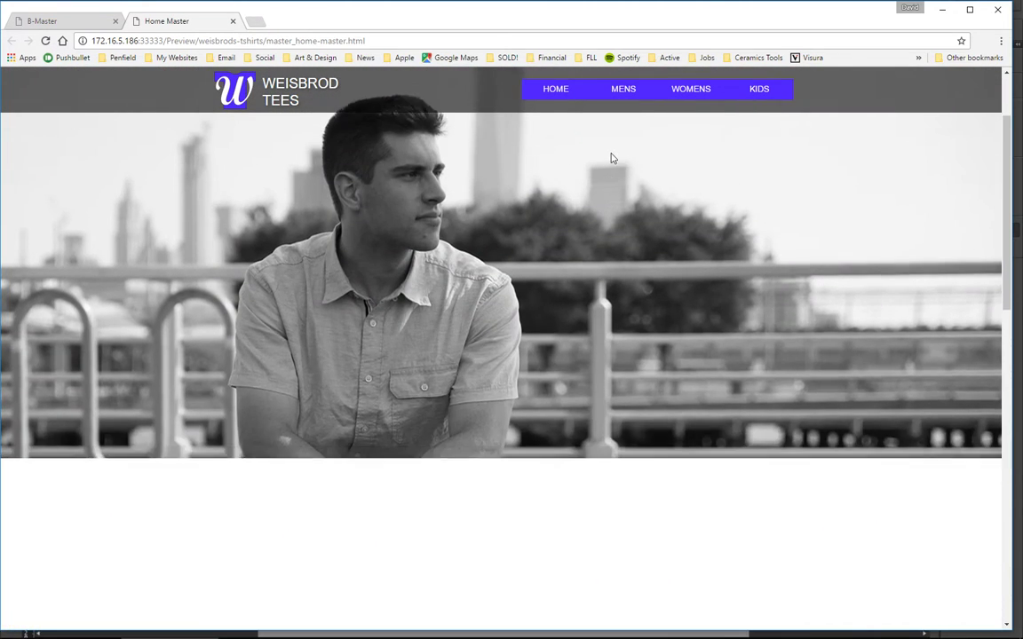
pyautogui.scroll(-4, 611, 158)
pyautogui.scroll(5, 610, 158)
pyautogui.scroll(-3, 610, 158)
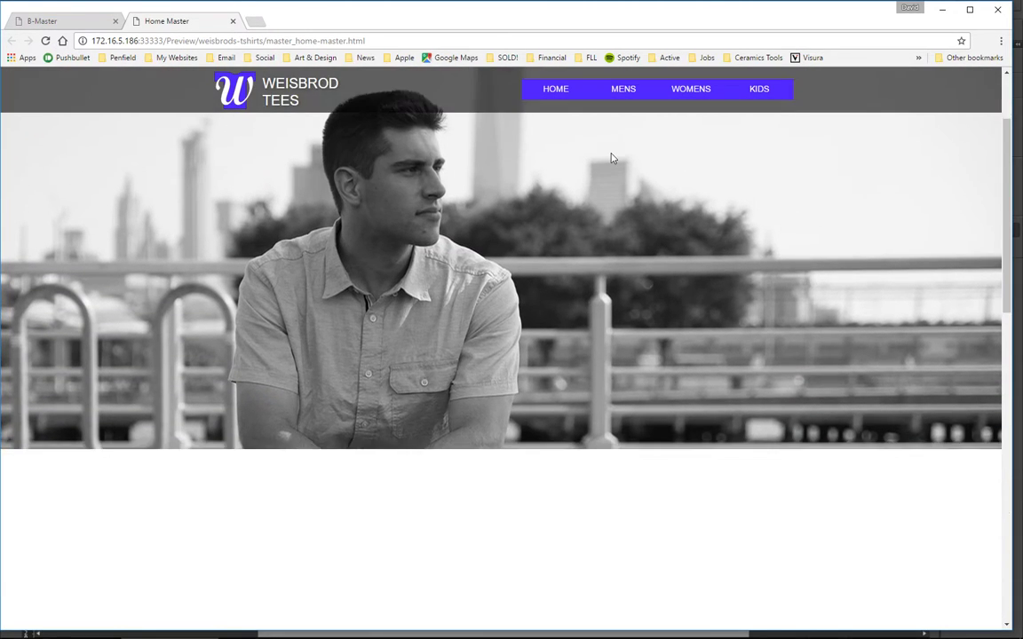
pyautogui.scroll(4, 610, 158)
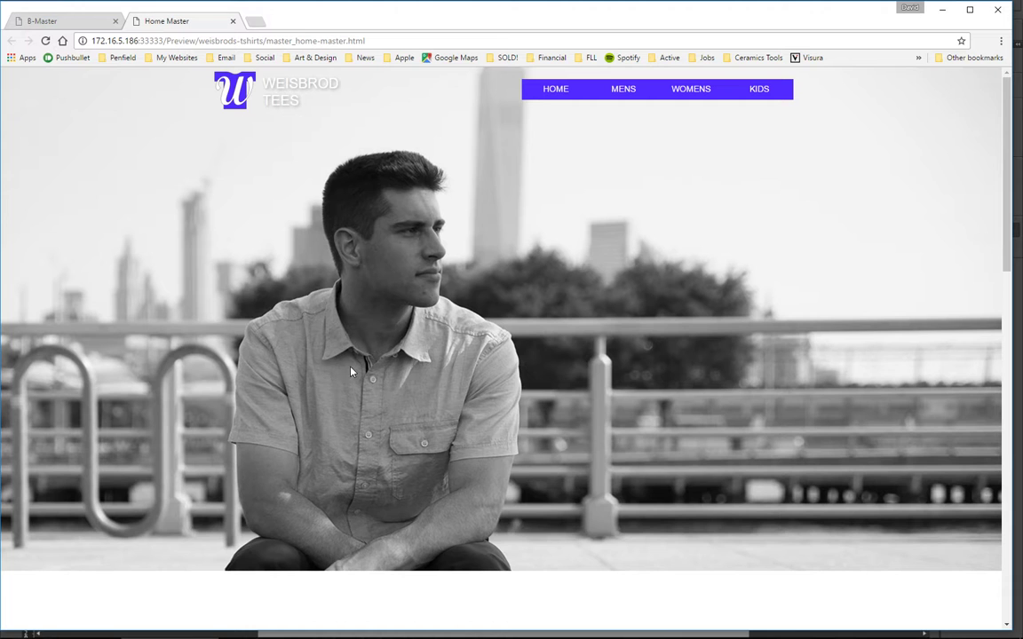
pyautogui.scroll(-5, 506, 343)
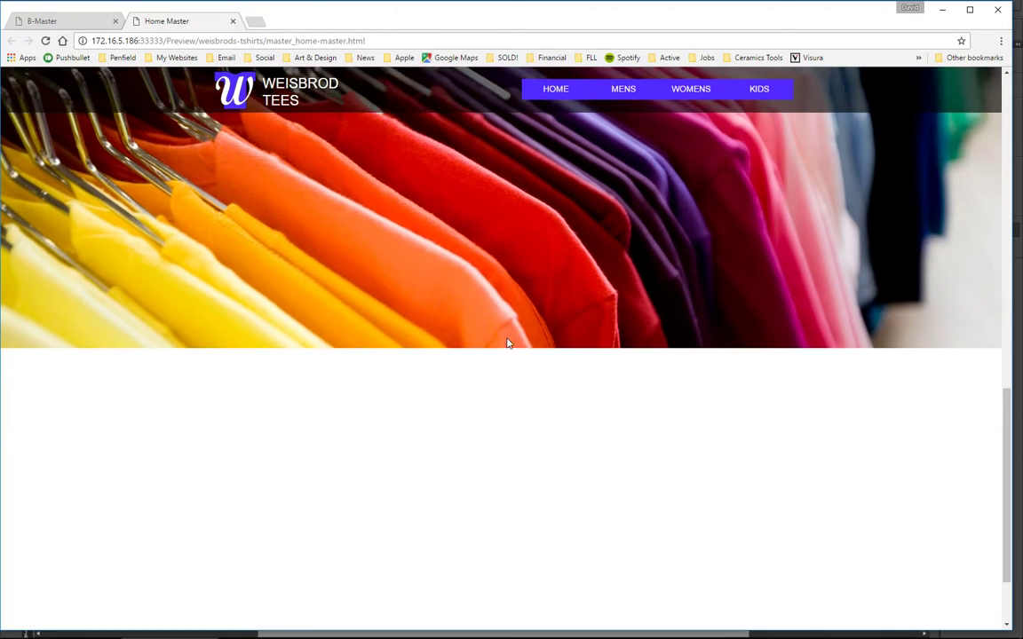
pyautogui.scroll(4, 476, 327)
pyautogui.scroll(-2, 365, 406)
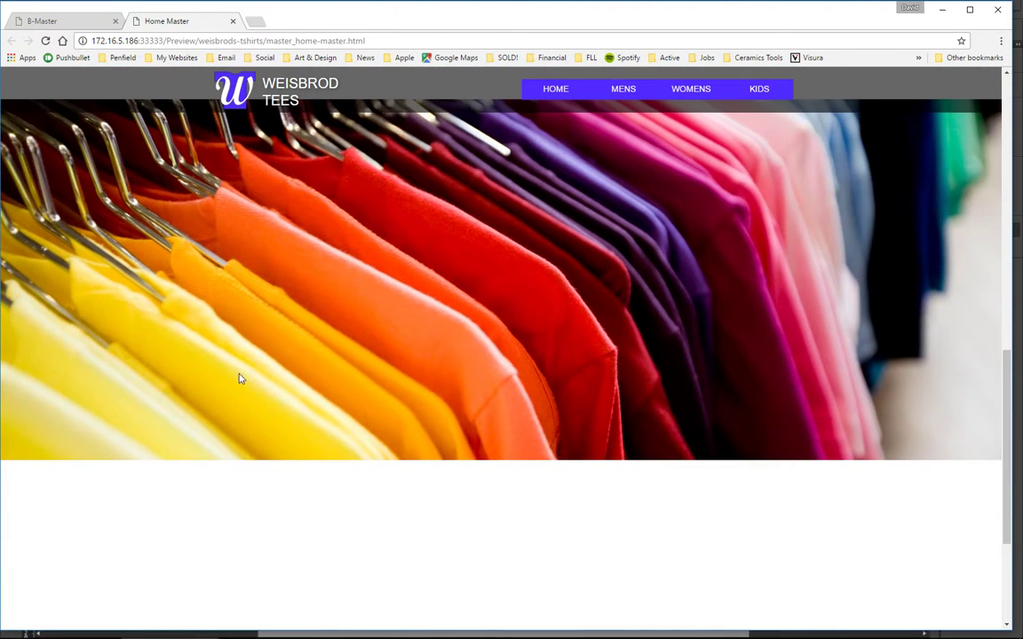
pyautogui.scroll(-3, 669, 216)
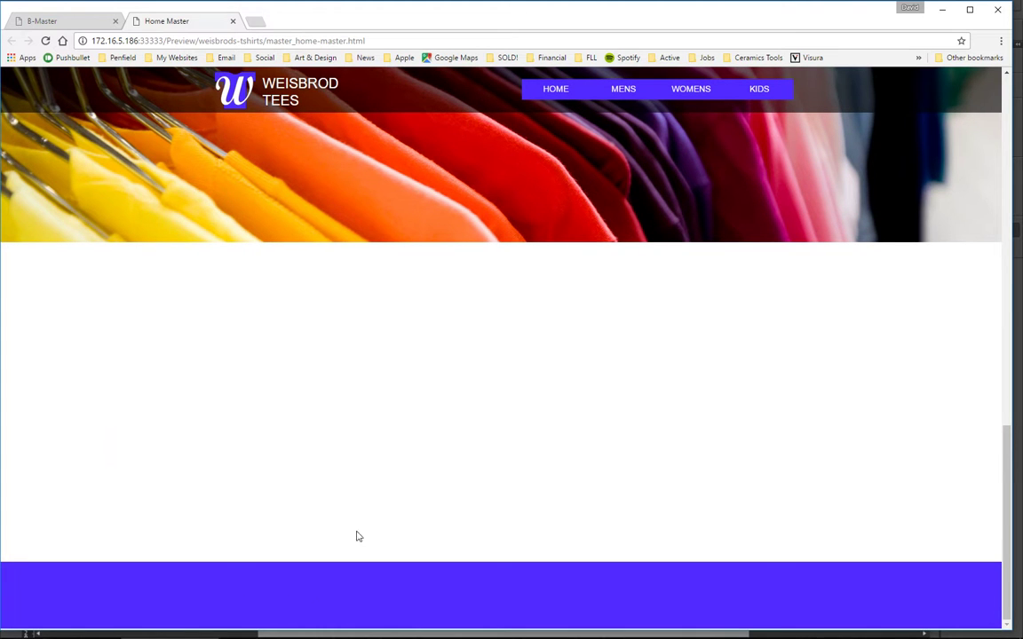
pyautogui.scroll(5, 433, 462)
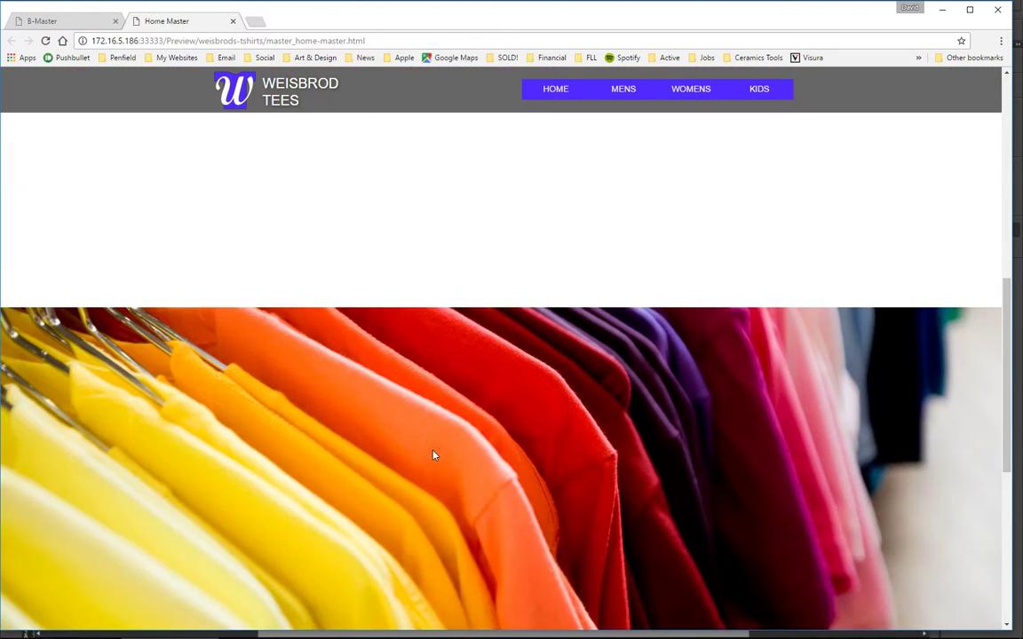
pyautogui.scroll(10, 434, 455)
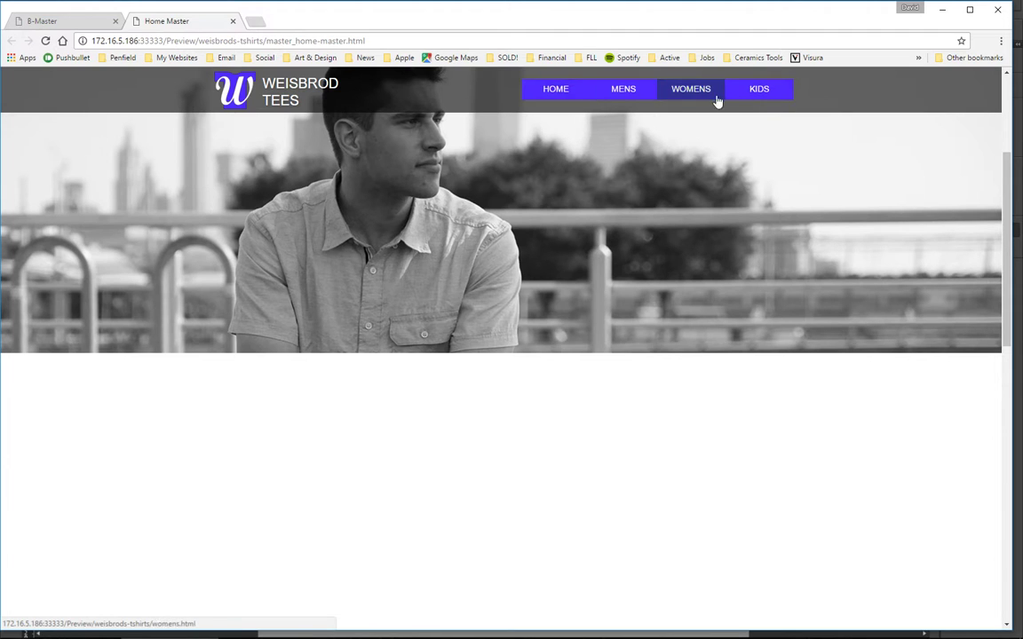
pyautogui.scroll(3, 446, 127)
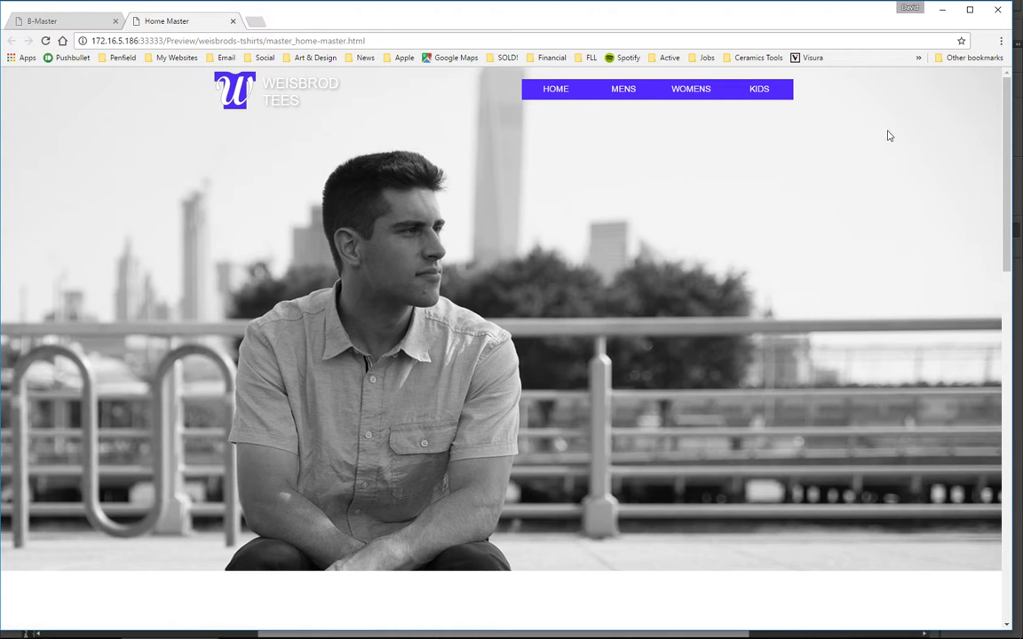
pyautogui.scroll(-3, 421, 207)
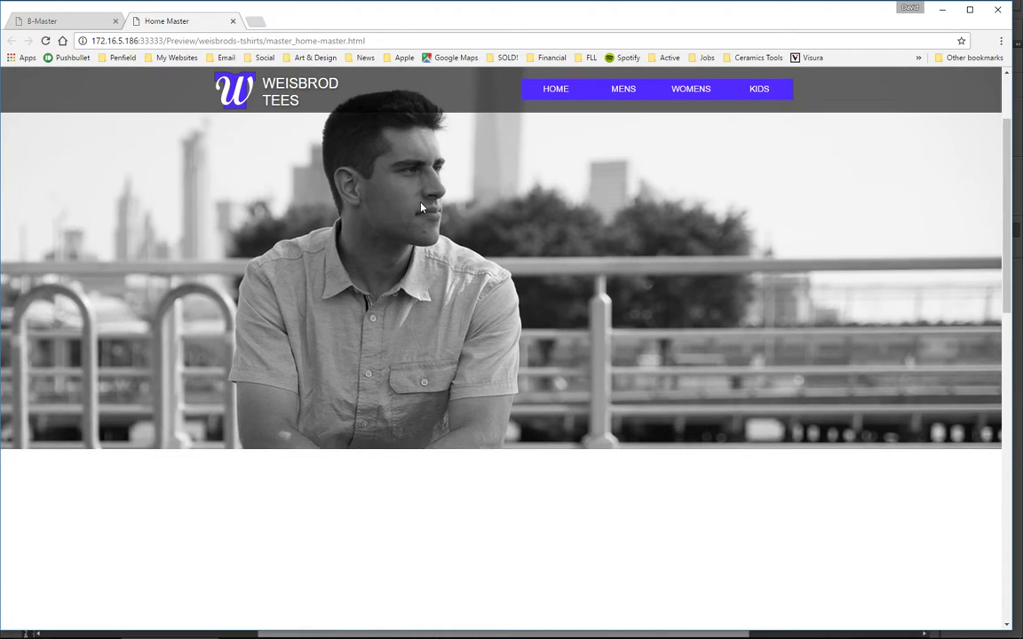
pyautogui.scroll(3, 422, 207)
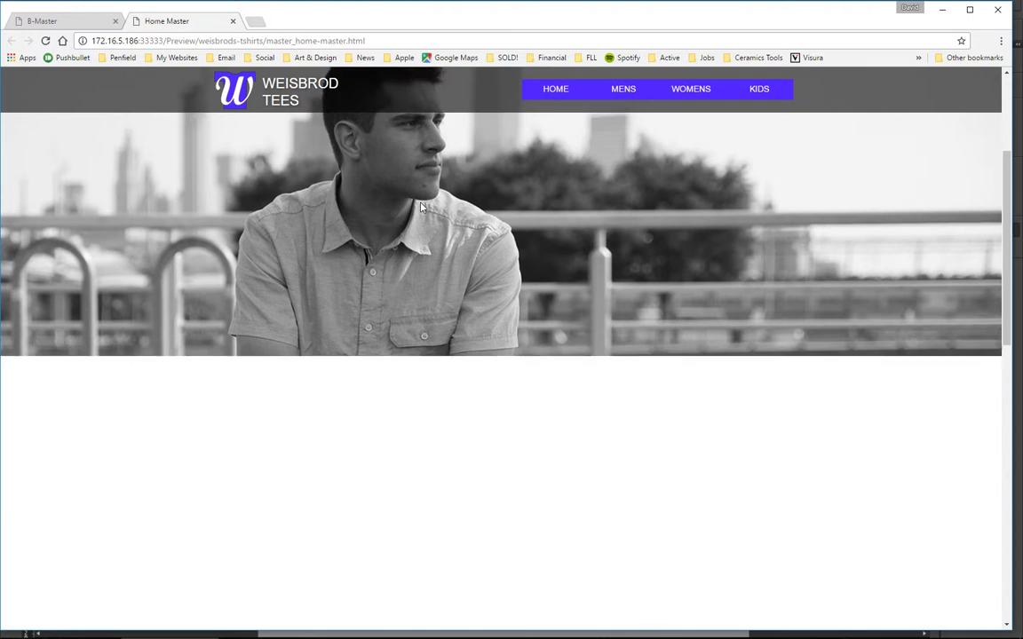
pyautogui.scroll(-5, 422, 207)
pyautogui.scroll(3, 421, 207)
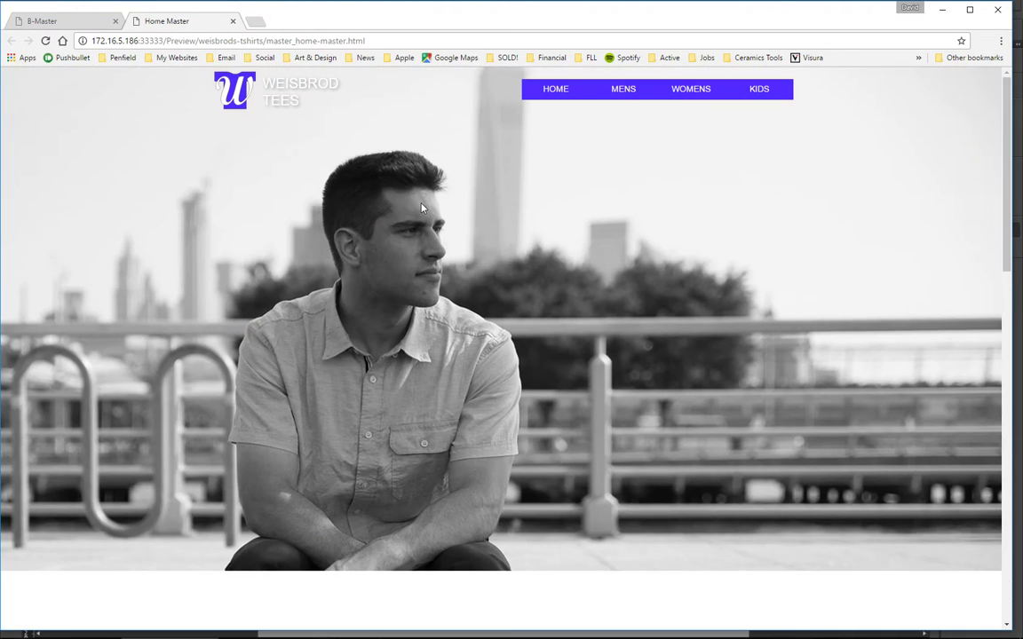
pyautogui.scroll(-6, 422, 207)
pyautogui.scroll(1, 422, 207)
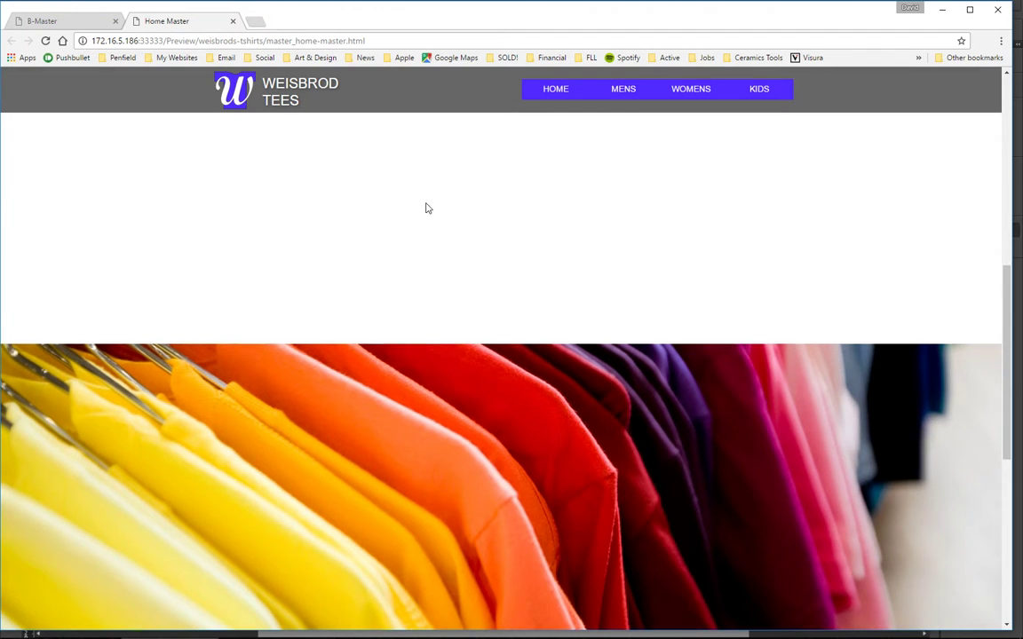
pyautogui.scroll(5, 422, 208)
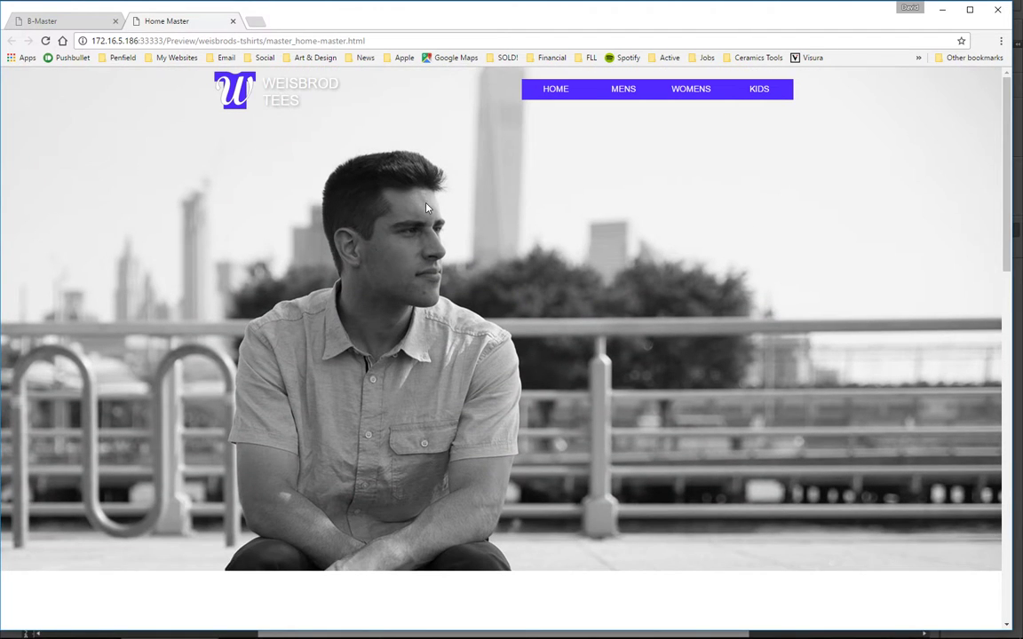
pyautogui.scroll(-1, 424, 207)
pyautogui.scroll(1, 425, 207)
# - Switch back to Adobe Muse, add a new blank master after the Home Master, and open it for editing
pyautogui.hotkey('alt', 'Tab')
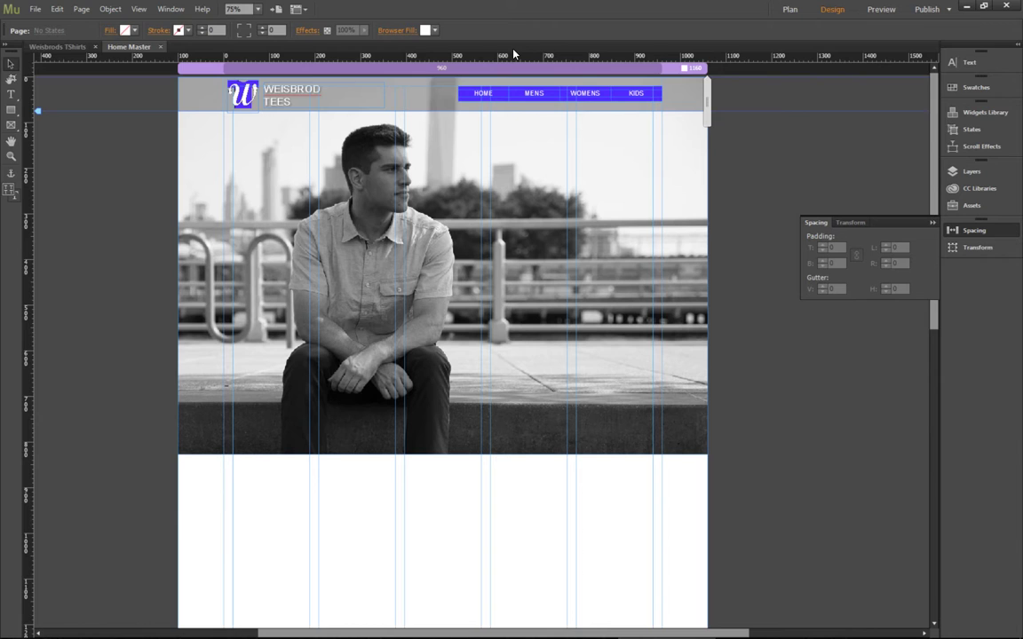
pyautogui.click(162, 47)
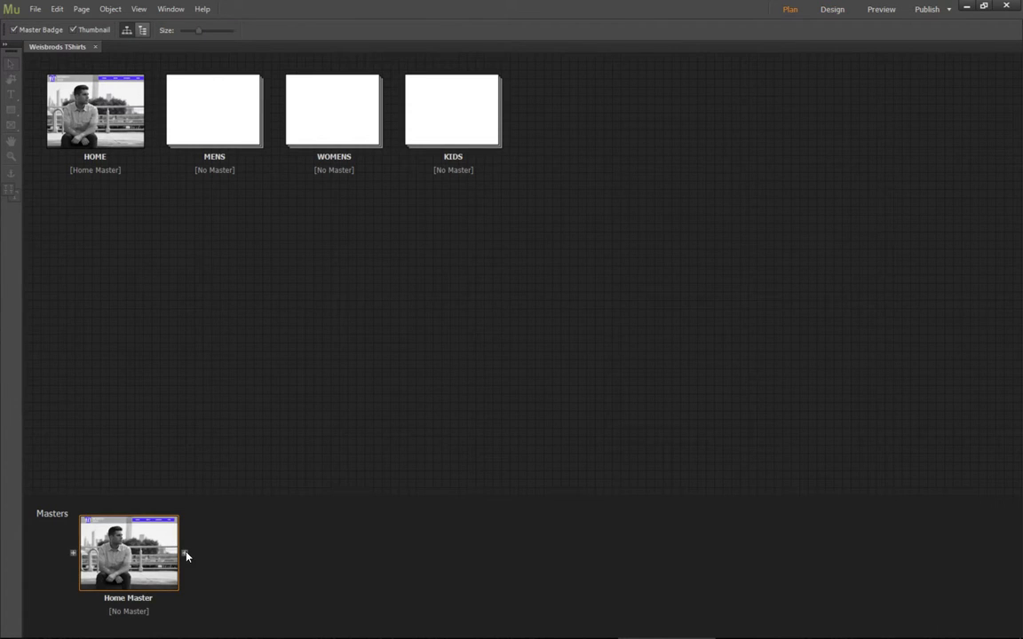
pyautogui.click(184, 554)
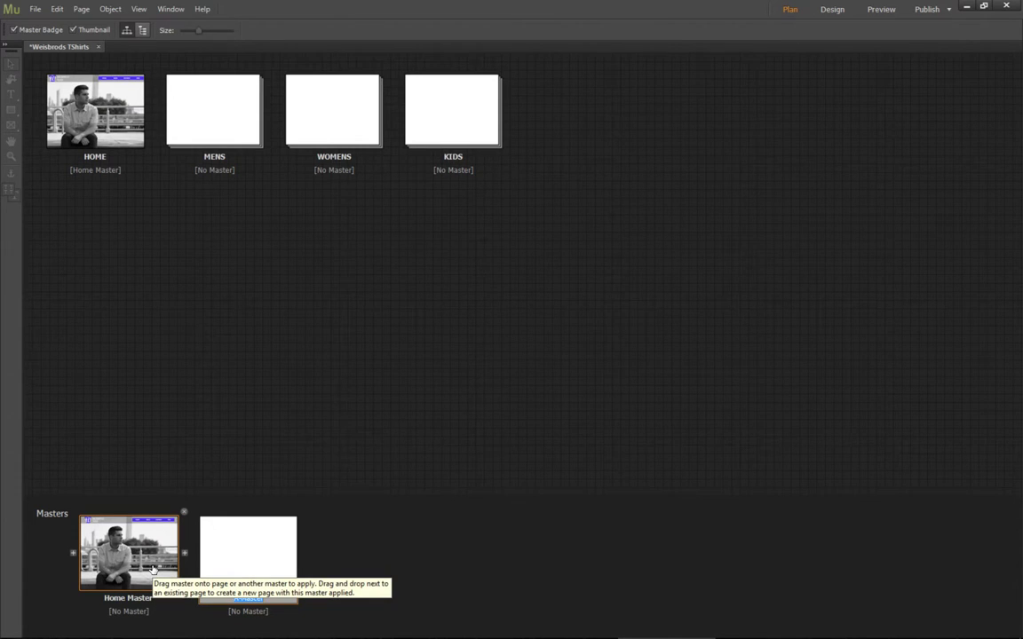
pyautogui.doubleClick(261, 577)
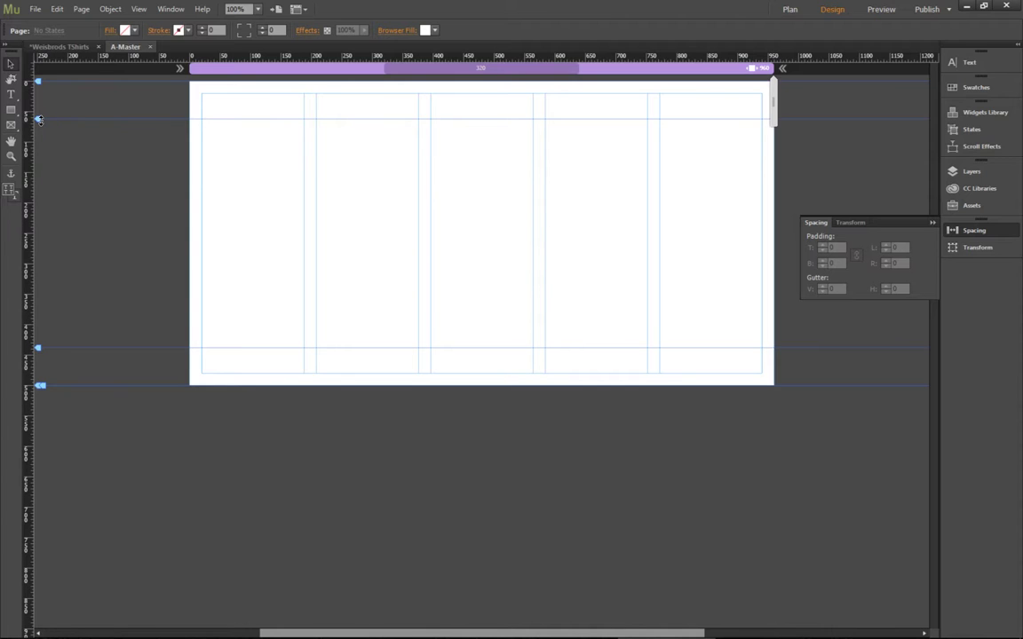
# - Lower the header guide on A-Master to about 87 px and nudge its footer guide slightly upward
pyautogui.moveTo(38, 118); pyautogui.dragTo(39, 136)
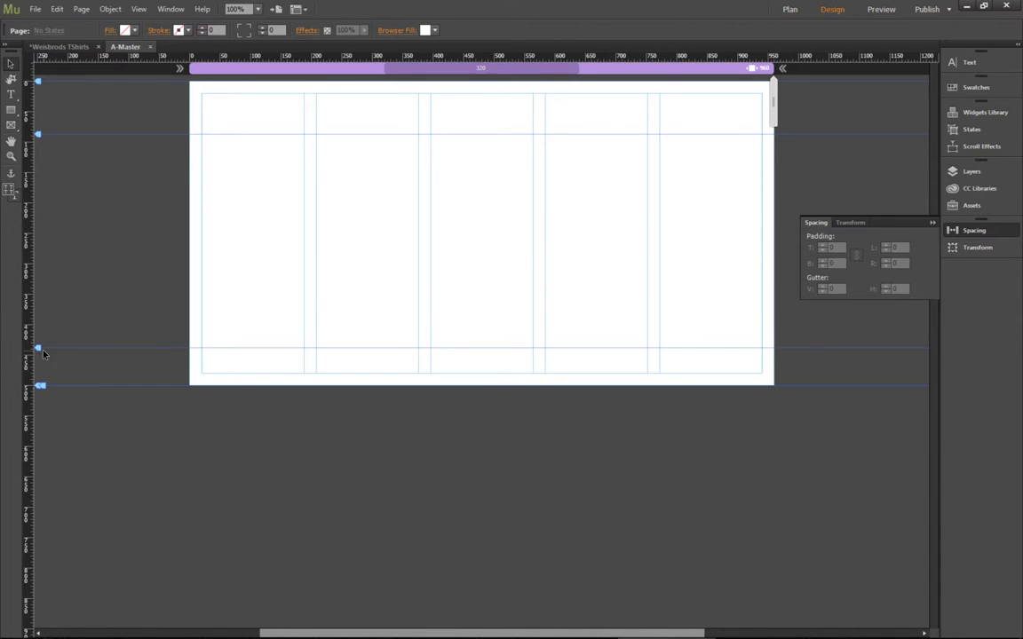
pyautogui.moveTo(38, 348); pyautogui.dragTo(38, 344)
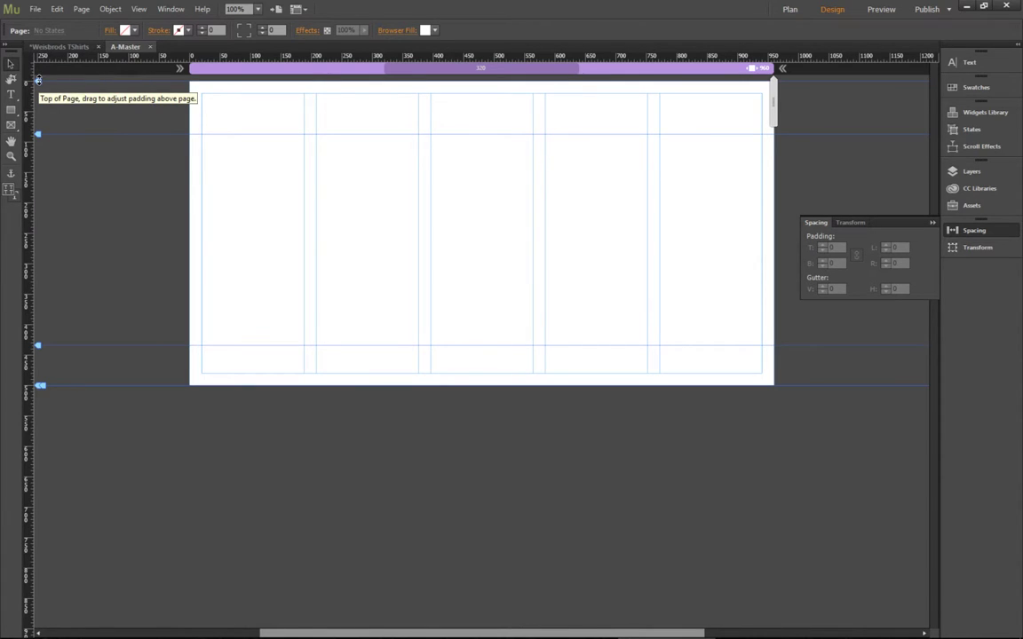
# - Try adding padding above A-Master by lowering the top-of-page guide, and undo it
pyautogui.moveTo(38, 80); pyautogui.dragTo(39, 98)
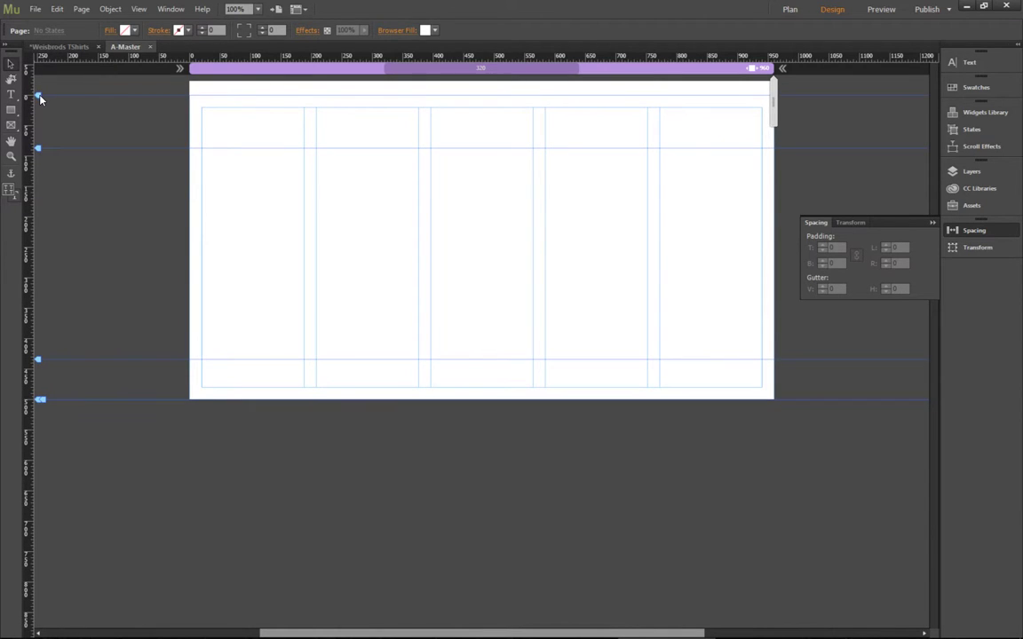
pyautogui.hotkey('ctrl', 'z')
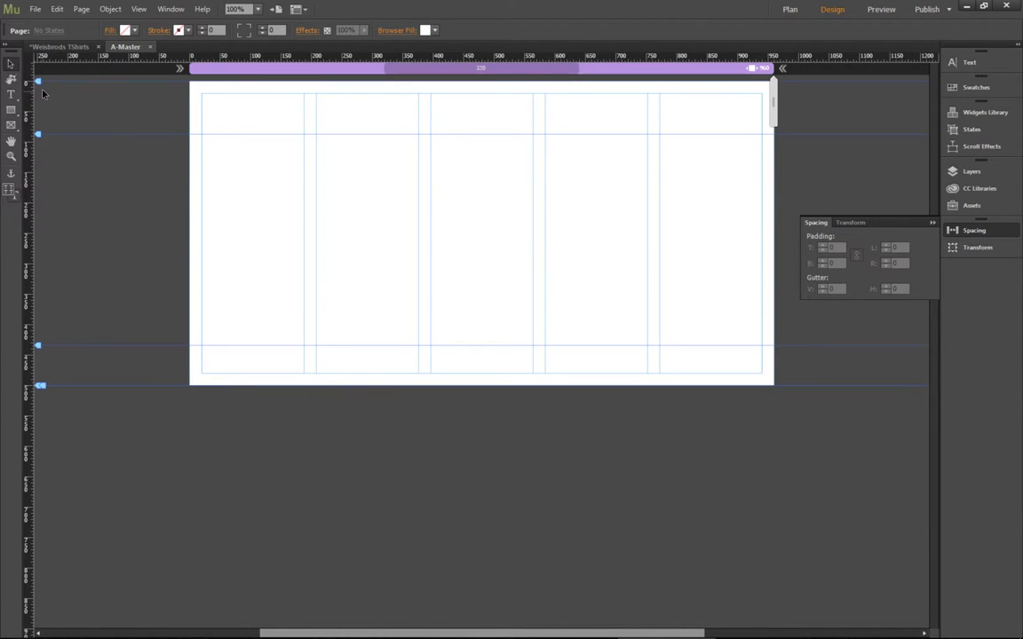
# - Reopen the Home Master page from the site plan, keeping A-Master open
pyautogui.click(70, 45)
pyautogui.doubleClick(139, 561)
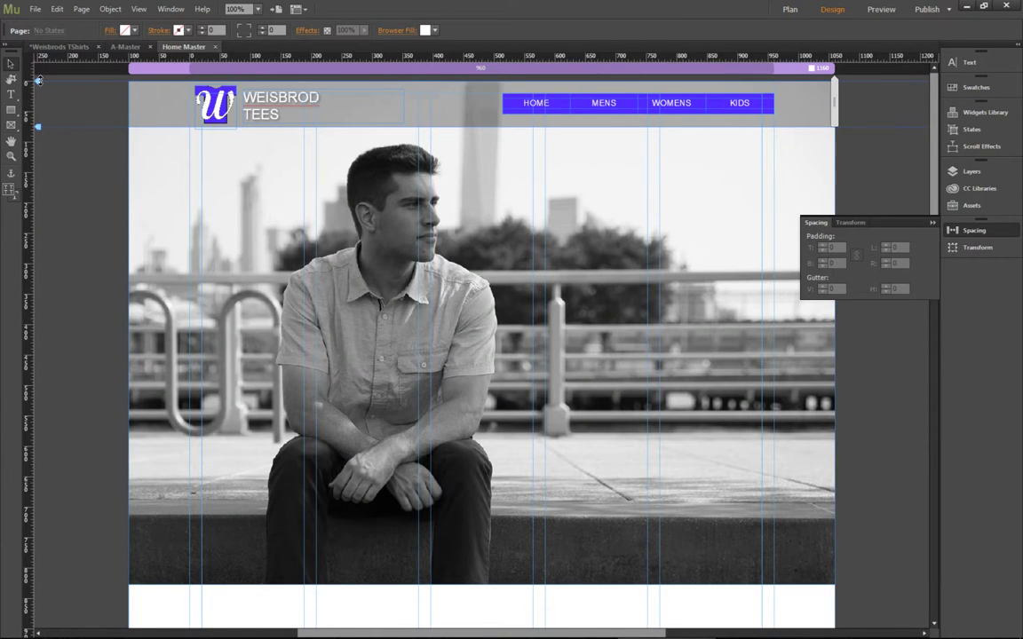
# - Lower the Home Master's top-of-page guide to add space above the hero image, and preview the page in the browser
pyautogui.moveTo(37, 83); pyautogui.dragTo(38, 112)
pyautogui.moveTo(37, 118); pyautogui.dragTo(37, 137)
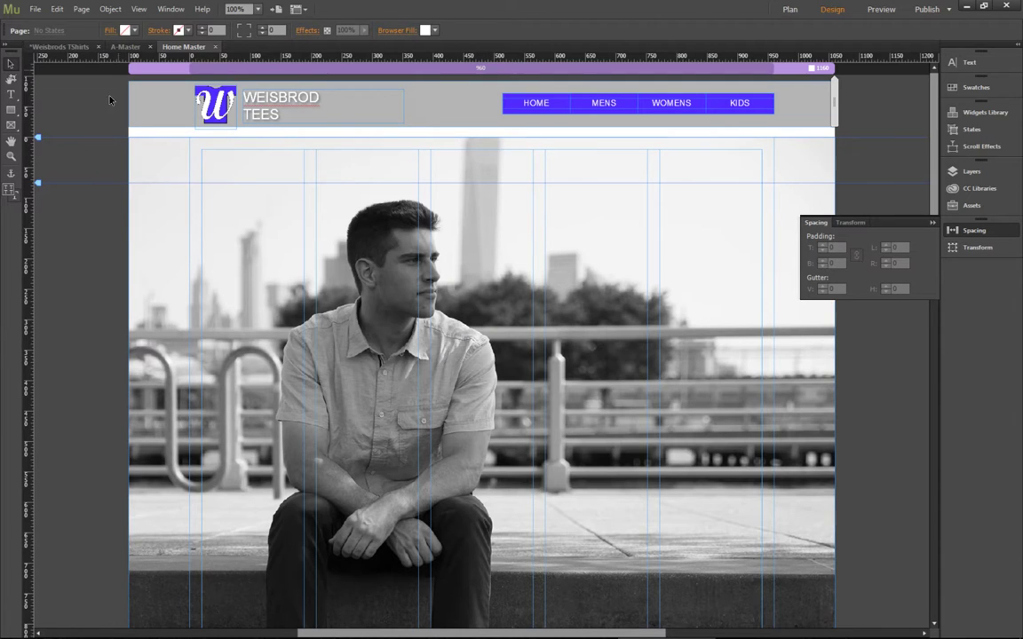
pyautogui.click(34, 9)
pyautogui.click(79, 214)
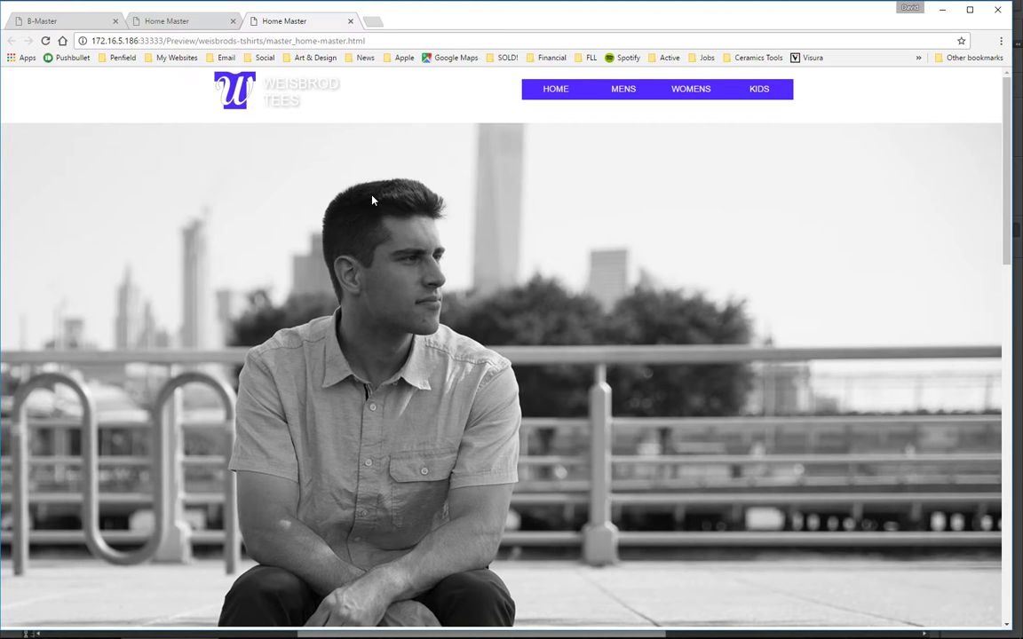
# - Examine how the header band and hero image behave in the padded Home Master preview while moving through the page
pyautogui.scroll(-3, 372, 201)
pyautogui.scroll(3, 372, 201)
pyautogui.scroll(-2, 279, 150)
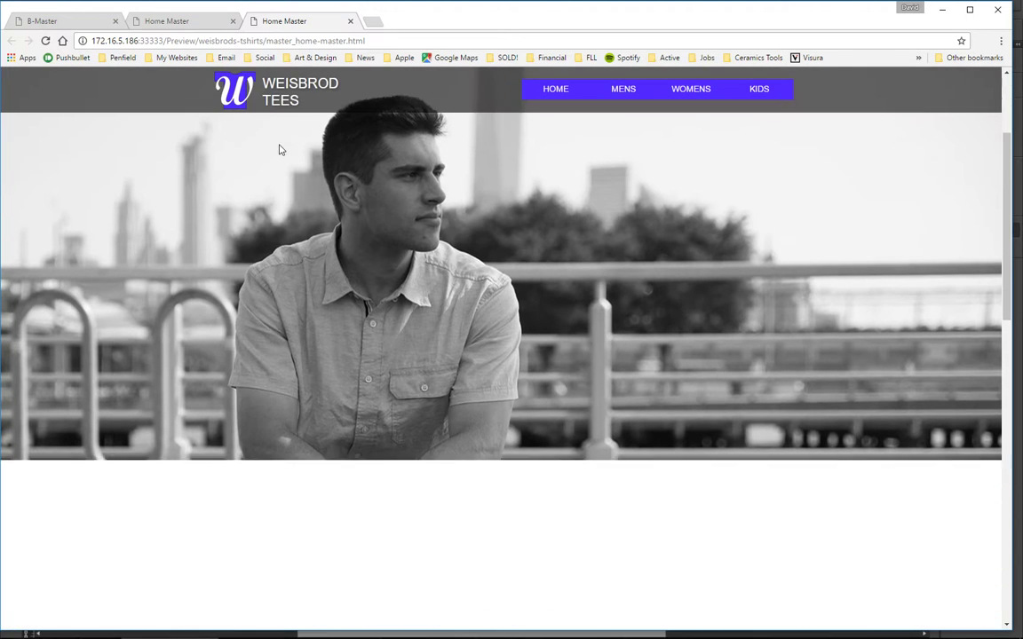
pyautogui.scroll(-3, 279, 149)
pyautogui.scroll(6, 278, 148)
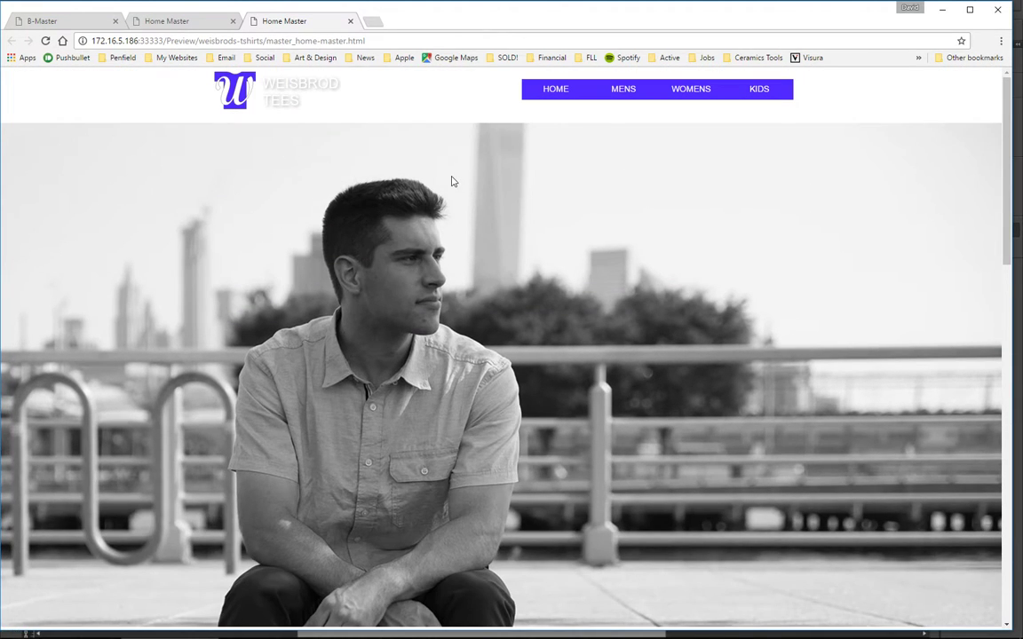
pyautogui.scroll(-5, 451, 181)
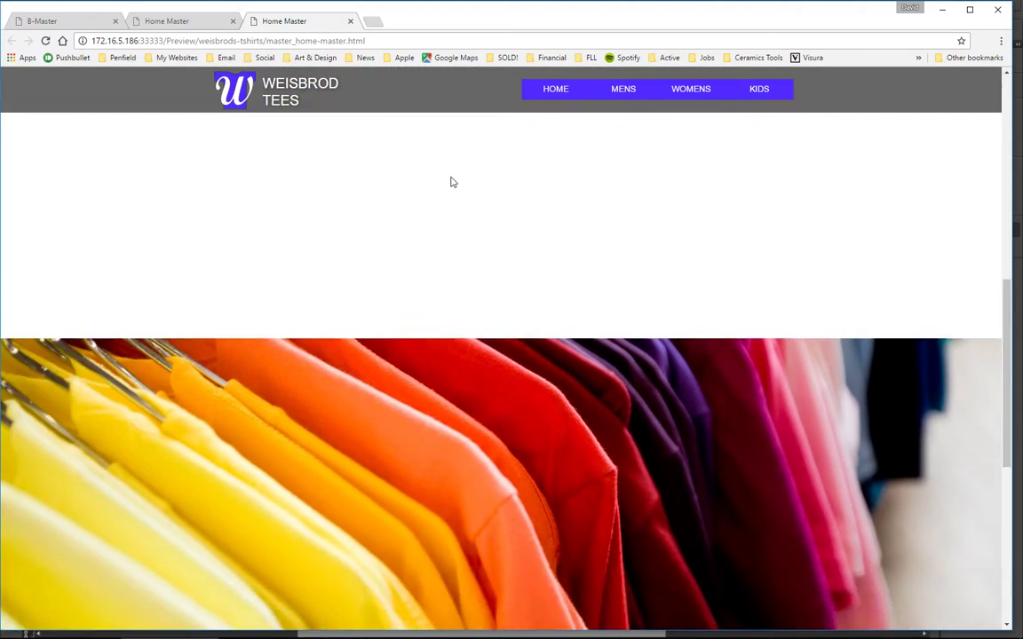
pyautogui.scroll(6, 451, 181)
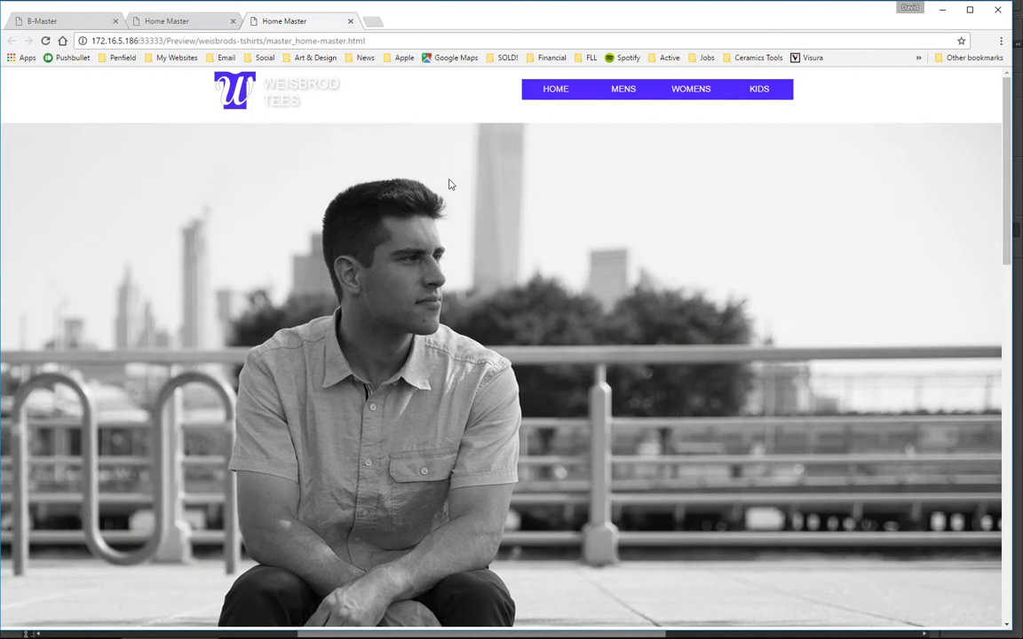
pyautogui.scroll(-5, 449, 184)
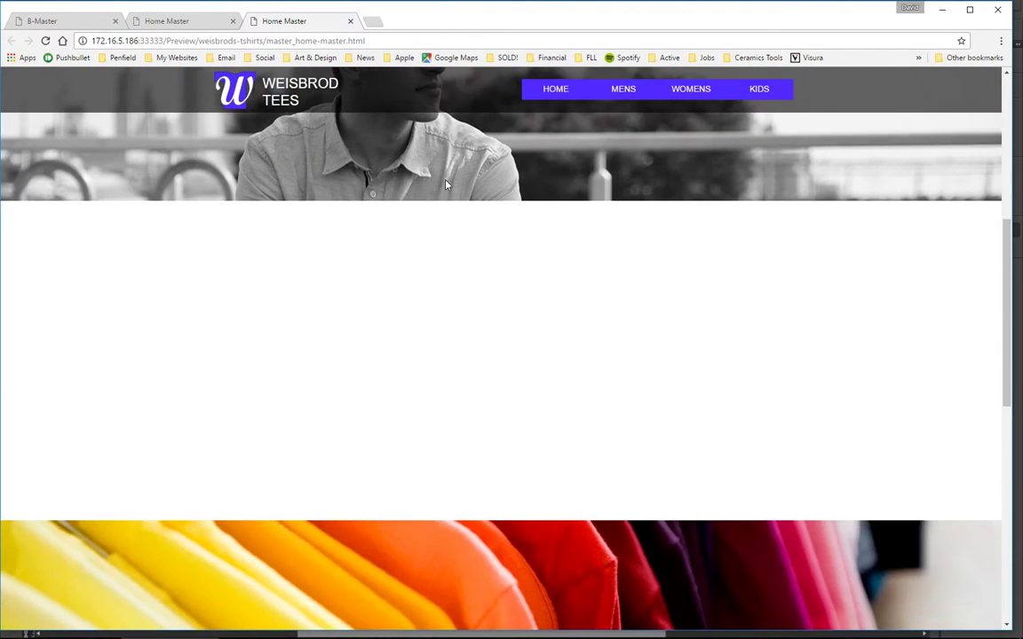
pyautogui.scroll(5, 448, 182)
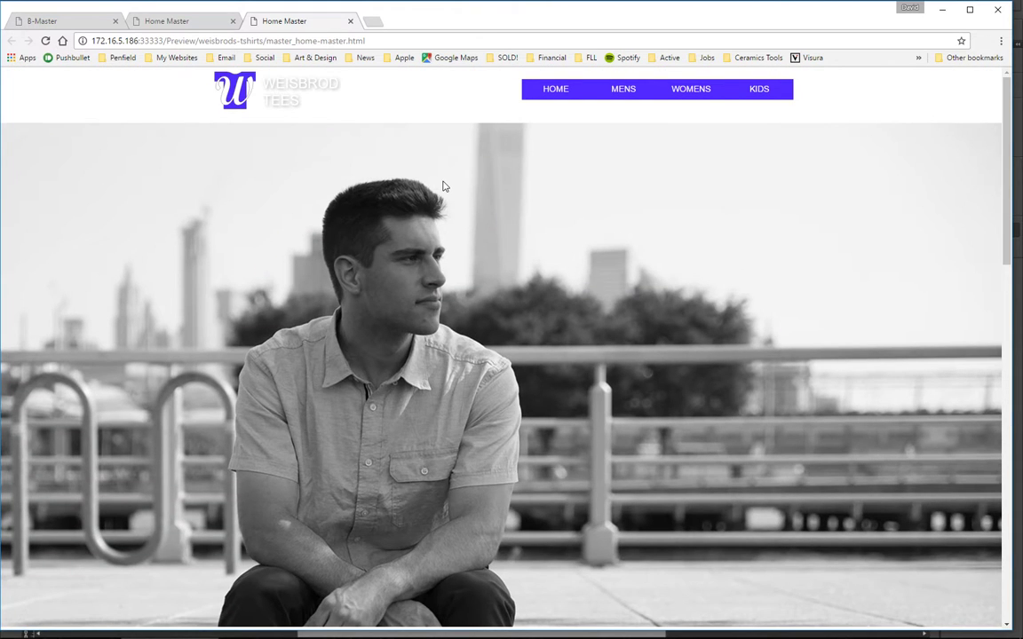
# - Switch back to Adobe Muse, return the Home Master's top-of-page guide to 0, and bring up A-Master
pyautogui.hotkey('alt', 'Tab')
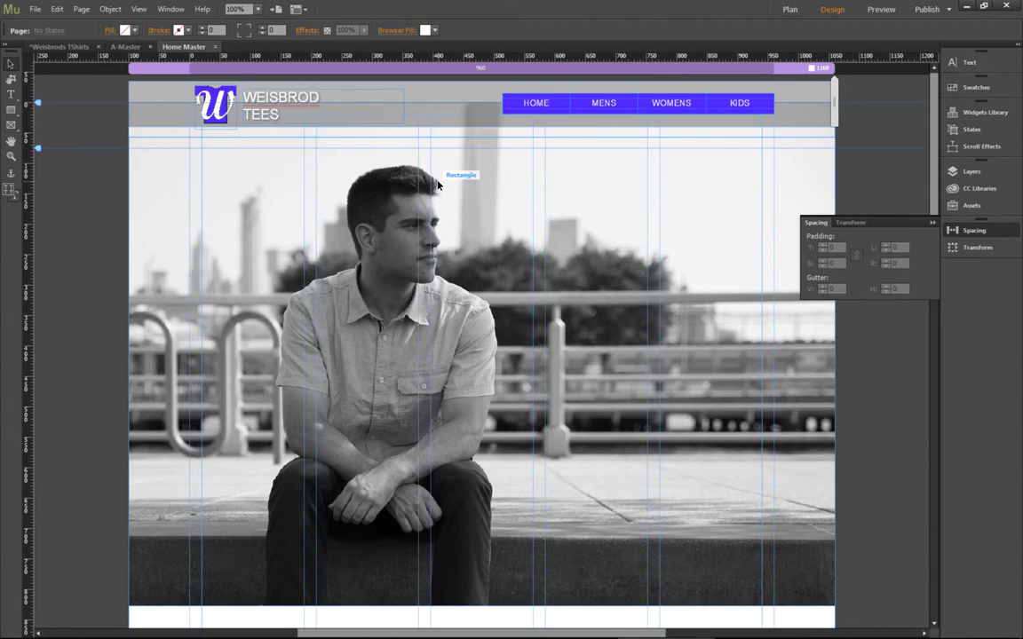
pyautogui.scroll(-1, 437, 184)
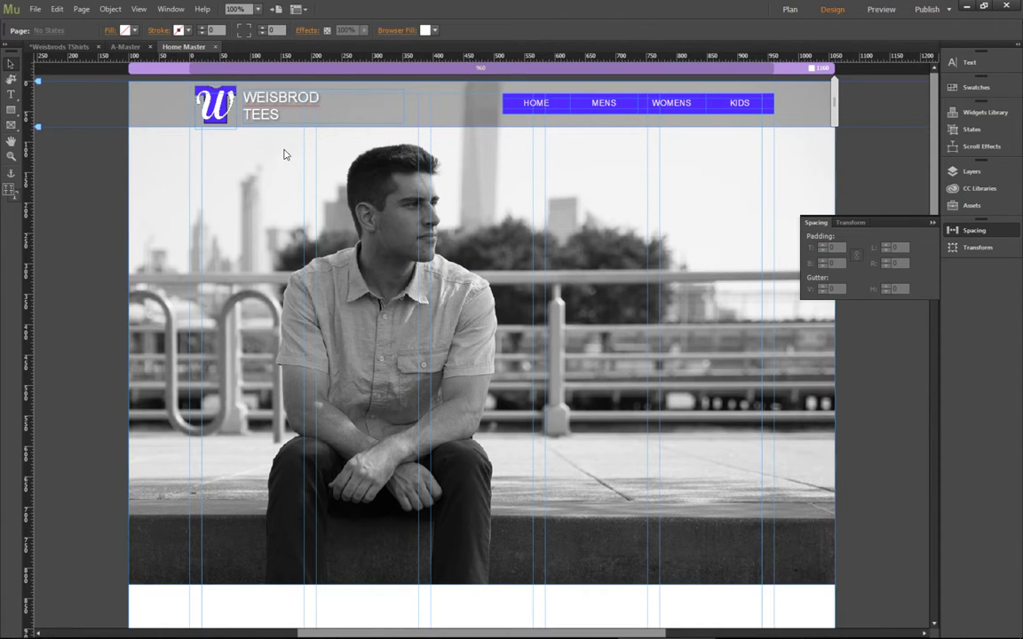
pyautogui.click(123, 46)
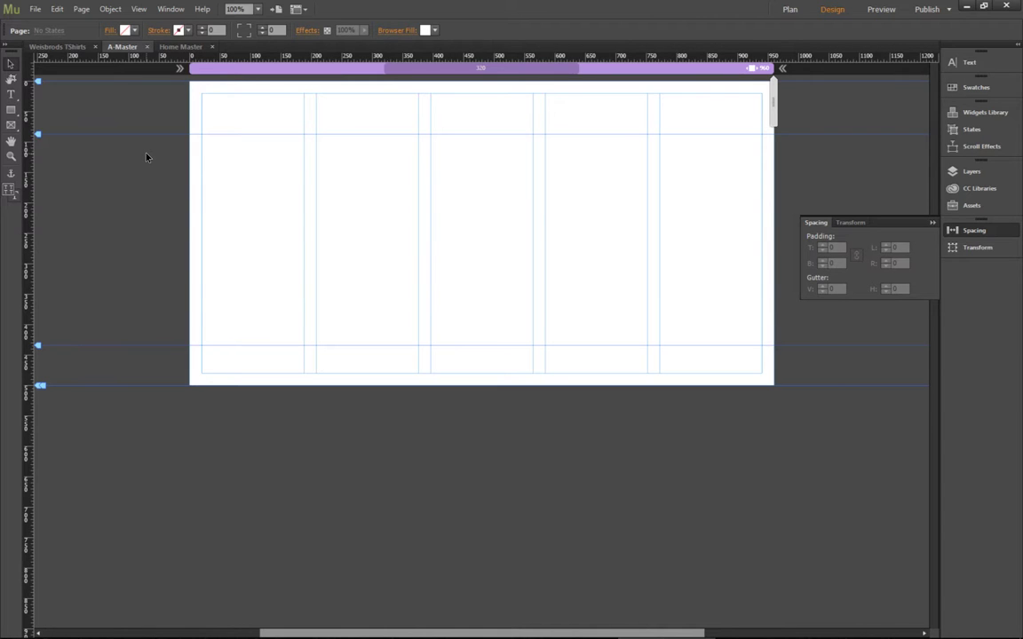
# - Switch to the browser, close the padded preview, and examine the earlier Home Master preview's header fade, image sections and footer
pyautogui.hotkey('ctrl', 'shift', 'e')
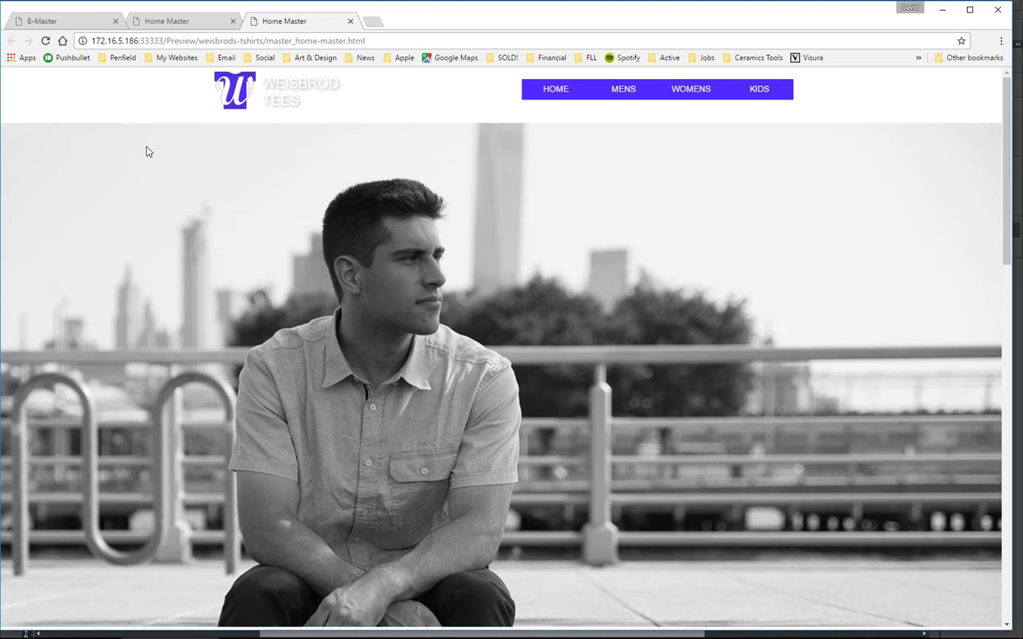
pyautogui.click(350, 21)
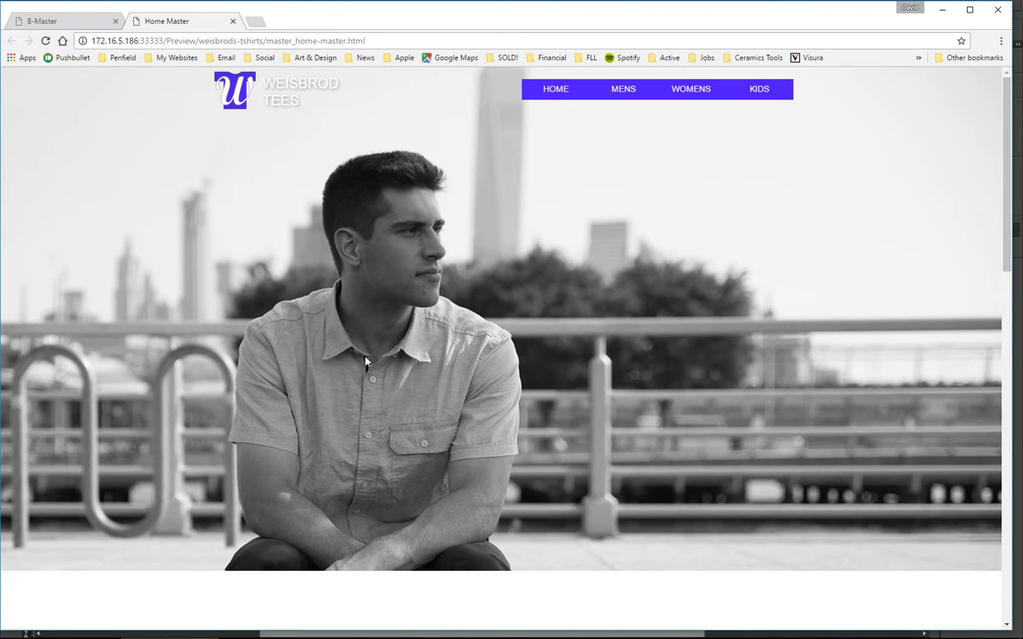
pyautogui.scroll(-3, 465, 319)
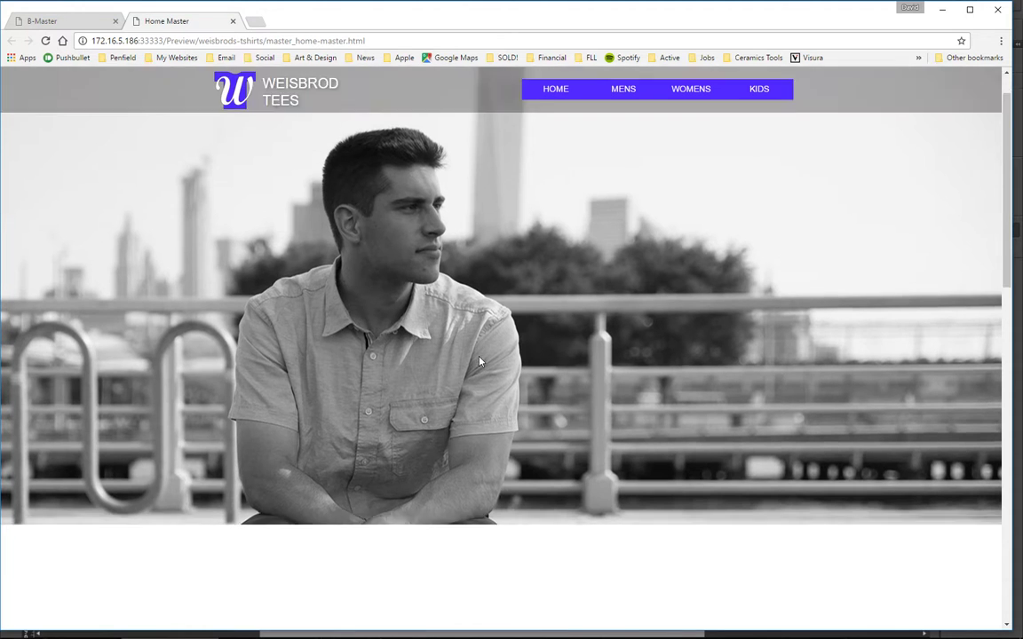
pyautogui.scroll(3, 477, 360)
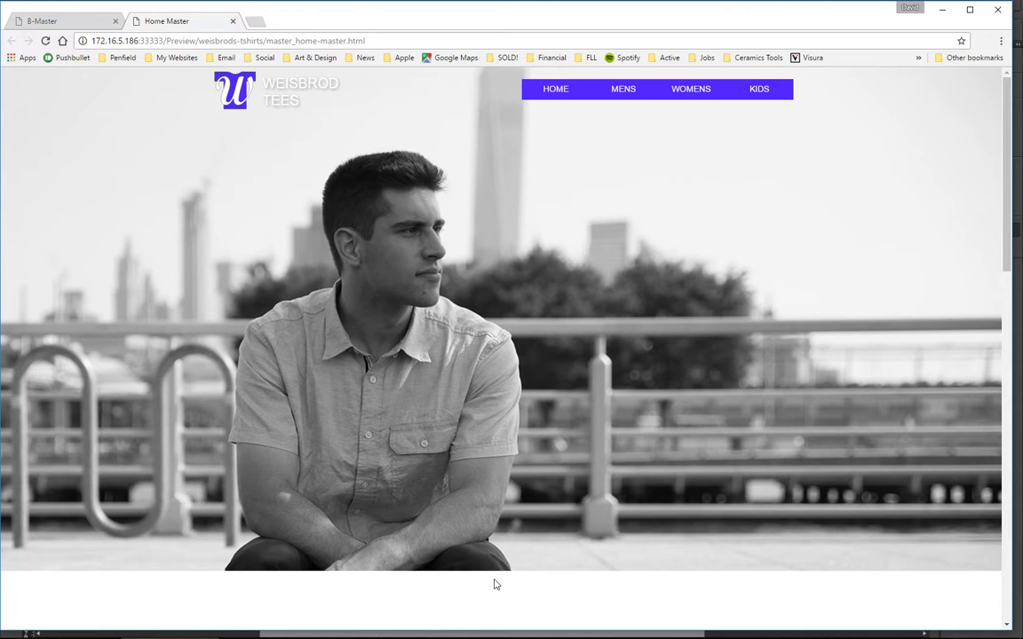
pyautogui.scroll(-2, 464, 555)
pyautogui.scroll(-3, 463, 555)
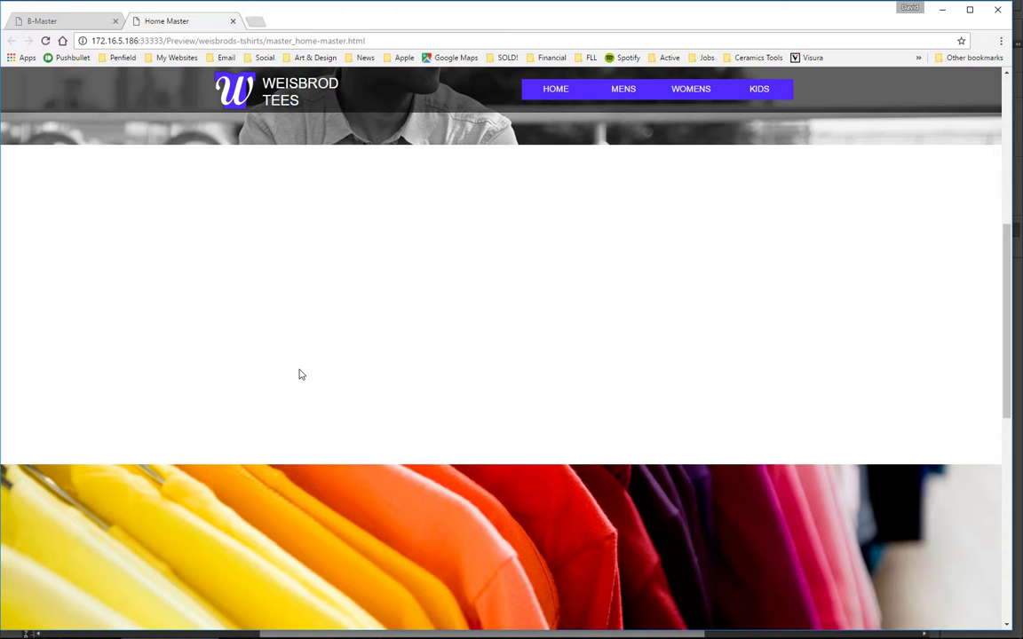
pyautogui.scroll(-1, 319, 381)
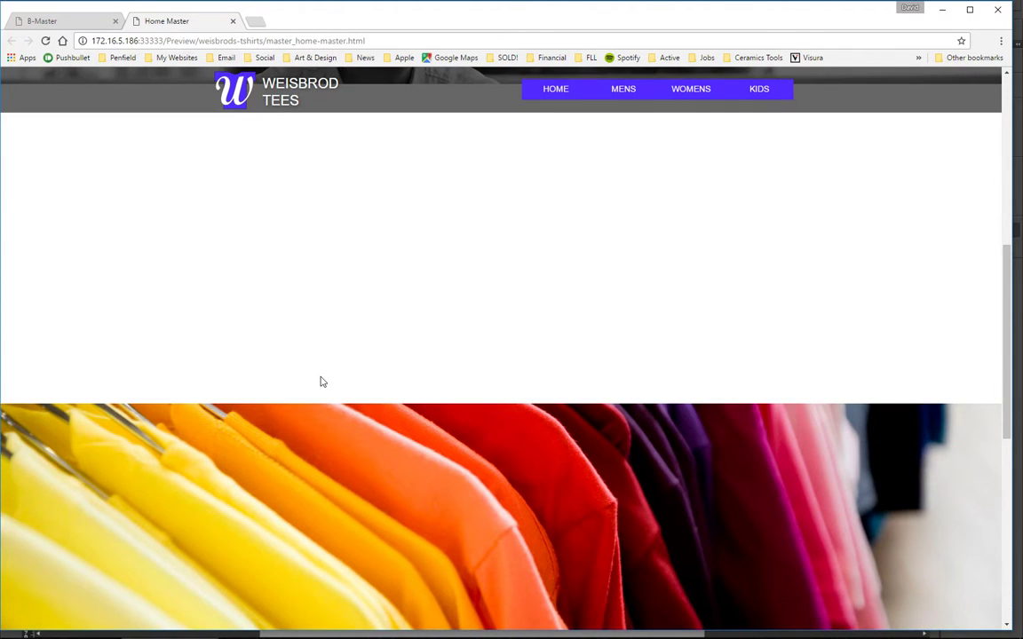
pyautogui.scroll(-5, 321, 380)
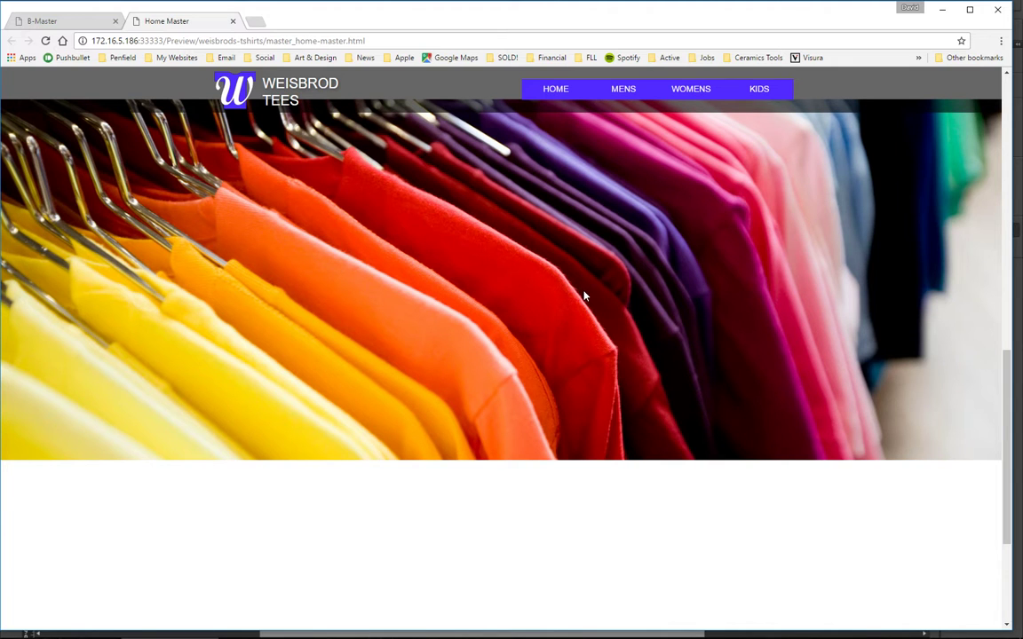
pyautogui.scroll(-3, 528, 315)
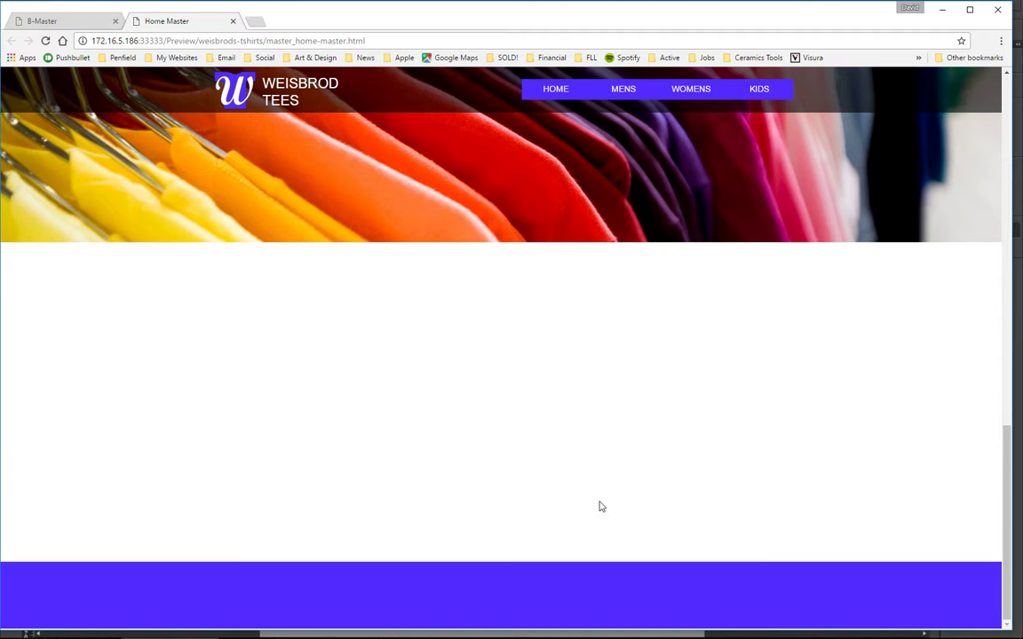
pyautogui.scroll(5, 370, 478)
pyautogui.scroll(8, 370, 479)
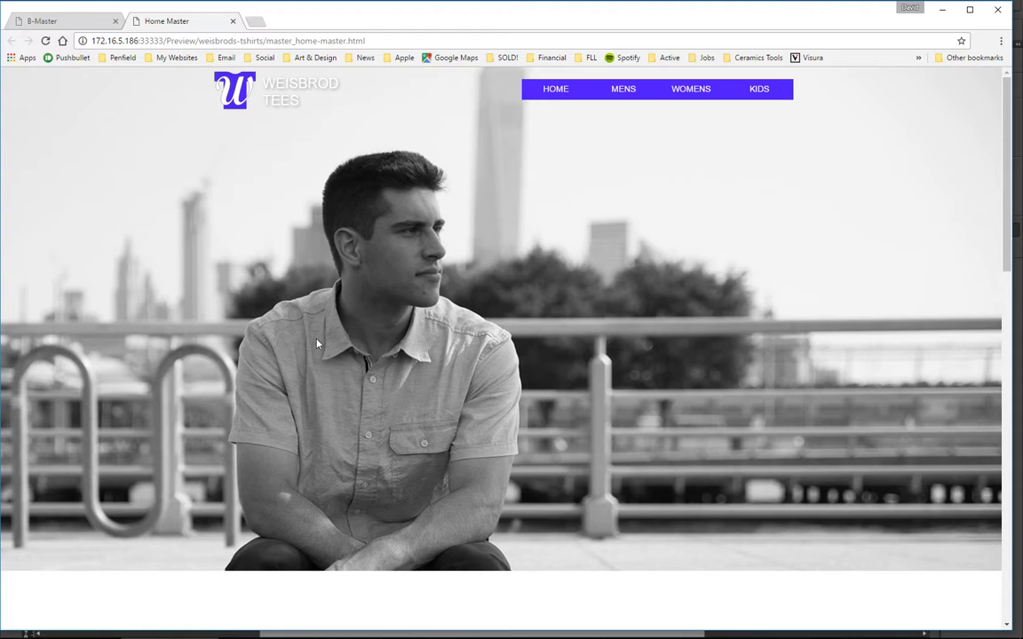
pyautogui.scroll(-1, 317, 344)
pyautogui.scroll(1, 317, 343)
# - Switch back to Adobe Muse and draw a rectangle about 999 by 344 px at A-Master's top, overlapping both page sides
pyautogui.hotkey('alt', 'Tab')
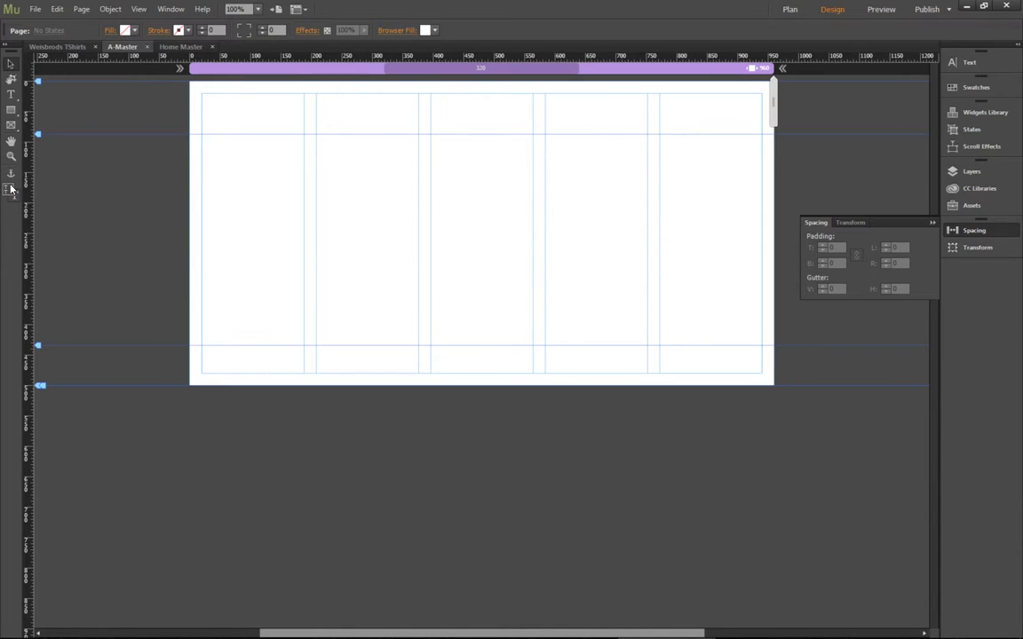
pyautogui.click(9, 113)
pyautogui.moveTo(182, 81)
pyautogui.mouseDown()
pyautogui.moveTo(194, 100)
pyautogui.moveTo(604, 244)
pyautogui.moveTo(790, 290)
pyautogui.mouseUp()
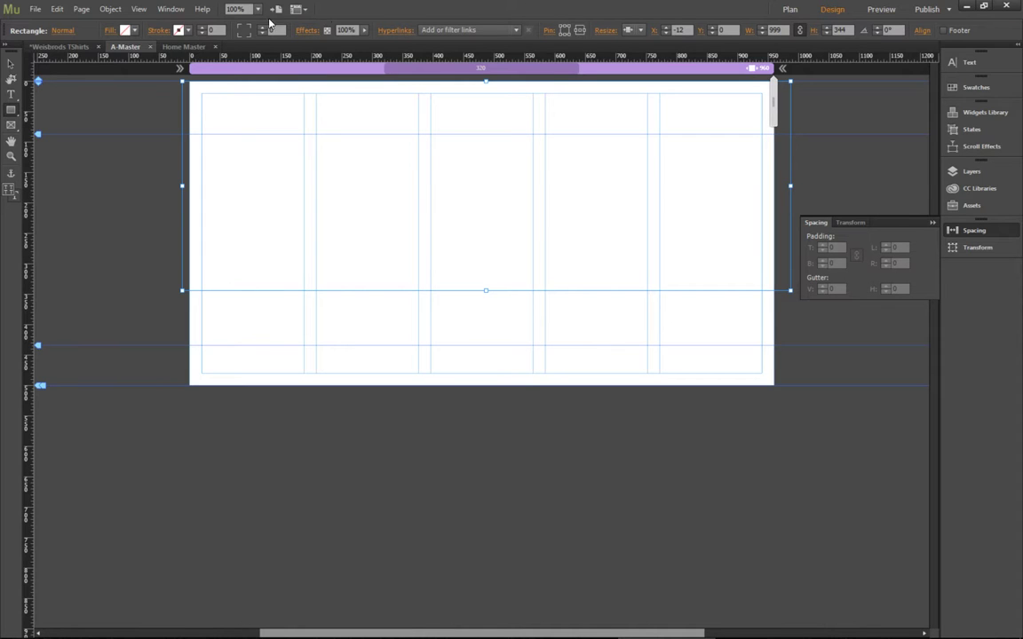
# - Try a solid dark blue fill on the rectangle and reset its fill color to None
pyautogui.click(104, 33)
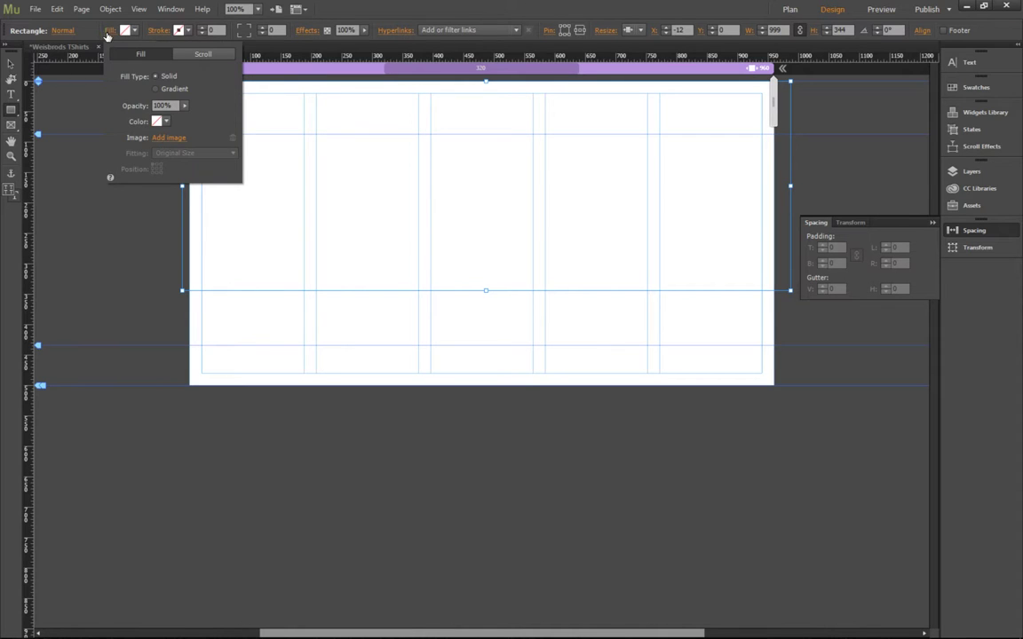
pyautogui.click(157, 121)
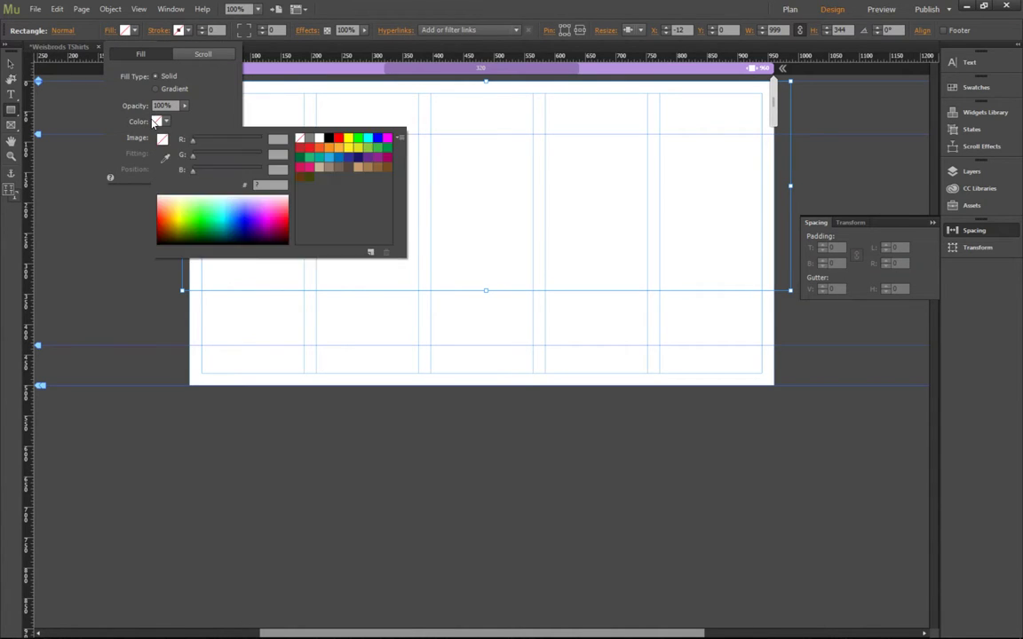
pyautogui.click(245, 224)
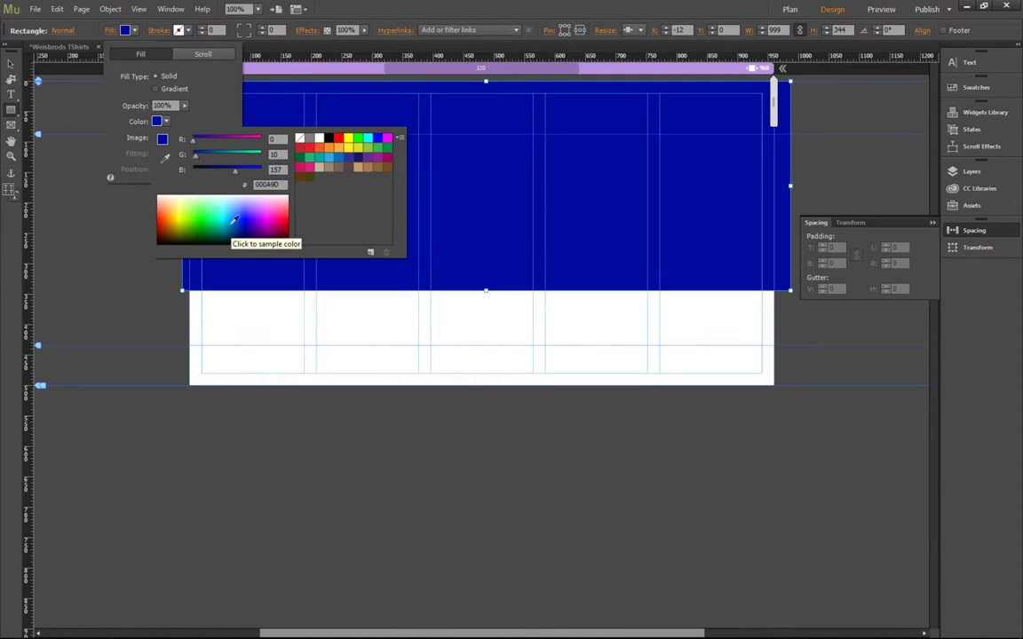
pyautogui.click(213, 198)
pyautogui.click(299, 137)
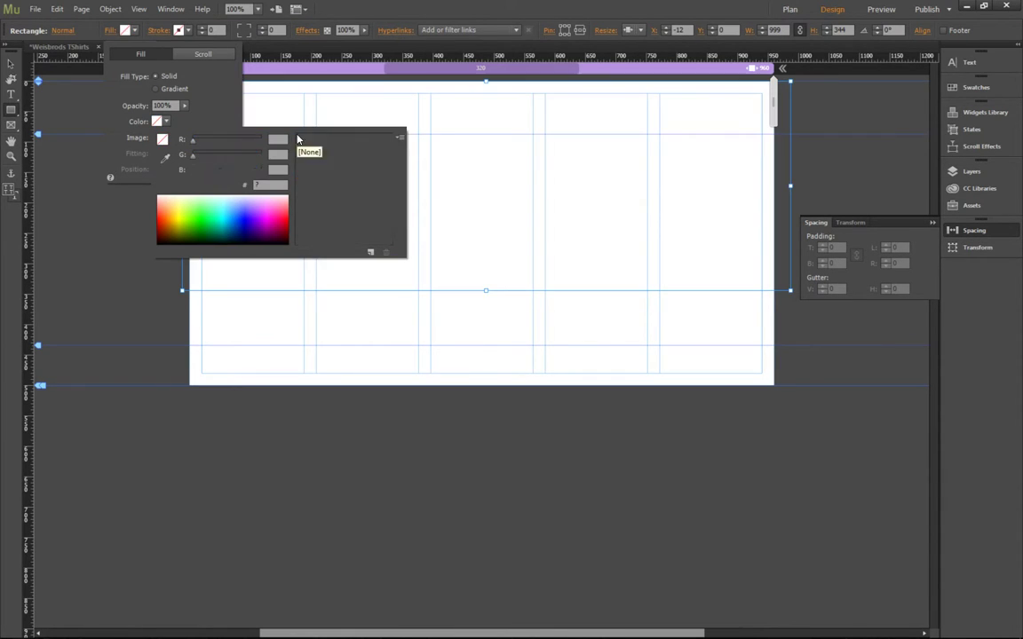
pyautogui.click(197, 116)
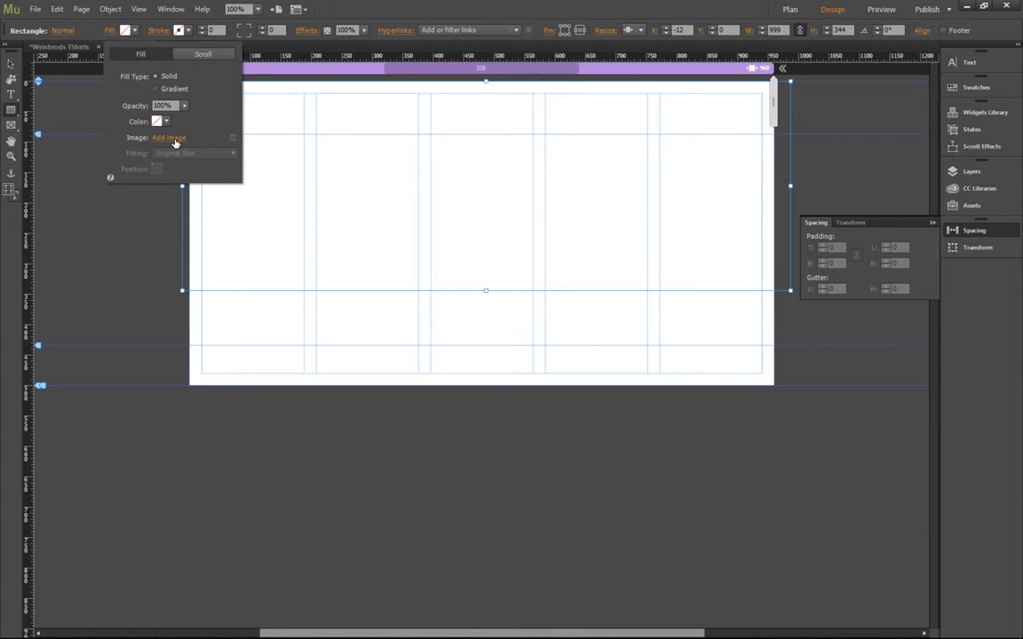
# - Fill the rectangle with the NYC-Portrait-Guy image from the Assets folder
pyautogui.click(171, 138)
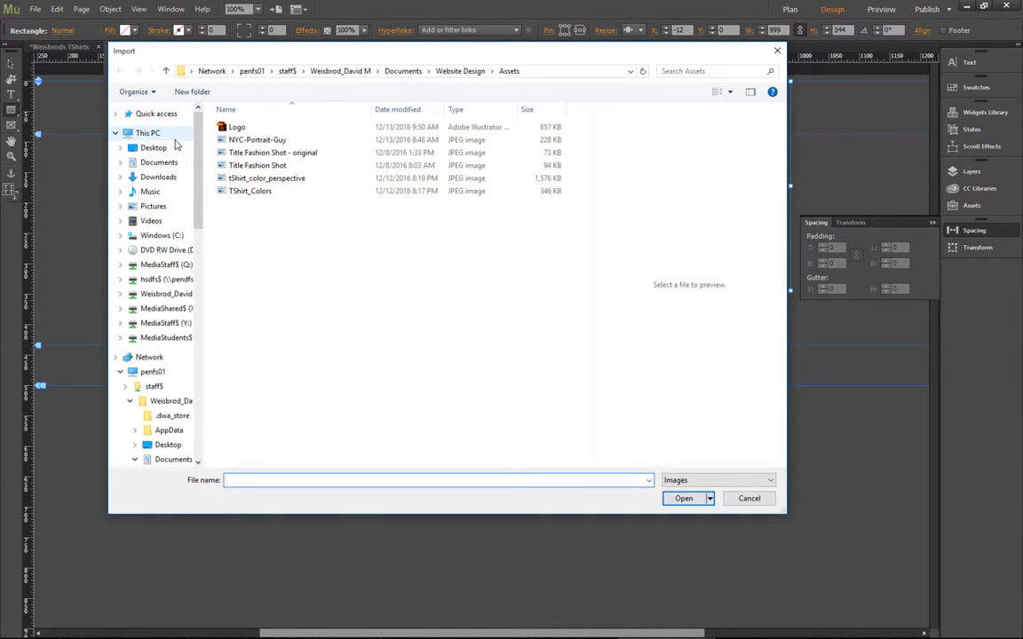
pyautogui.click(256, 142)
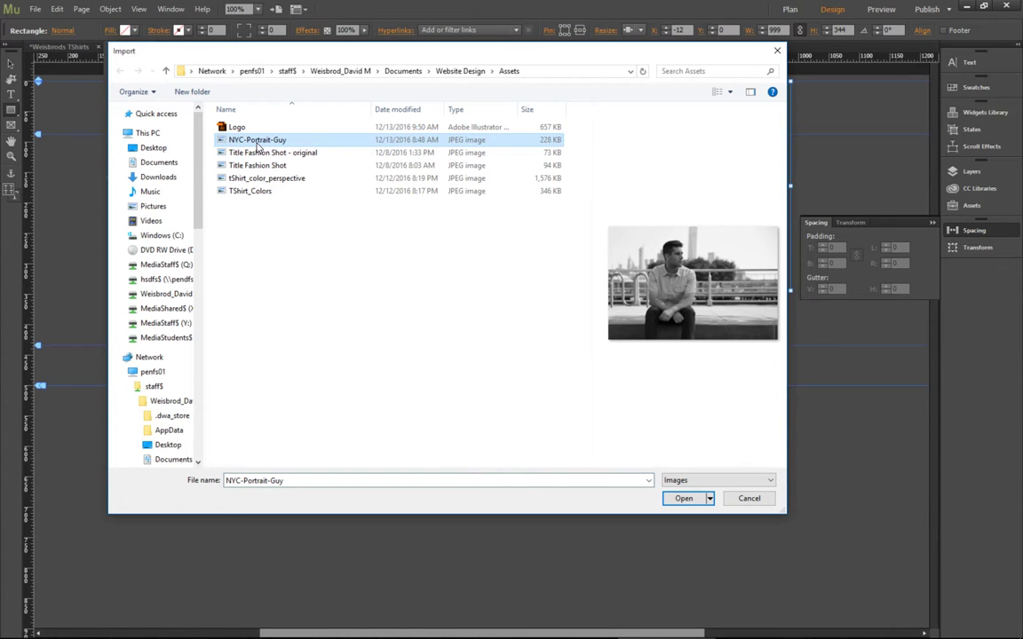
pyautogui.click(684, 498)
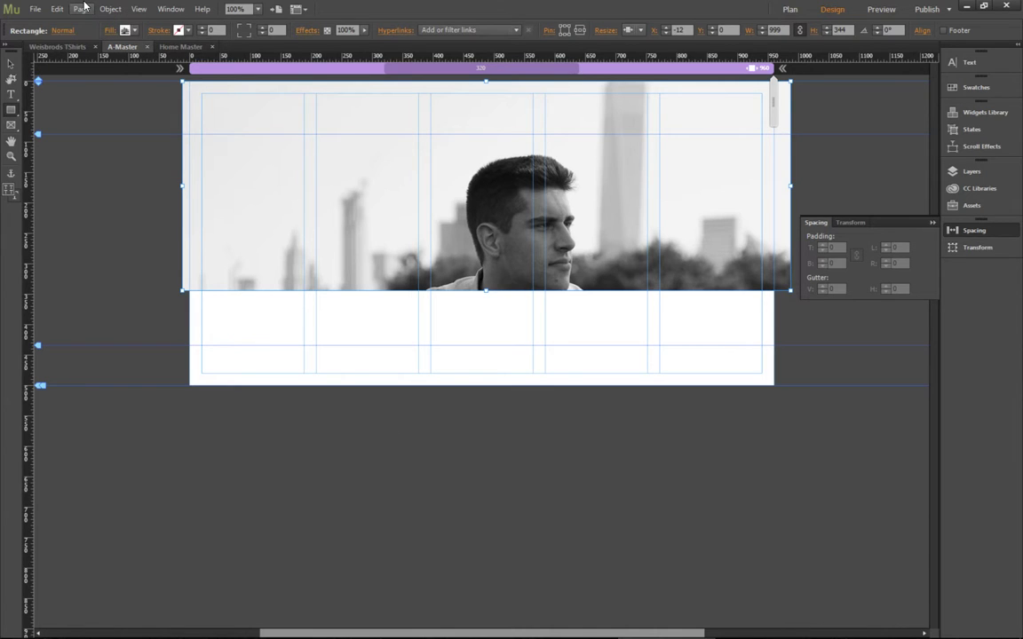
# - Preview A-Master in the browser to check the image's width, close the preview, and return to Adobe Muse's Selection tool
pyautogui.hotkey('ctrl', 'shift', 'e')
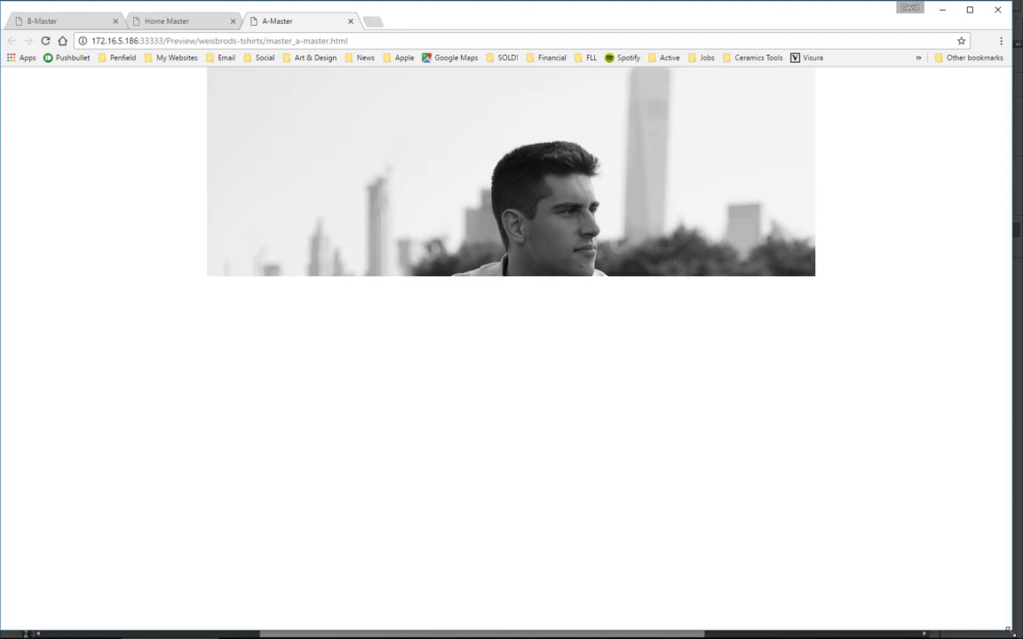
pyautogui.moveTo(1008, 630)
pyautogui.mouseDown()
pyautogui.moveTo(936, 566)
pyautogui.moveTo(660, 523)
pyautogui.moveTo(932, 539)
pyautogui.moveTo(614, 522)
pyautogui.moveTo(862, 530)
pyautogui.moveTo(861, 548)
pyautogui.moveTo(926, 589)
pyautogui.moveTo(1011, 613)
pyautogui.mouseUp()
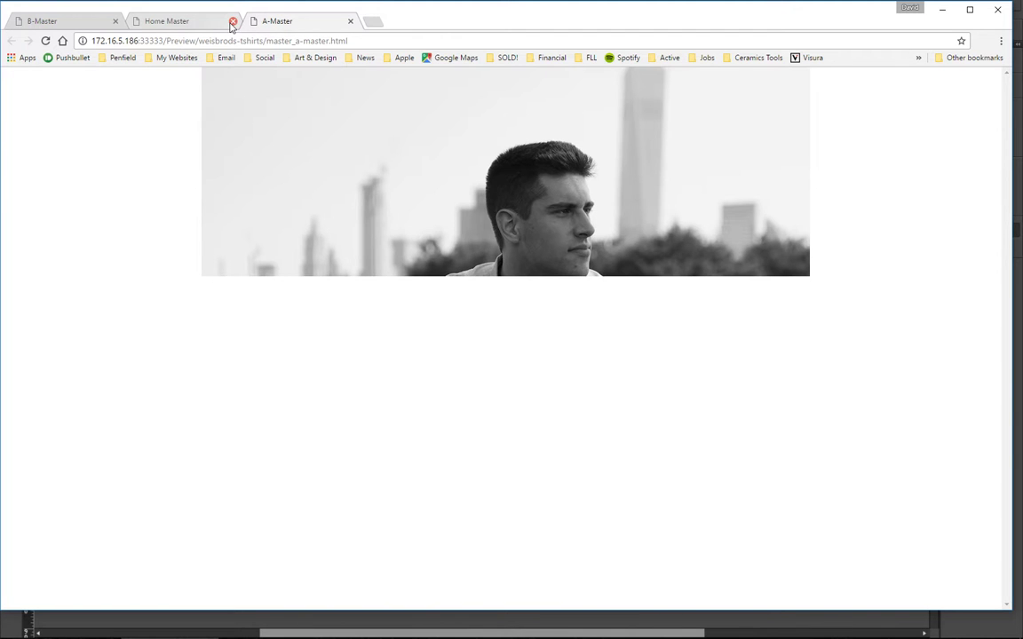
pyautogui.click(349, 21)
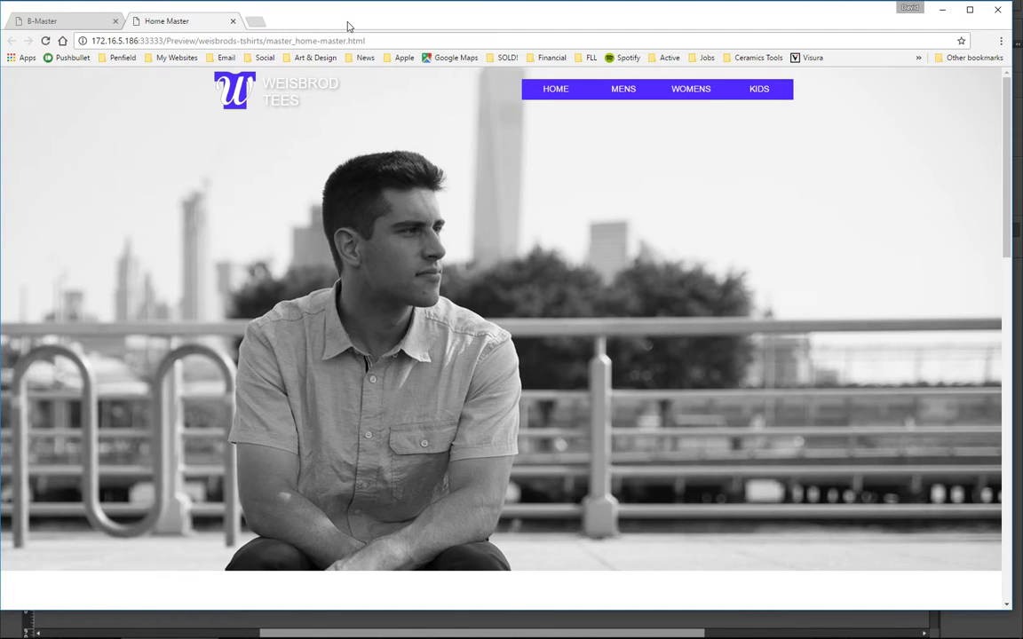
pyautogui.hotkey('alt', 'Tab')
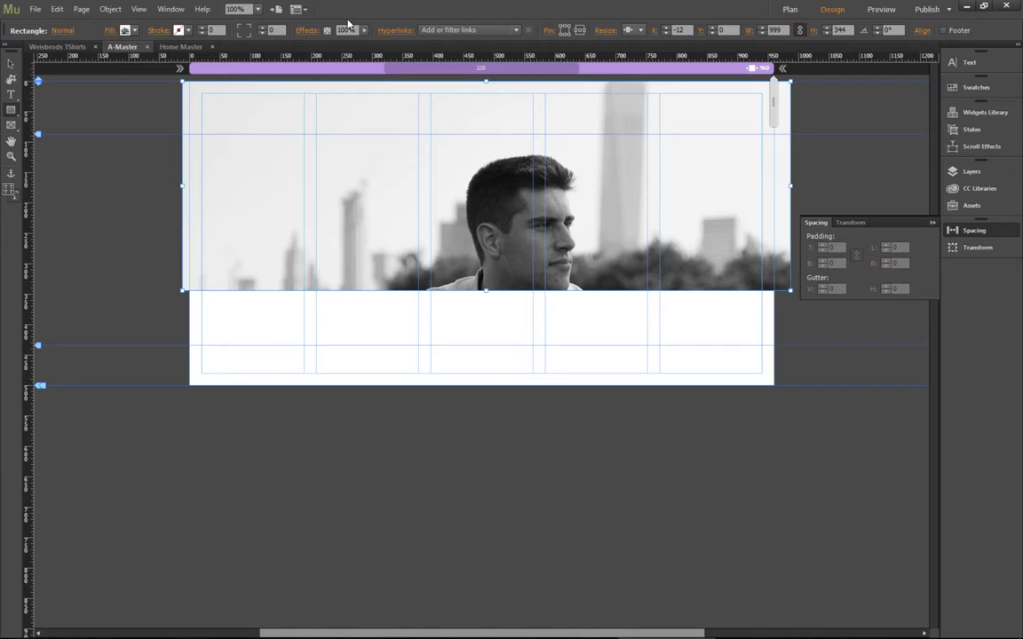
pyautogui.click(10, 68)
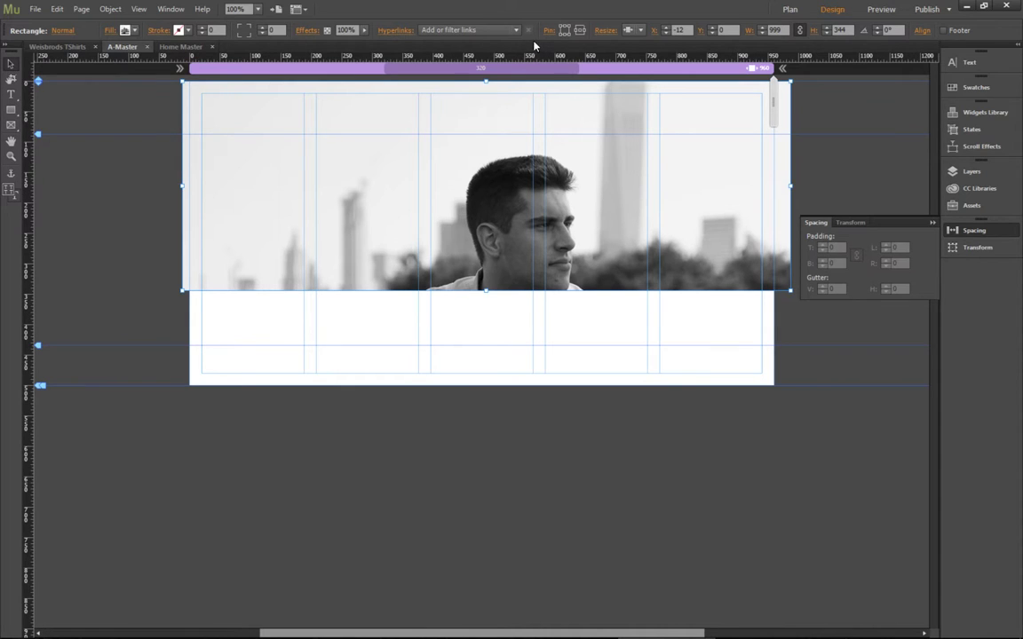
# - Stretch the image rectangle to browser width and give it a black stroke with a weight of 2
pyautogui.click(639, 33)
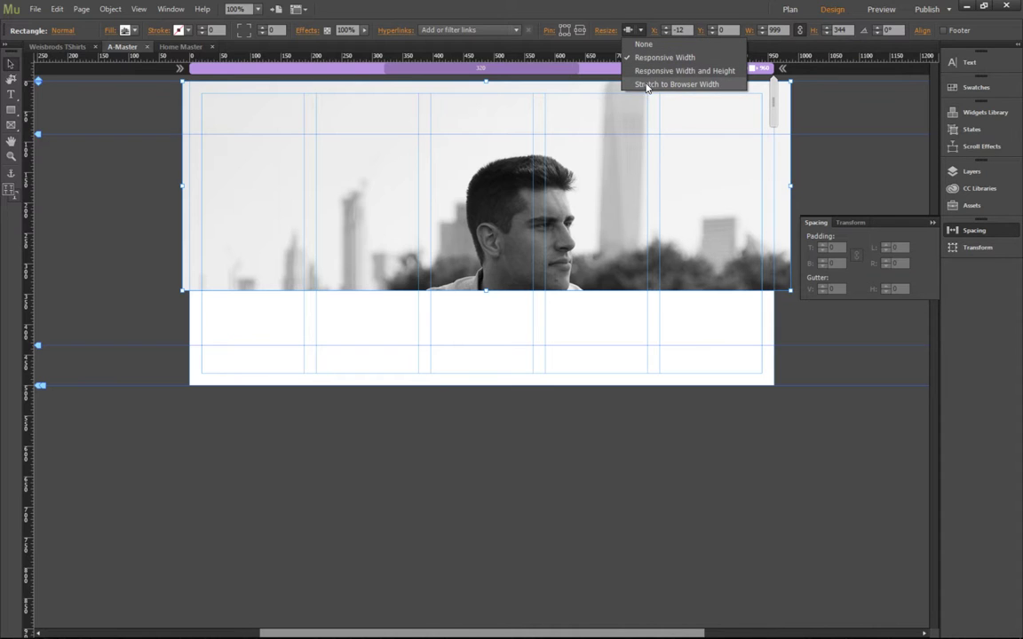
pyautogui.click(696, 86)
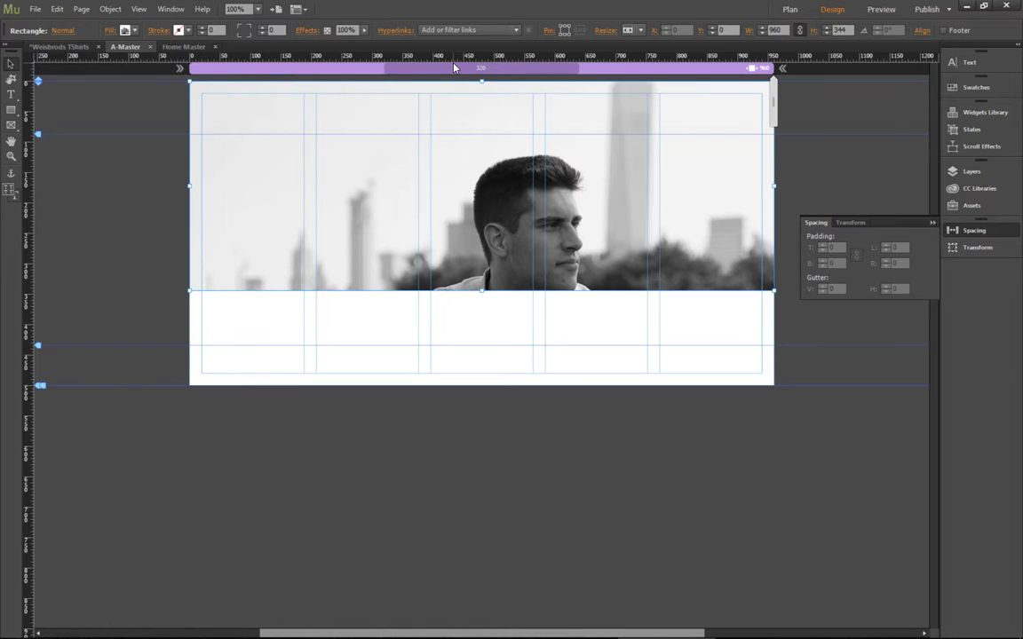
pyautogui.click(150, 30)
pyautogui.click(181, 51)
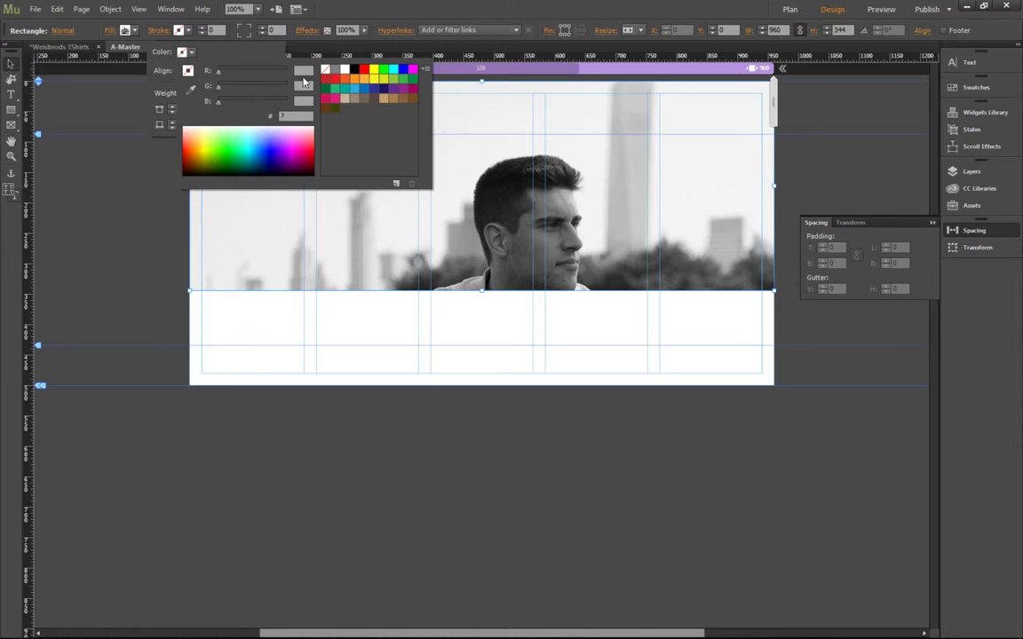
pyautogui.click(354, 69)
pyautogui.click(134, 145)
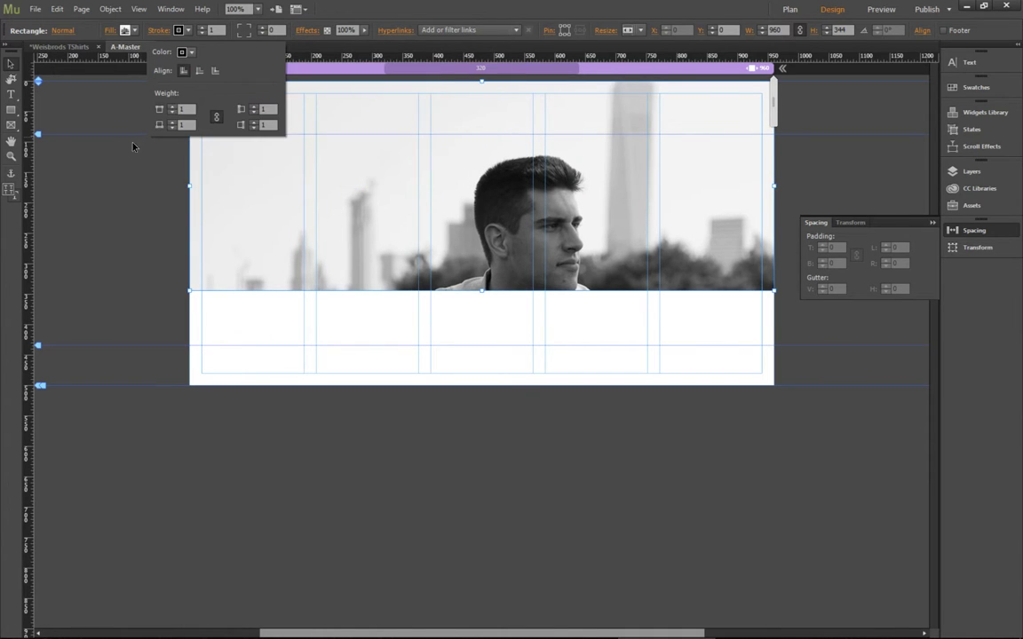
pyautogui.click(172, 105)
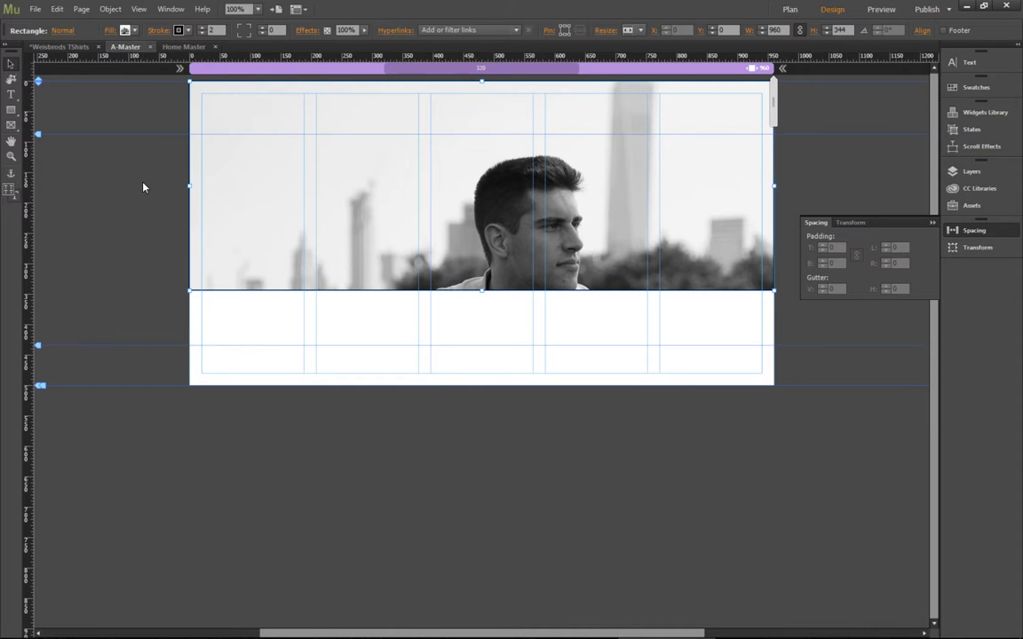
# - Preview A-Master in the browser to check the stretched image's coverage, close the preview, and return to Adobe Muse
pyautogui.click(35, 9)
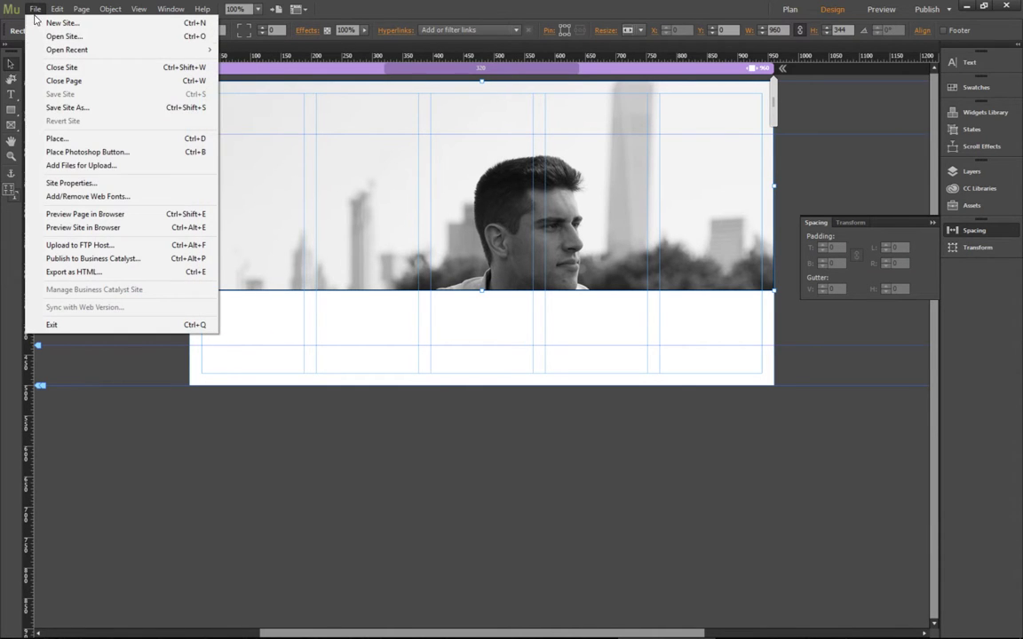
pyautogui.click(80, 214)
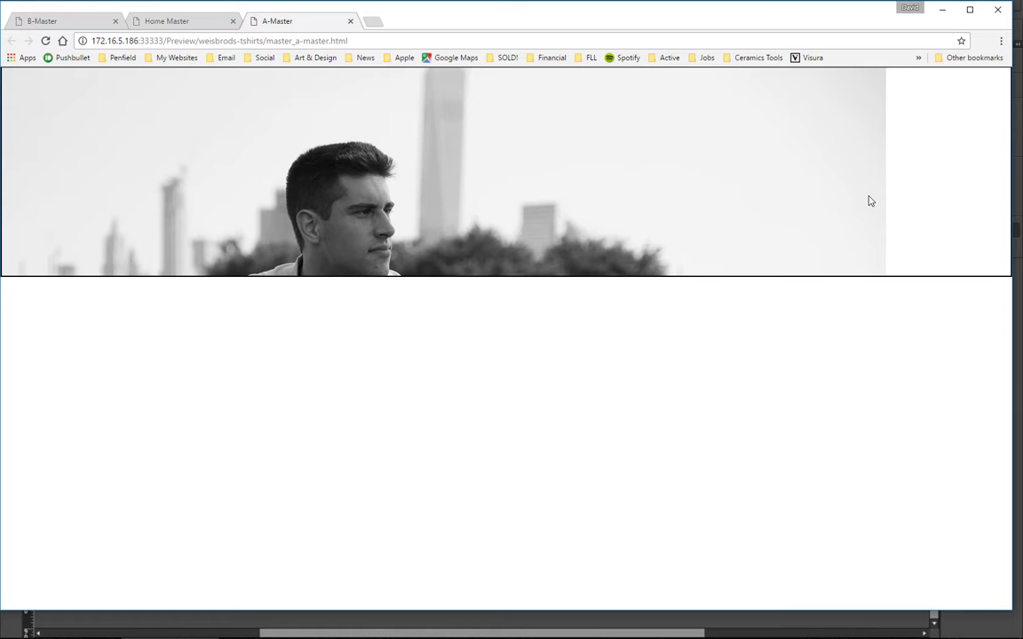
pyautogui.hotkey('ctrl', 'w')
pyautogui.hotkey('ctrl', 'w')
pyautogui.hotkey('ctrl', 'w')
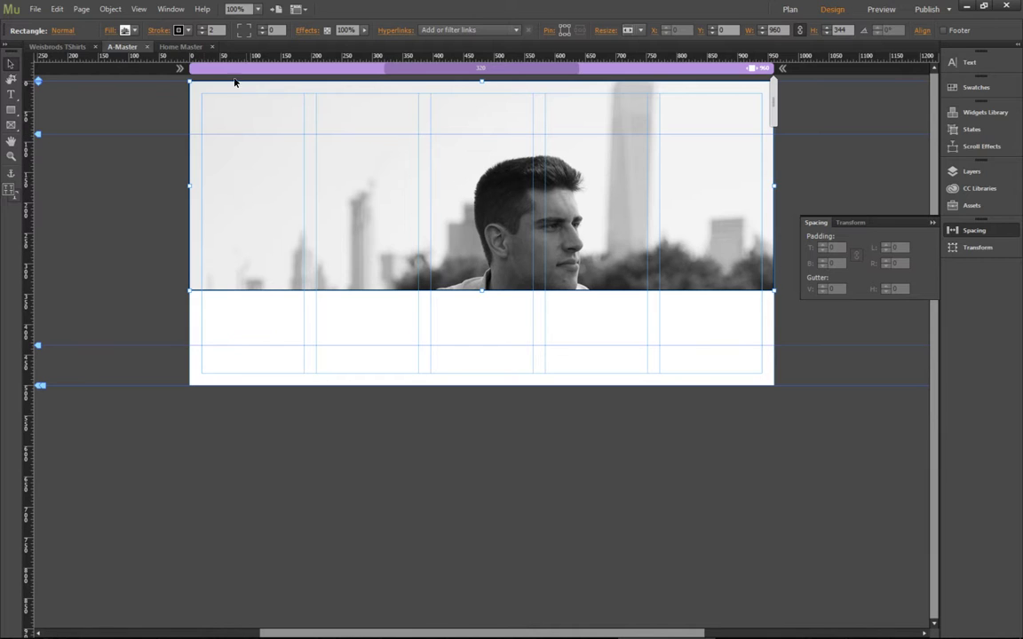
# - Set the fitting of the rectangle's NYC-Portrait-Guy.jpg fill image to Scale to Fit
pyautogui.click(110, 31)
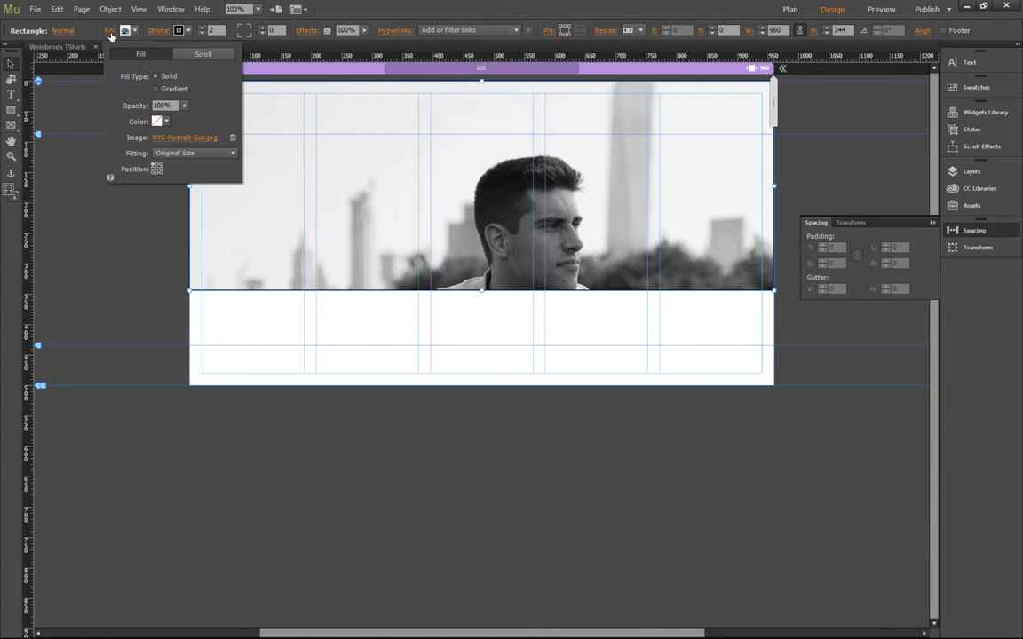
pyautogui.click(187, 156)
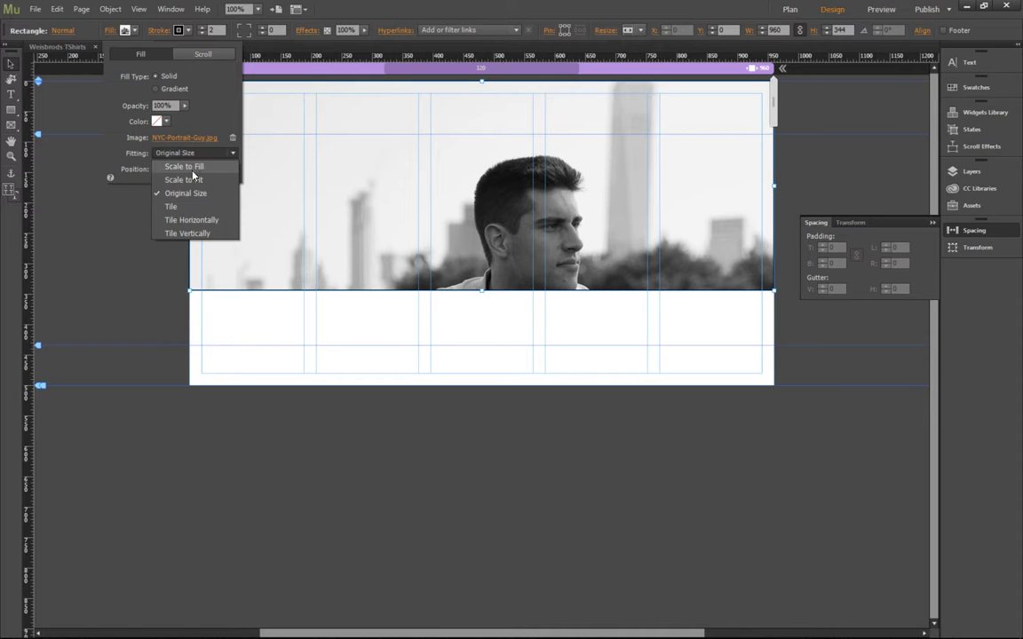
pyautogui.click(190, 180)
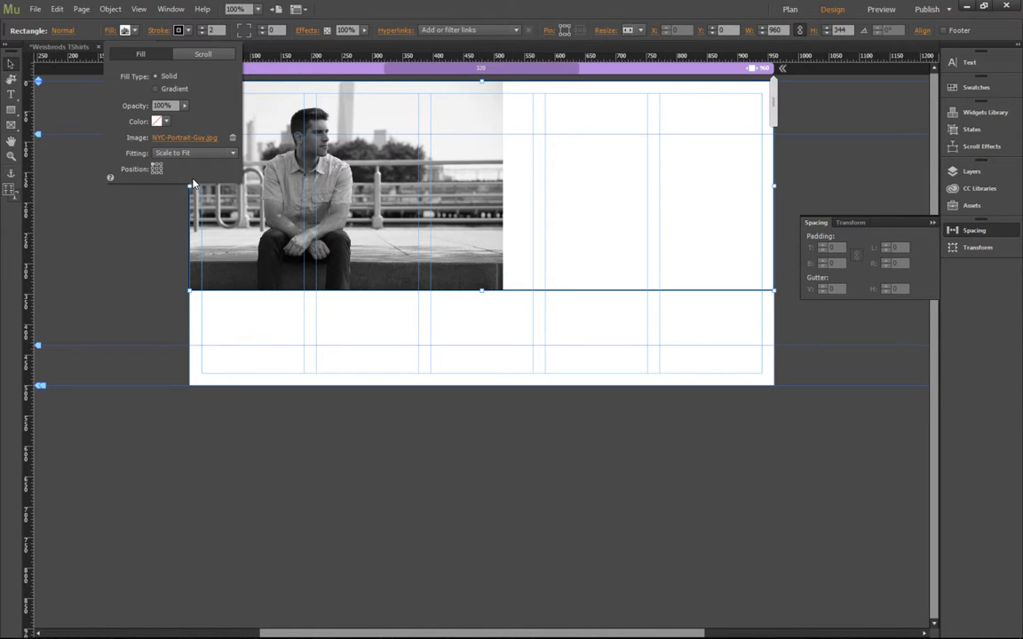
pyautogui.click(147, 328)
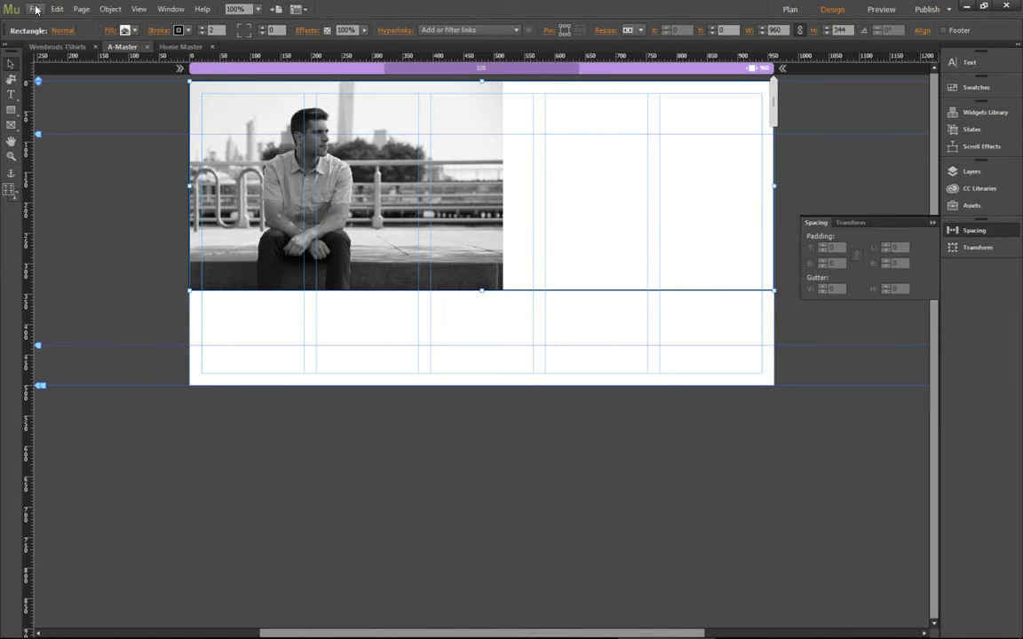
# - Preview A-Master in a narrower browser window to check the fitted image, close the preview, and return to Adobe Muse
pyautogui.hotkey('ctrl', 'shift', 'e')
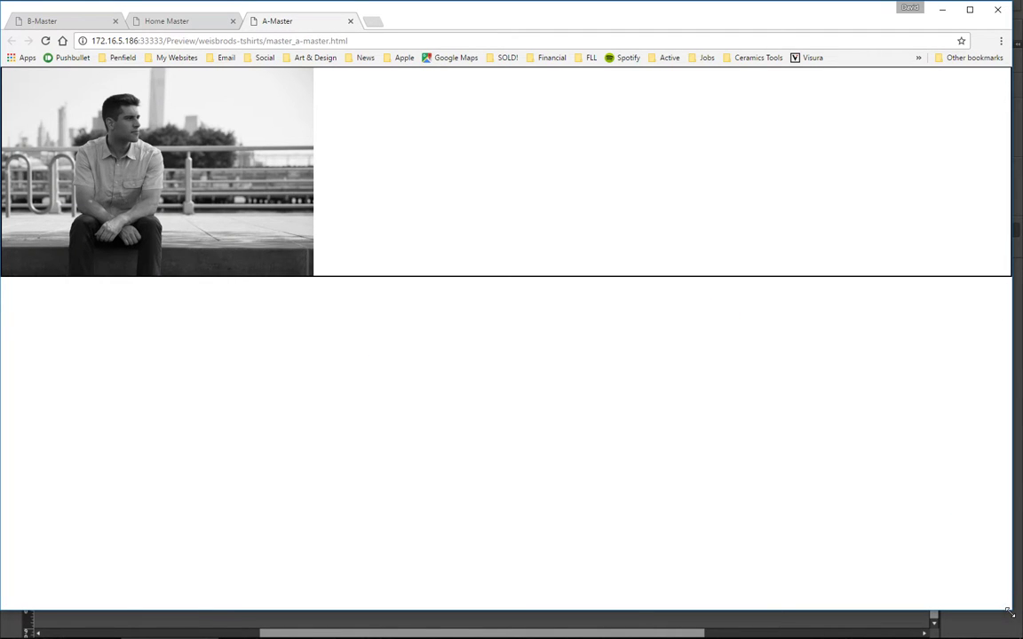
pyautogui.moveTo(1017, 590); pyautogui.dragTo(802, 520)
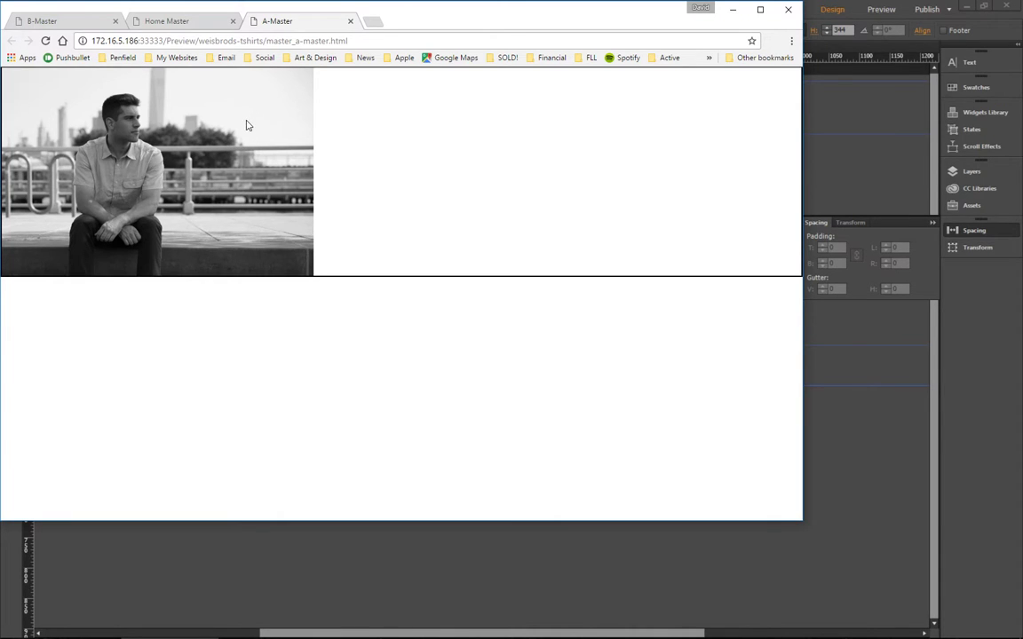
pyautogui.hotkey('alt', 'Tab')
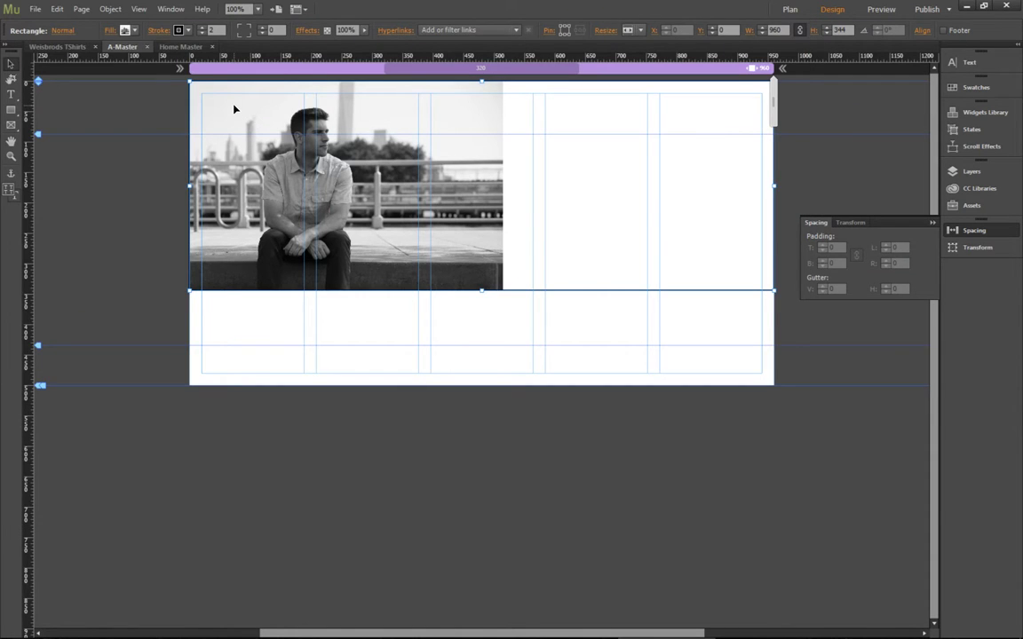
pyautogui.hotkey('alt', 'Tab')
pyautogui.hotkey('ctrl', 'w')
pyautogui.hotkey('alt', 'Tab')
# - Position the rectangle's fill image at top center and set its fitting to Scale to Fill
pyautogui.click(110, 30)
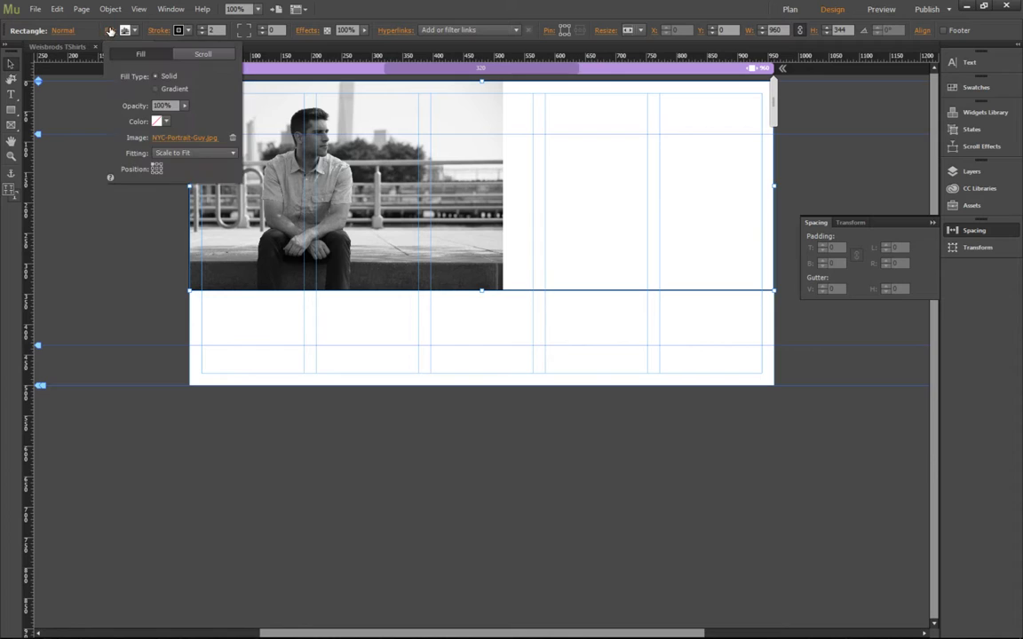
pyautogui.click(185, 155)
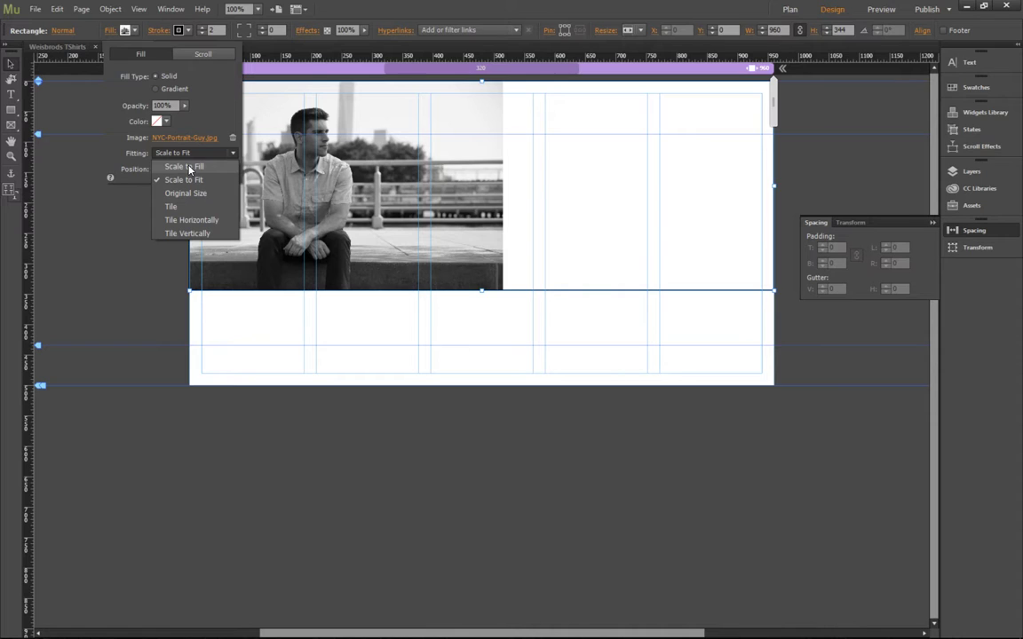
pyautogui.click(226, 117)
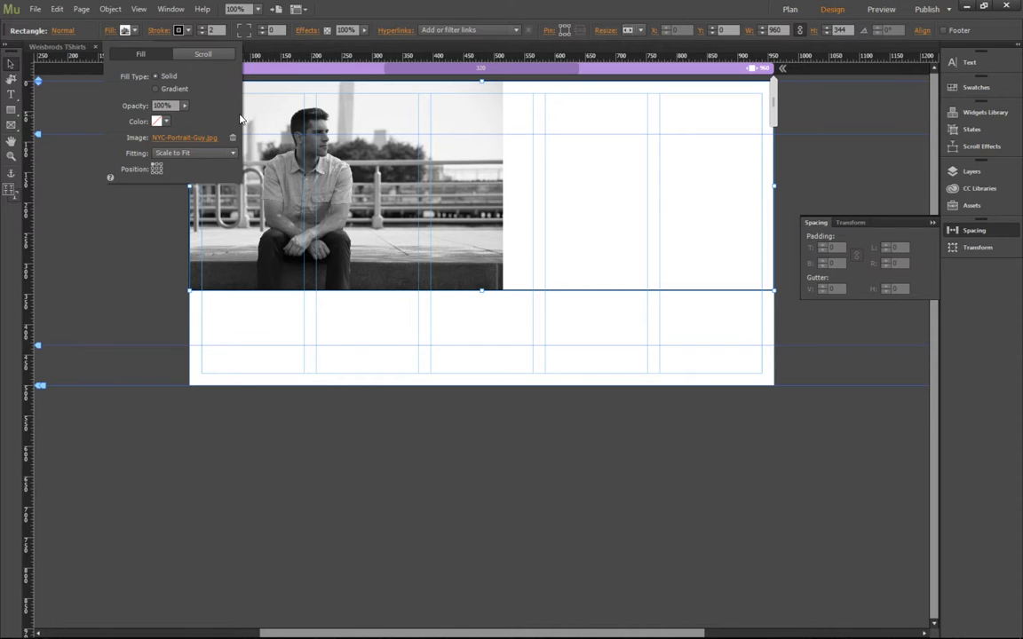
pyautogui.click(156, 168)
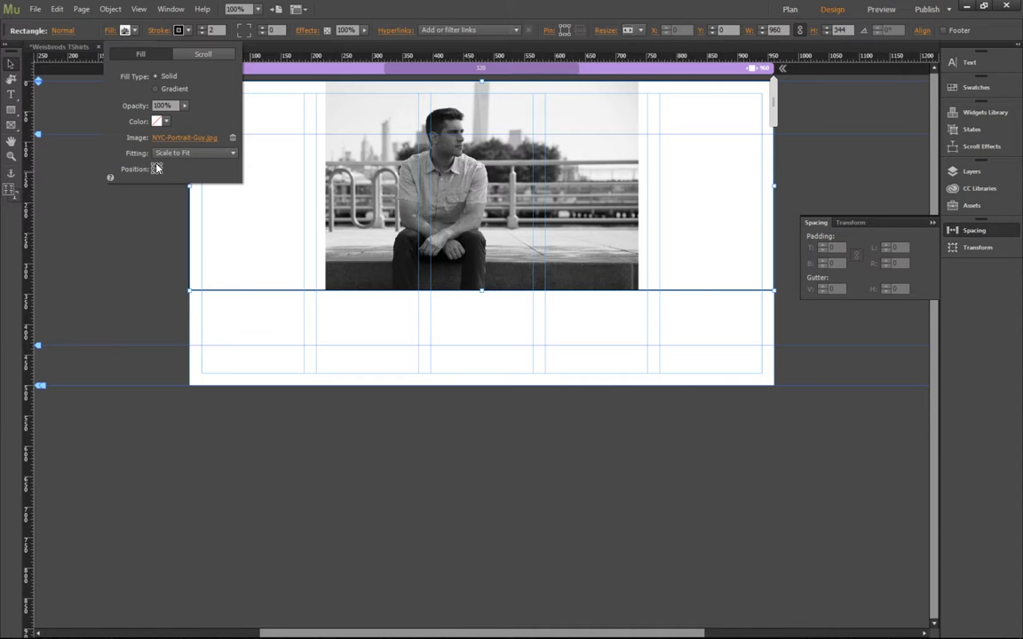
pyautogui.click(224, 156)
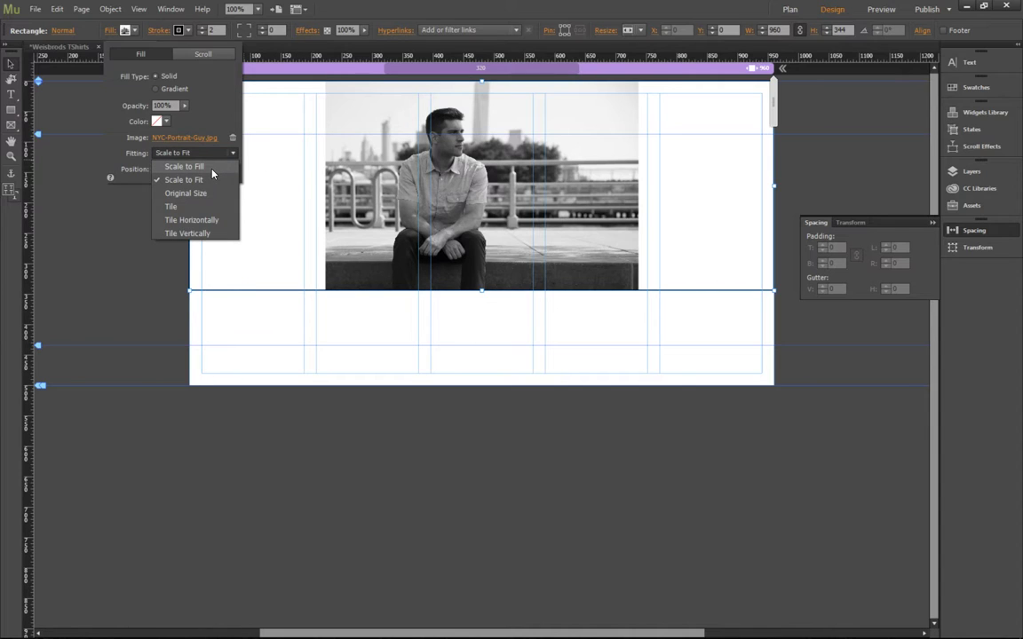
pyautogui.click(211, 168)
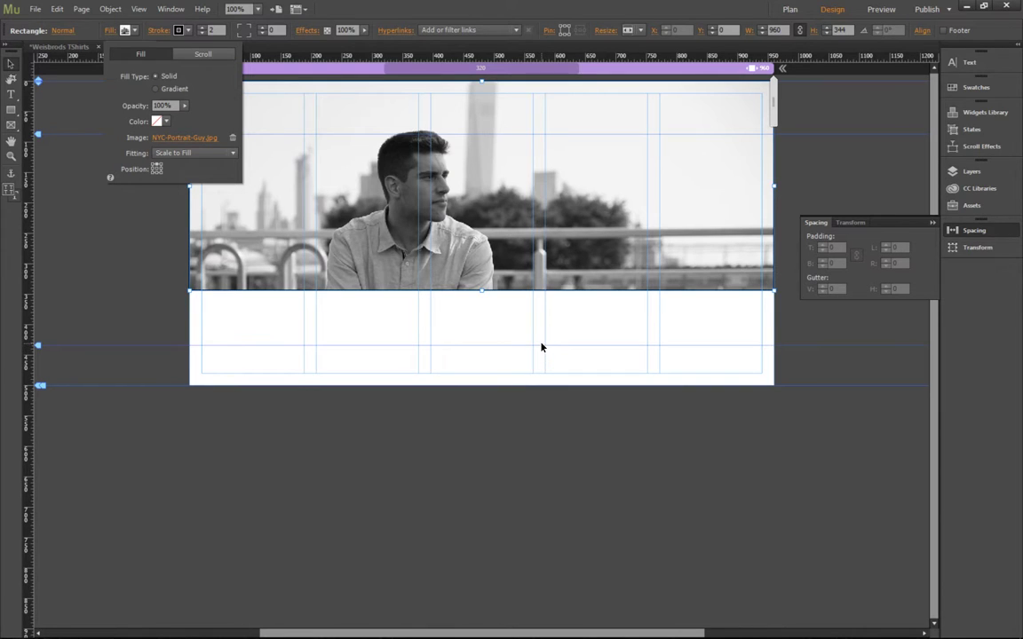
pyautogui.click(133, 319)
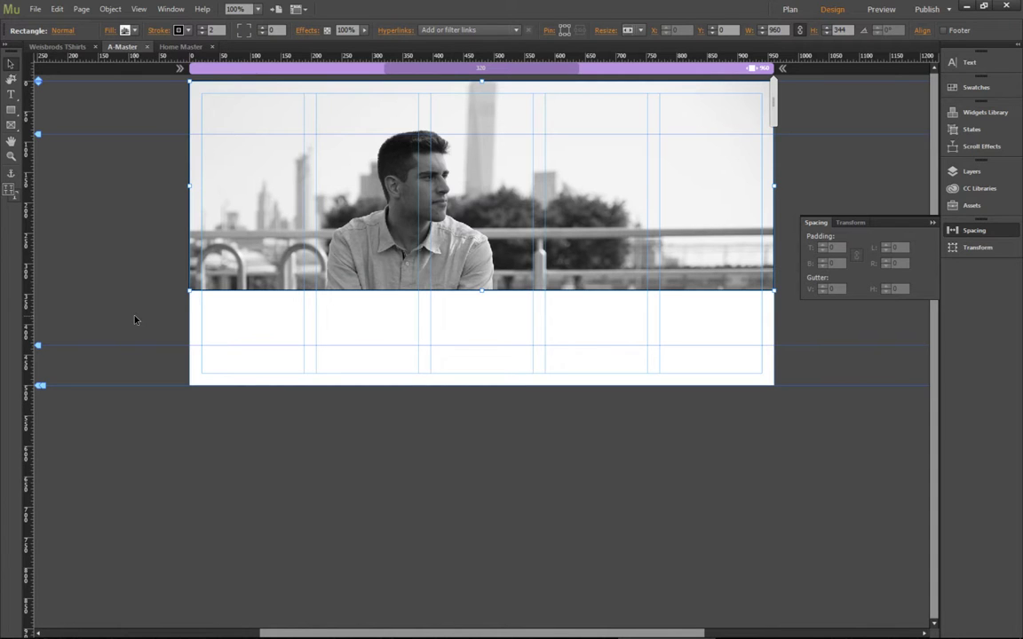
# - Preview A-Master in the browser, widen and enlarge the window to check the image's scaling, close the preview, and return to Adobe Muse
pyautogui.hotkey('ctrl', 'shift', 'e')
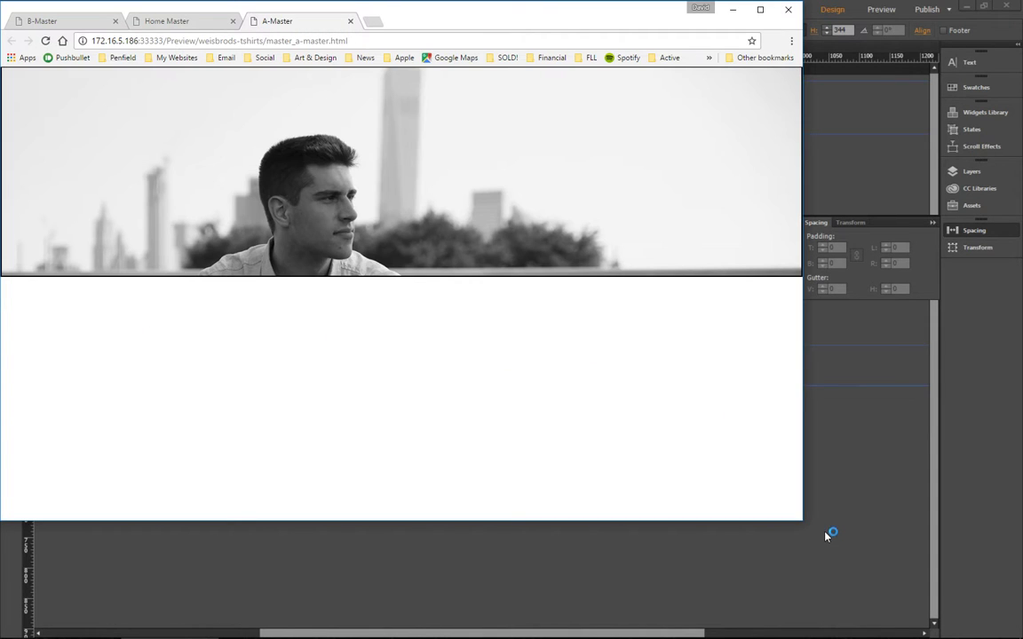
pyautogui.moveTo(802, 522); pyautogui.dragTo(924, 515)
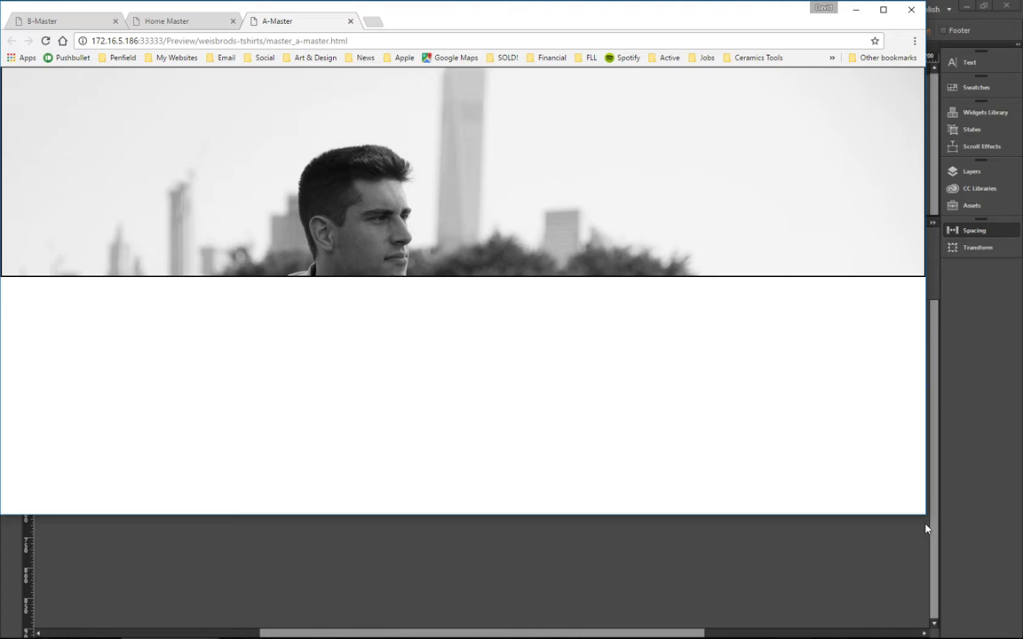
pyautogui.moveTo(922, 518); pyautogui.dragTo(1008, 619)
pyautogui.hotkey('ctrl', 'w')
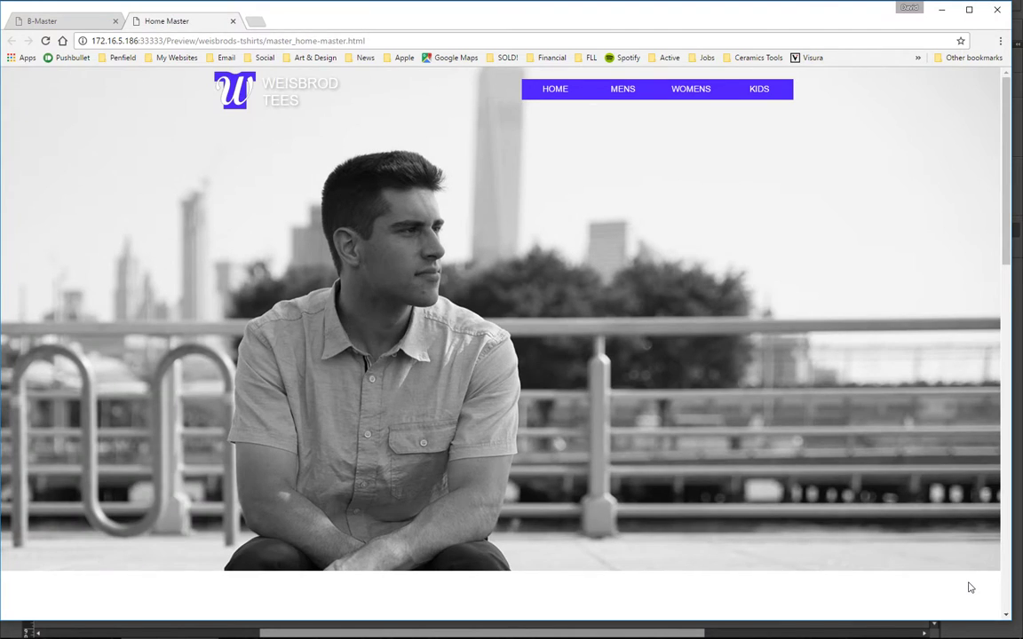
pyautogui.hotkey('alt', 'Tab')
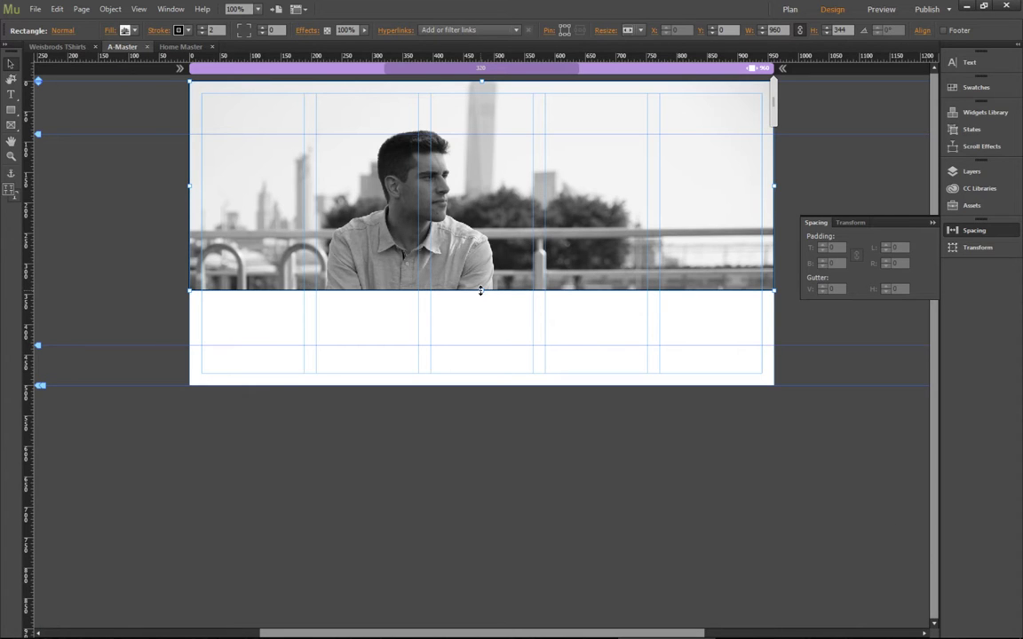
# - Extend the image rectangle to about 692 px high, save the site, and check A-Master in a browser preview
pyautogui.moveTo(481, 290); pyautogui.dragTo(469, 505)
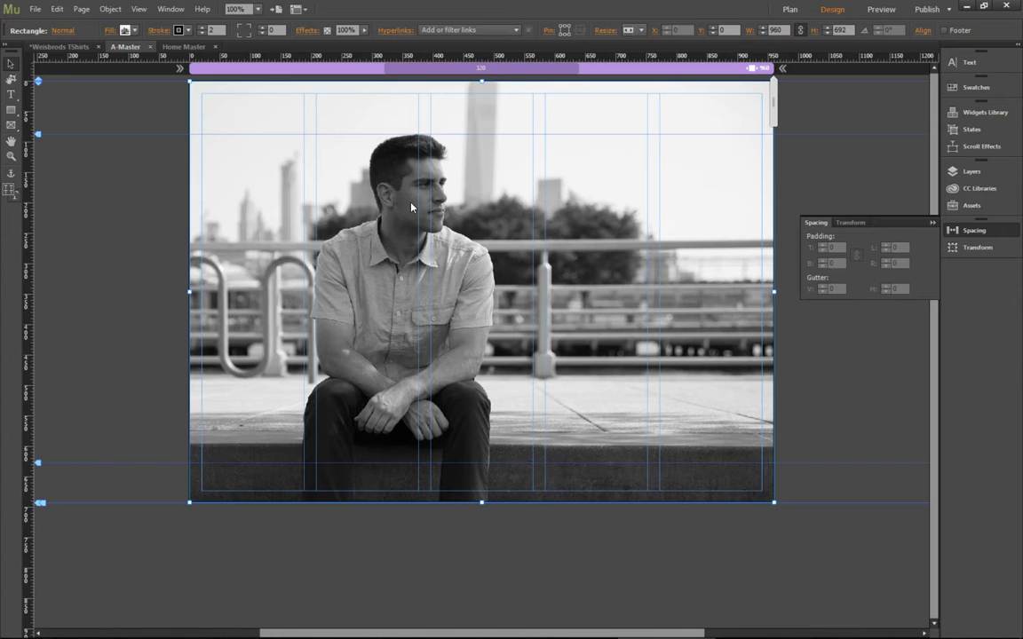
pyautogui.hotkey('ctrl', 's')
pyautogui.hotkey('ctrl', 'alt', 'e')
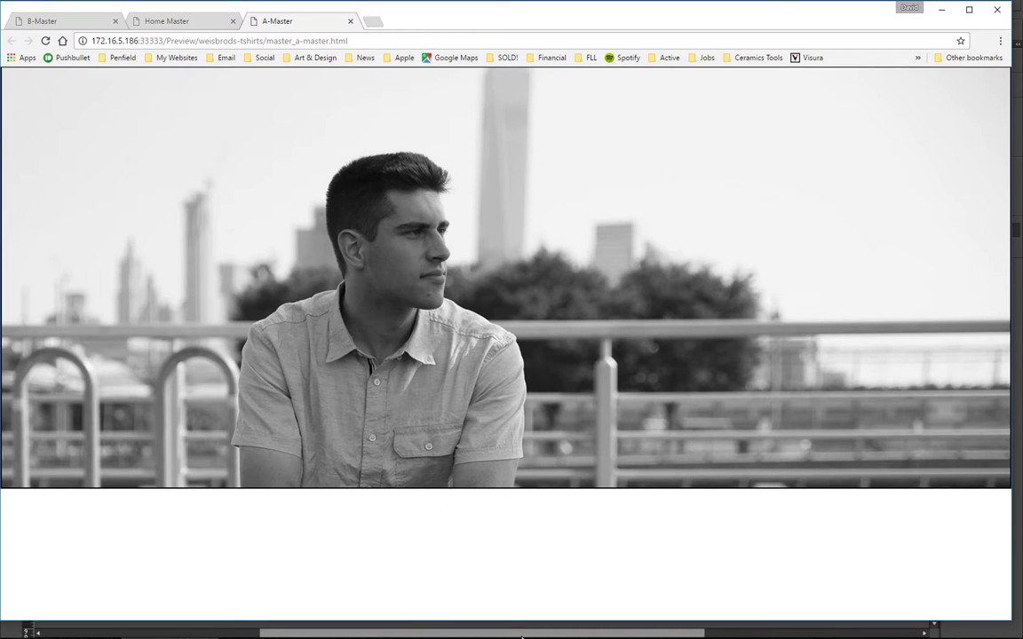
pyautogui.hotkey('alt', 'Tab')
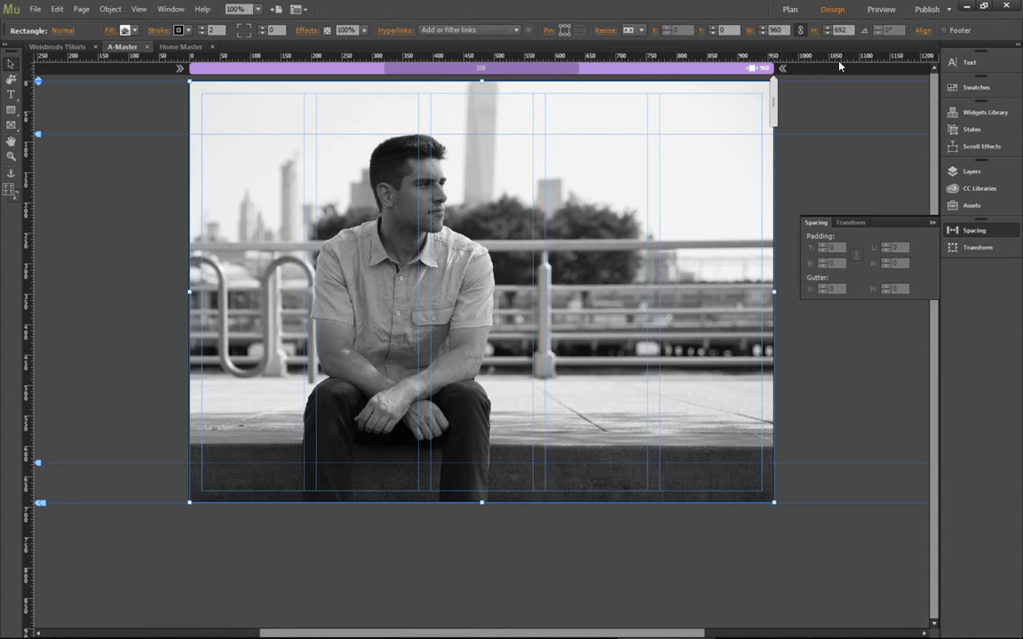
# - Extend the image rectangle to about 962 px high, save the site, and check A-Master in a browser preview
pyautogui.moveTo(482, 503); pyautogui.dragTo(486, 583)
pyautogui.hotkey('ctrl', '-')
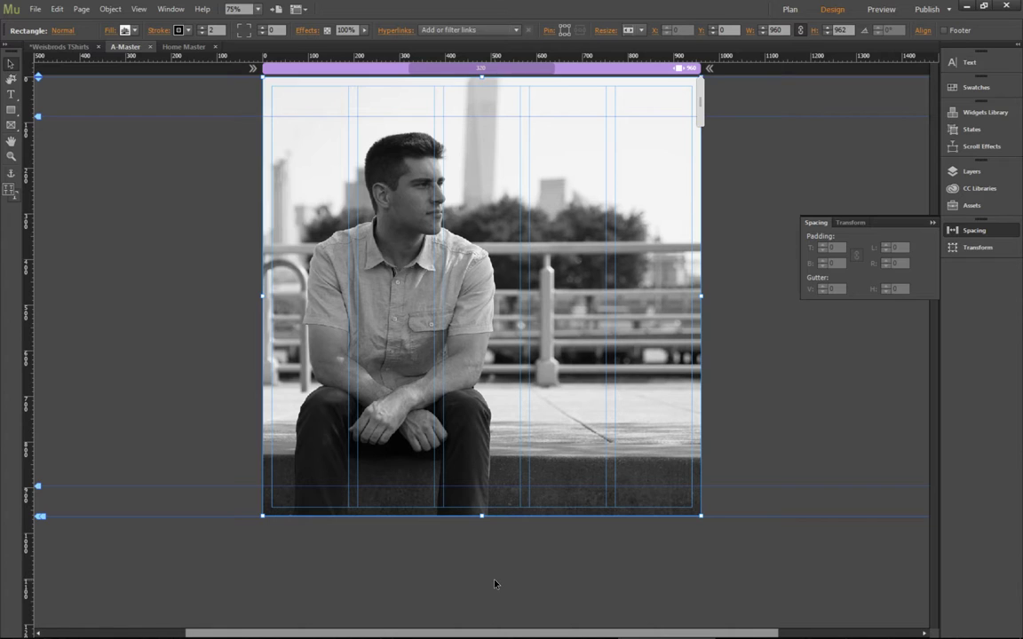
pyautogui.hotkey('ctrl', 's')
pyautogui.hotkey('ctrl', 'shift', 'e')
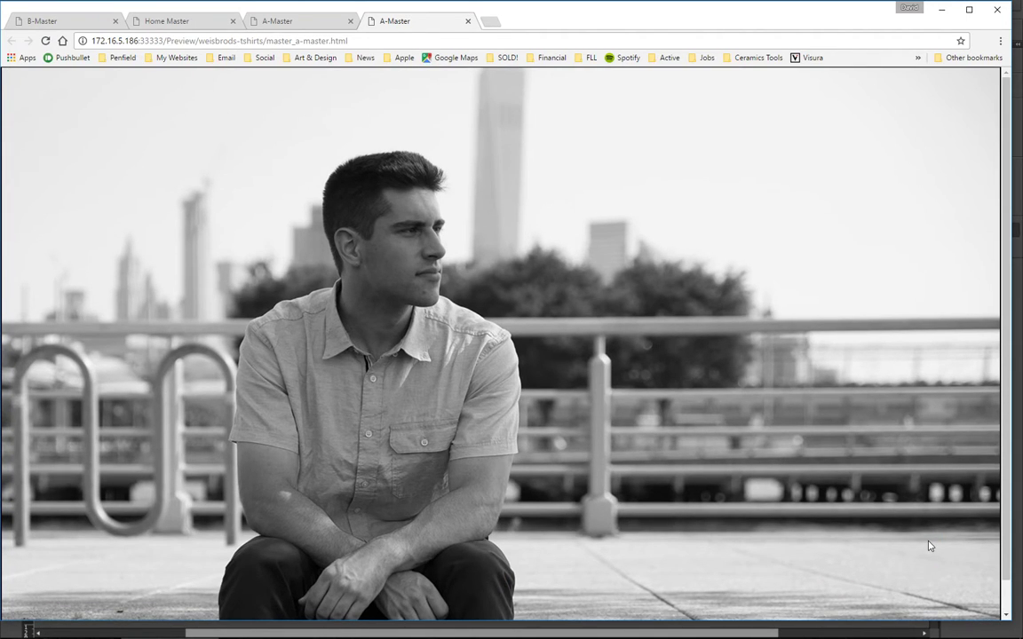
pyautogui.hotkey('alt', 'Tab')
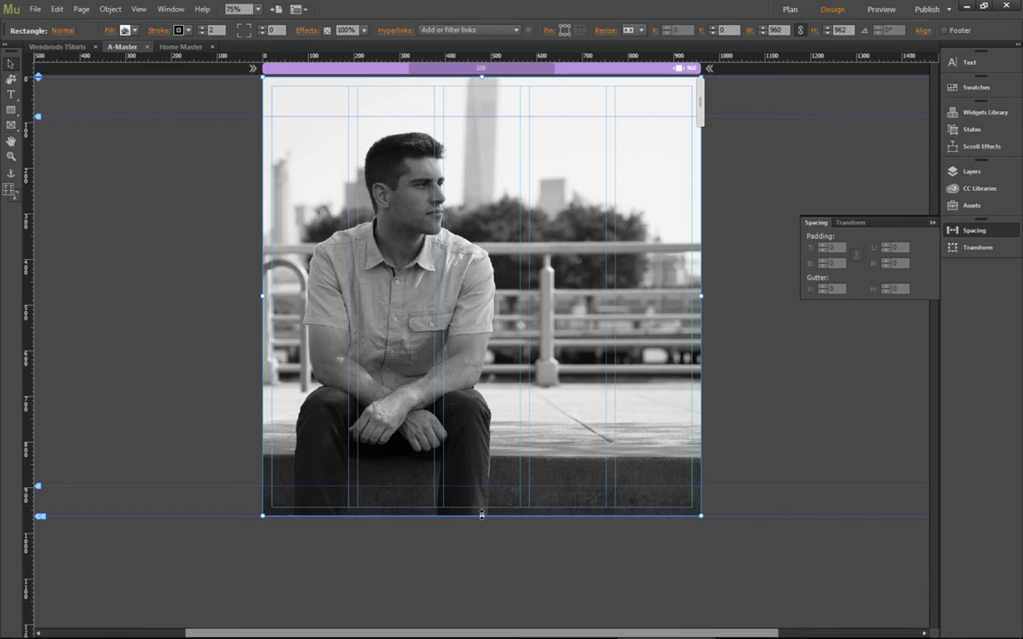
# - Shorten the image rectangle to about 860 px high and check A-Master in a browser preview
pyautogui.moveTo(481, 515); pyautogui.dragTo(481, 474)
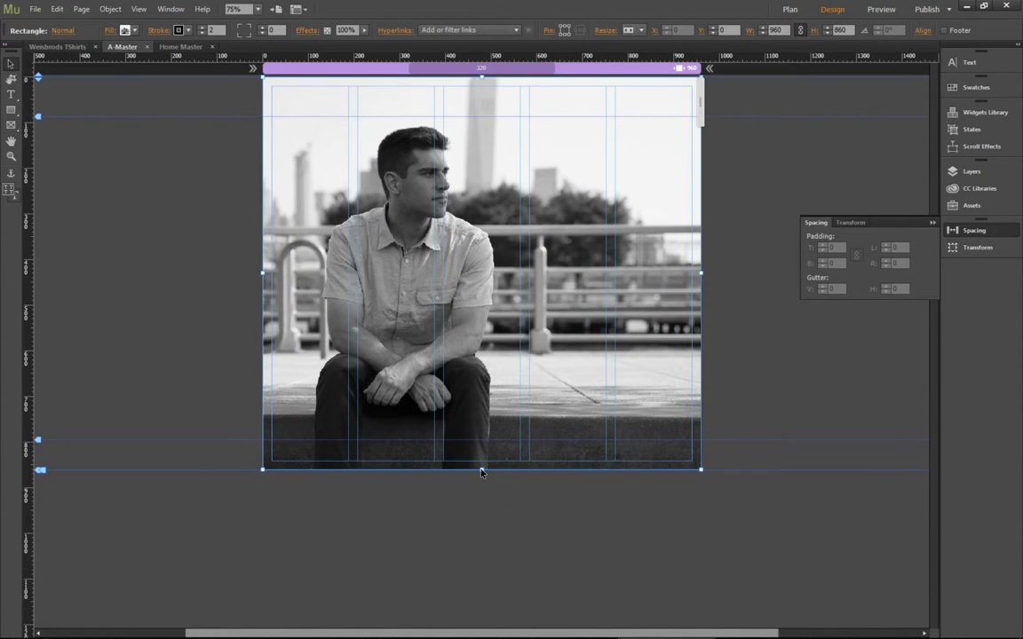
pyautogui.hotkey('ctrl', 'shift', 'e')
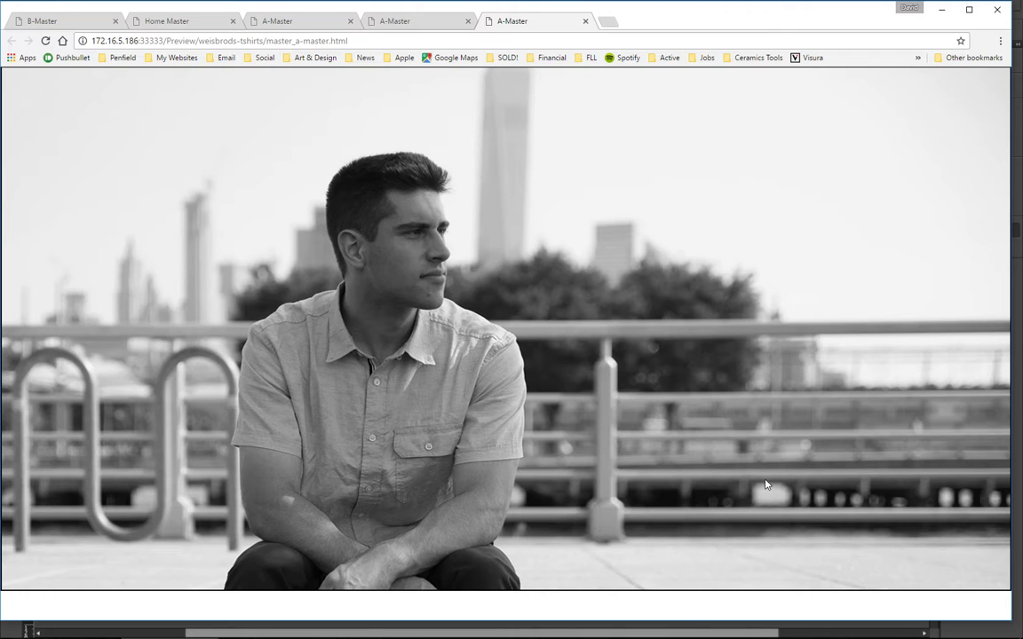
pyautogui.hotkey('alt', 'Tab')
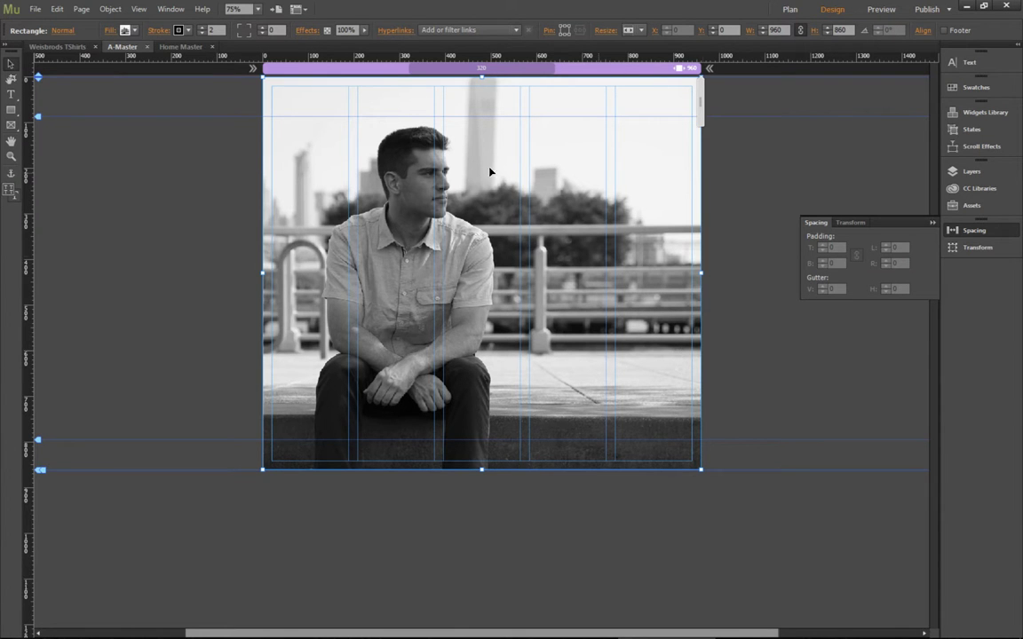
# - Remove the image rectangle's stroke and lower the header guide to about 100 px
pyautogui.click(178, 29)
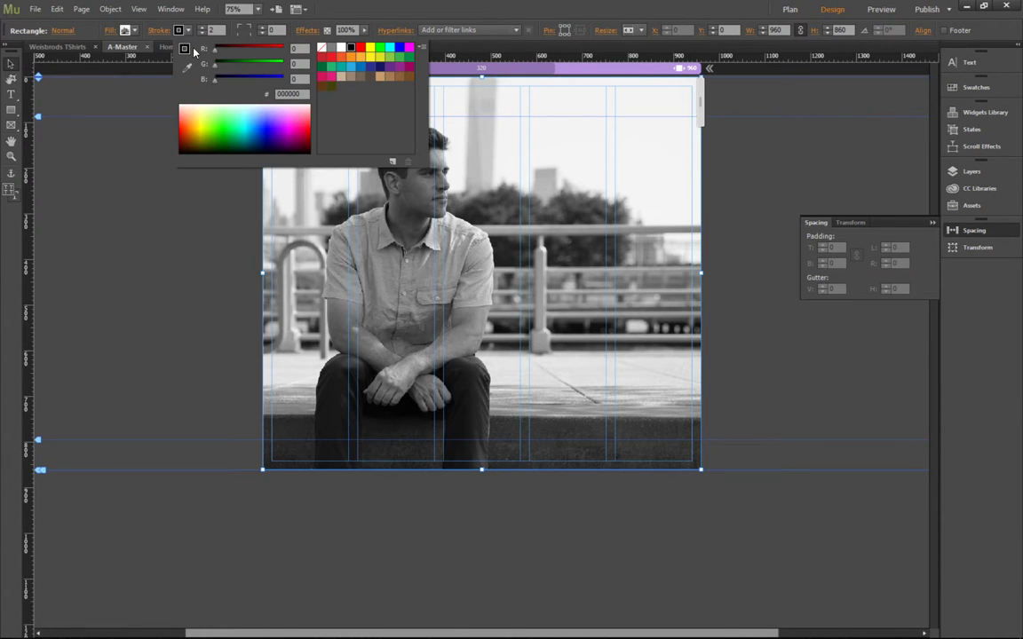
pyautogui.click(322, 48)
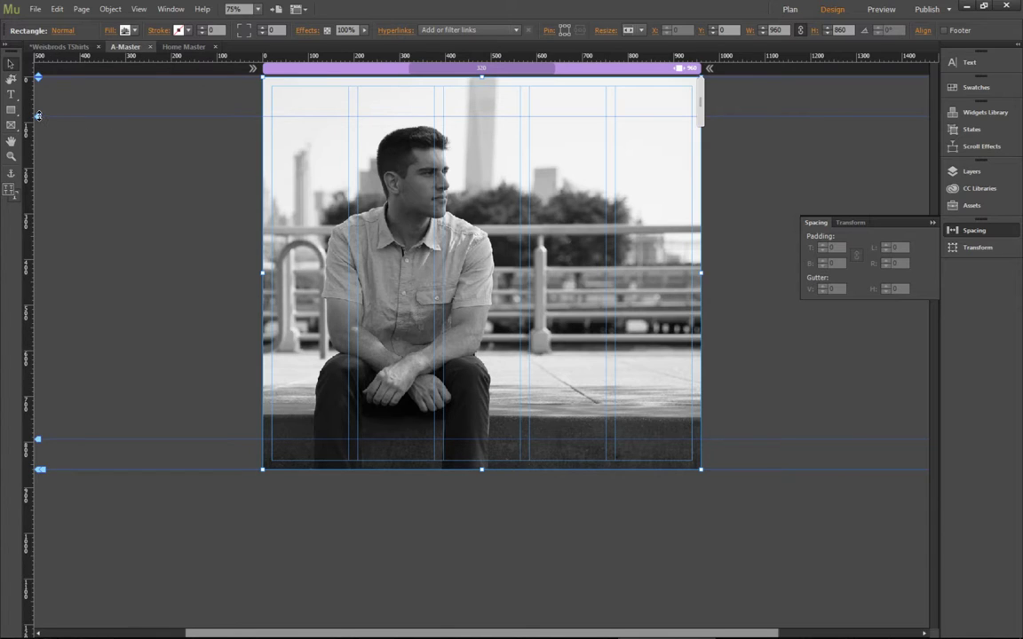
pyautogui.moveTo(39, 116); pyautogui.dragTo(38, 122)
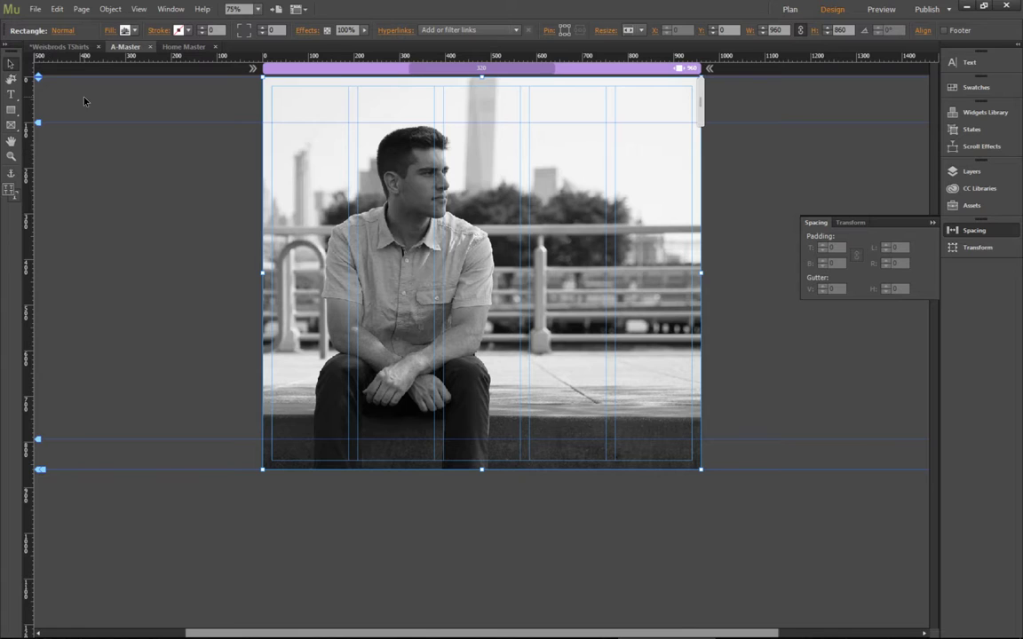
# - Place the Logo file from the Assets folder at the page's upper-left margin and scale it down to 265 × 288 px
pyautogui.click(38, 13)
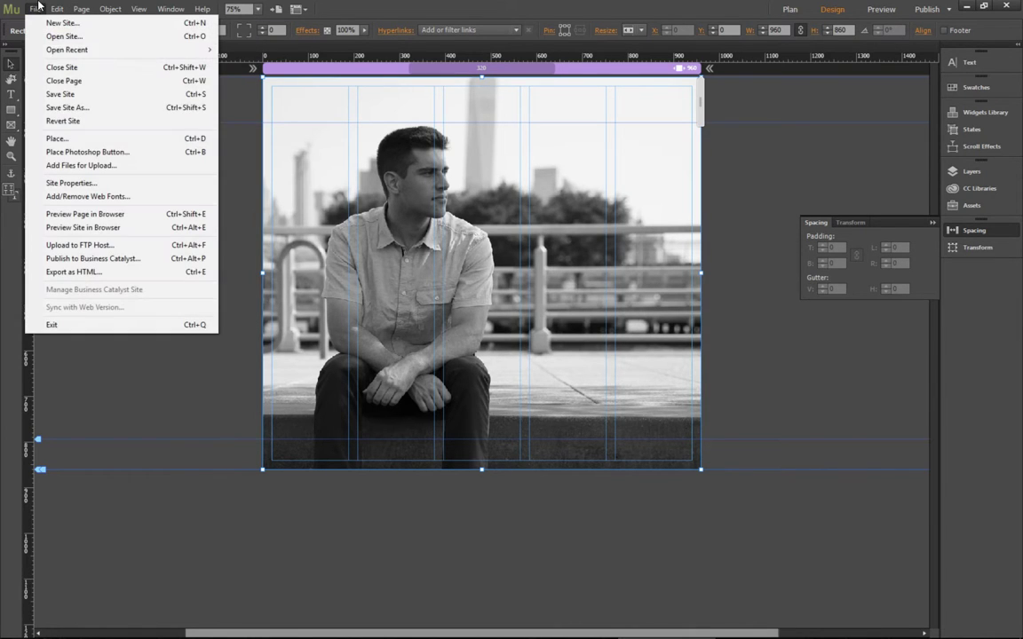
pyautogui.click(57, 140)
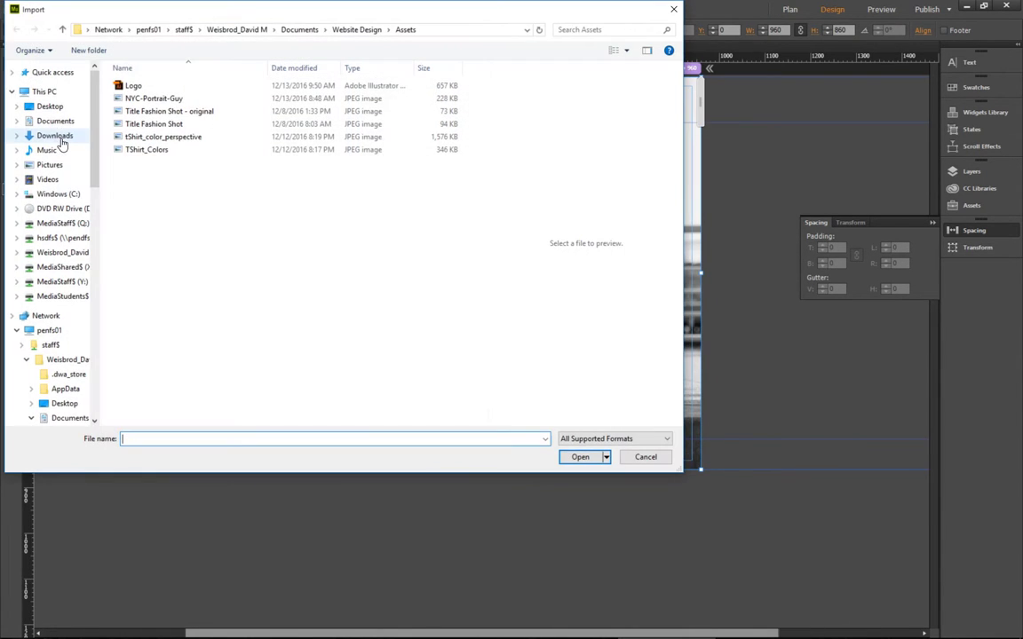
pyautogui.doubleClick(137, 86)
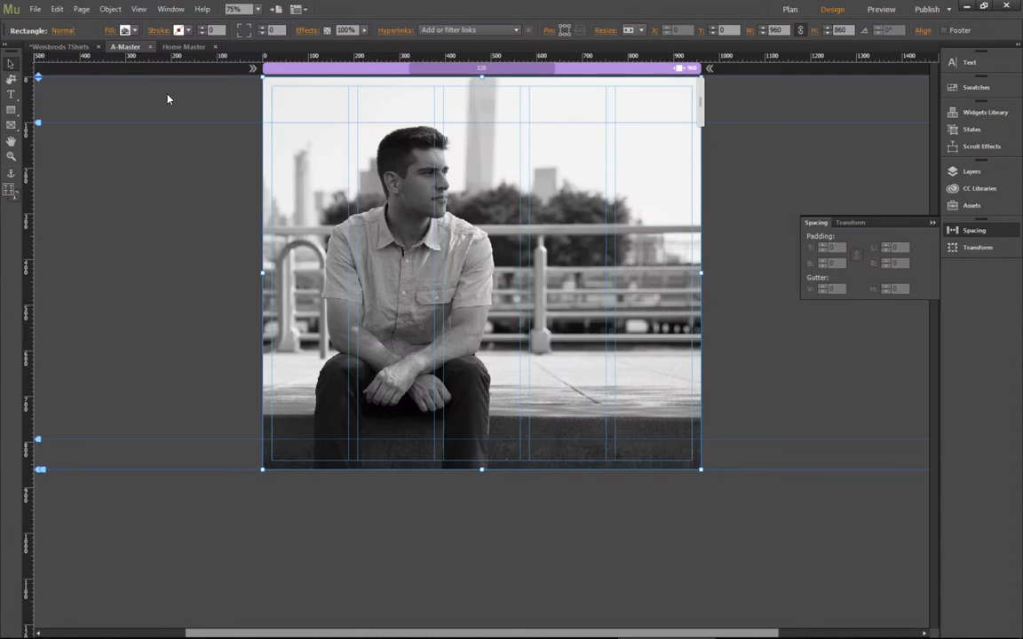
pyautogui.click(277, 92)
pyautogui.moveTo(284, 89); pyautogui.dragTo(273, 89)
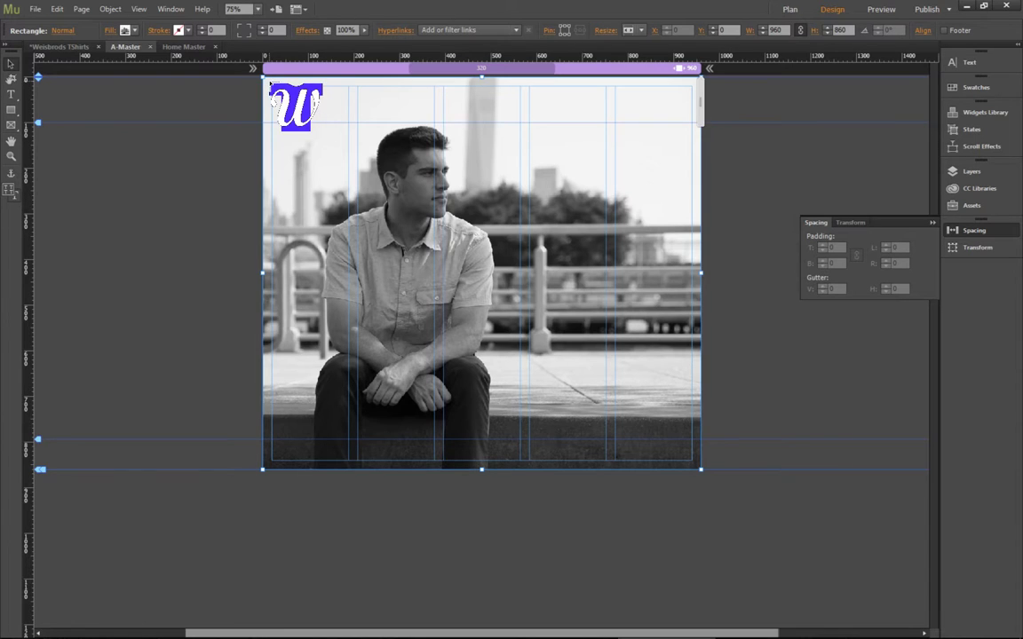
pyautogui.click(272, 89)
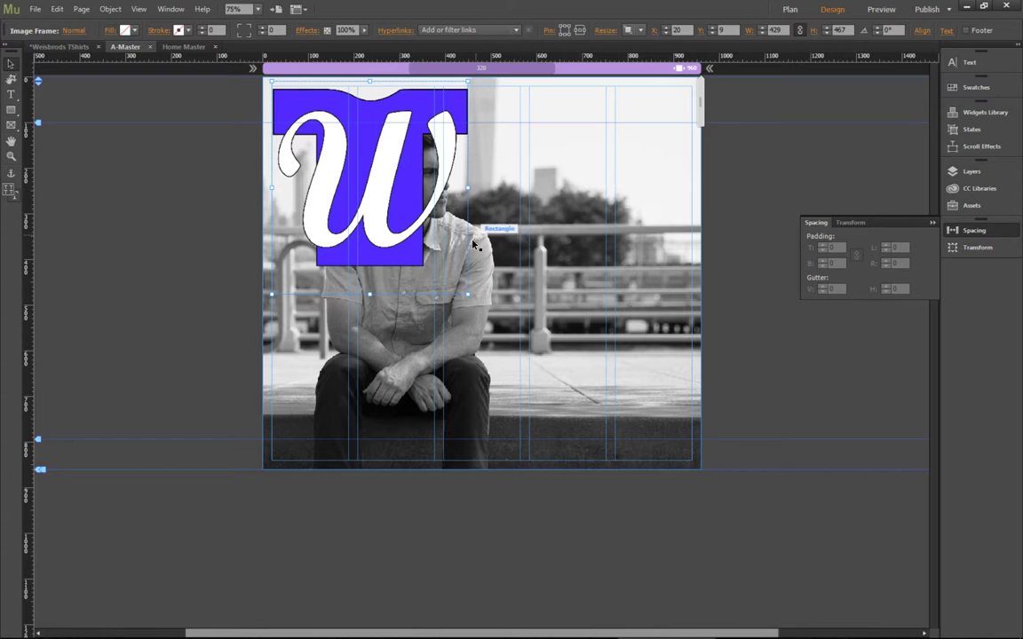
pyautogui.moveTo(467, 294); pyautogui.dragTo(415, 237)
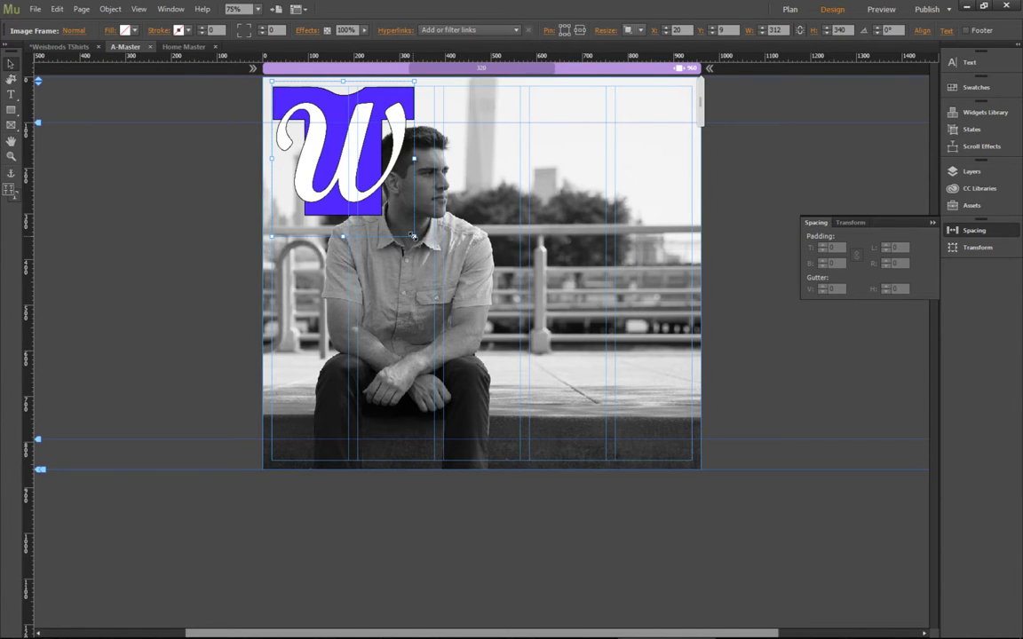
pyautogui.moveTo(415, 237); pyautogui.dragTo(358, 243)
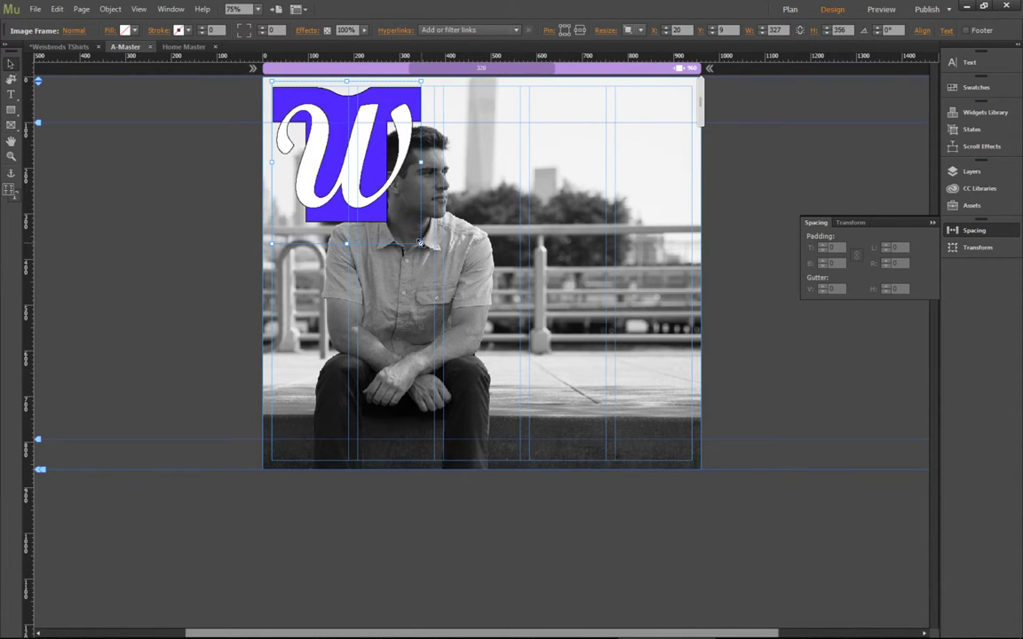
pyautogui.moveTo(420, 244); pyautogui.dragTo(342, 213)
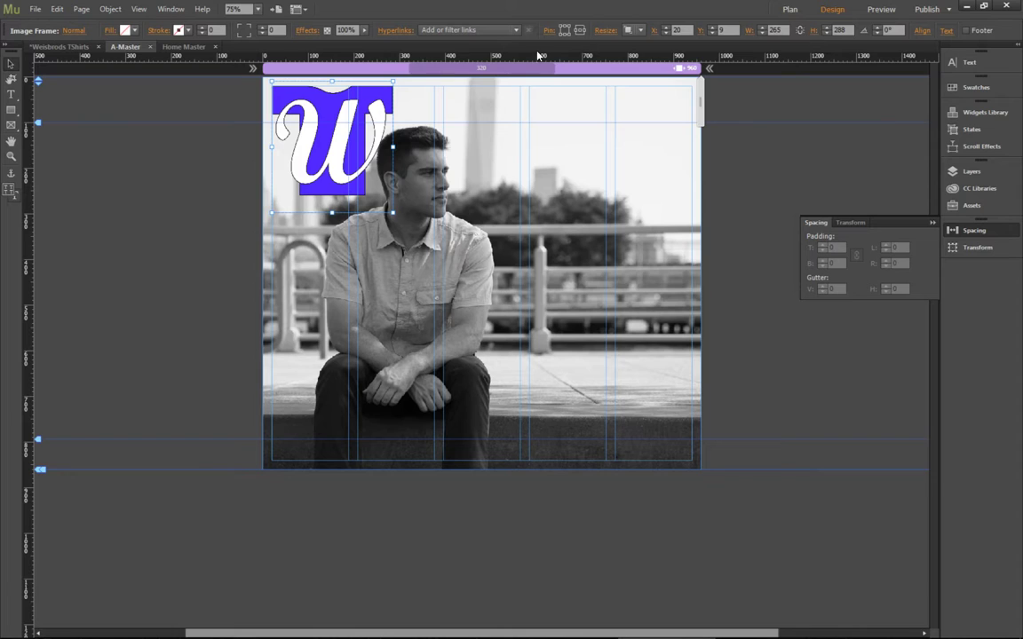
# - Try resizing the logo without keeping its proportions, and undo the distortion
pyautogui.click(608, 32)
pyautogui.click(721, 65)
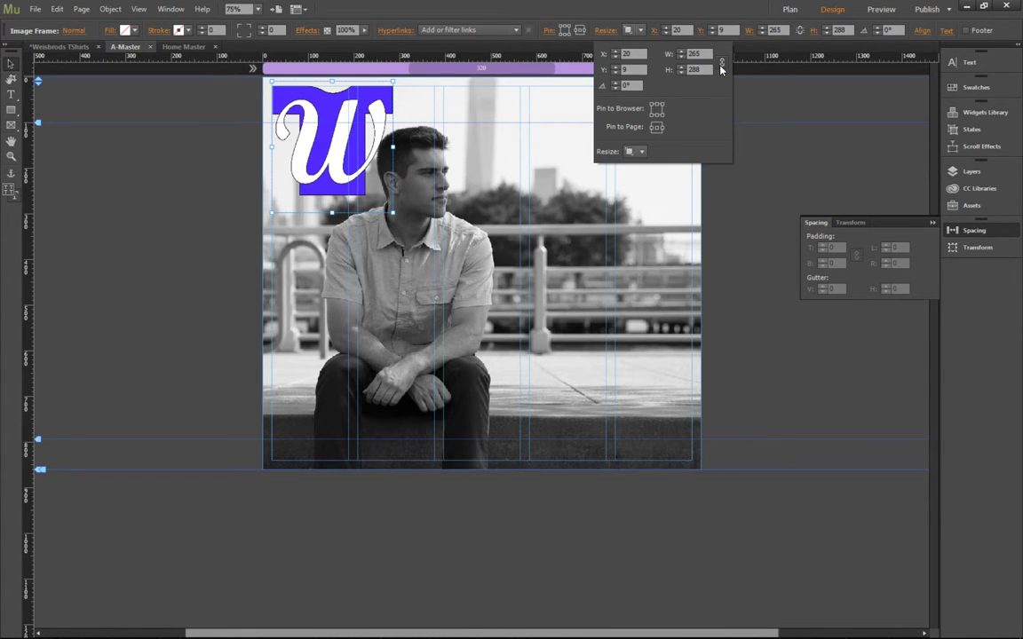
pyautogui.click(721, 65)
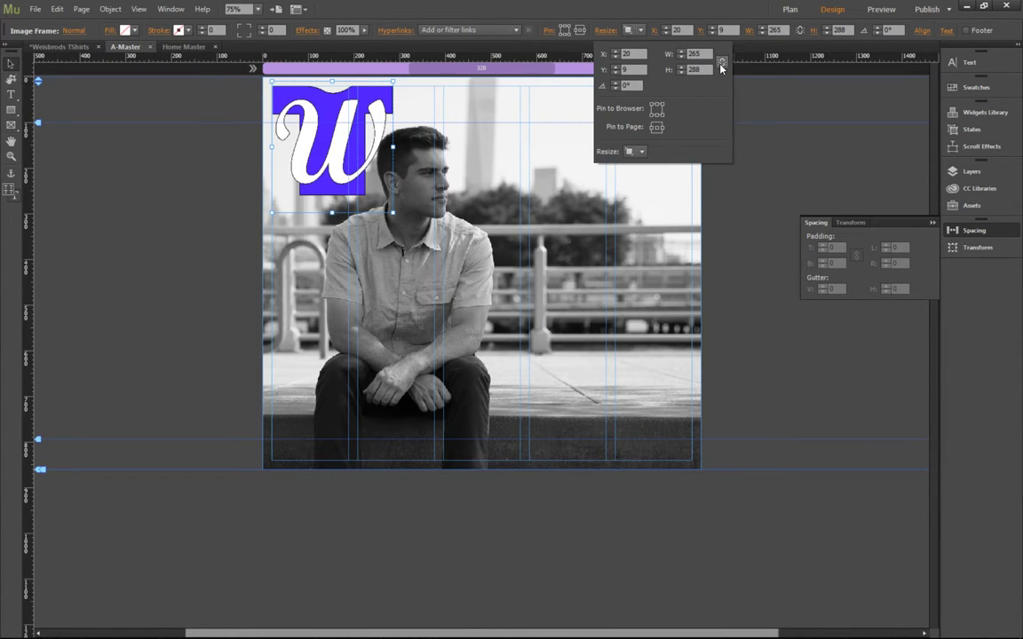
pyautogui.click(393, 212)
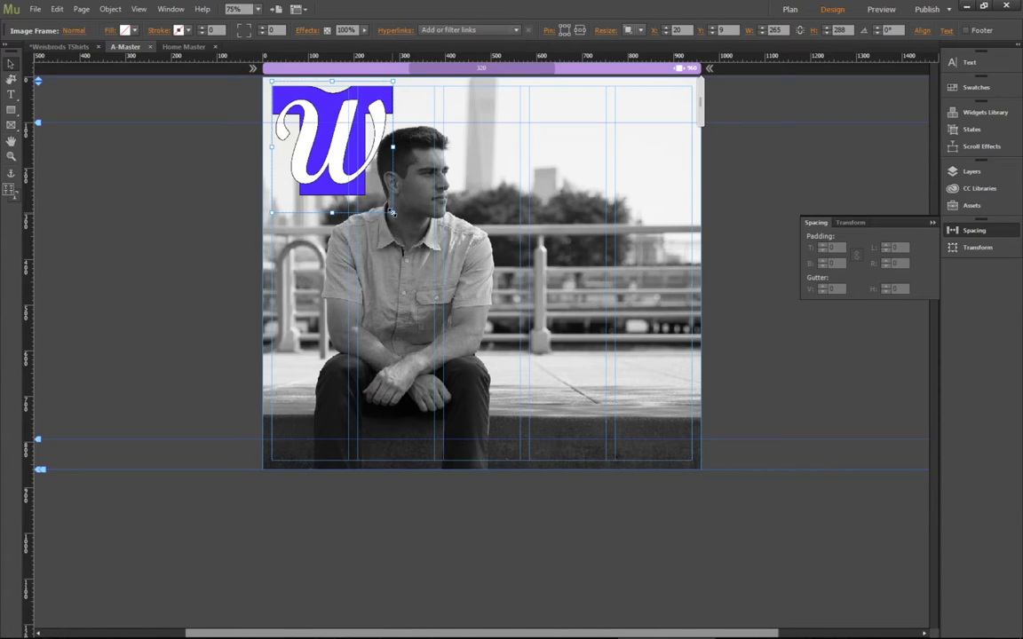
pyautogui.moveTo(352, 192); pyautogui.dragTo(303, 172)
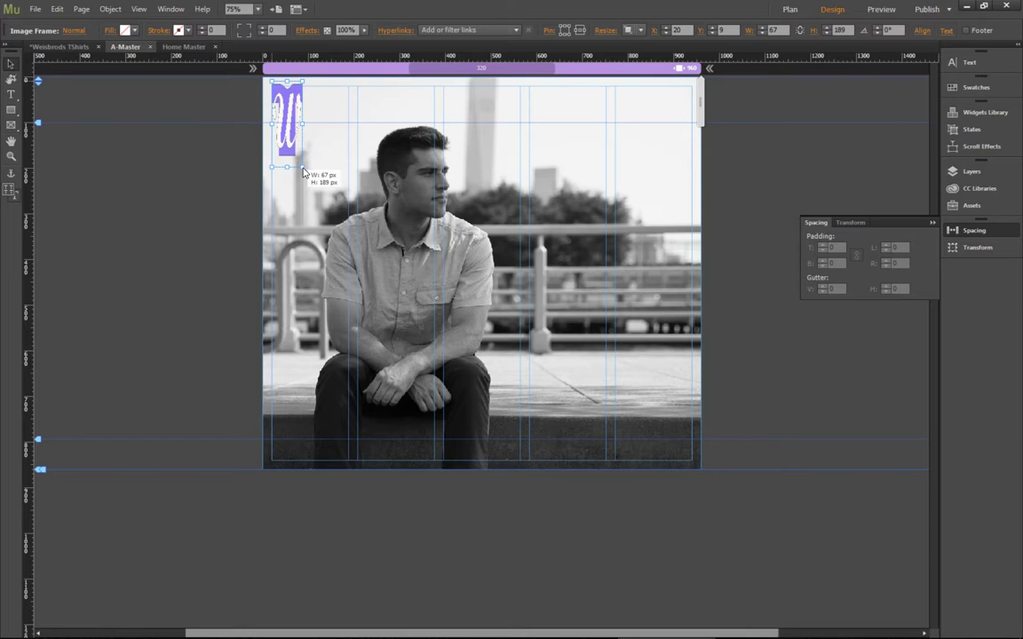
pyautogui.moveTo(302, 172); pyautogui.dragTo(510, 181)
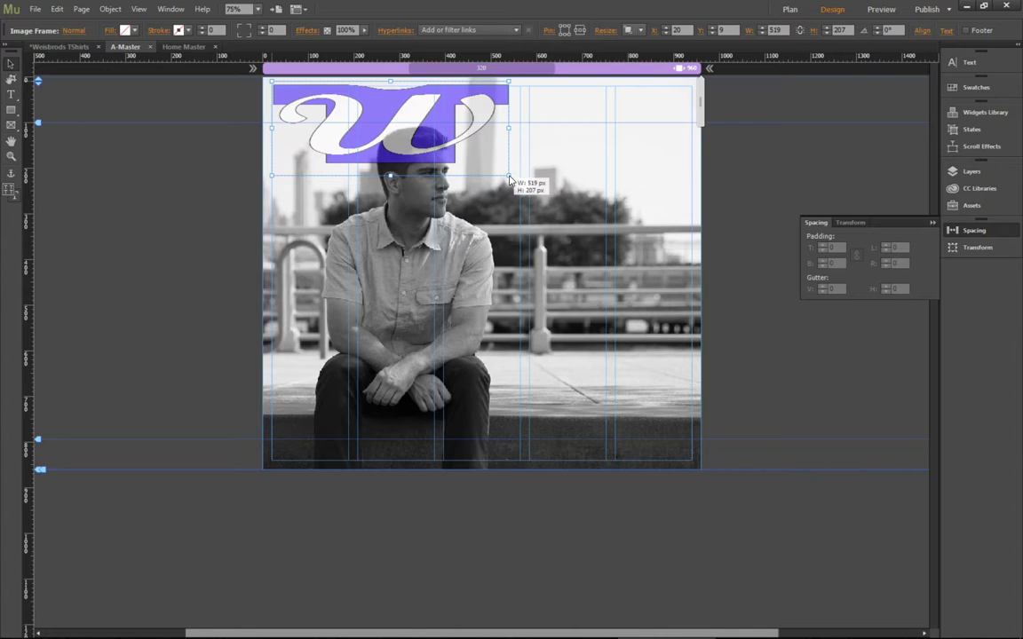
pyautogui.moveTo(510, 180); pyautogui.dragTo(411, 189)
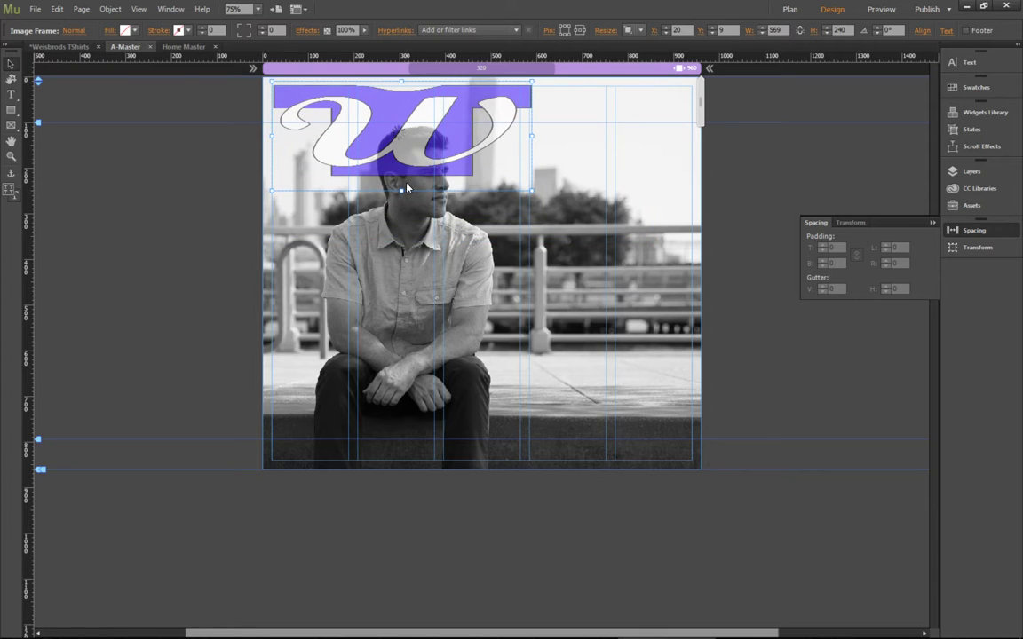
pyautogui.hotkey('ctrl', 'z')
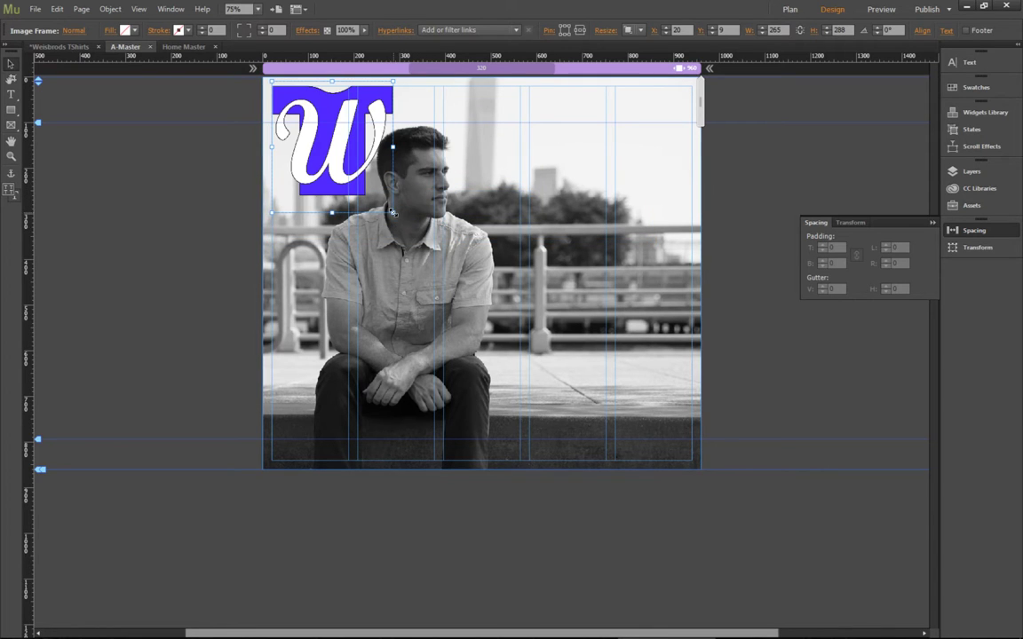
# - Scale the logo proportionally to 92 × 100 px and position it in the header at X 20, Y 7
pyautogui.moveTo(392, 213); pyautogui.dragTo(285, 130)
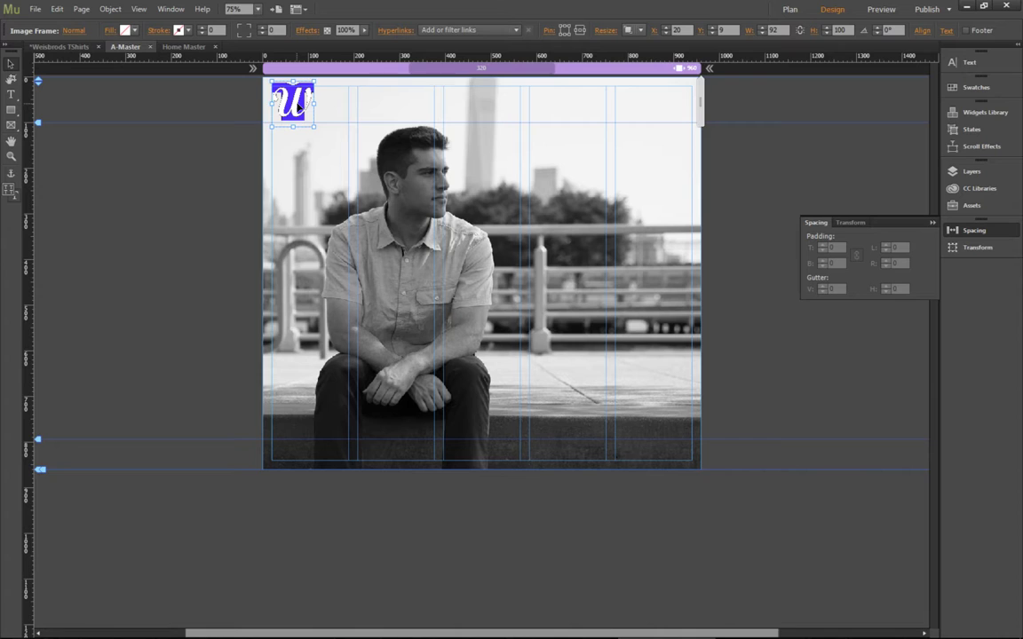
pyautogui.hotkey('ctrl', '=')
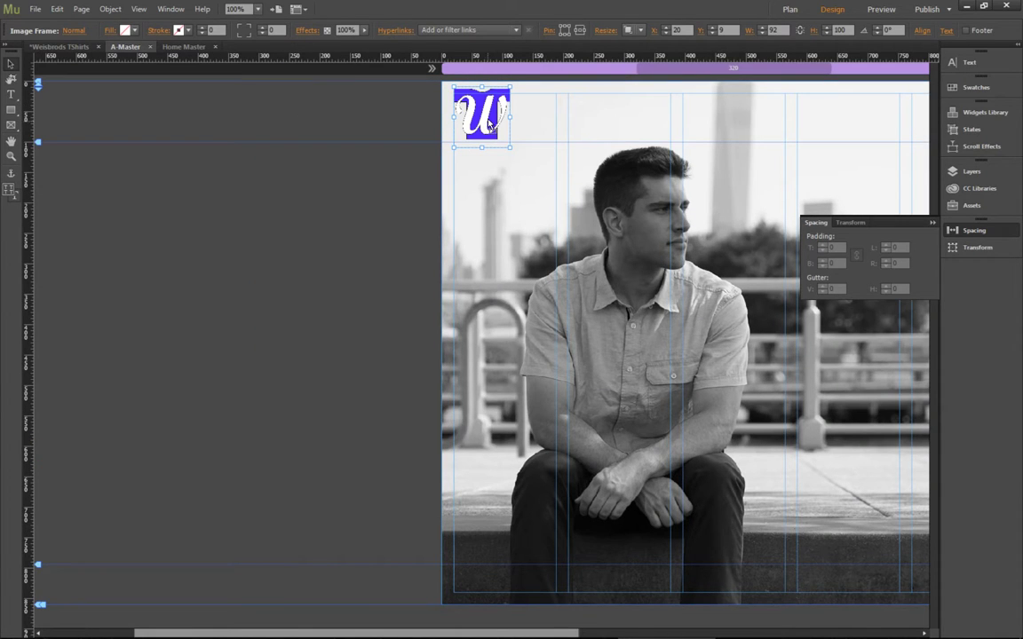
pyautogui.moveTo(488, 123); pyautogui.dragTo(488, 119)
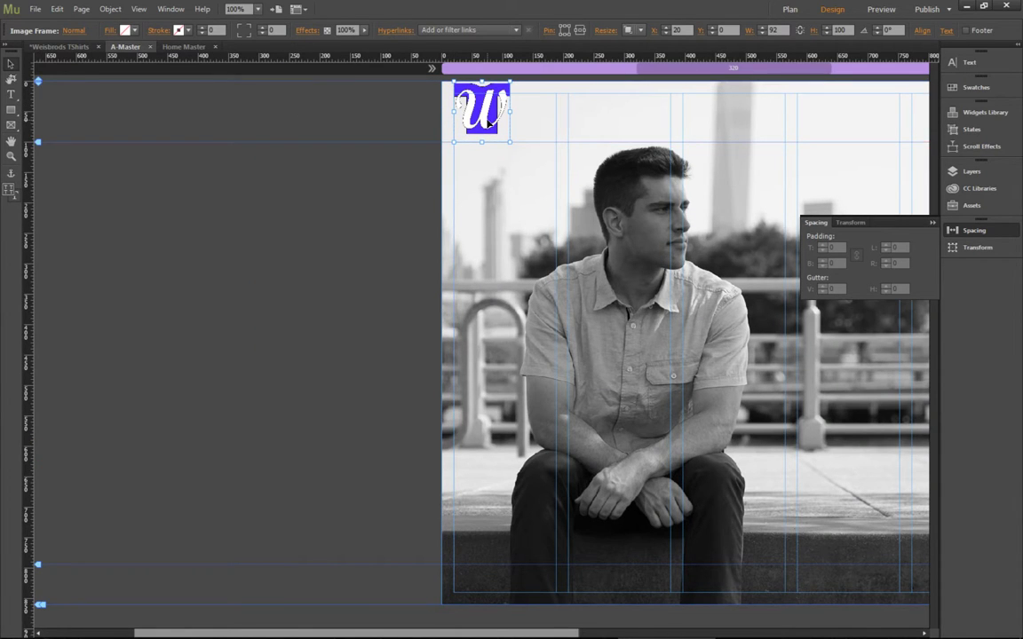
pyautogui.press('Down')
pyautogui.press('Down')
pyautogui.press('Down')
pyautogui.press('Down')
pyautogui.press('Down')
pyautogui.press('Down')
pyautogui.press('Down')
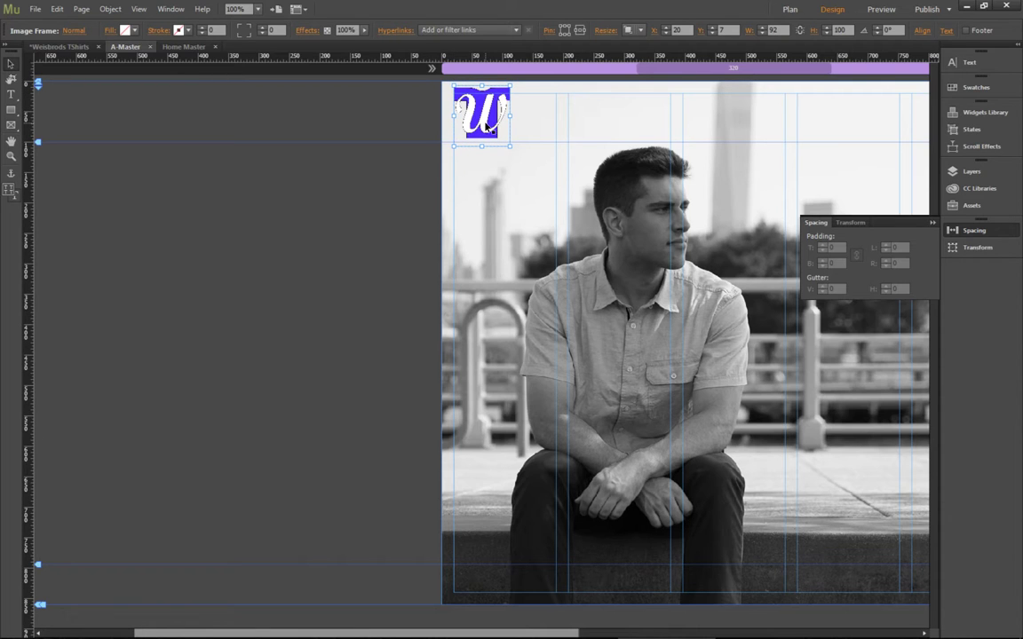
# - Add a Horizontal menu widget to the header at X 494, Y 40, and compare its items with the site plan's pages
pyautogui.hotkey('ctrl', '-')
pyautogui.hscroll(5, 588, 155)
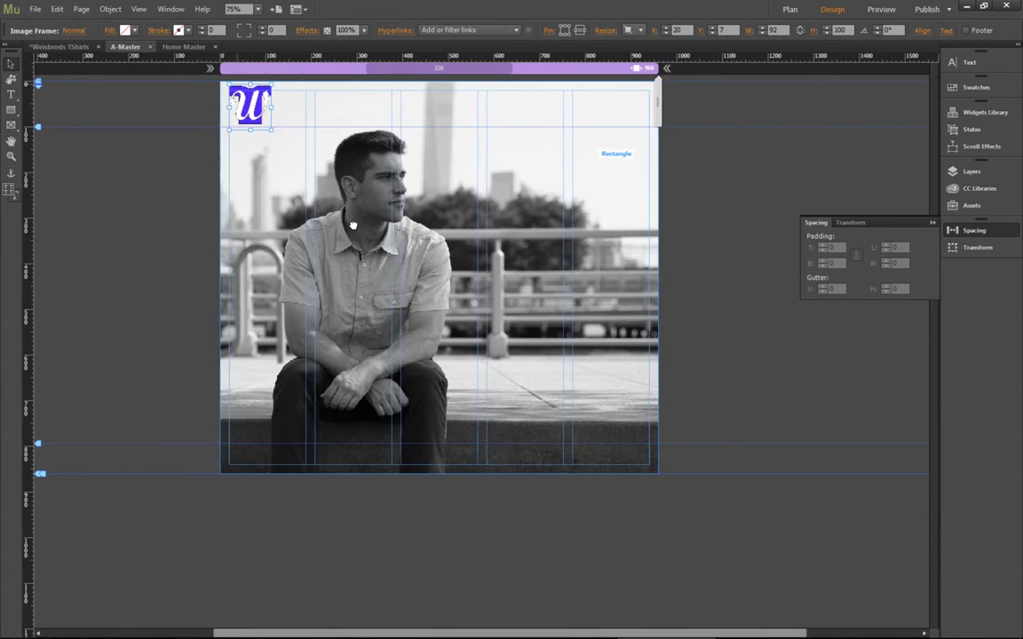
pyautogui.click(976, 113)
pyautogui.click(805, 230)
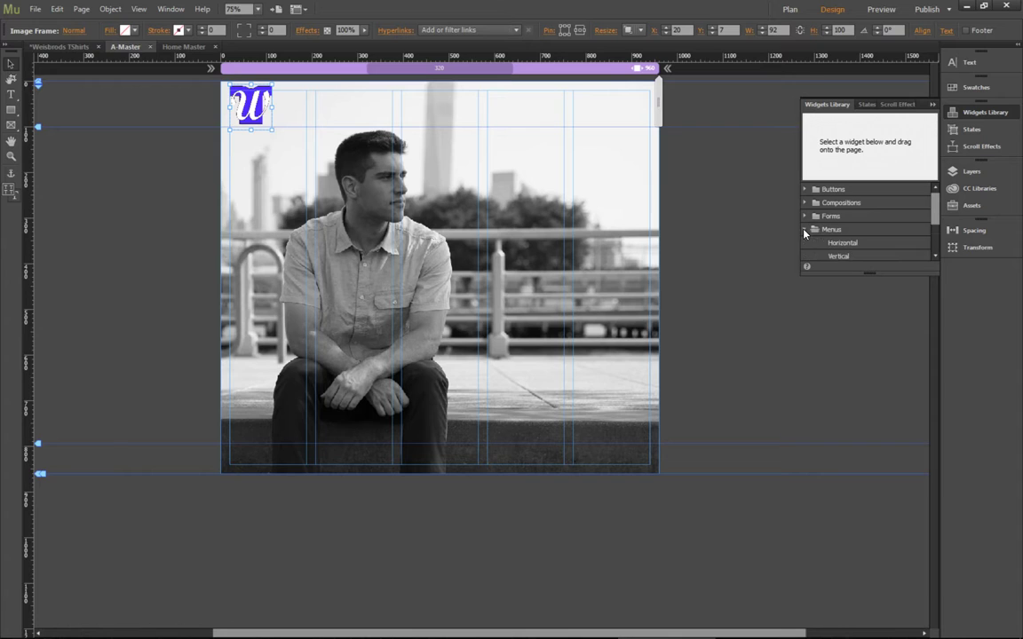
pyautogui.click(842, 243)
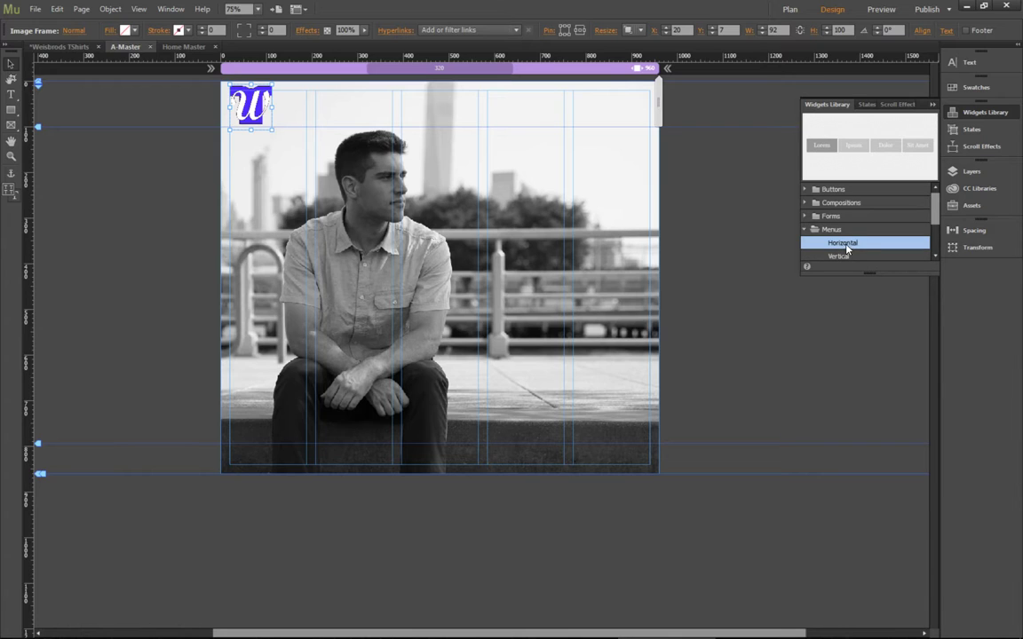
pyautogui.moveTo(839, 245); pyautogui.dragTo(500, 104)
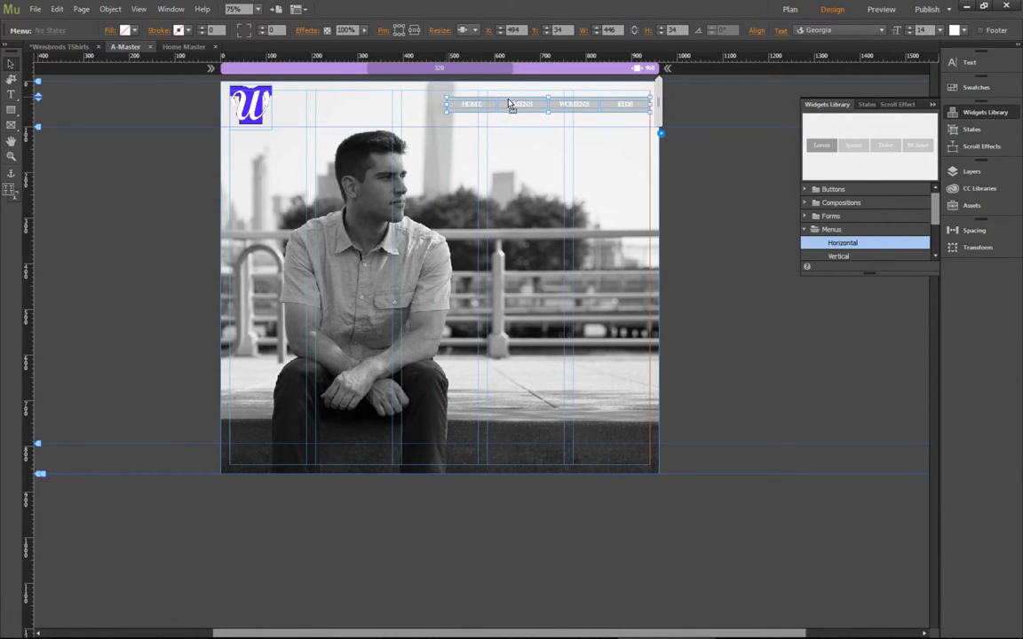
pyautogui.moveTo(510, 105); pyautogui.dragTo(515, 108)
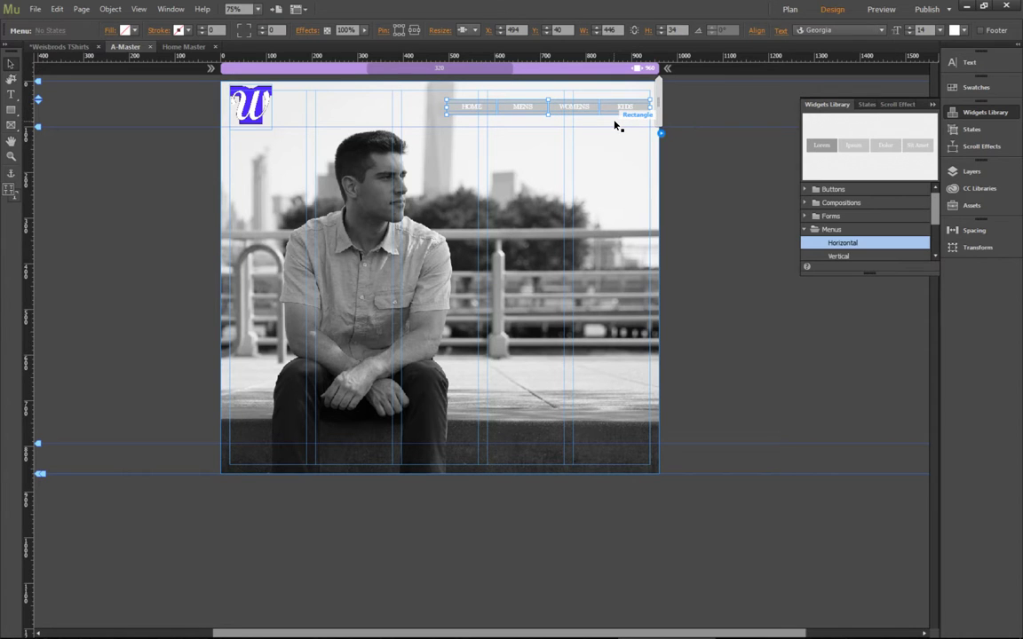
pyautogui.click(55, 46)
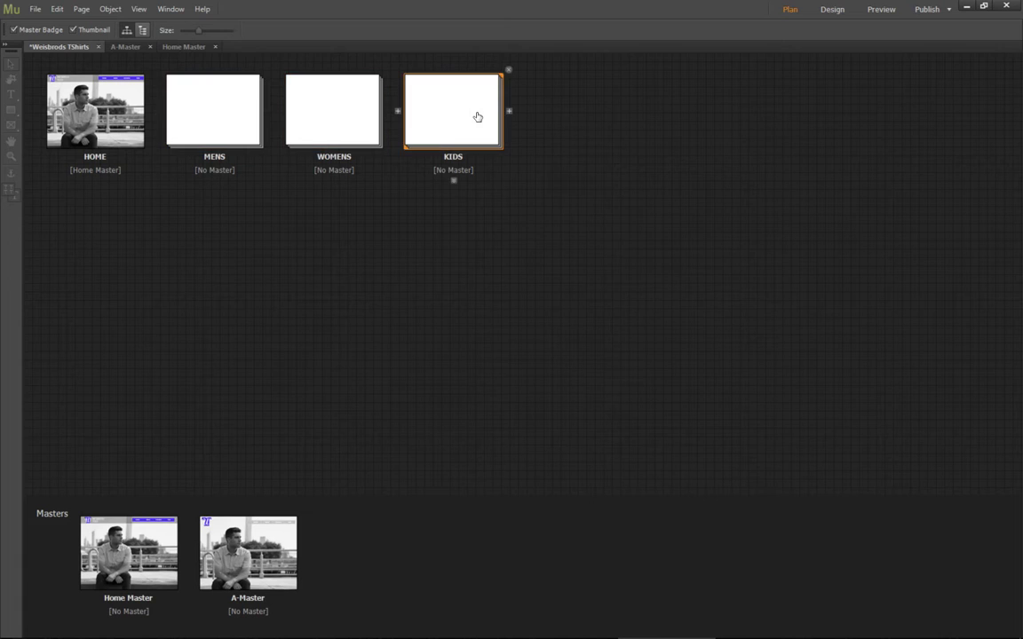
pyautogui.click(125, 46)
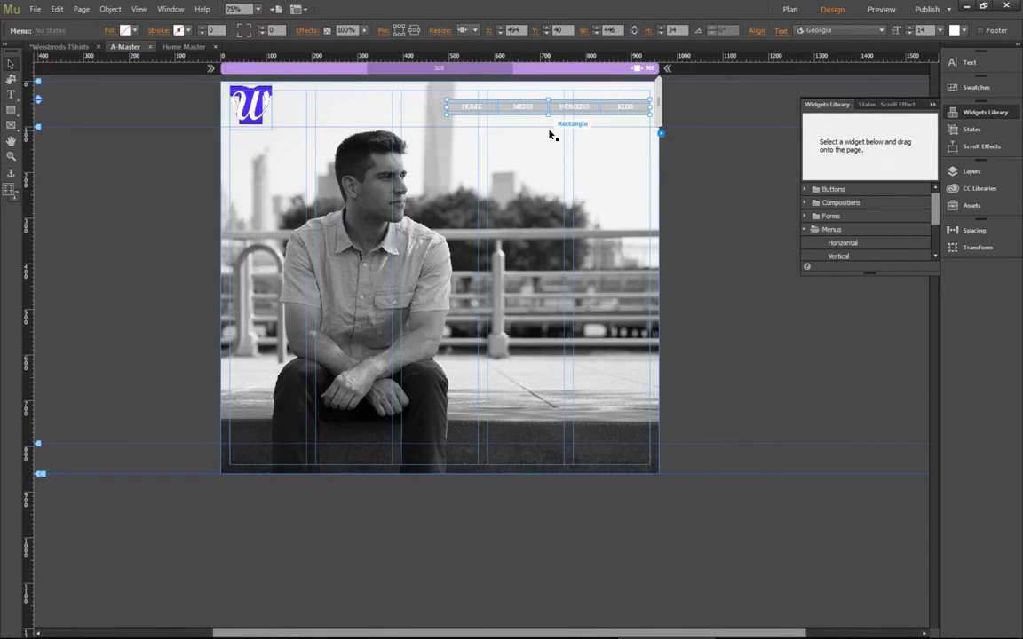
pyautogui.hotkey('ctrl', '=')
pyautogui.hotkey('ctrl', '=')
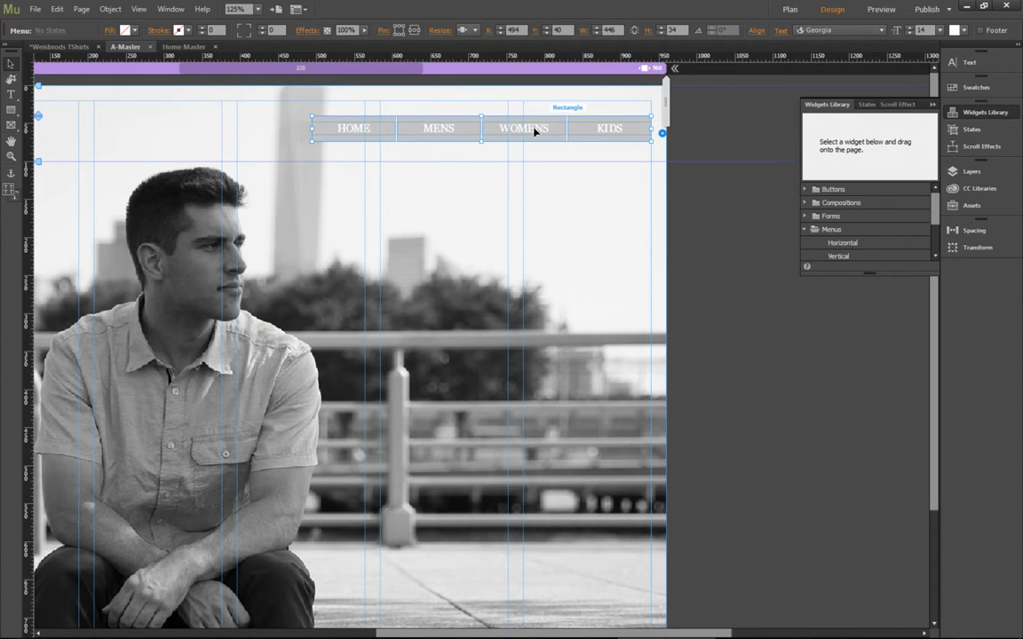
pyautogui.moveTo(440, 174); pyautogui.dragTo(643, 181)
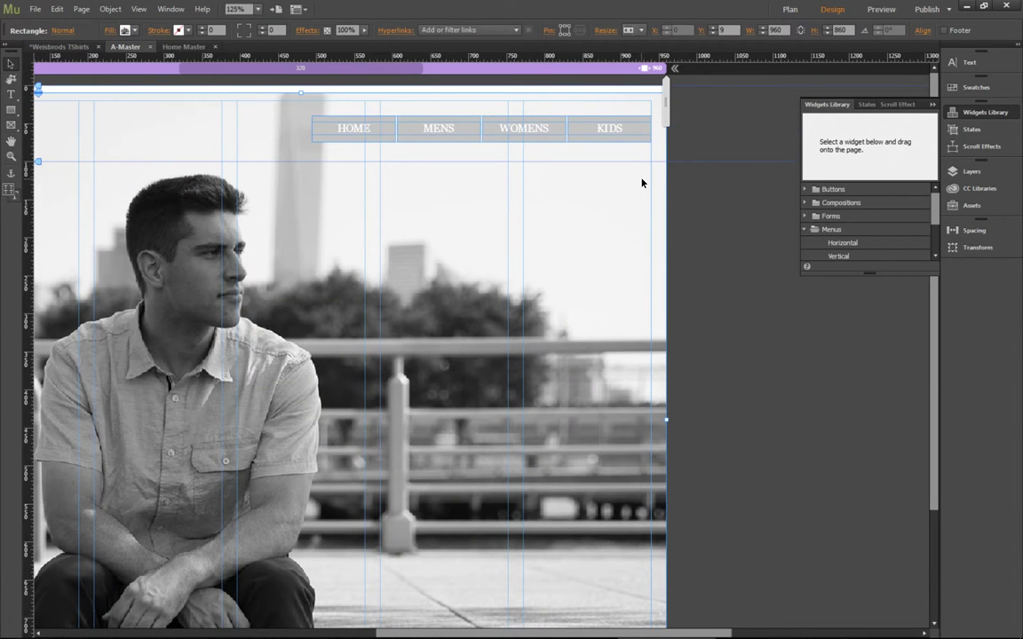
pyautogui.hotkey('ctrl', 'z')
pyautogui.click(726, 197)
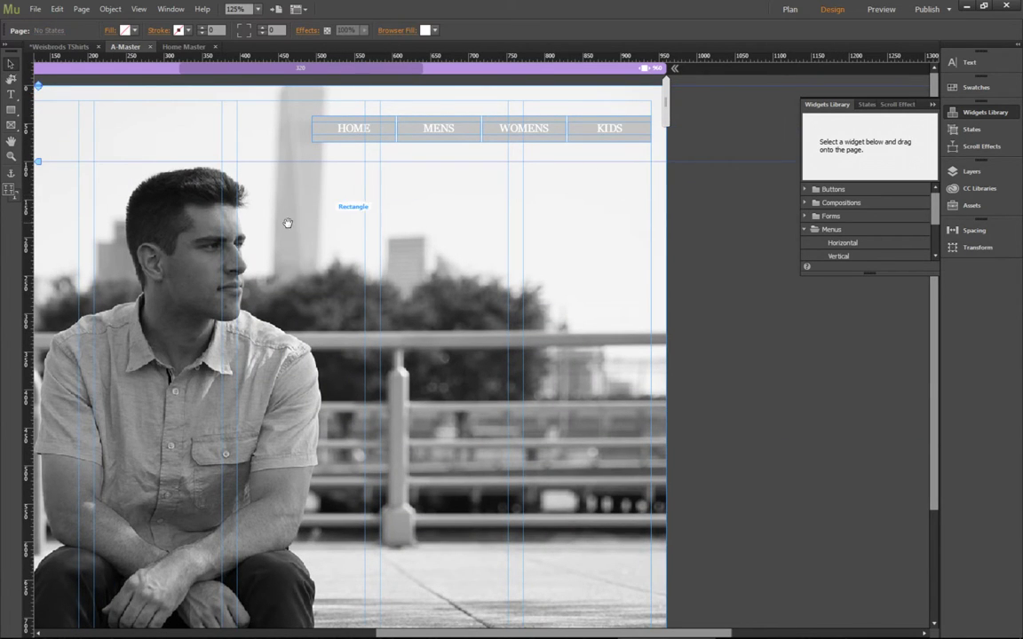
# - Add a text frame of about 264 × 64 px beside the header logo, reading WEISBROD'S and TEES on two lines
pyautogui.moveTo(292, 224); pyautogui.dragTo(450, 241)
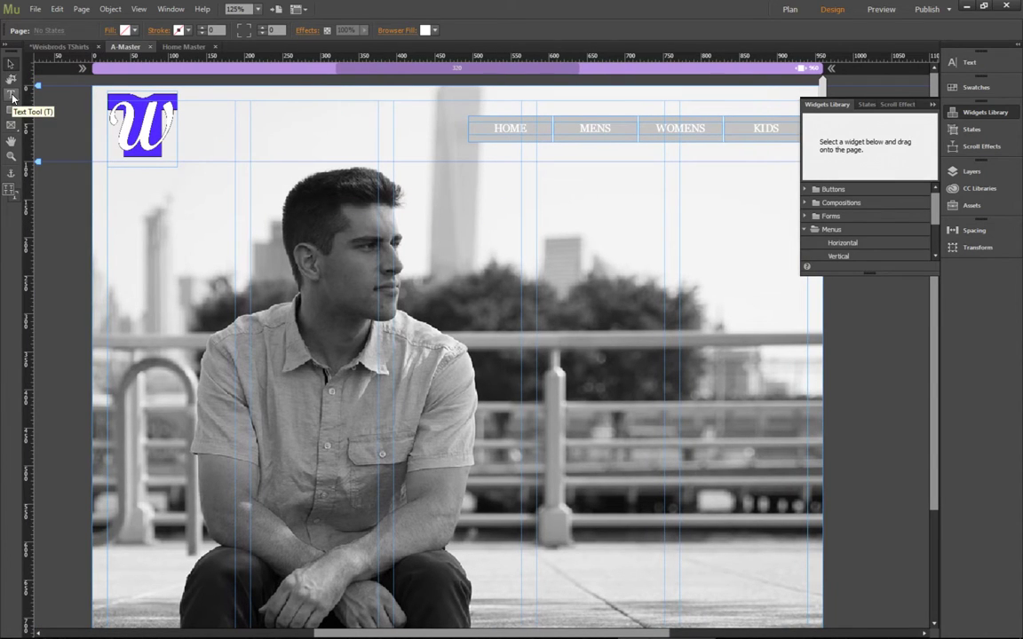
pyautogui.click(12, 95)
pyautogui.moveTo(185, 100); pyautogui.dragTo(387, 149)
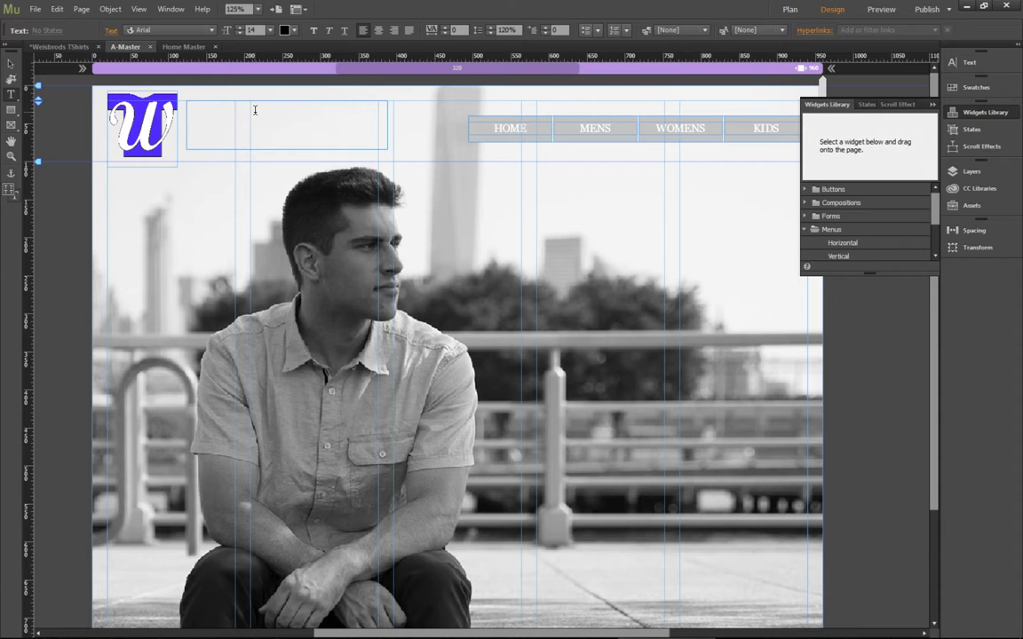
pyautogui.write("WEISBROD'S")
pyautogui.press('Return')
pyautogui.write('TES')
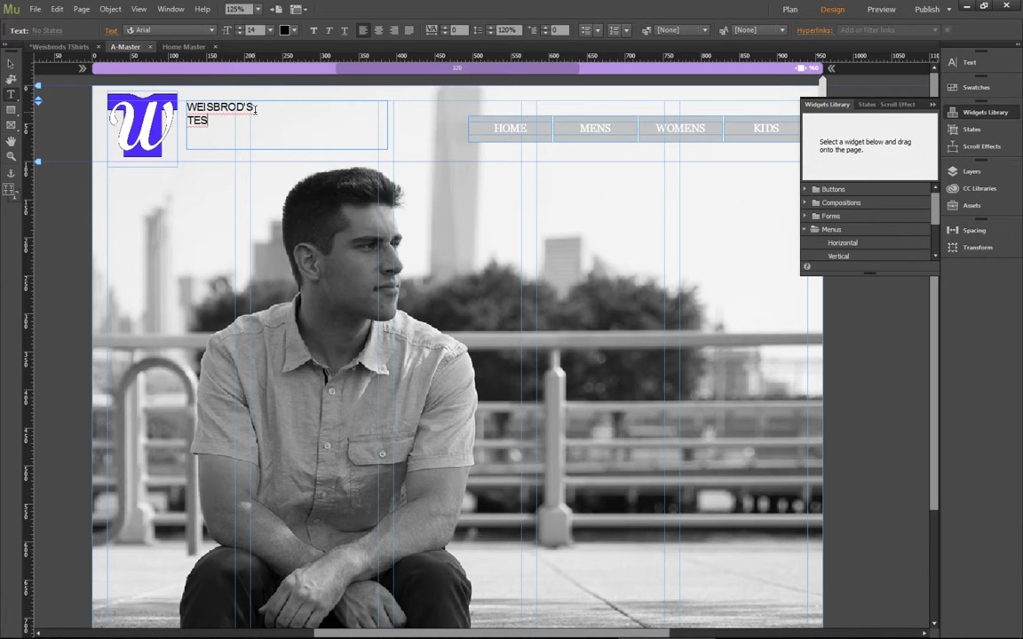
pyautogui.press('BackSpace')
pyautogui.write('ES')
pyautogui.click(14, 65)
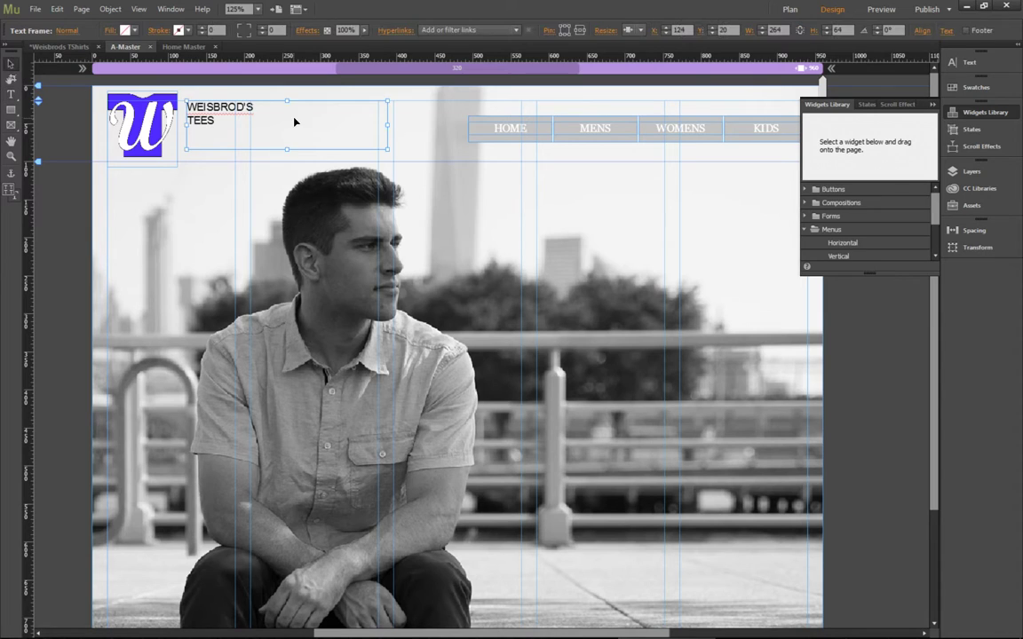
# - Set the font size of the shop name text to 27
pyautogui.click(10, 93)
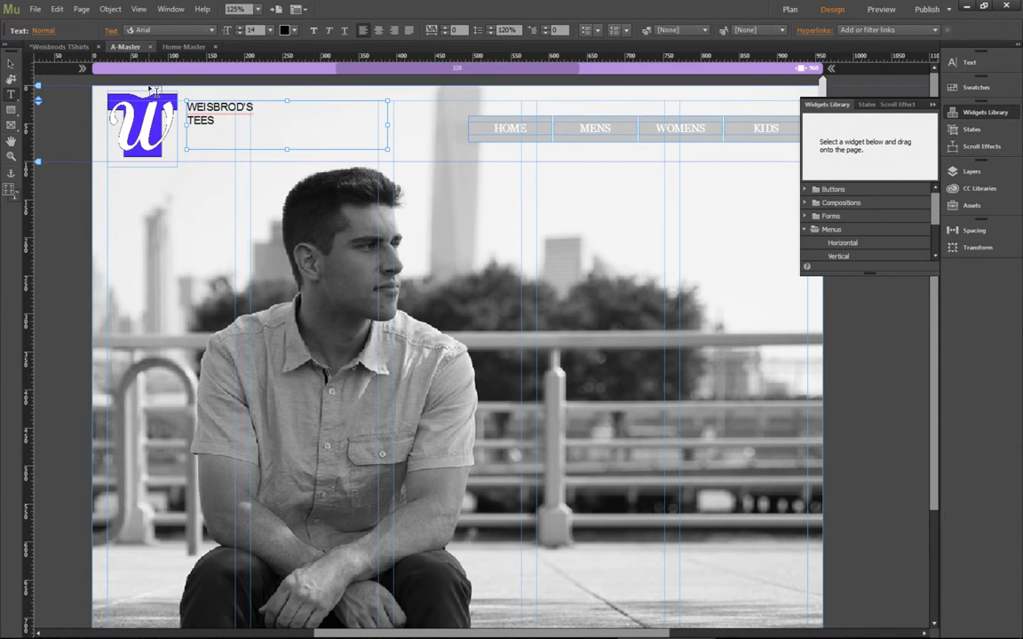
pyautogui.click(240, 27)
pyautogui.click(241, 28)
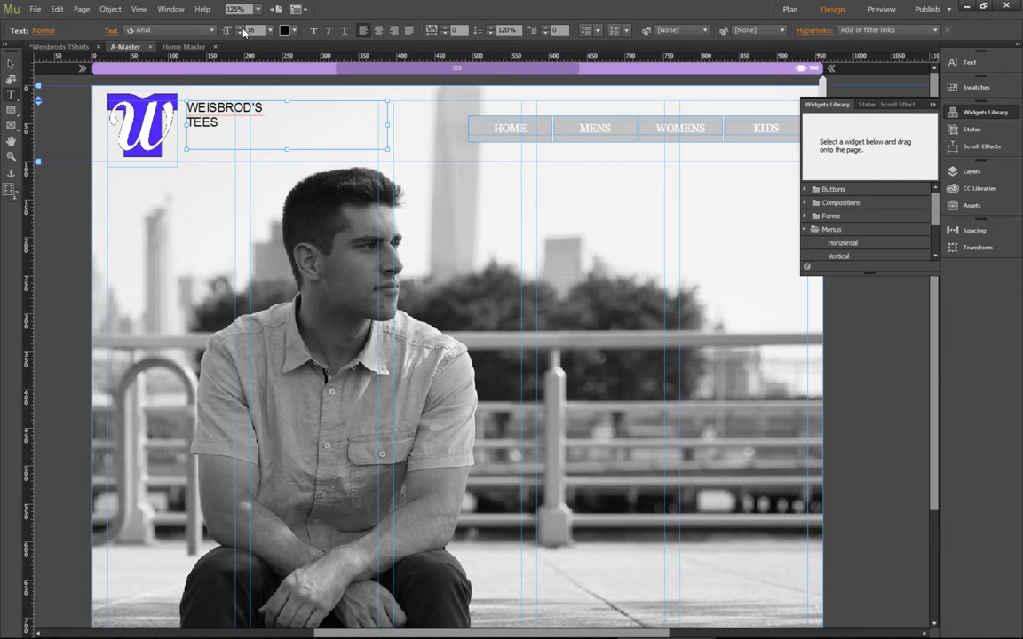
pyautogui.click(241, 27)
pyautogui.click(242, 28)
pyautogui.click(241, 27)
pyautogui.click(242, 28)
pyautogui.click(242, 27)
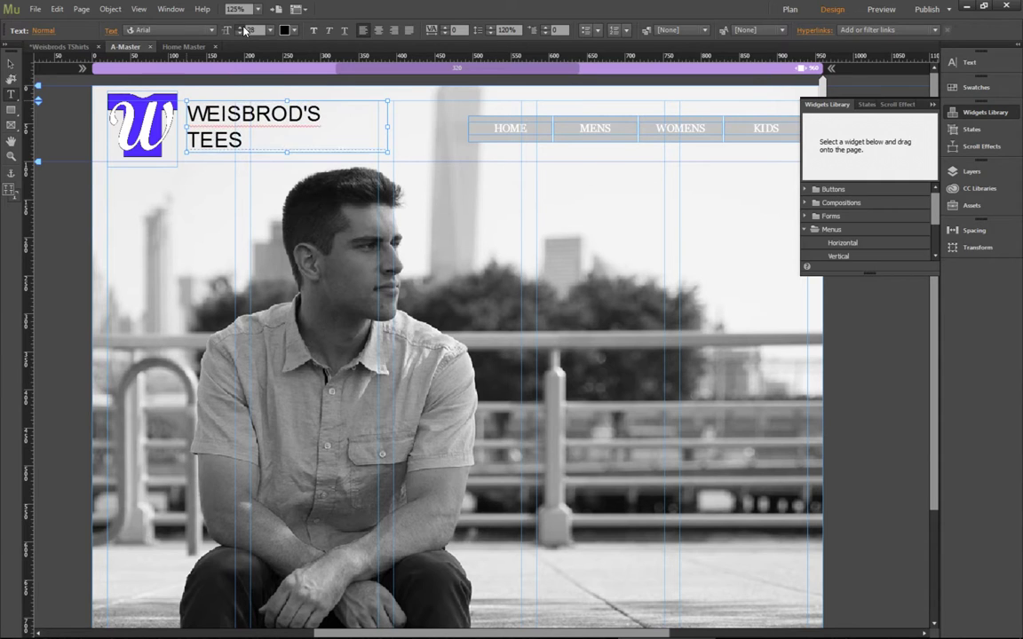
pyautogui.click(242, 28)
pyautogui.click(242, 27)
pyautogui.click(242, 28)
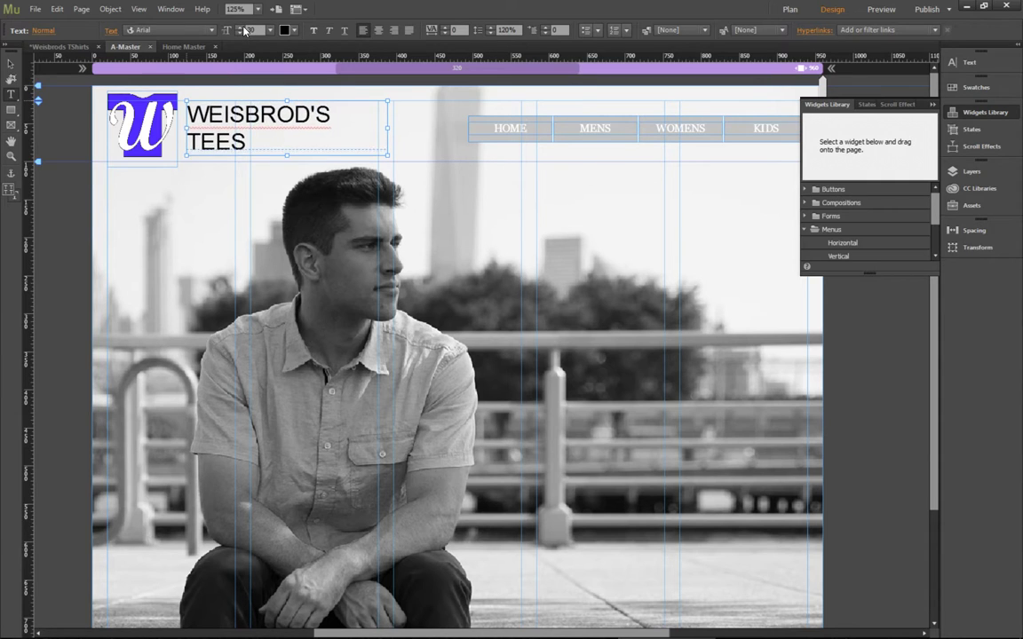
pyautogui.click(242, 32)
pyautogui.click(241, 32)
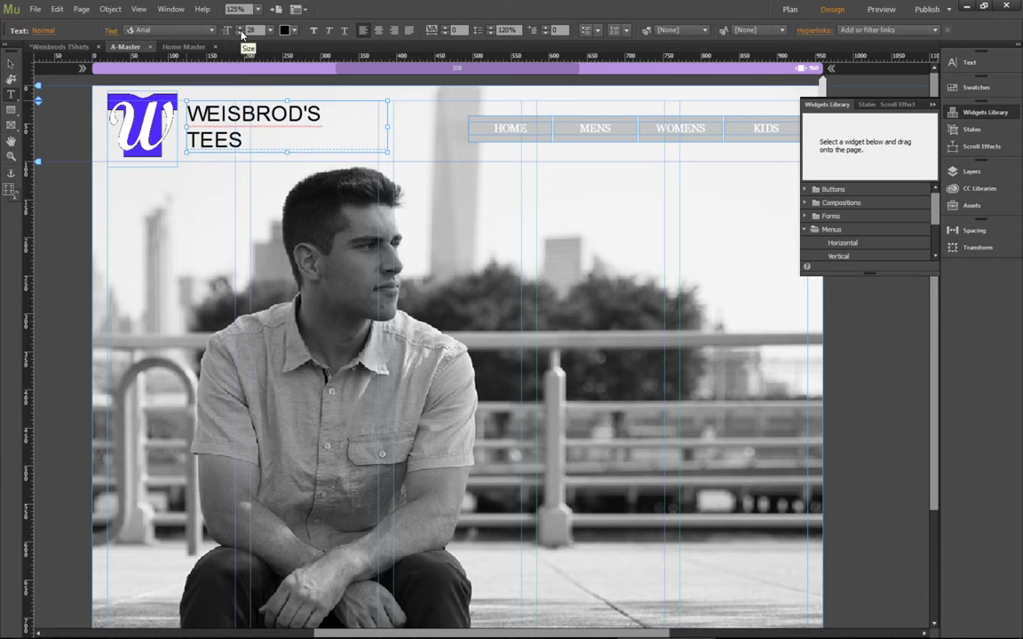
pyautogui.click(242, 31)
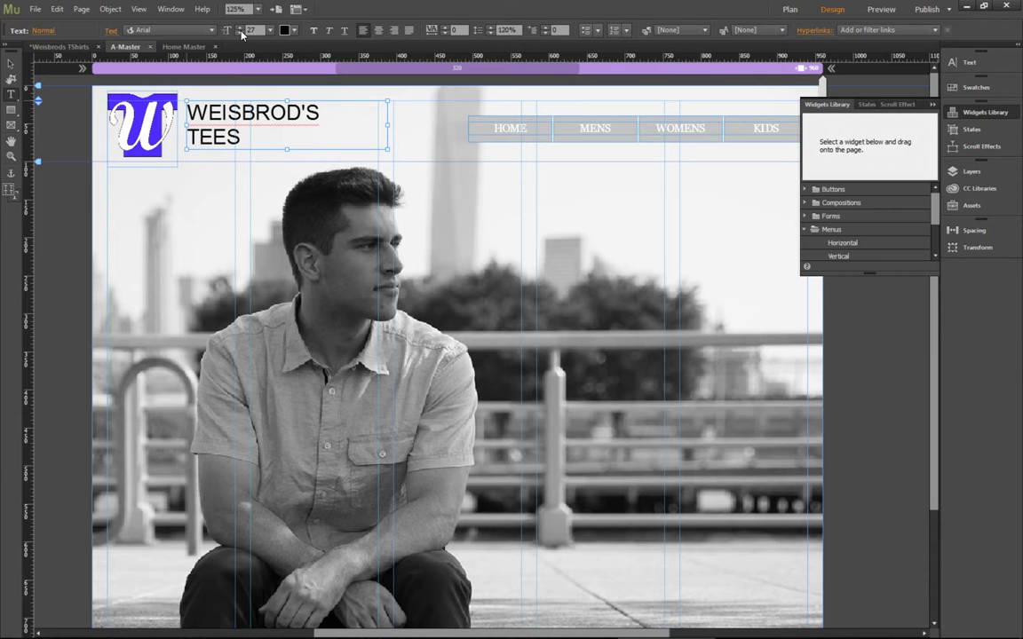
# - Change the shop name's text color to white
pyautogui.click(10, 62)
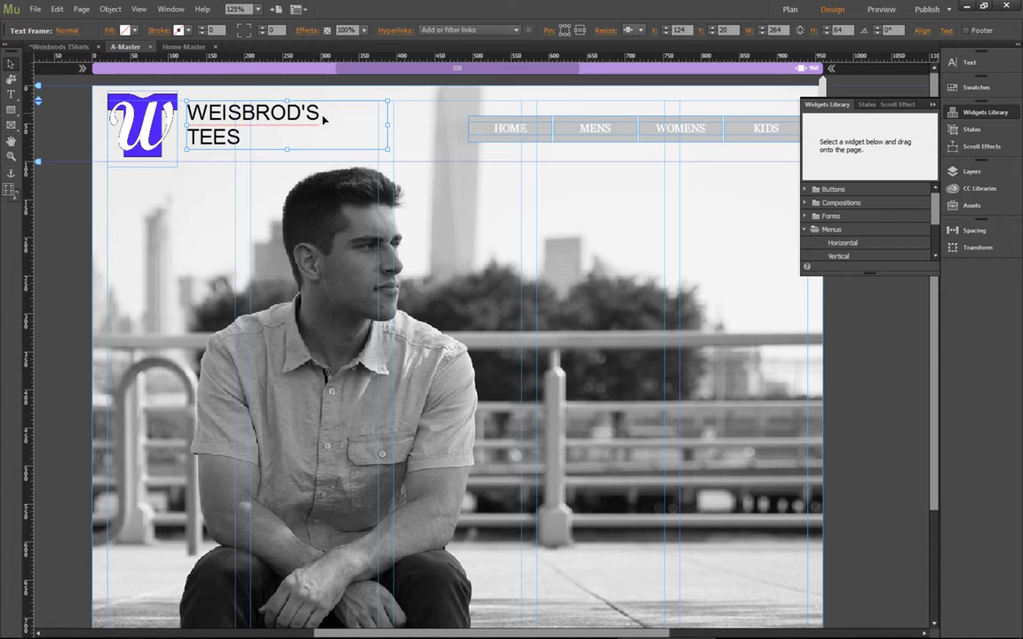
pyautogui.click(127, 32)
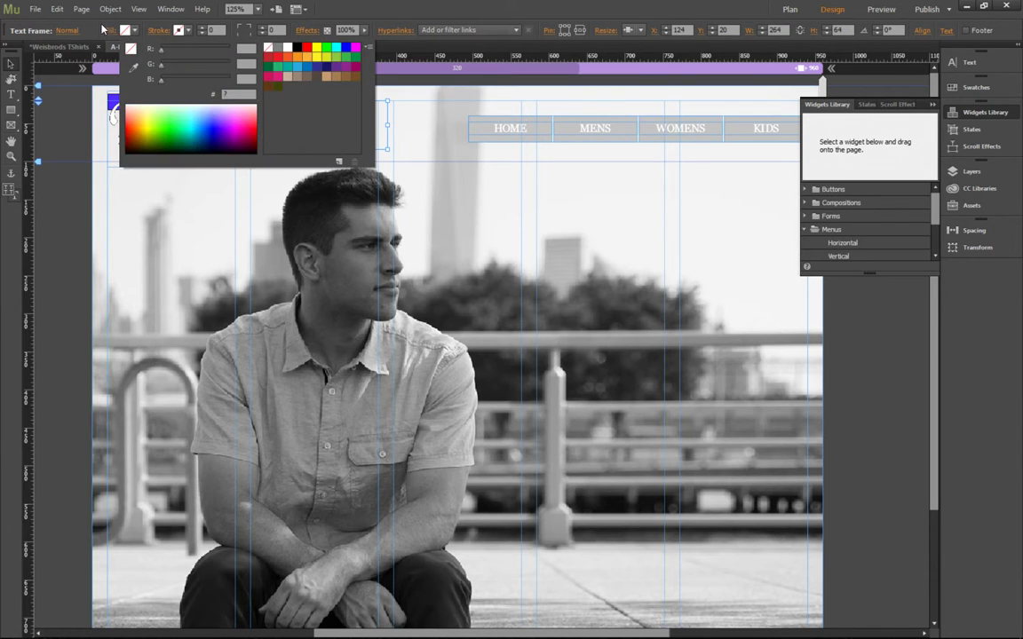
pyautogui.click(12, 94)
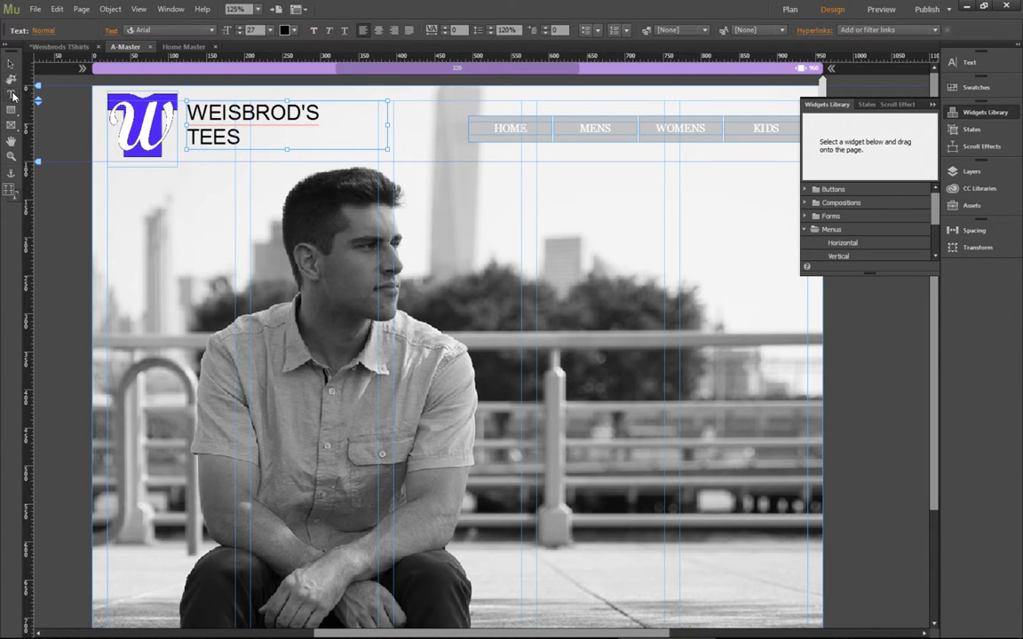
pyautogui.click(284, 32)
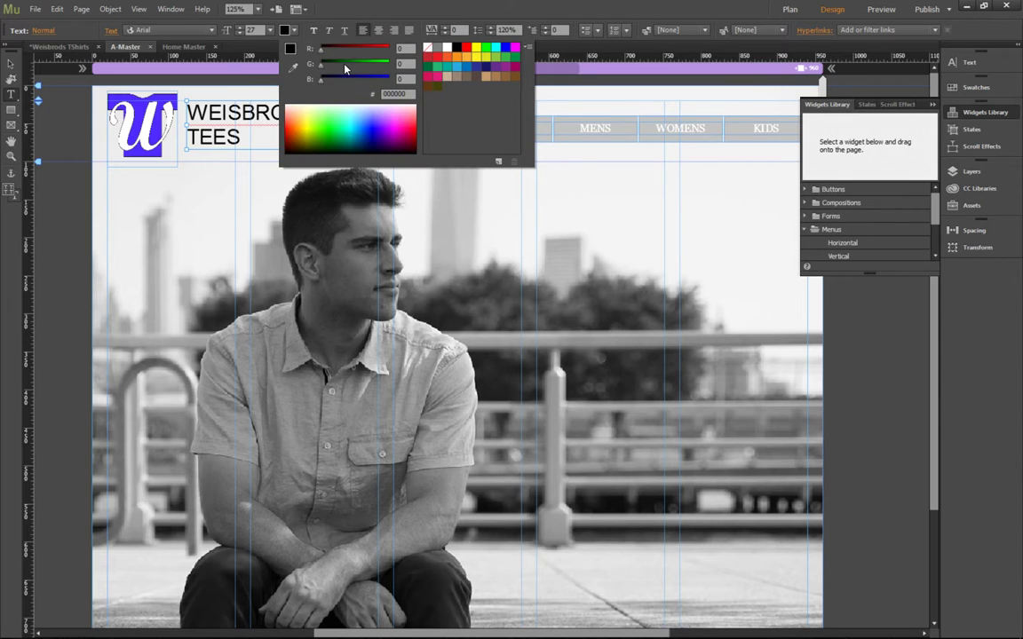
pyautogui.click(446, 48)
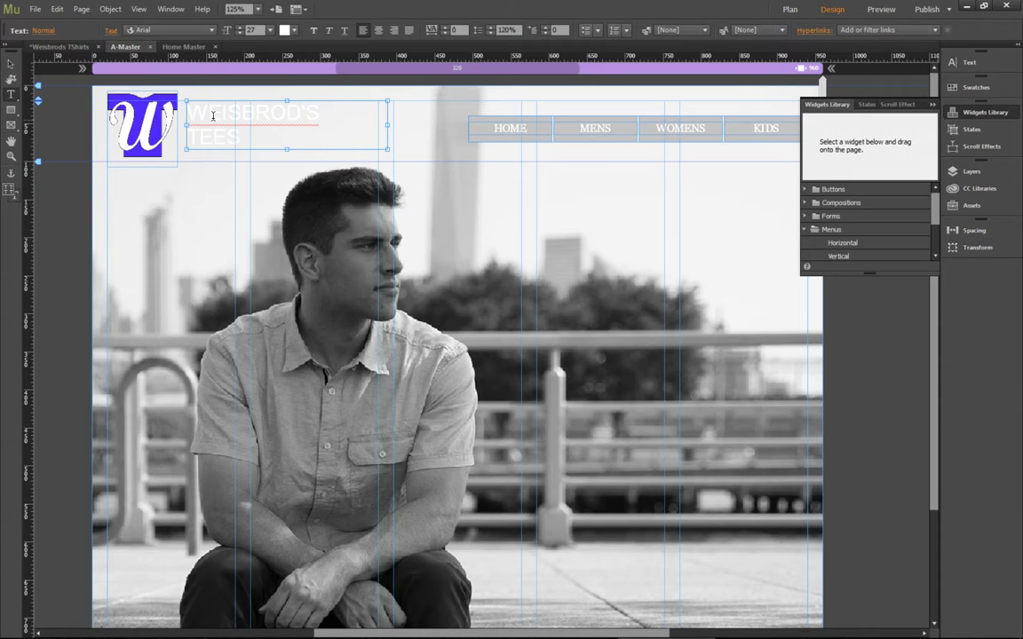
# - Add a black 50% shadow to the shop name text and reduce its blur and distance
pyautogui.click(12, 62)
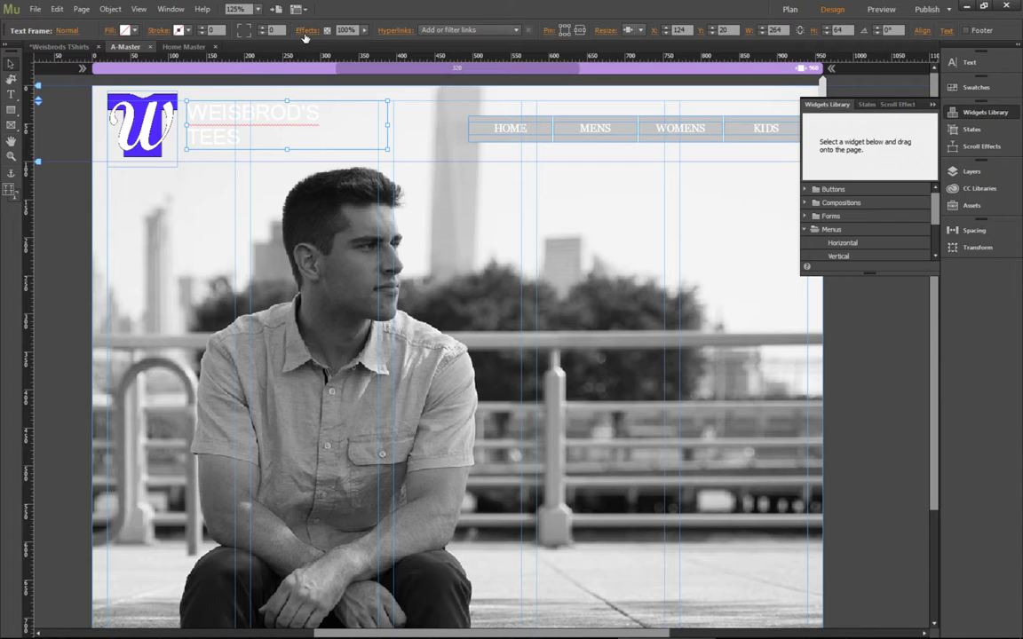
pyautogui.click(309, 33)
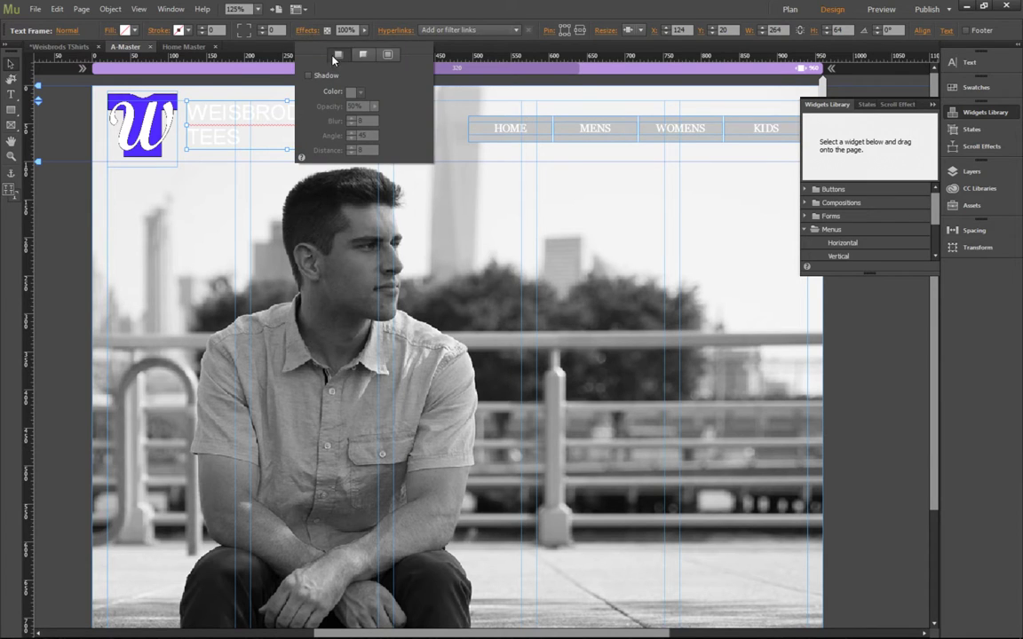
pyautogui.click(327, 77)
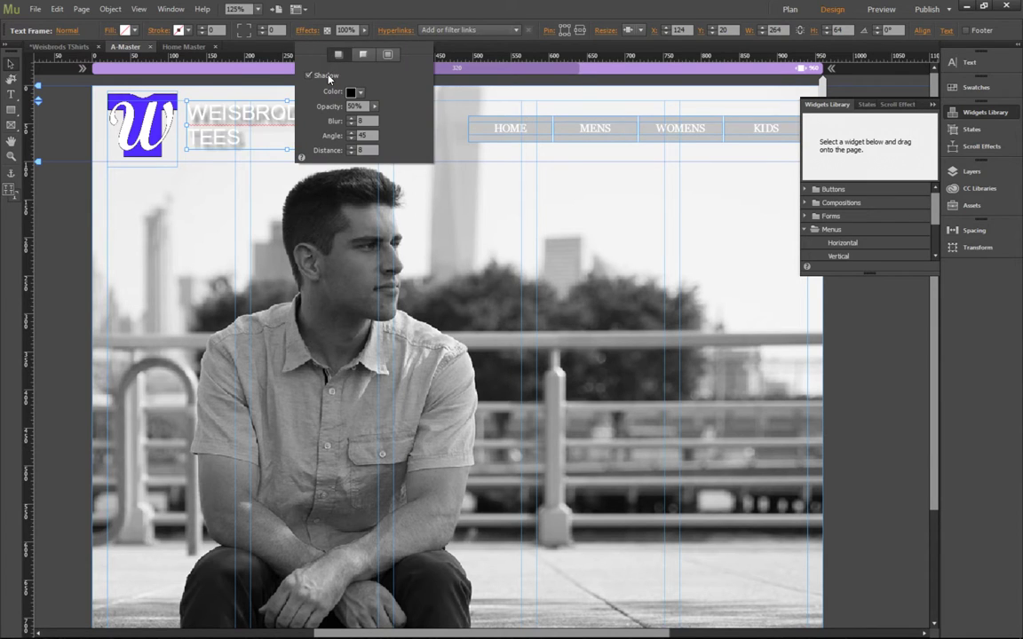
pyautogui.click(376, 107)
pyautogui.click(403, 111)
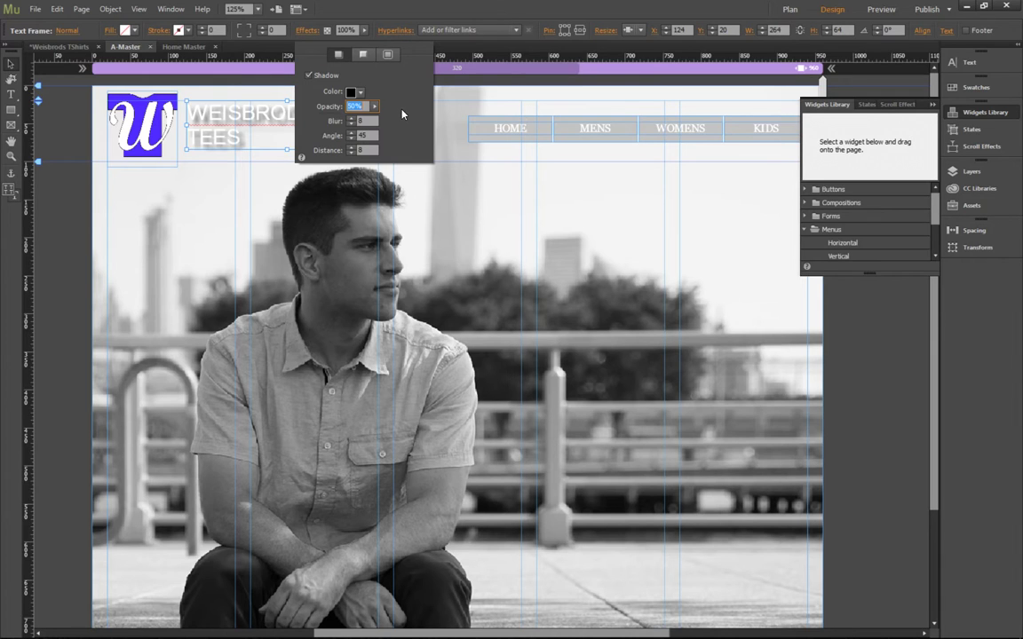
pyautogui.click(351, 124)
pyautogui.click(351, 153)
pyautogui.click(352, 153)
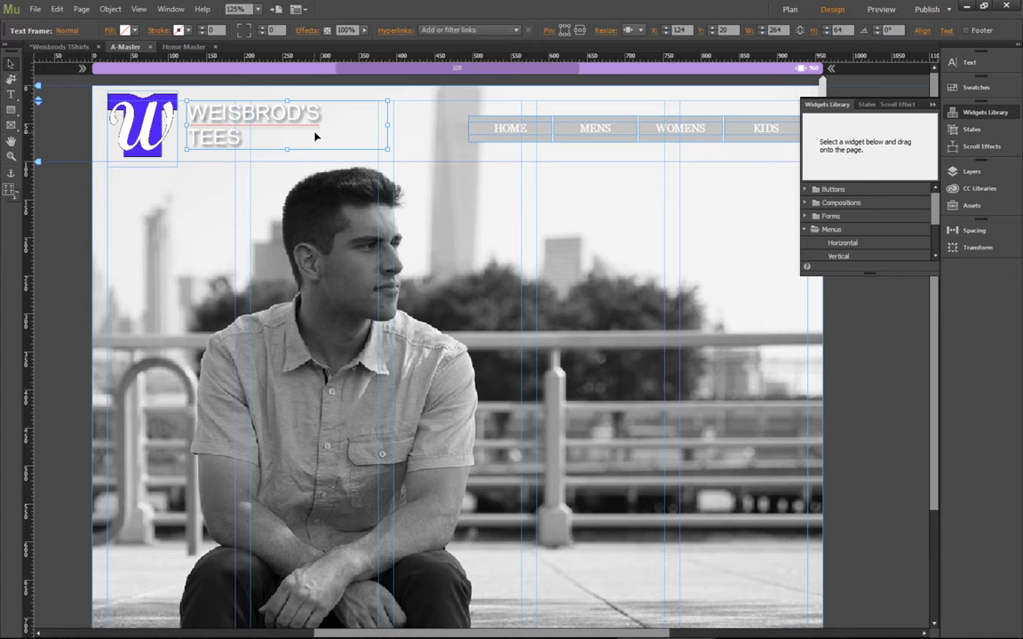
# - Preview the A-Master page in the browser, close the A-Master and Home Master preview tabs, and return to Muse
pyautogui.click(36, 9)
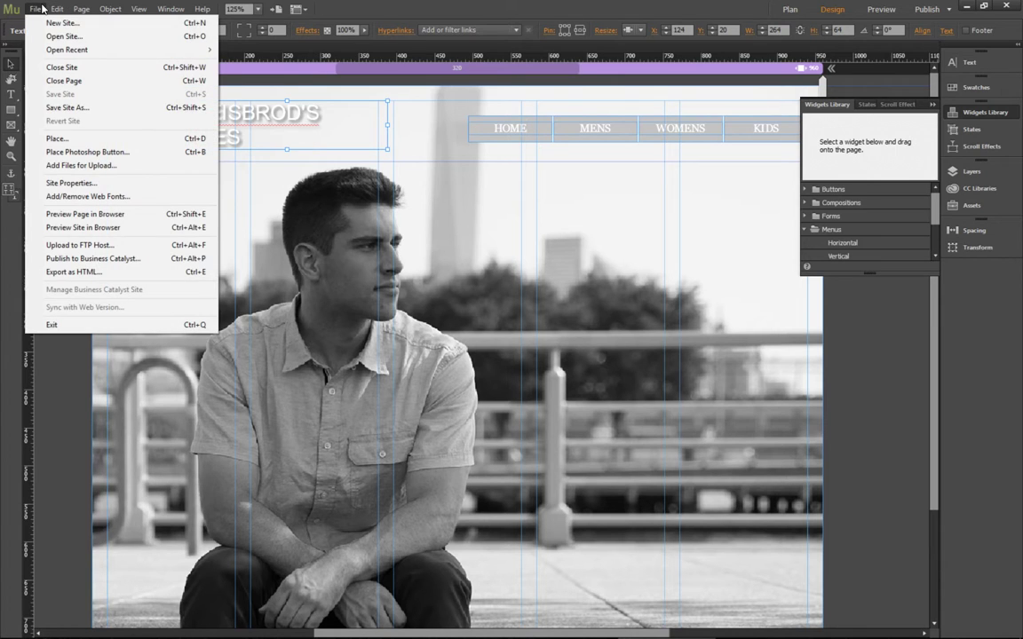
pyautogui.click(85, 214)
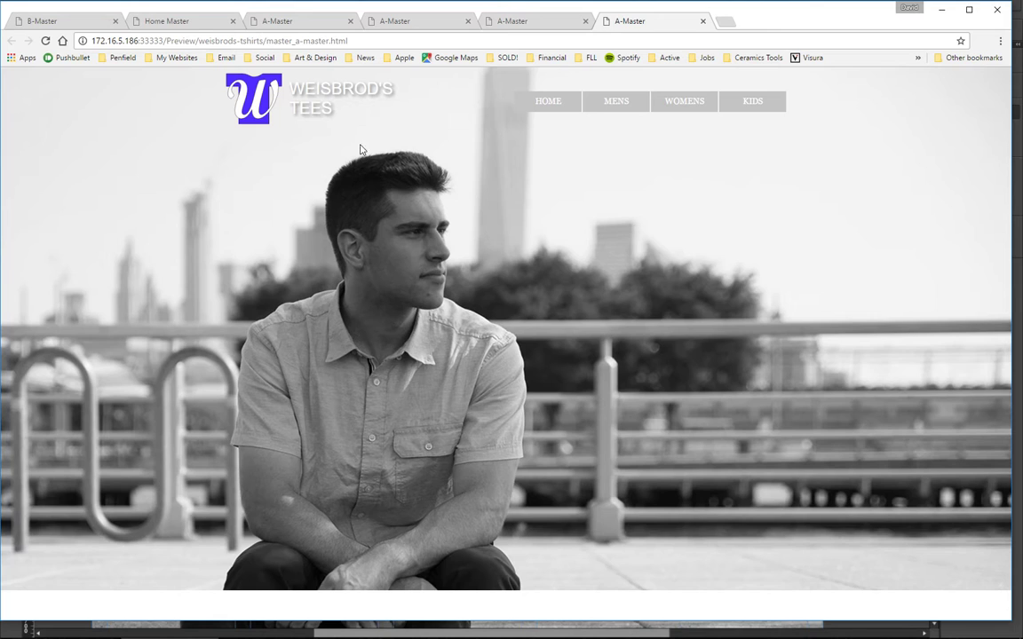
pyautogui.click(233, 21)
pyautogui.click(232, 22)
pyautogui.click(233, 21)
pyautogui.click(233, 22)
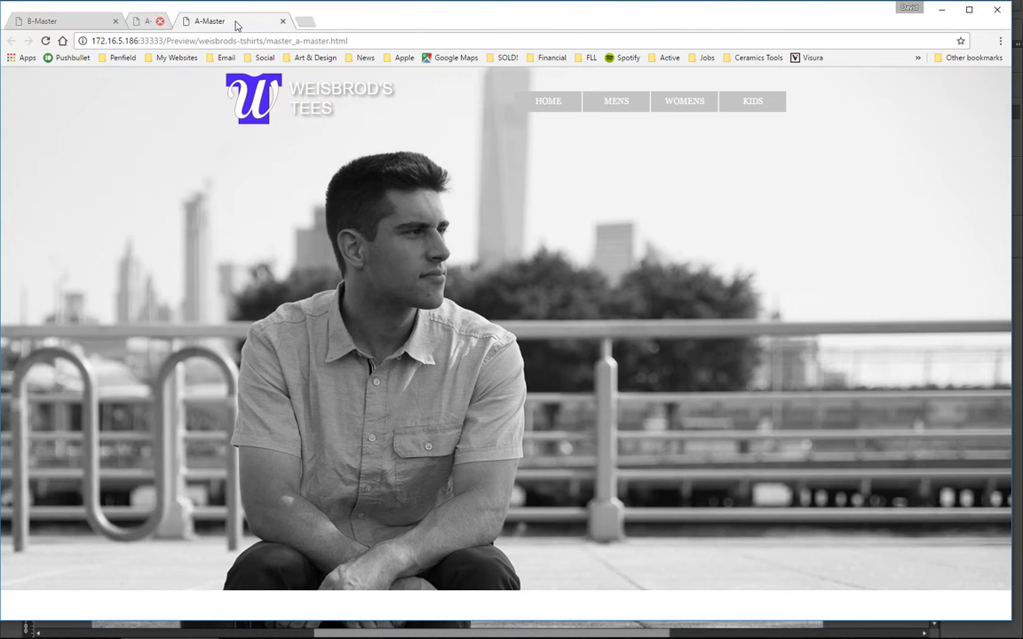
pyautogui.click(233, 22)
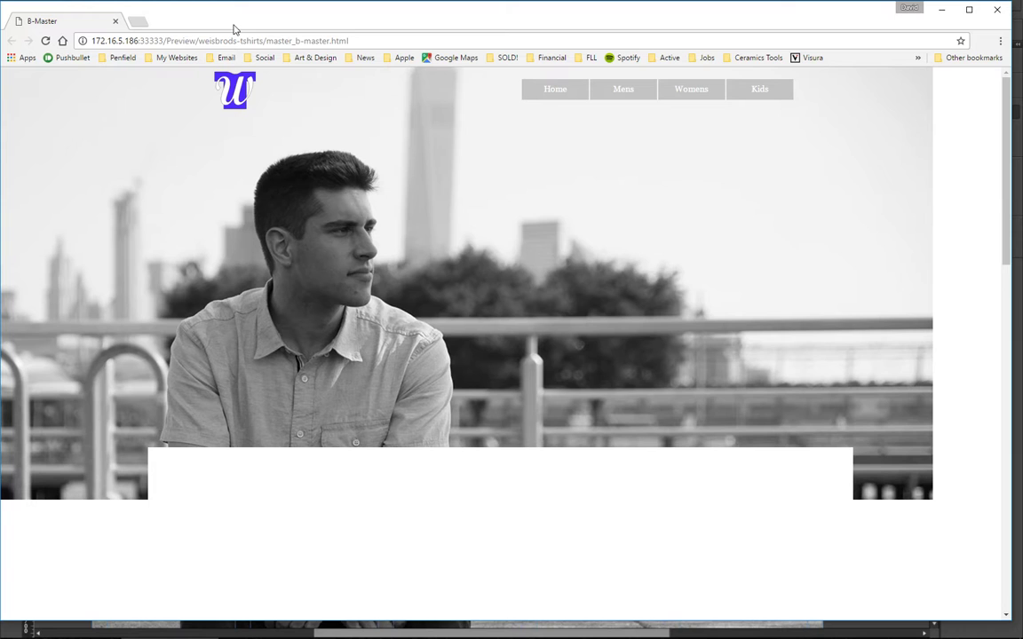
pyautogui.hotkey('alt', 'Tab')
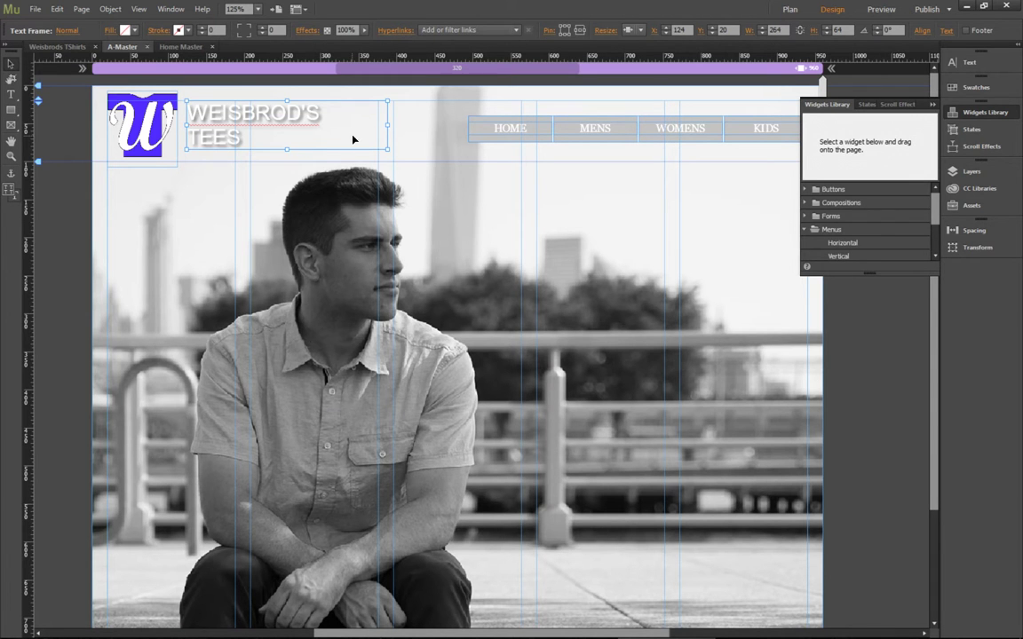
pyautogui.hotkey('ctrl', '-')
pyautogui.hotkey('ctrl', '-')
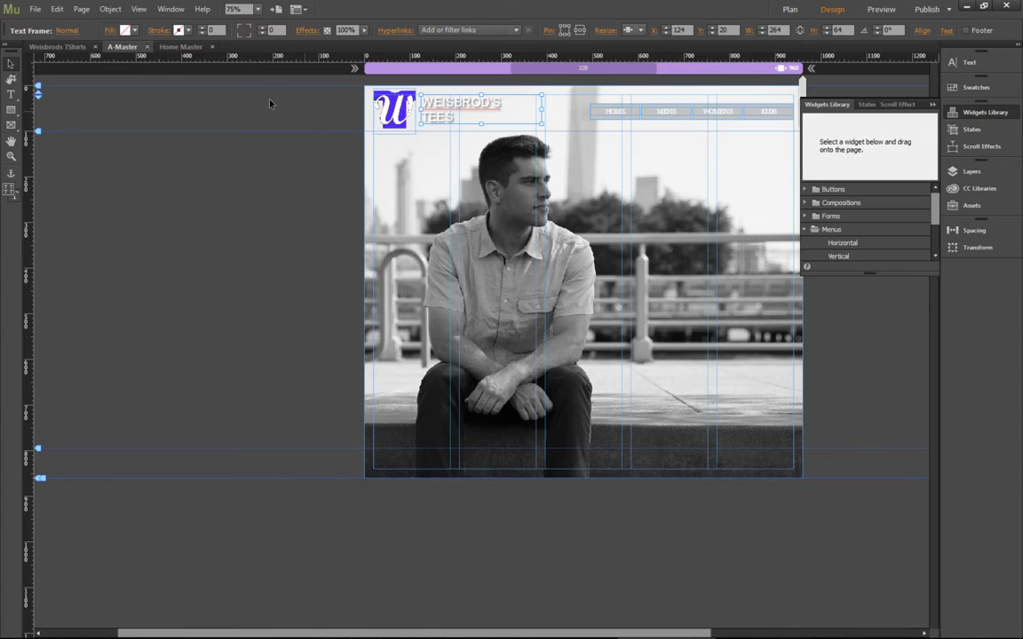
pyautogui.click(11, 110)
pyautogui.moveTo(363, 470)
pyautogui.mouseDown()
pyautogui.moveTo(541, 518)
pyautogui.moveTo(773, 550)
pyautogui.moveTo(802, 543)
pyautogui.mouseUp()
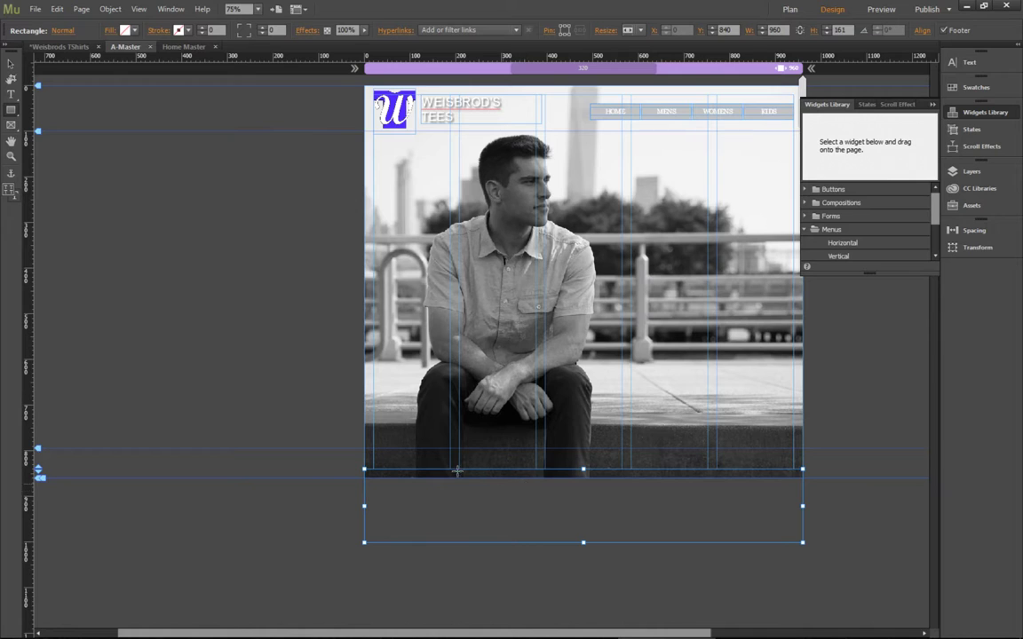
pyautogui.click(45, 485)
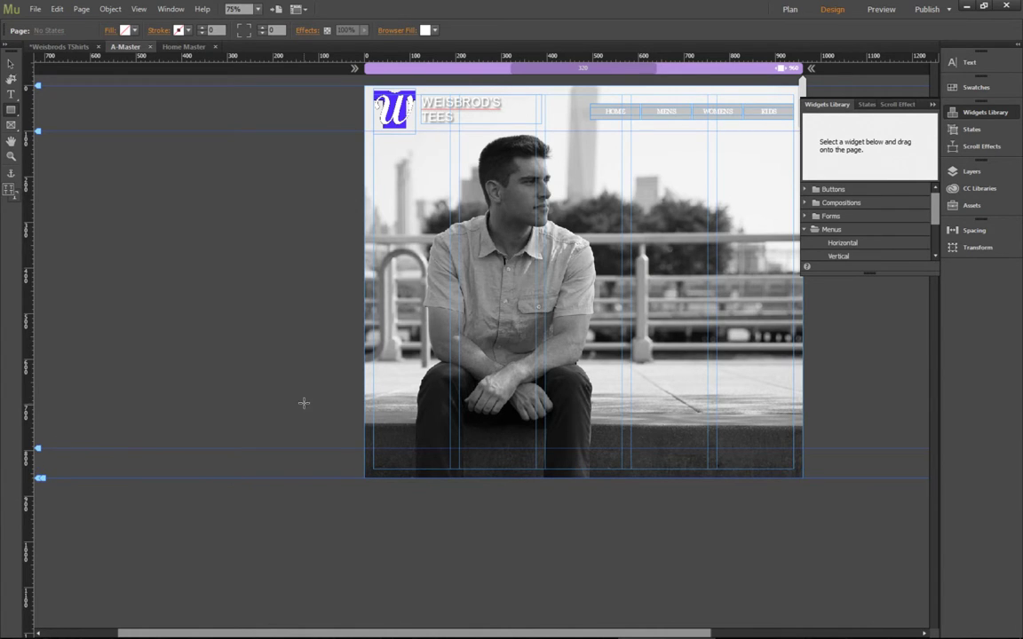
# - Draw a rectangle of about 935 × 142 px over the lower part of the hero image and fill it white
pyautogui.moveTo(365, 383); pyautogui.dragTo(793, 449)
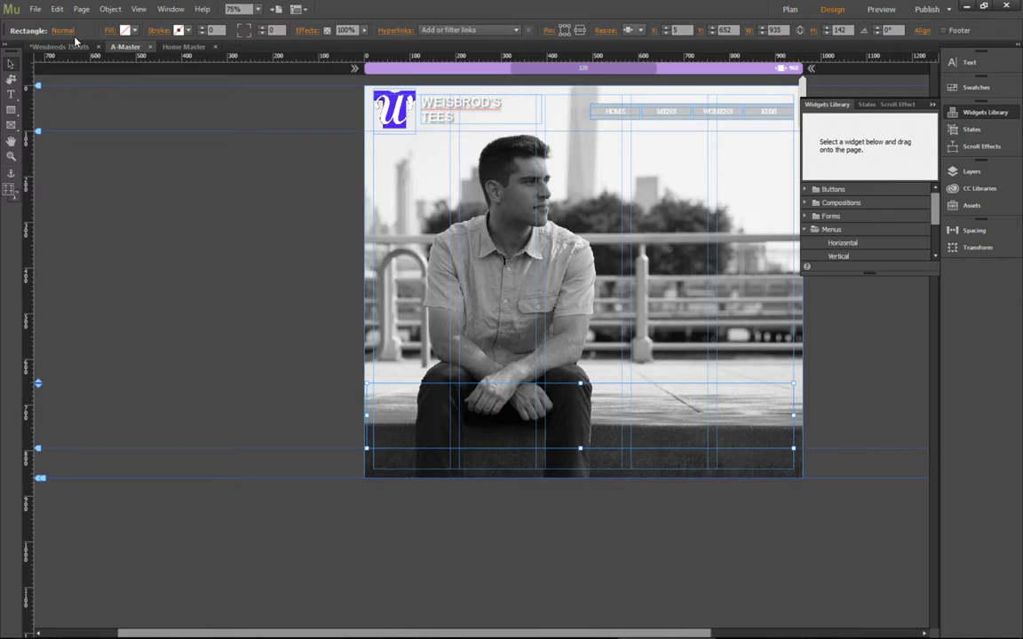
pyautogui.click(121, 30)
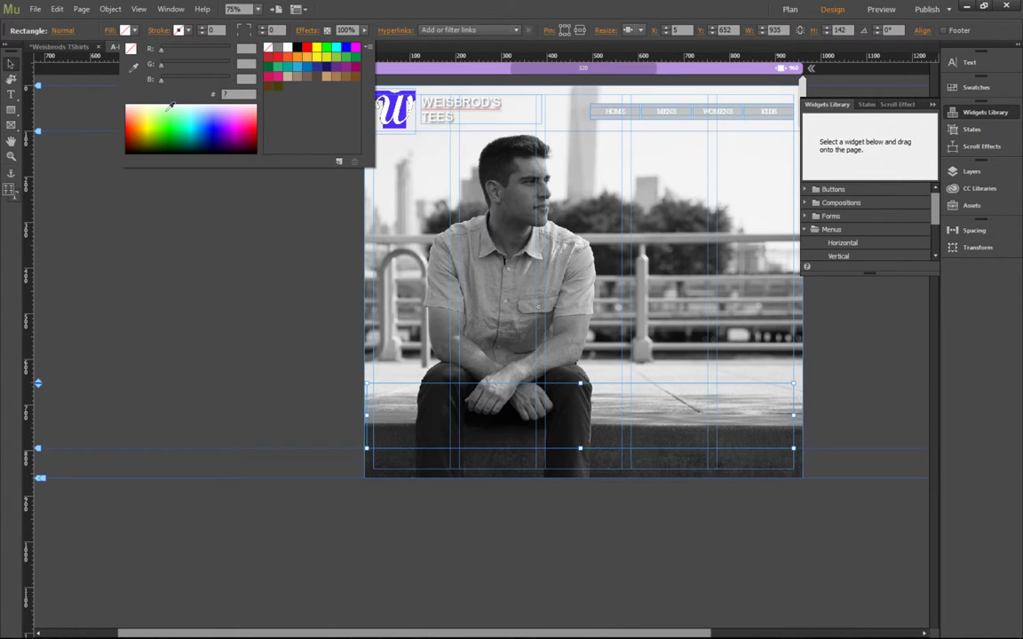
pyautogui.click(285, 49)
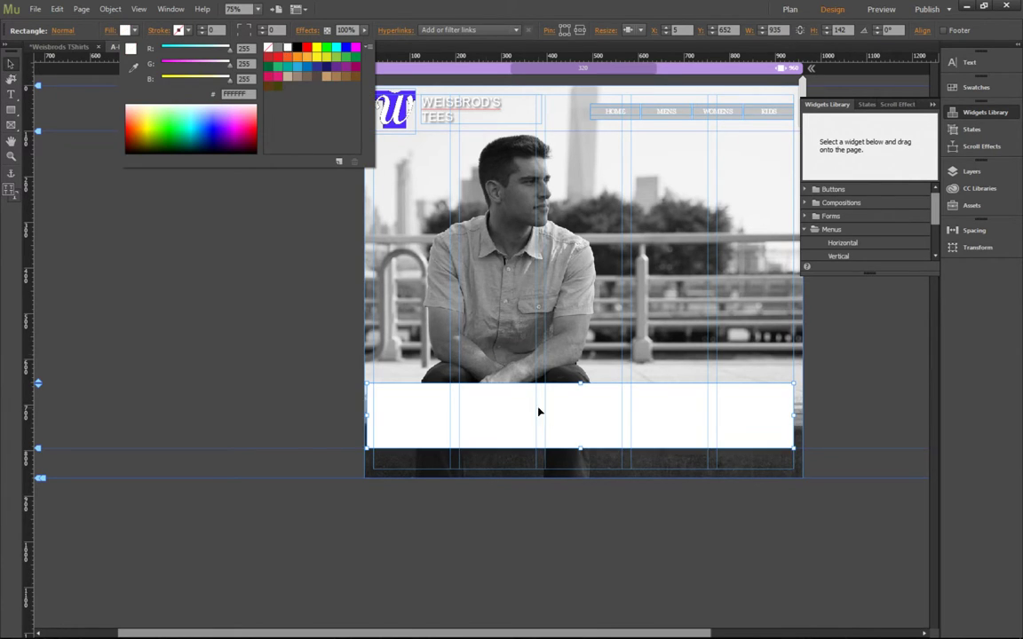
pyautogui.click(572, 426)
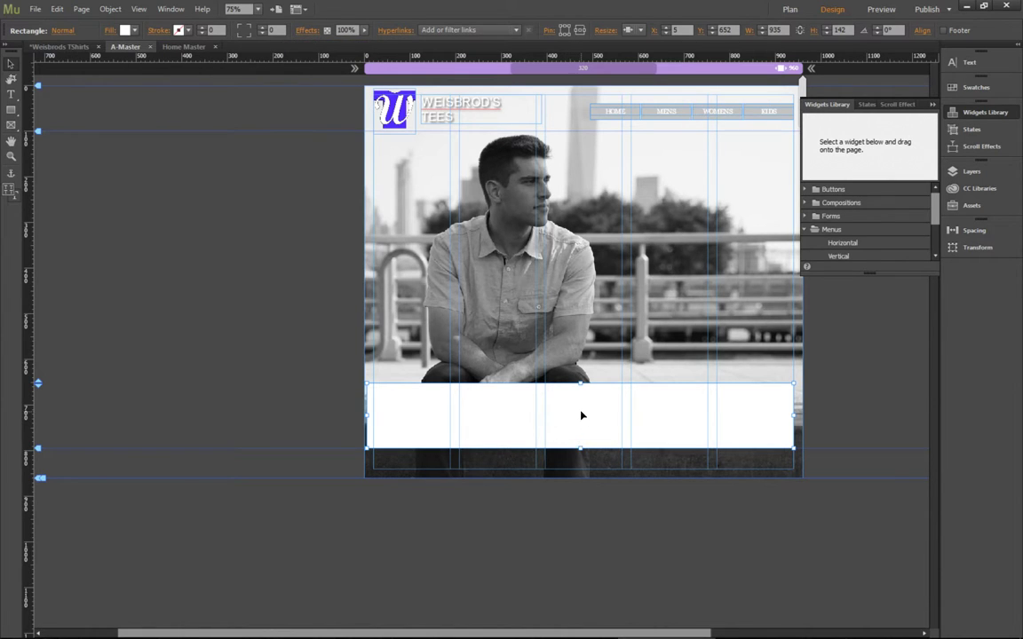
# - Move the white rectangle directly below the hero image to X 25, Y 860, and set its height to 575 px
pyautogui.moveTo(582, 416); pyautogui.dragTo(588, 543)
pyautogui.click(846, 28)
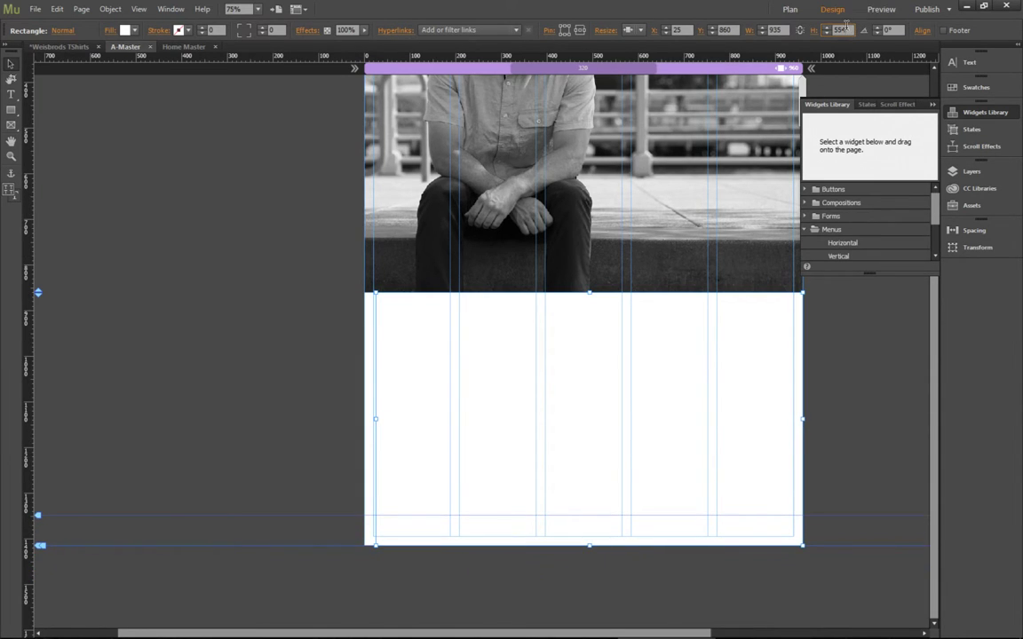
pyautogui.doubleClick(846, 29)
pyautogui.press('Return')
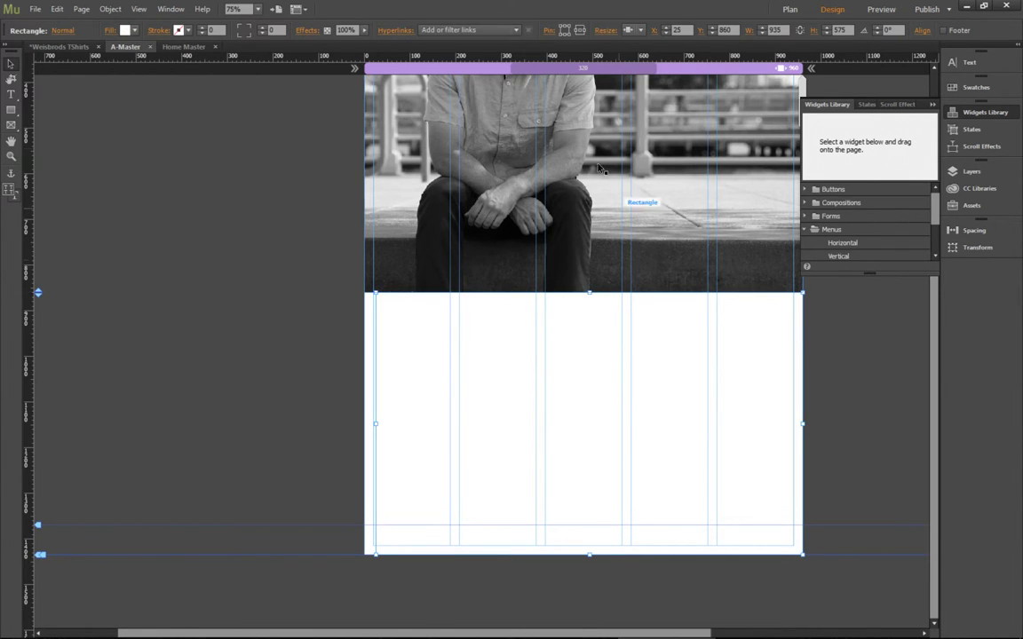
# - Set the white rectangle to stretch to browser width and move it up against the hero image to Y 849
pyautogui.click(632, 30)
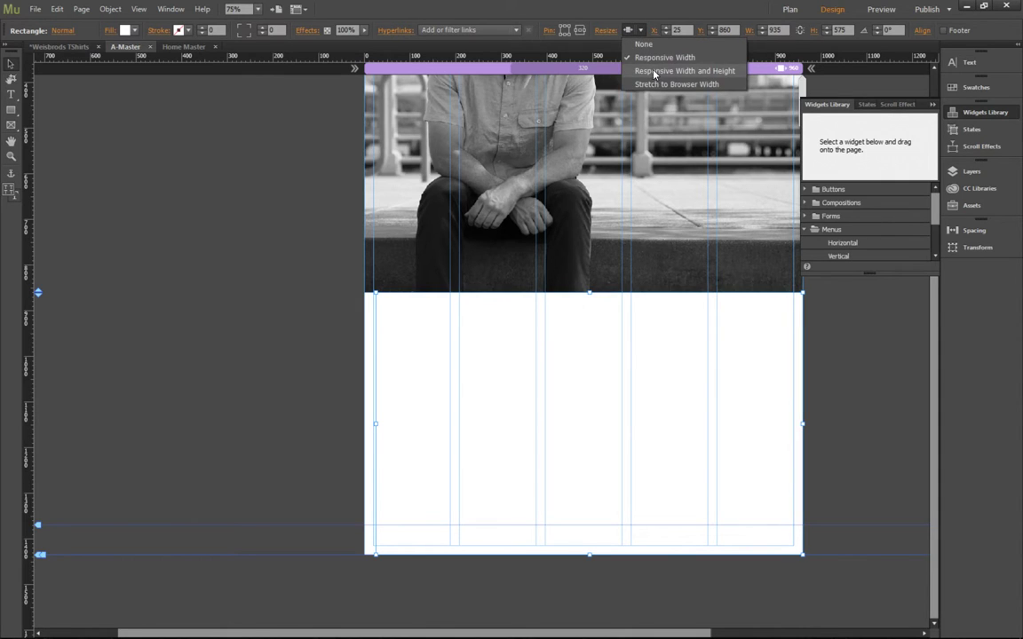
pyautogui.click(656, 84)
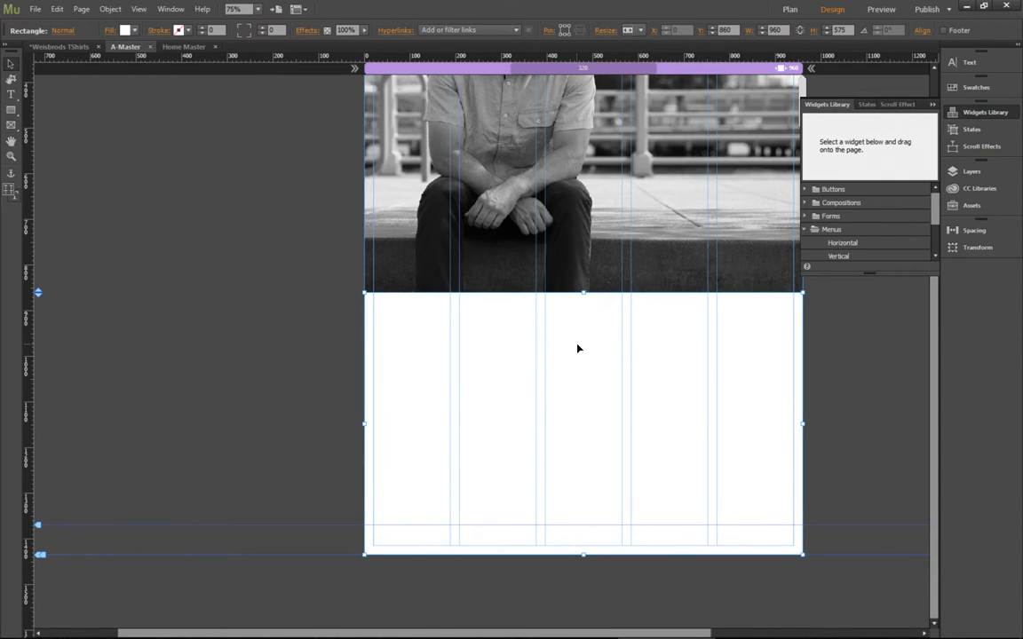
pyautogui.moveTo(574, 373); pyautogui.dragTo(573, 368)
pyautogui.click(613, 236)
pyautogui.click(588, 324)
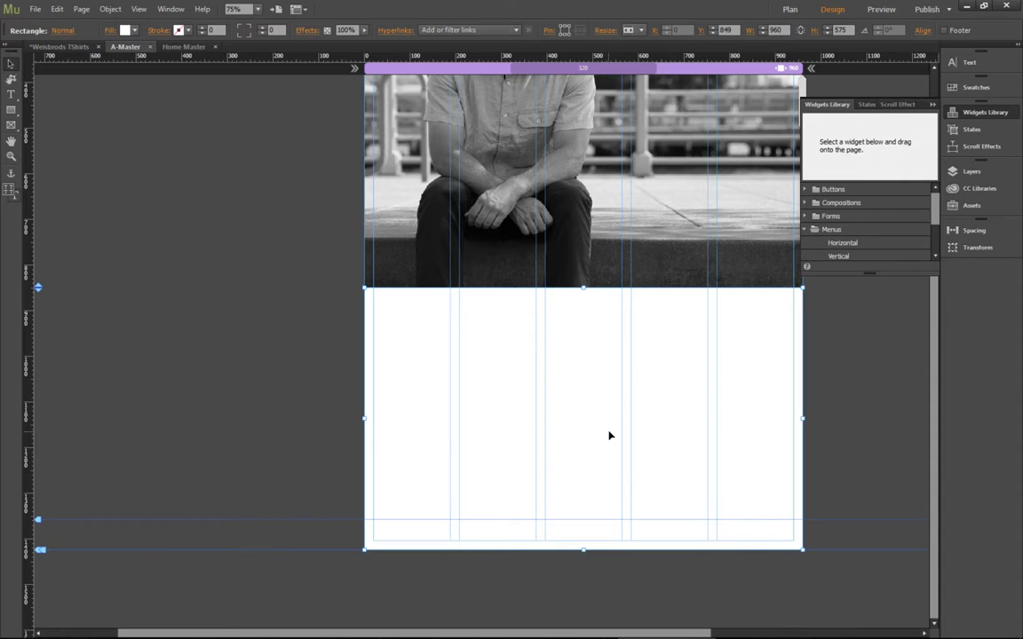
# - Draw a rectangle of about 775 × 501 px below the white area, move it to about Y 1398, and stretch it to browser width
pyautogui.click(11, 111)
pyautogui.moveTo(389, 461); pyautogui.dragTo(743, 553)
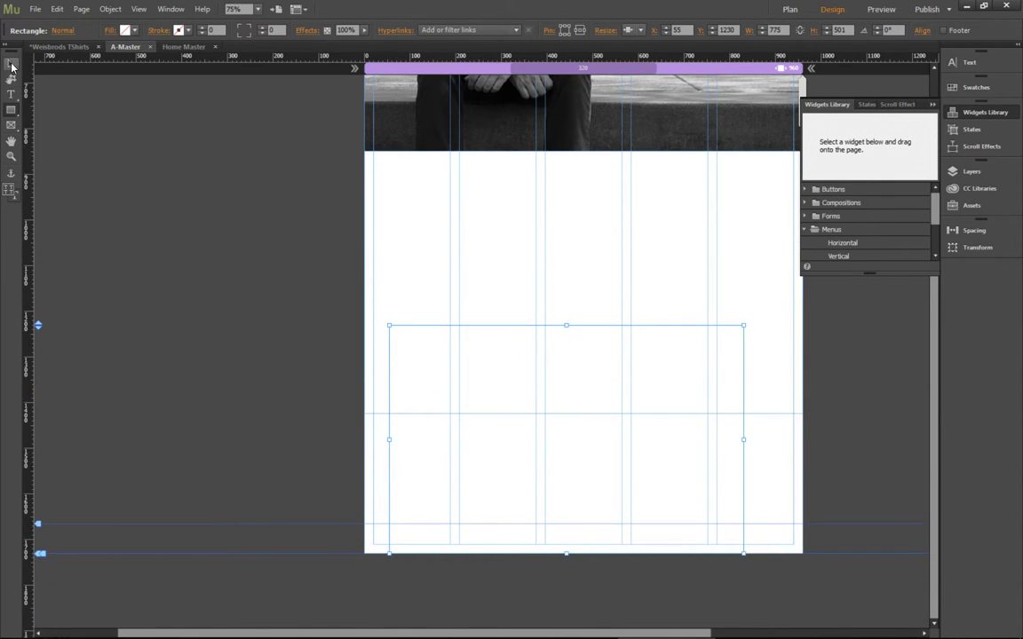
pyautogui.click(10, 66)
pyautogui.moveTo(548, 379); pyautogui.dragTo(563, 461)
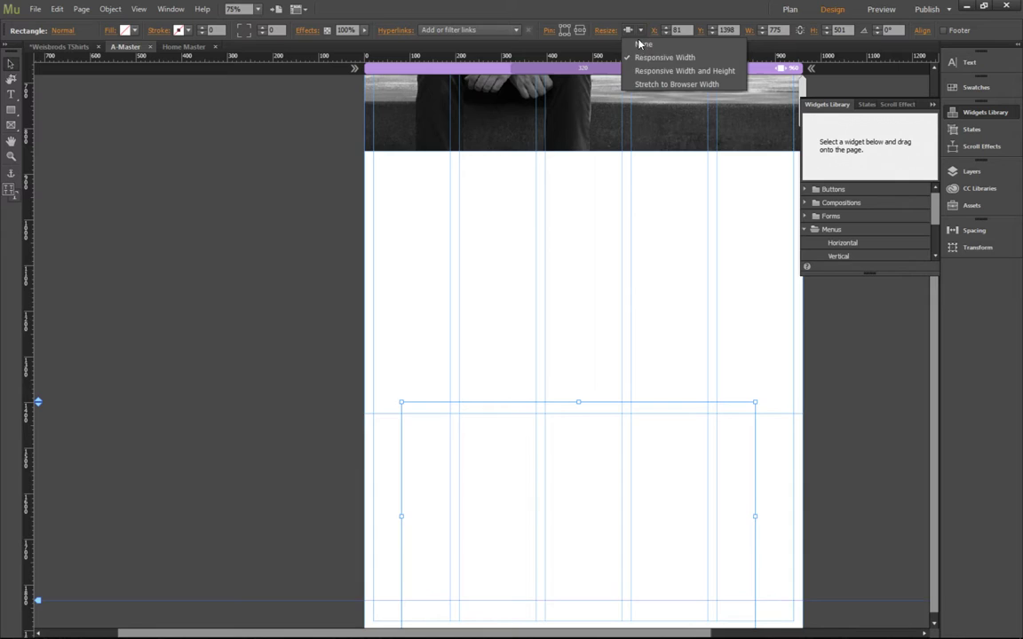
pyautogui.click(649, 84)
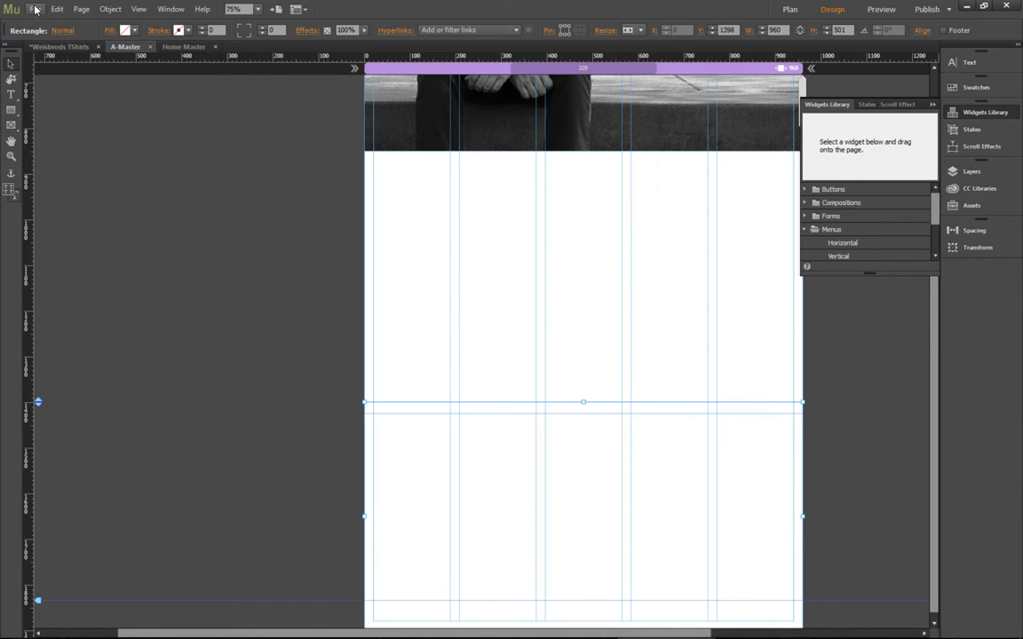
# - Fill the new rectangle with the tShirt_color_perspective image, centered and scaled to fill the full width
pyautogui.click(109, 30)
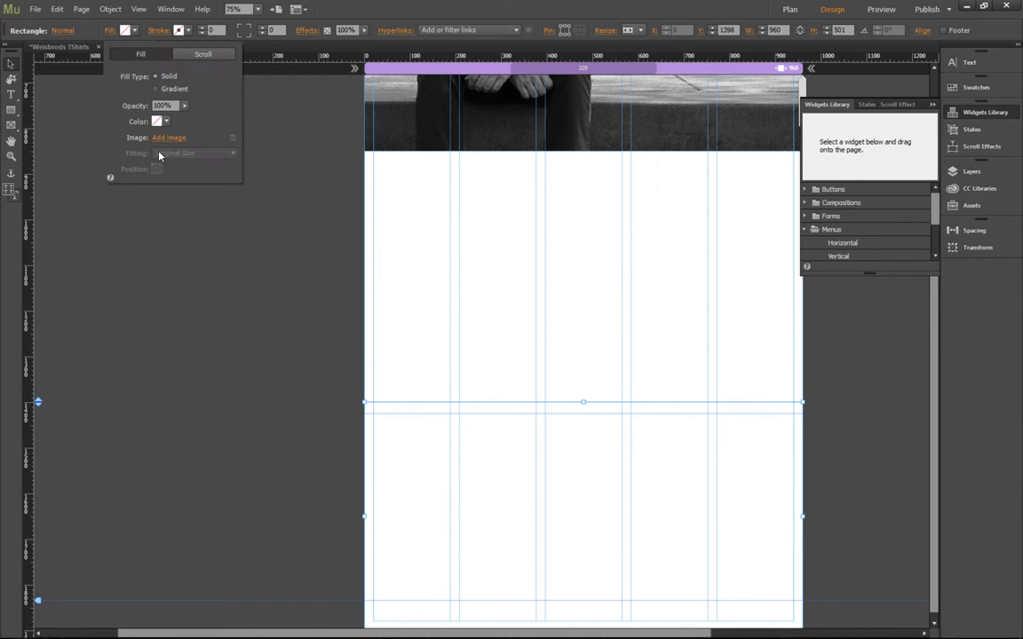
pyautogui.click(149, 131)
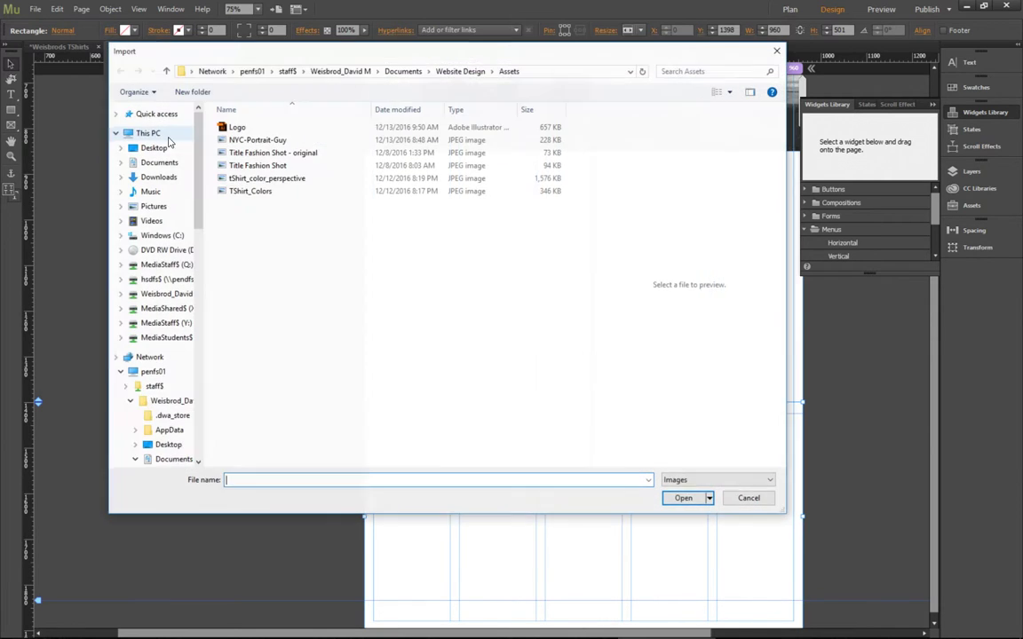
pyautogui.click(289, 178)
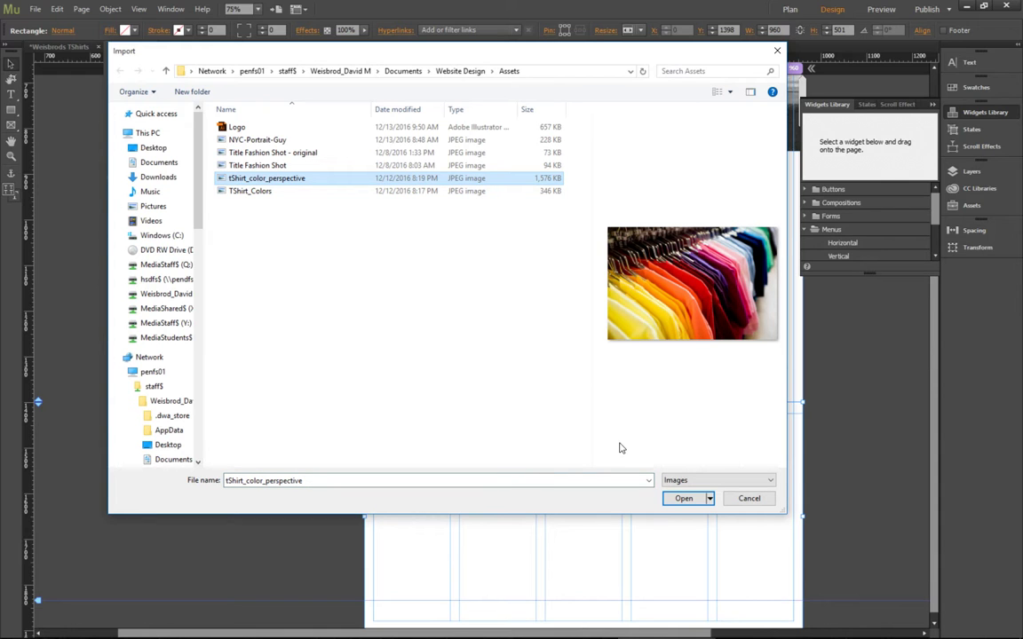
pyautogui.press('Return')
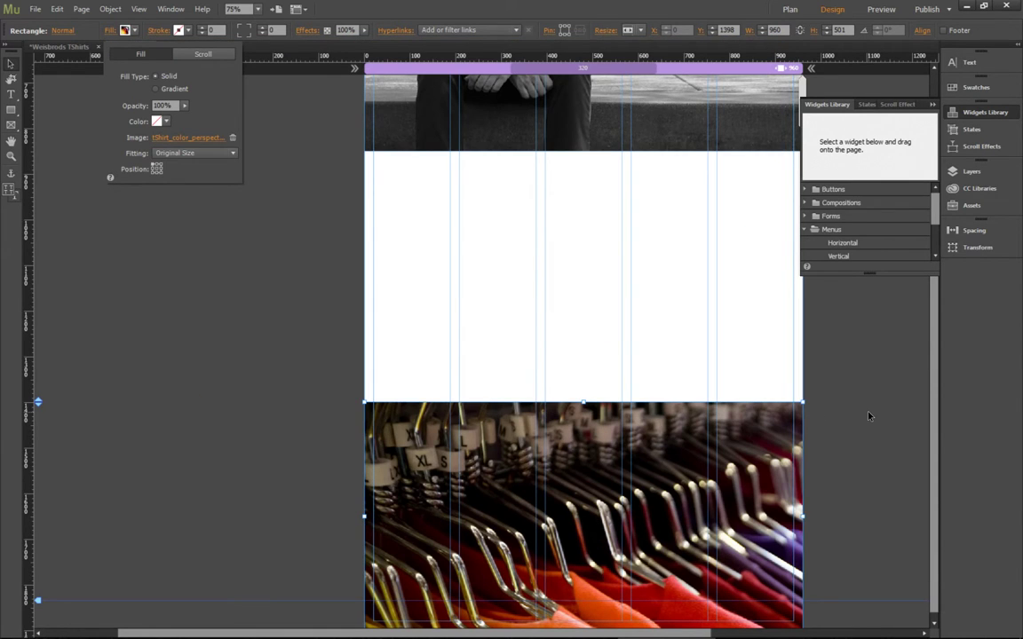
pyautogui.click(156, 170)
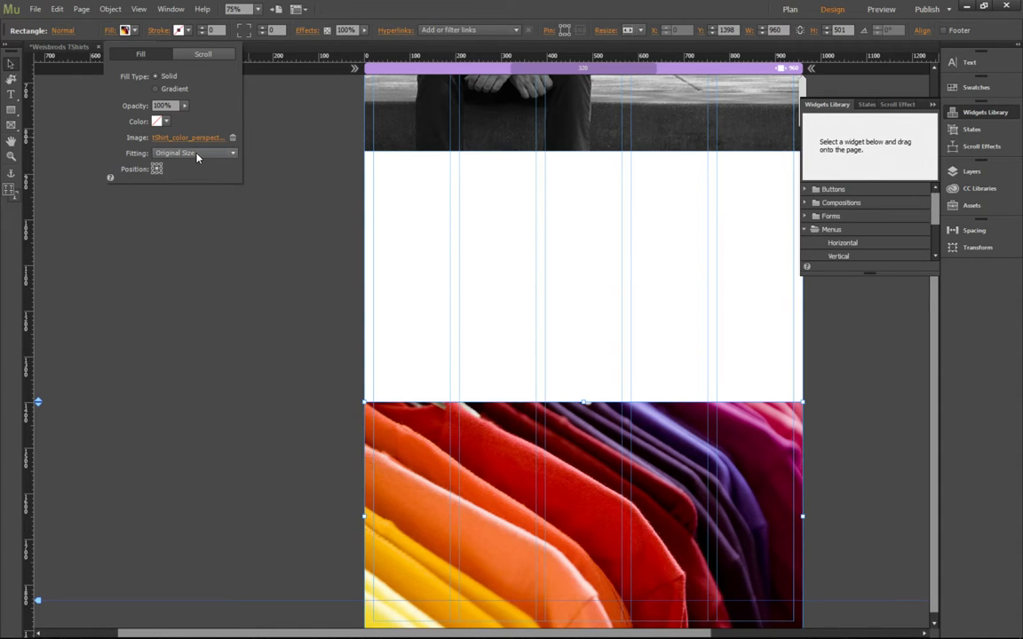
pyautogui.click(196, 154)
pyautogui.click(183, 167)
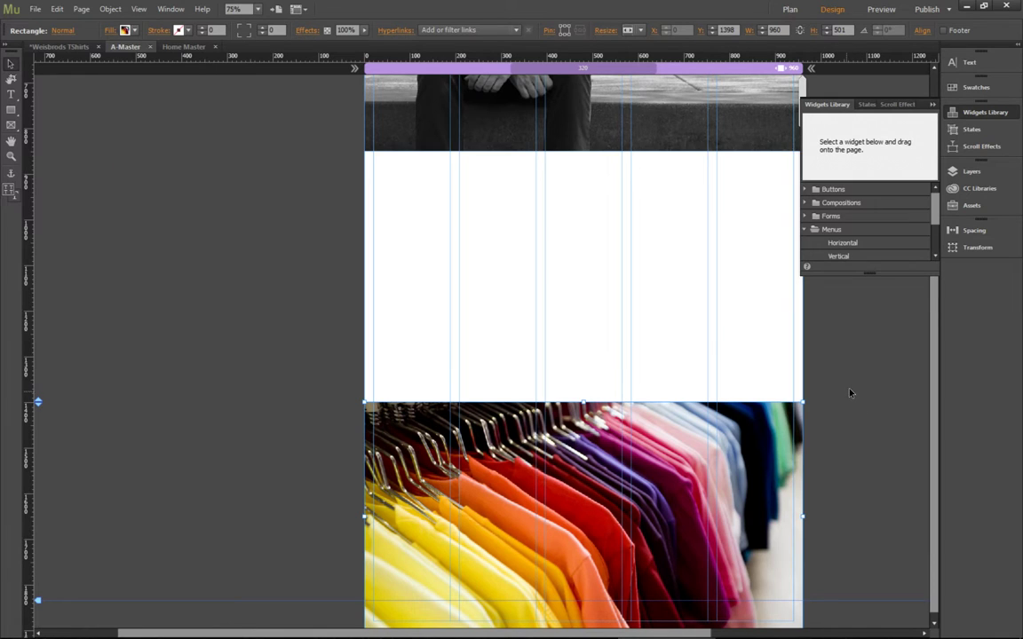
# - Move the T-shirt image rectangle up to Y 1378 and send it backward behind the white rectangle
pyautogui.click(692, 336)
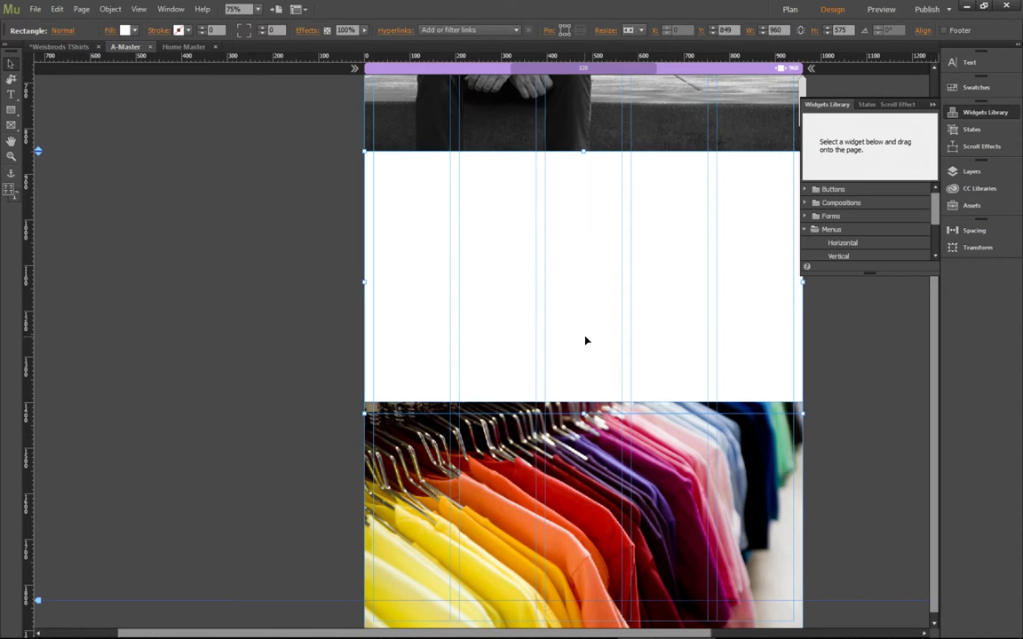
pyautogui.click(576, 494)
pyautogui.moveTo(575, 495); pyautogui.dragTo(575, 485)
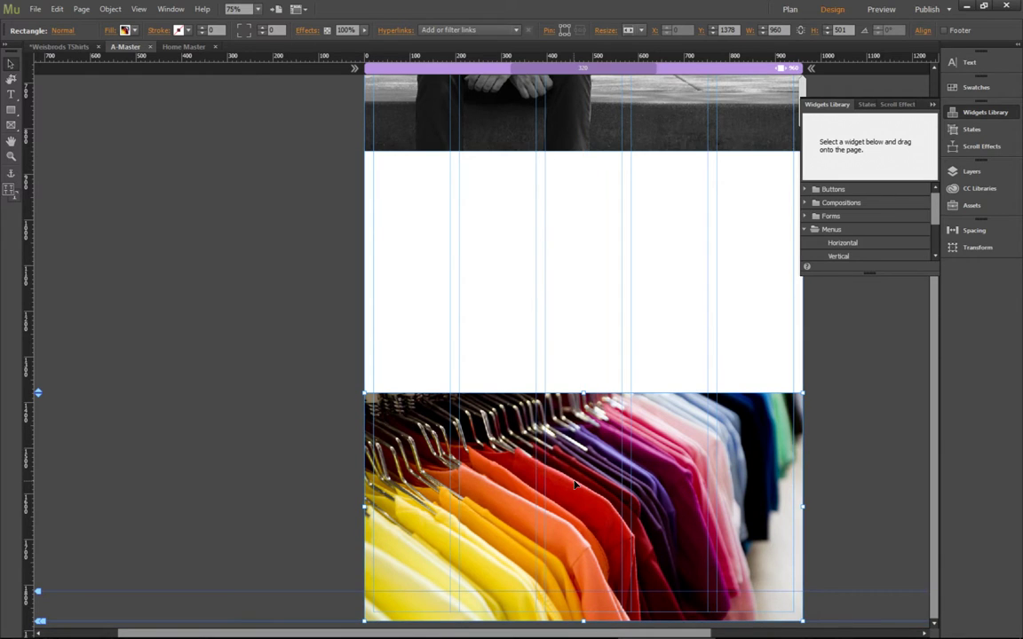
pyautogui.click(561, 360)
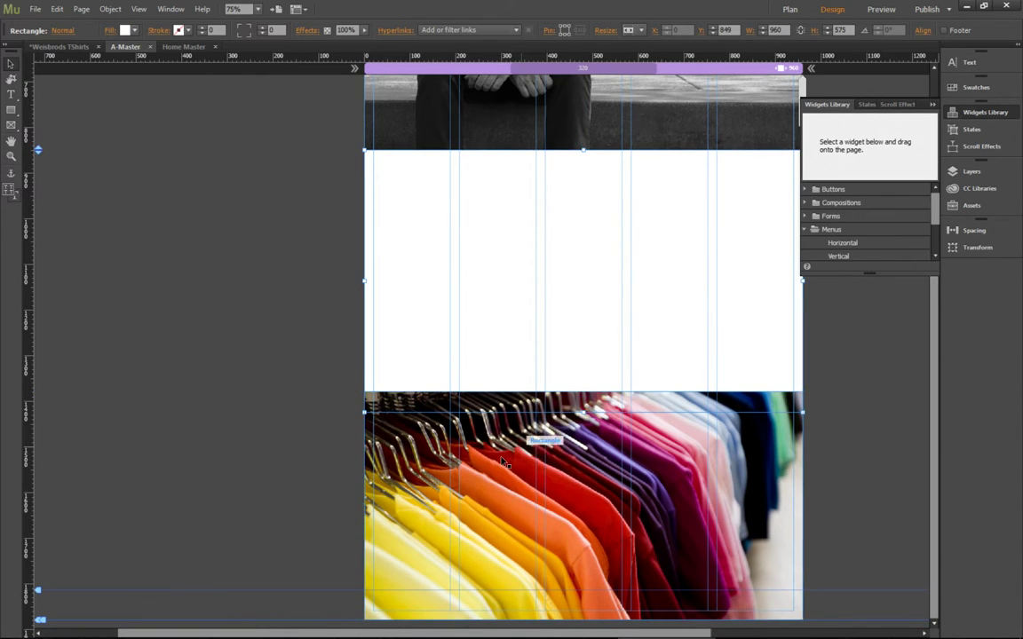
pyautogui.click(524, 482)
pyautogui.rightClick(524, 482)
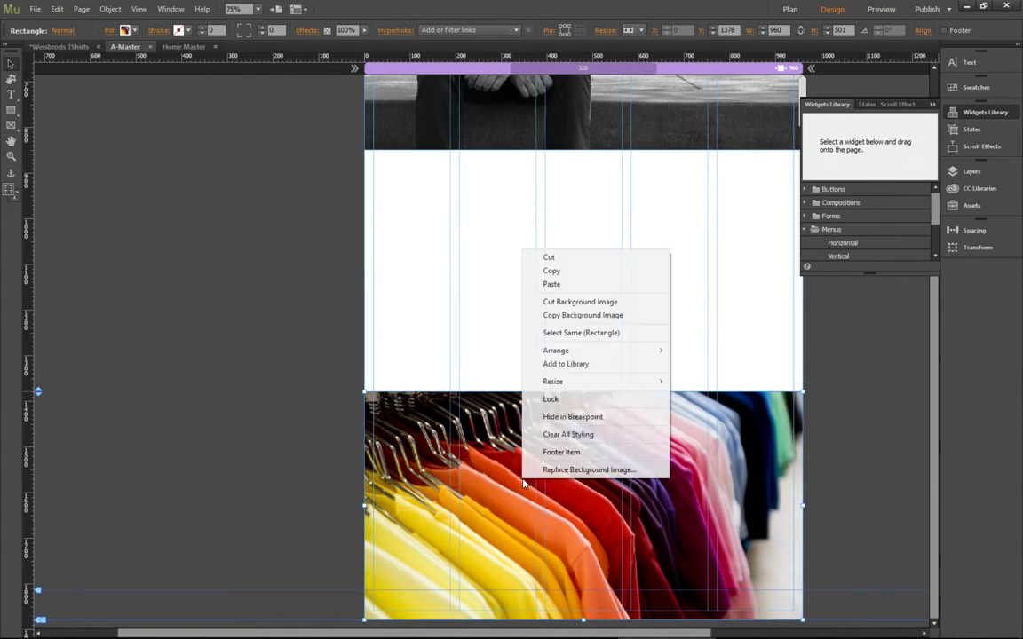
pyautogui.moveTo(600, 354)
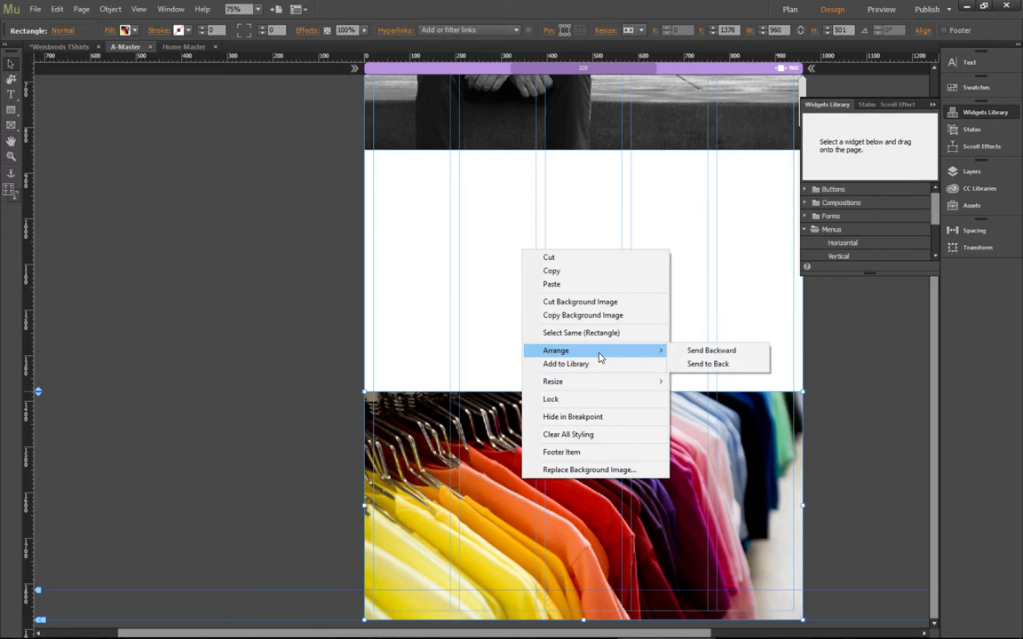
pyautogui.click(695, 351)
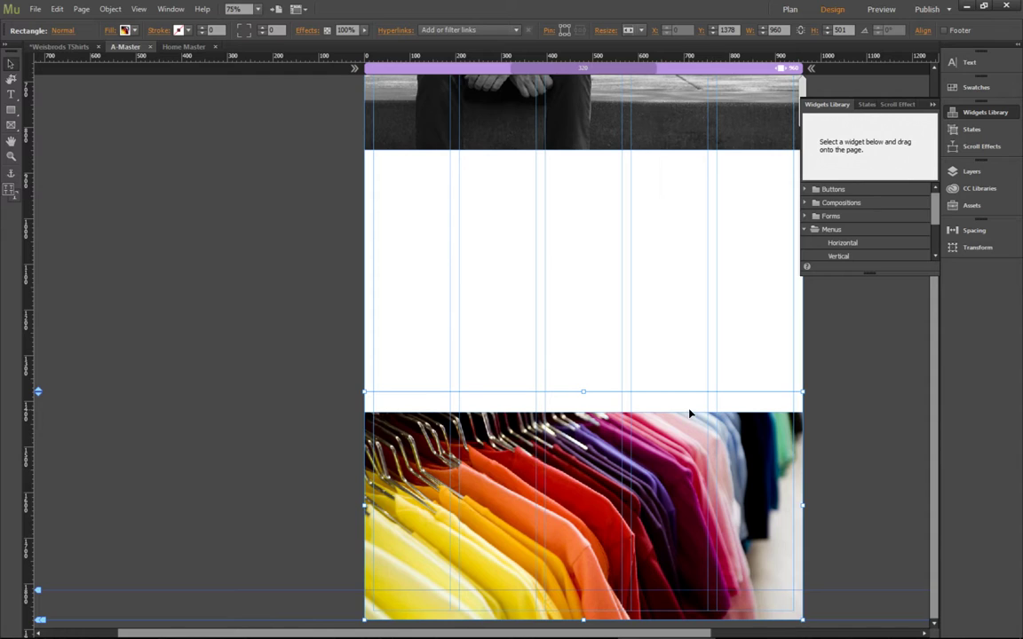
pyautogui.click(844, 424)
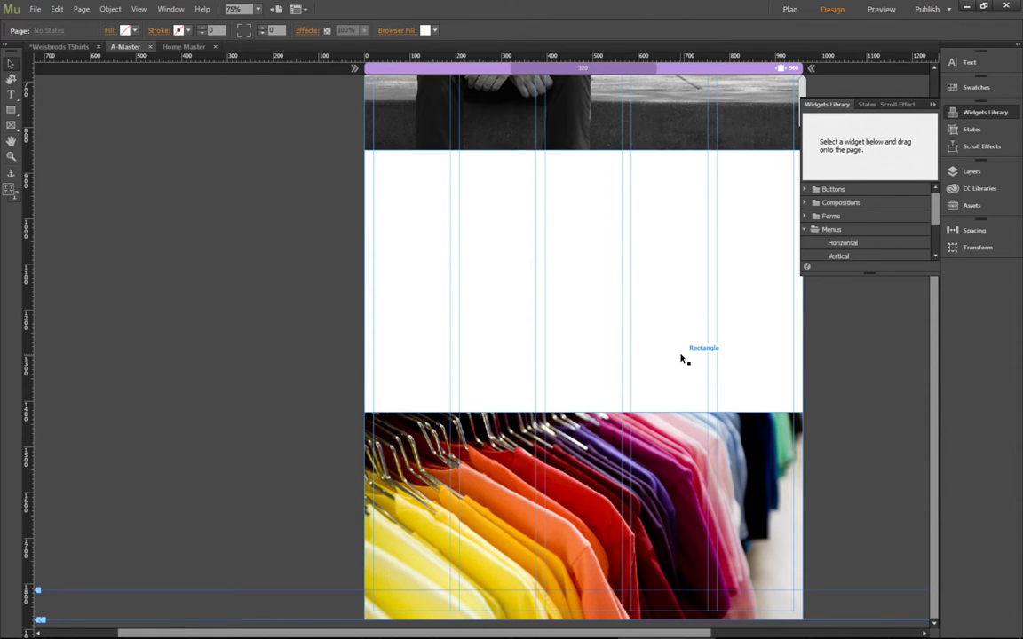
# - Duplicate the white rectangle and place the copy over the lower edge of the T-shirt image at Y 1879
pyautogui.click(673, 288)
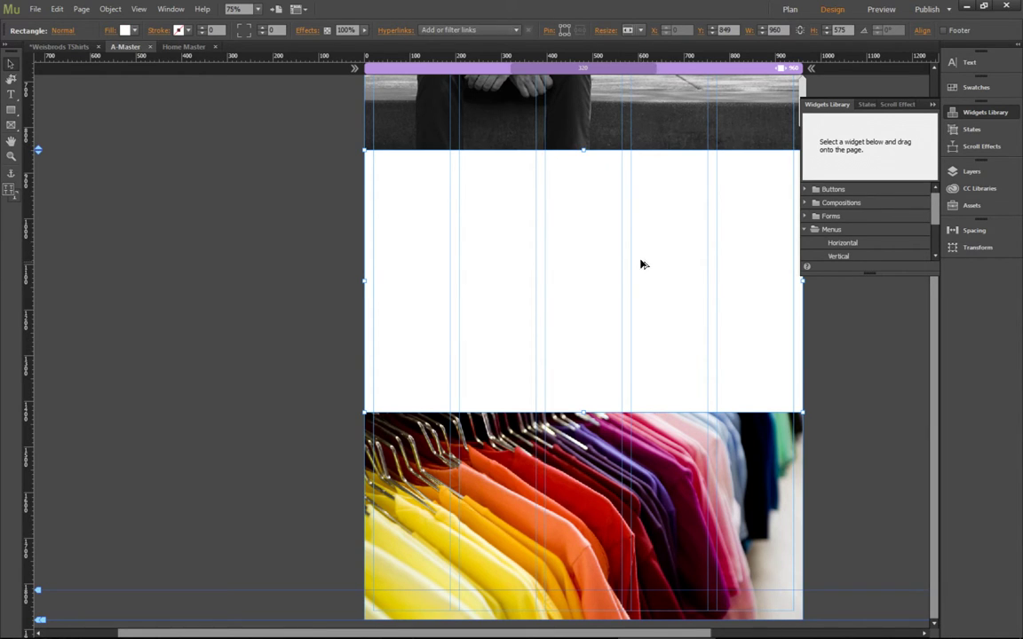
pyautogui.moveTo(640, 263); pyautogui.dragTo(636, 602)
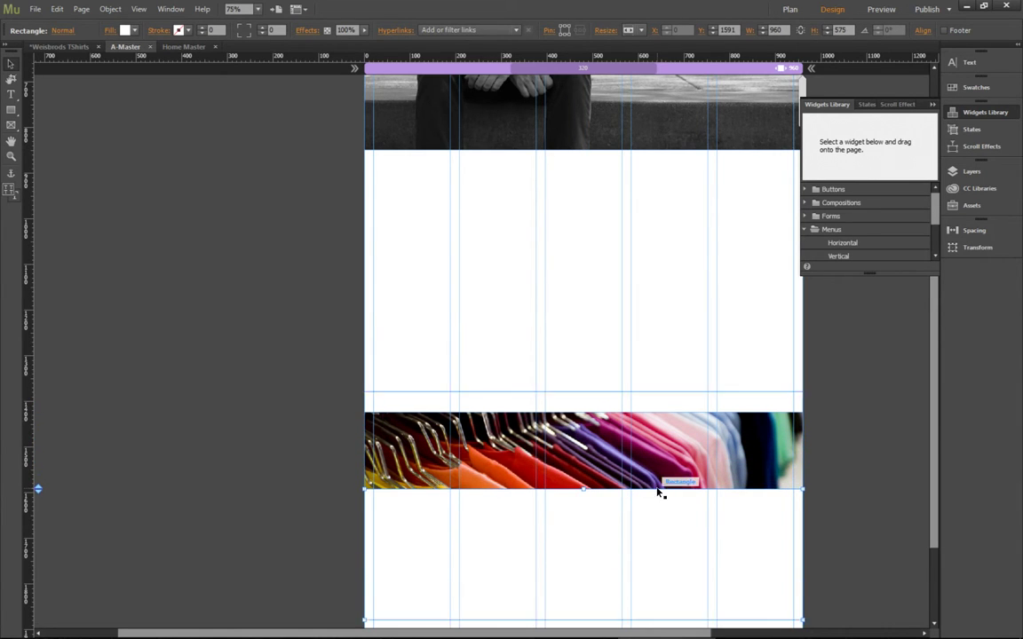
pyautogui.scroll(-3, 658, 488)
pyautogui.moveTo(664, 460); pyautogui.dragTo(664, 579)
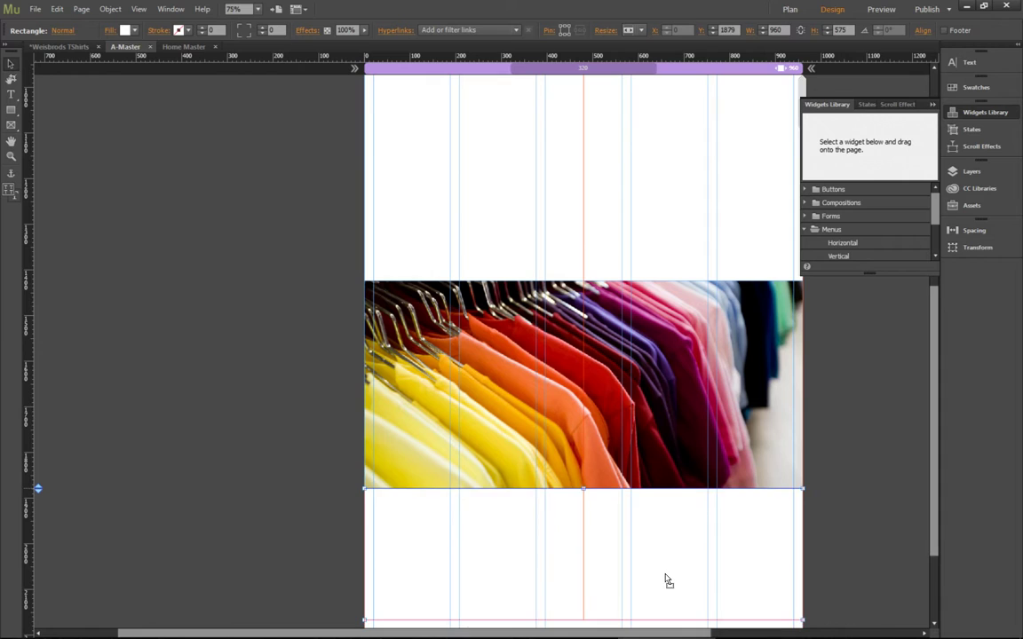
pyautogui.scroll(-3, 835, 459)
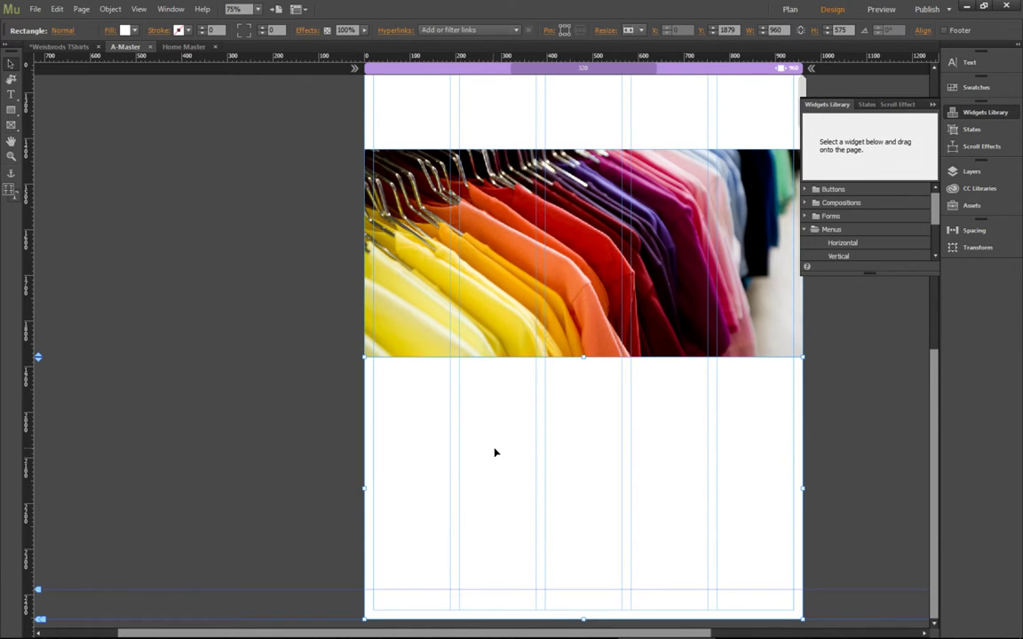
# - Draw a rectangle of about 920 × 108 px within the lower white area and fill it with red FF002A
pyautogui.click(11, 109)
pyautogui.moveTo(373, 492); pyautogui.dragTo(793, 542)
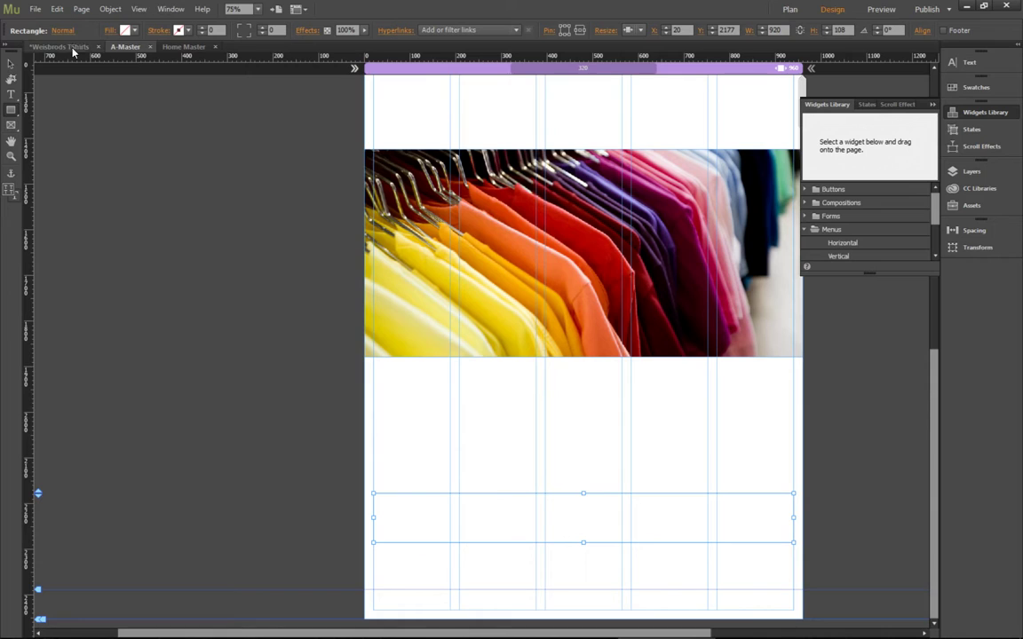
pyautogui.click(15, 63)
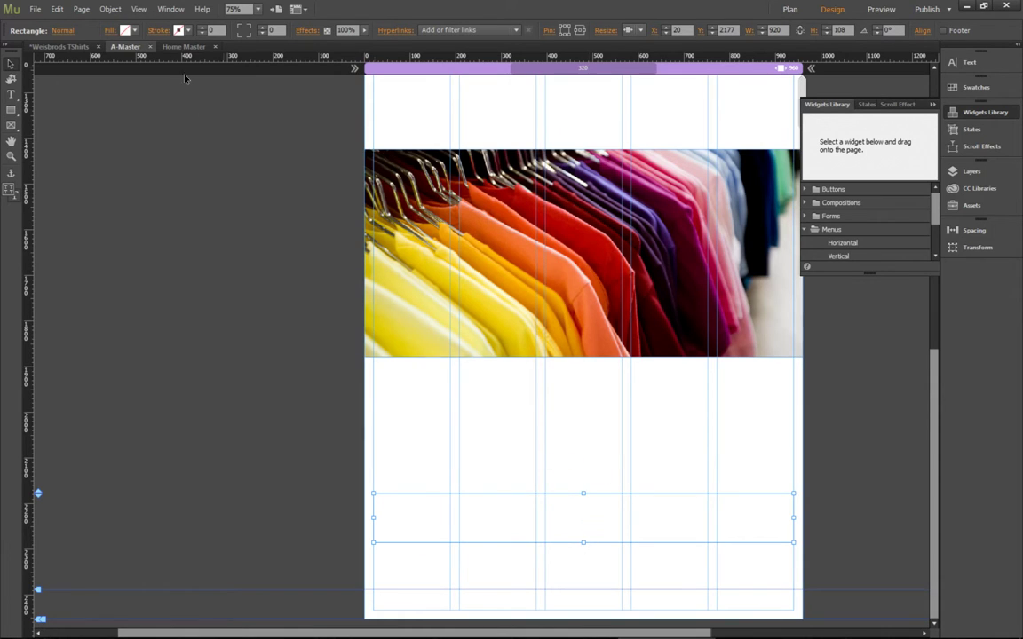
pyautogui.click(125, 29)
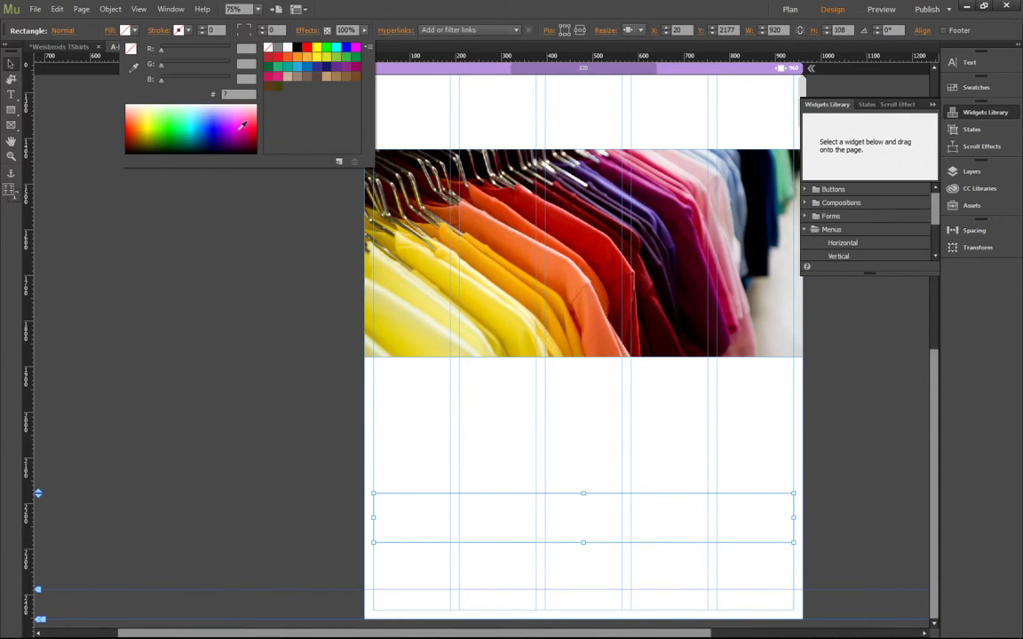
pyautogui.click(254, 132)
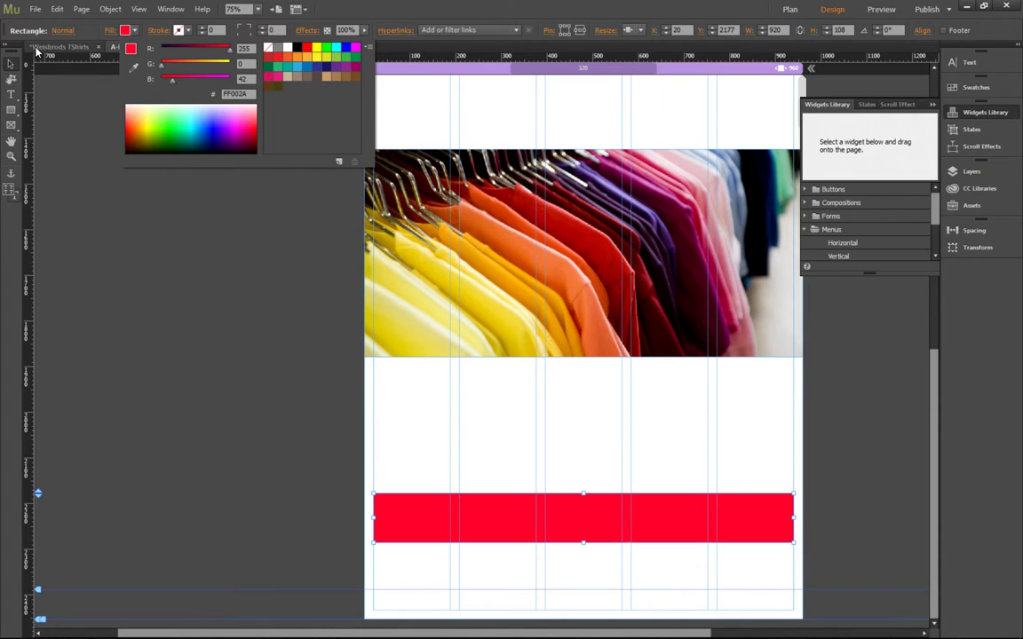
pyautogui.click(83, 133)
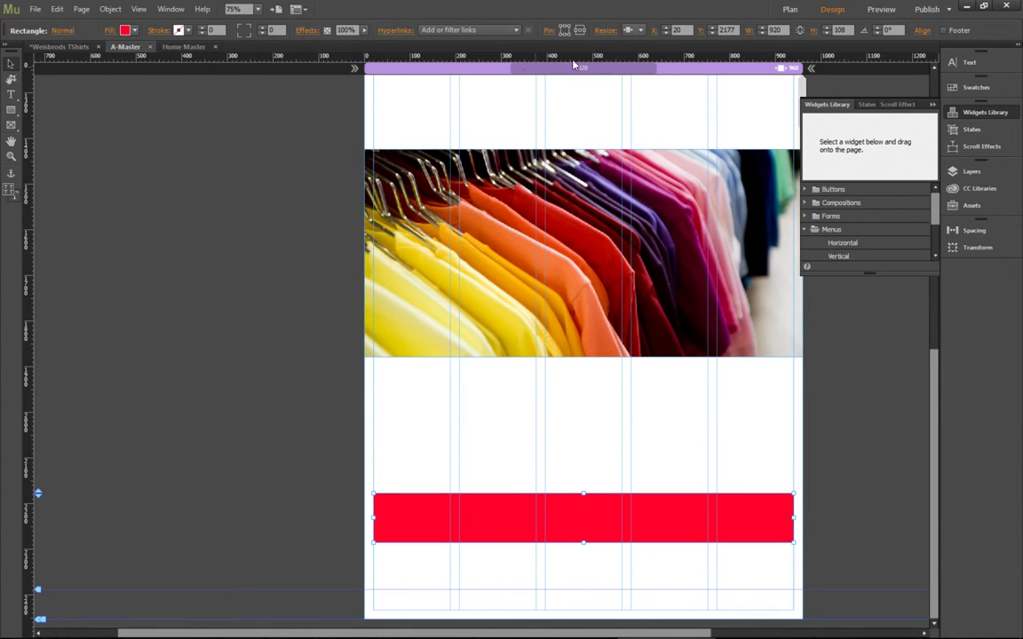
# - Stretch the red rectangle to browser width and move it directly below the lower white area to Y 2454
pyautogui.click(632, 29)
pyautogui.click(643, 81)
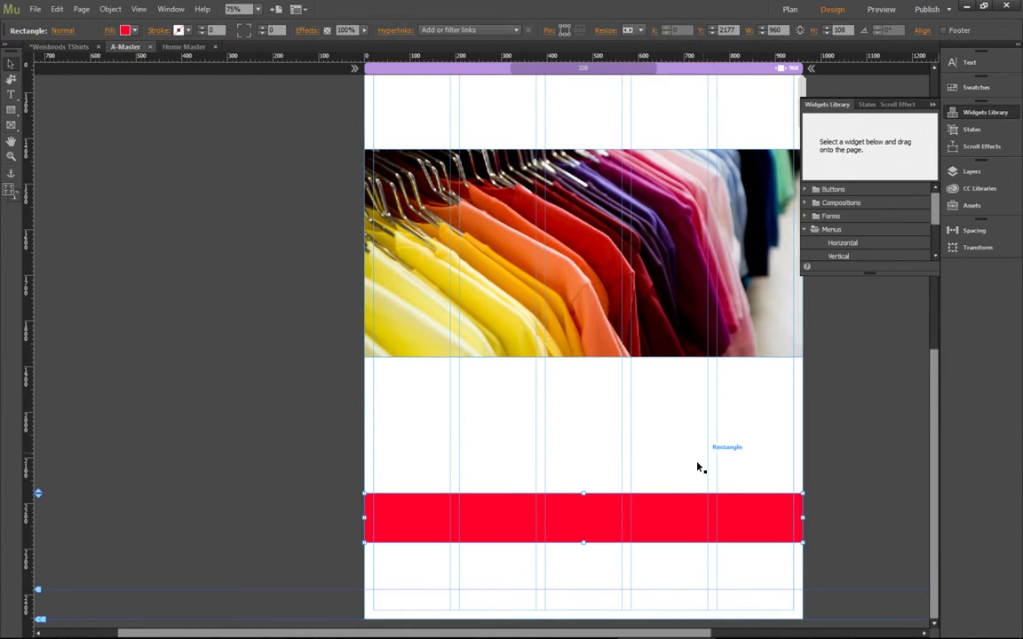
pyautogui.moveTo(651, 523); pyautogui.dragTo(668, 571)
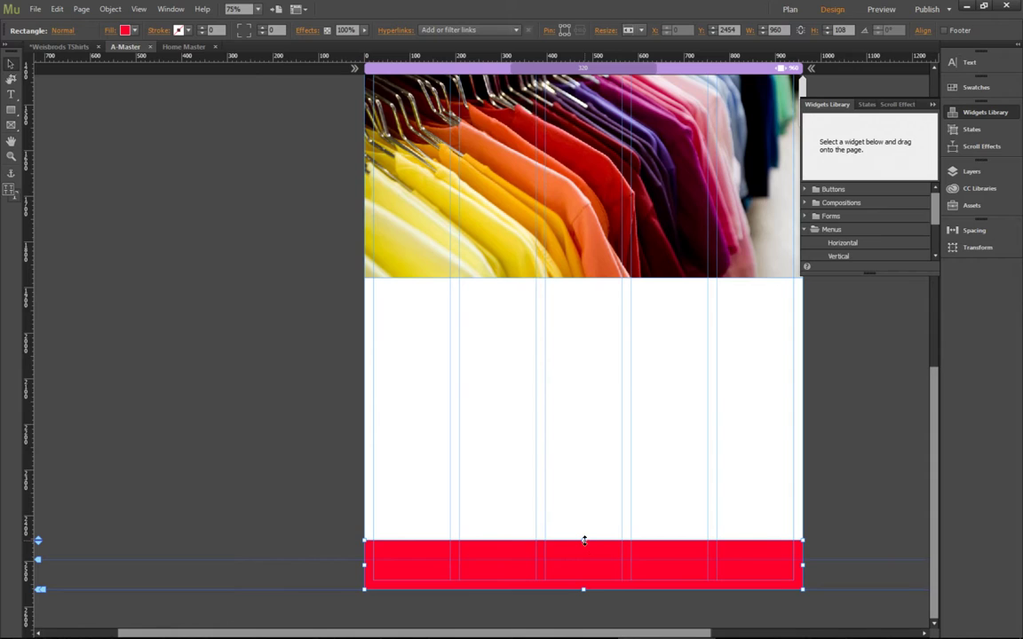
# - Try a 66 px height on the red bar, restore it to 108 px, and raise the footer guide to its top edge
pyautogui.moveTo(583, 540); pyautogui.dragTo(583, 560)
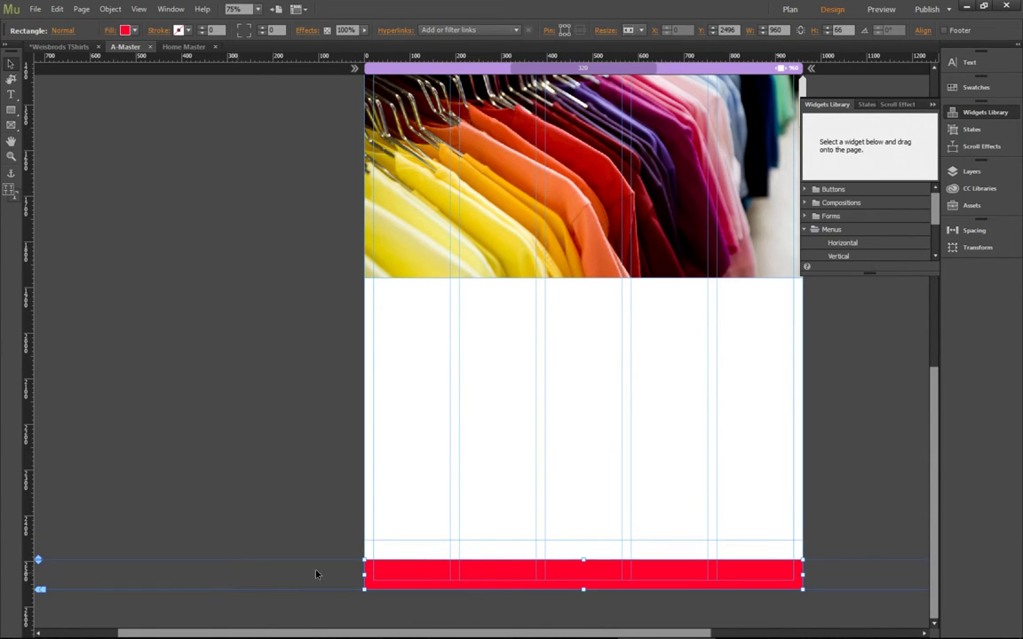
pyautogui.moveTo(583, 560); pyautogui.dragTo(583, 539)
pyautogui.moveTo(37, 560); pyautogui.dragTo(40, 540)
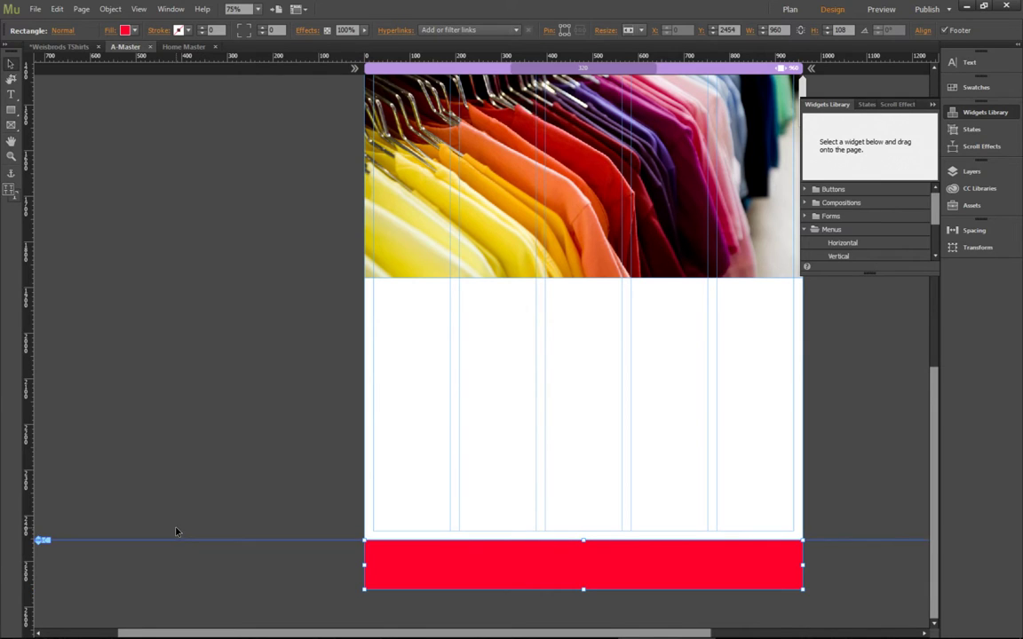
pyautogui.click(252, 431)
pyautogui.scroll(3, 823, 417)
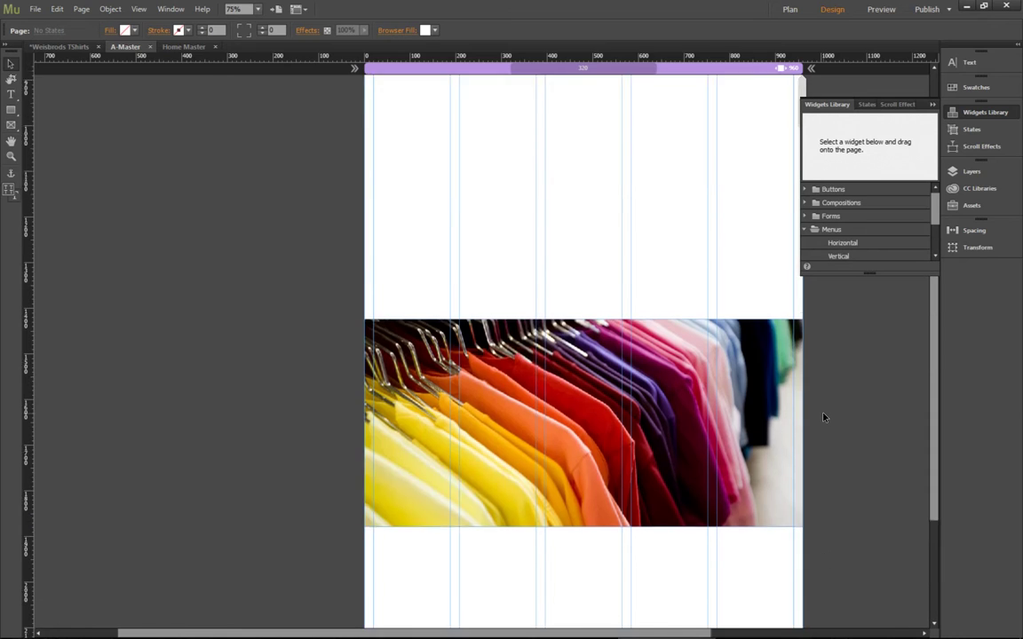
pyautogui.scroll(5, 823, 417)
pyautogui.scroll(-3, 686, 348)
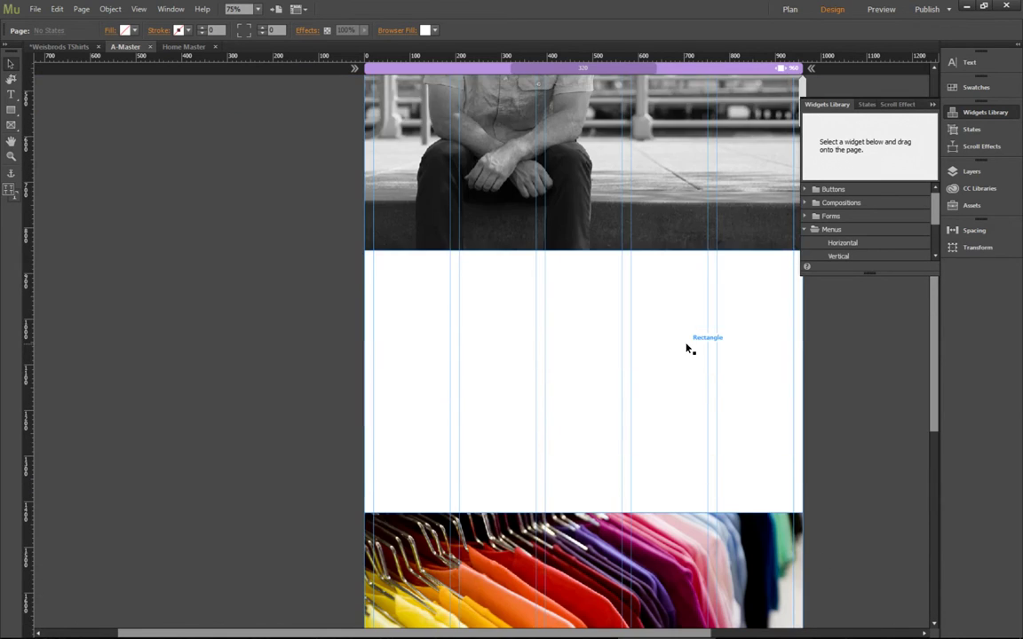
pyautogui.scroll(-5, 686, 348)
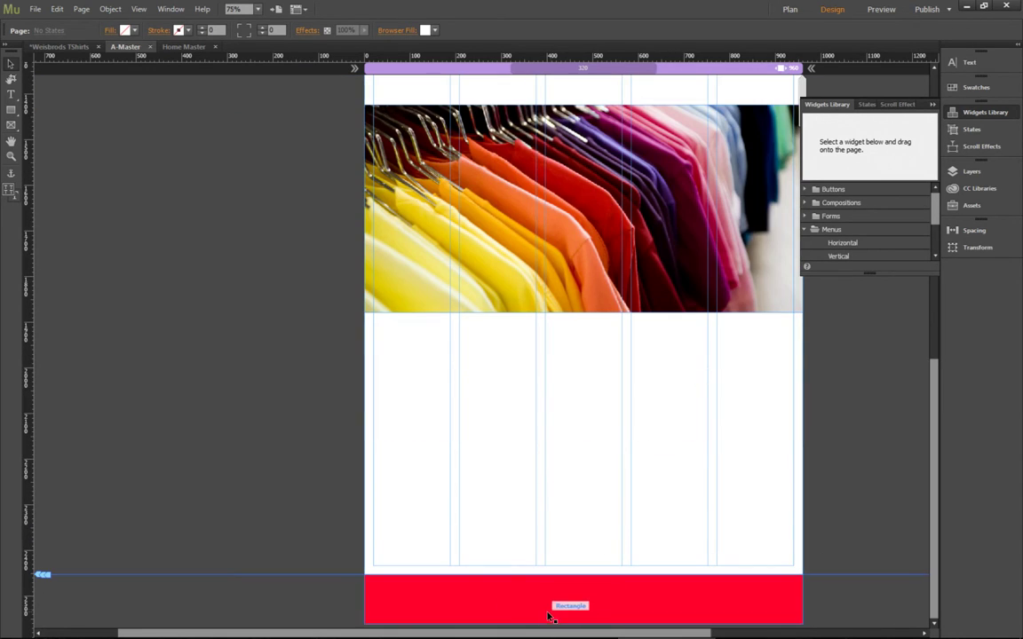
# - Open the original artwork of the W logo in the page header for editing in Illustrator
pyautogui.scroll(8, 415, 348)
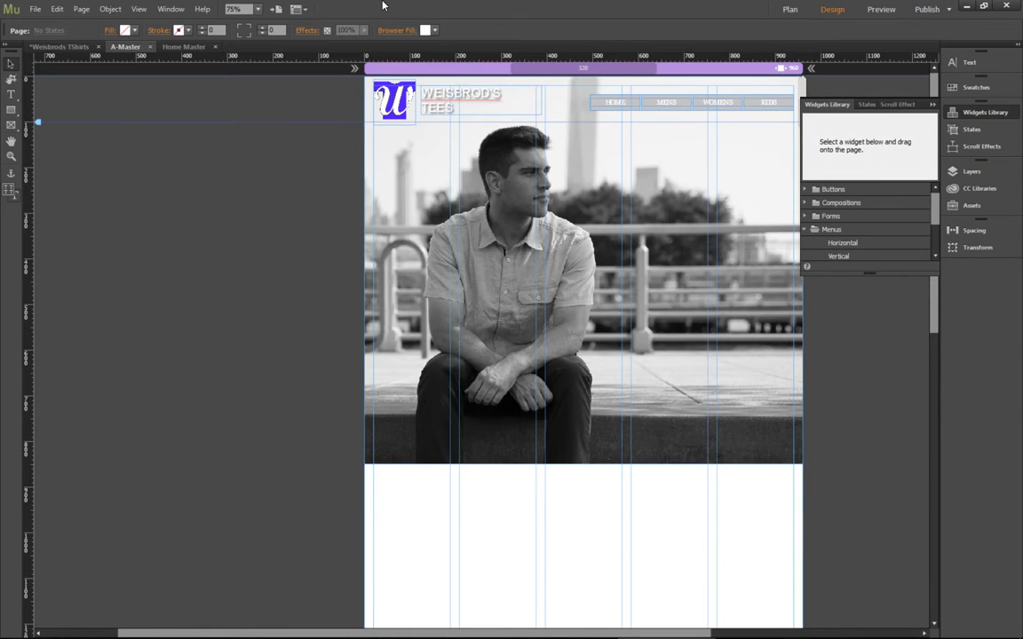
pyautogui.click(394, 103)
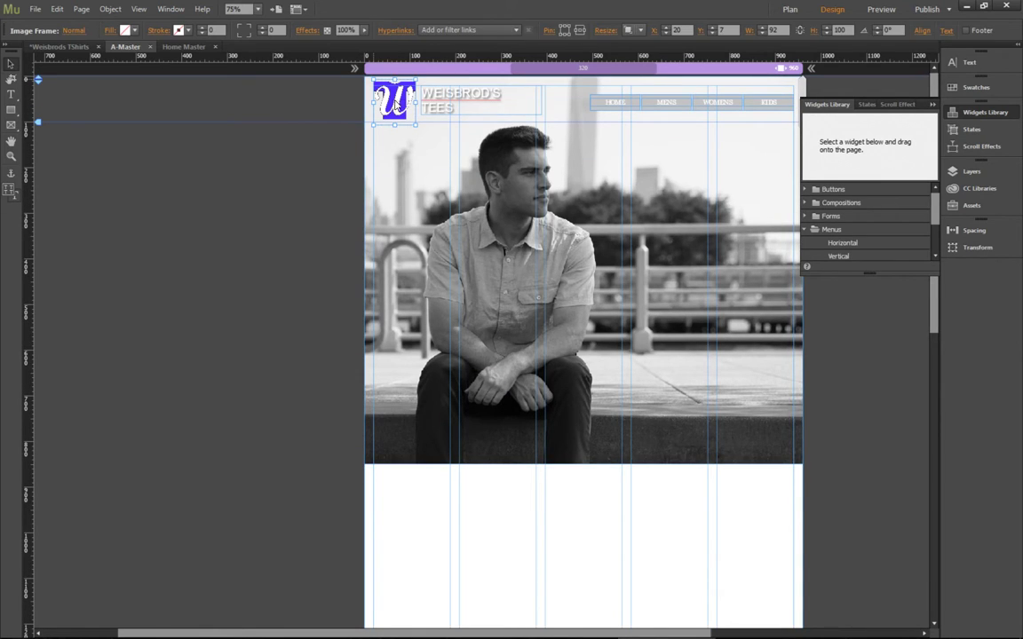
pyautogui.rightClick(395, 103)
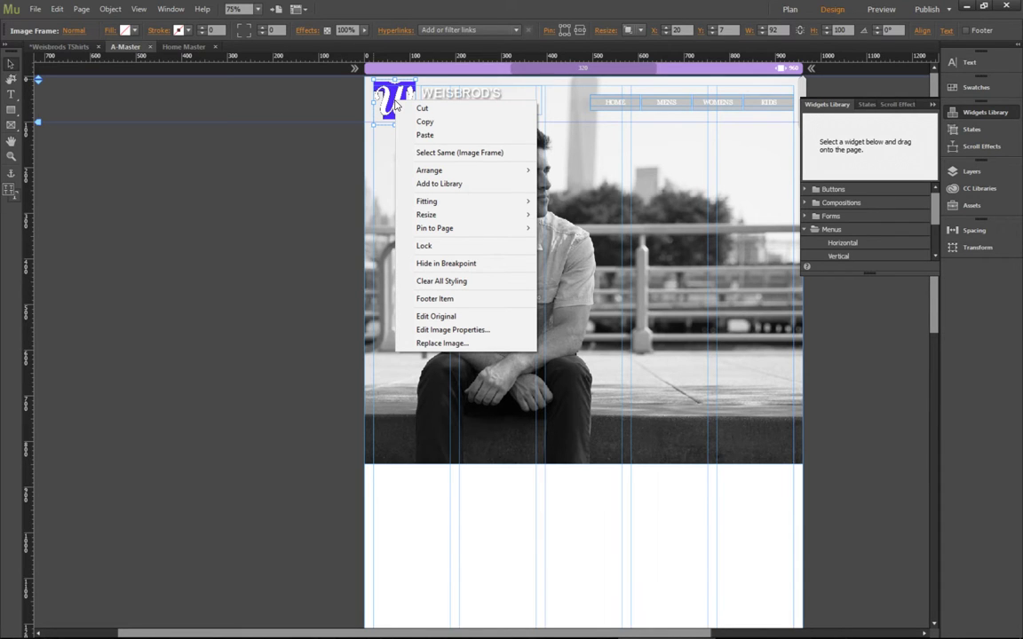
pyautogui.click(440, 316)
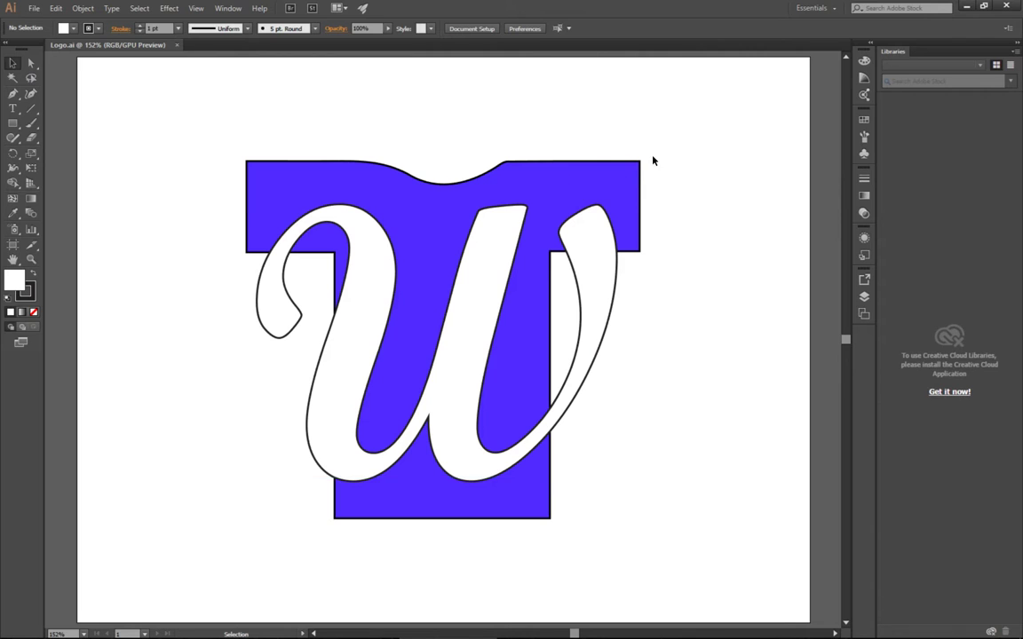
# - Copy the hex code of the logo's T-shirt shape fill, dismiss the Color Picker without changes and close Illustrator
pyautogui.click(641, 170)
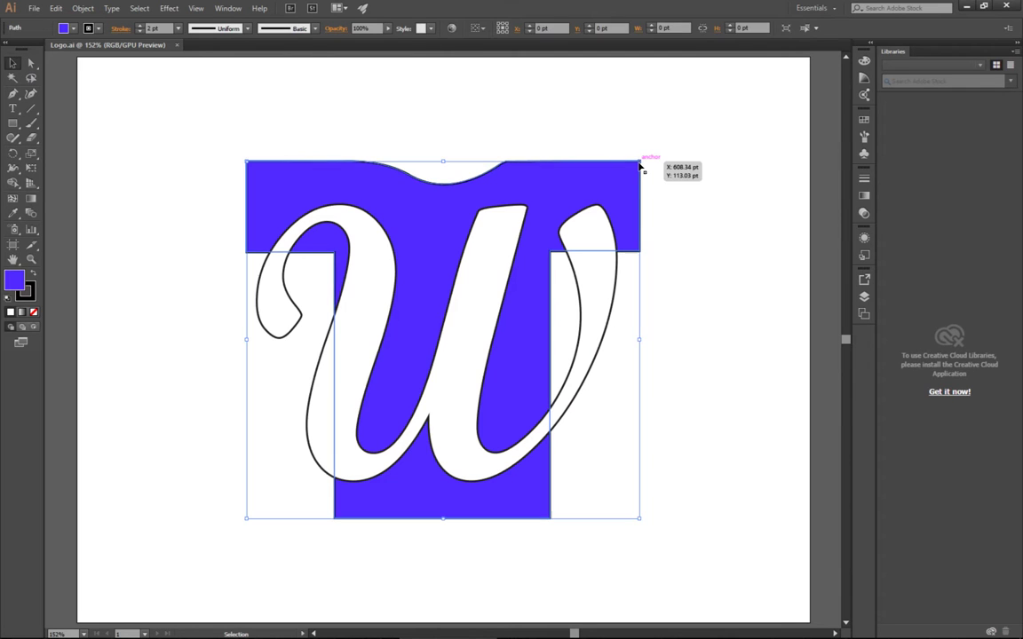
pyautogui.doubleClick(15, 284)
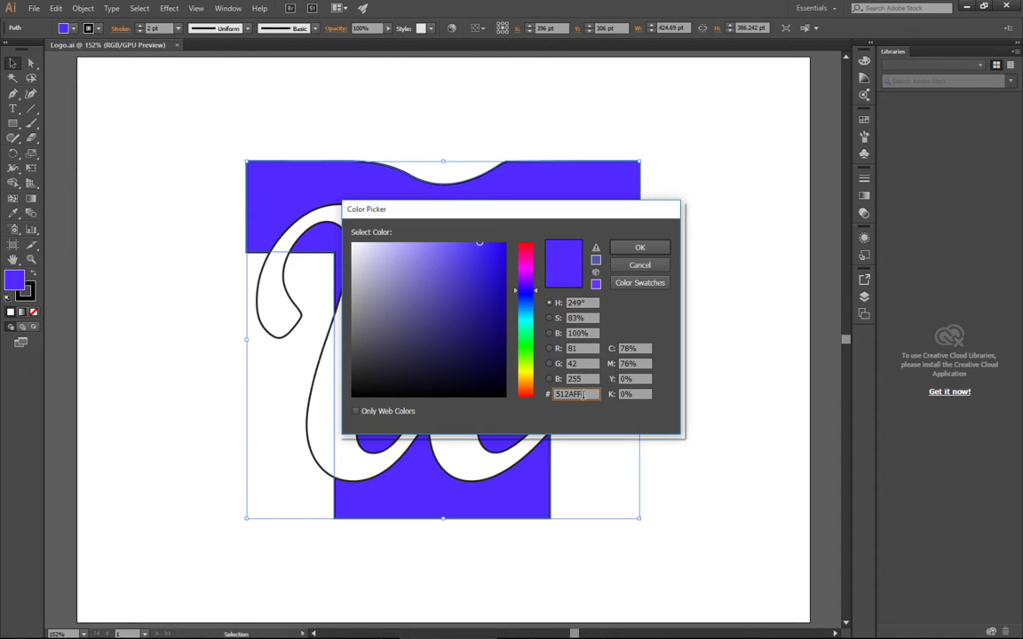
pyautogui.moveTo(583, 395); pyautogui.dragTo(545, 401)
pyautogui.hotkey('ctrl', 'c')
pyautogui.click(661, 267)
pyautogui.click(1003, 6)
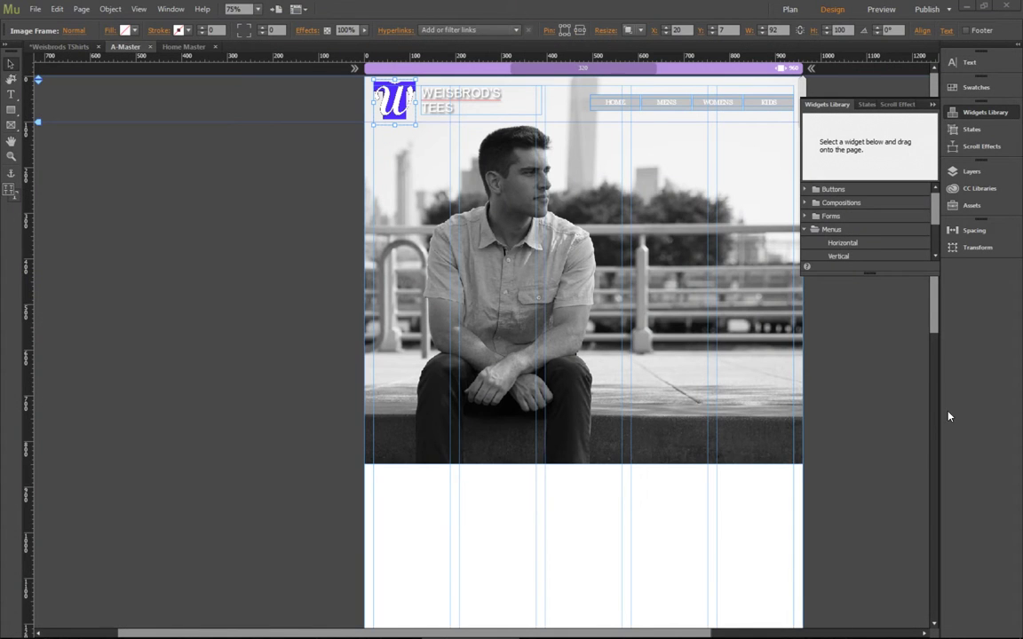
# - Change the fill of the red footer rectangle to the copied logo colour 512AFF
pyautogui.click(867, 404)
pyautogui.scroll(-10, 867, 404)
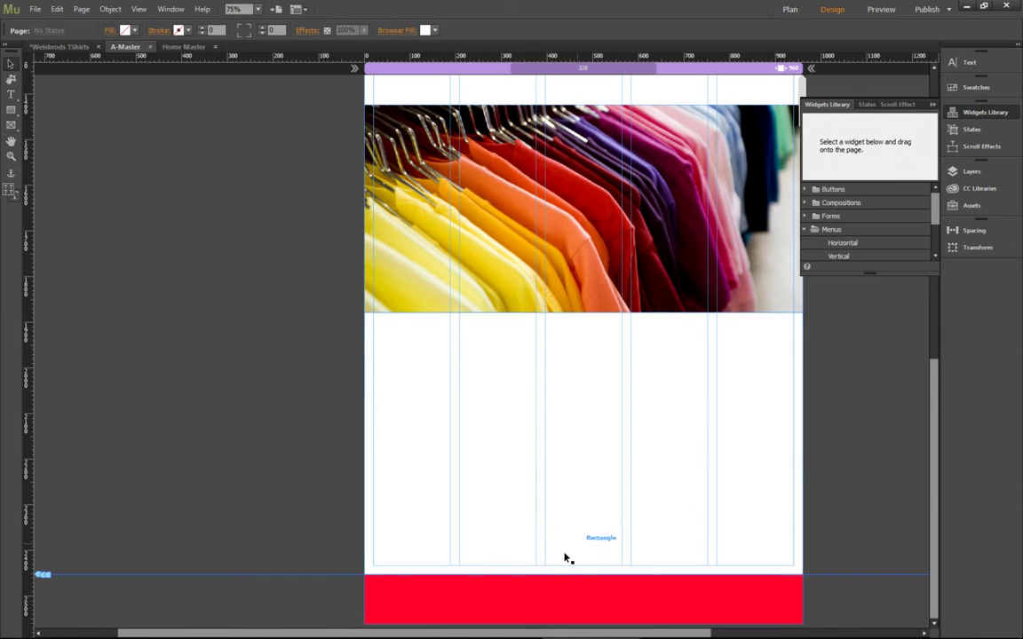
pyautogui.click(542, 597)
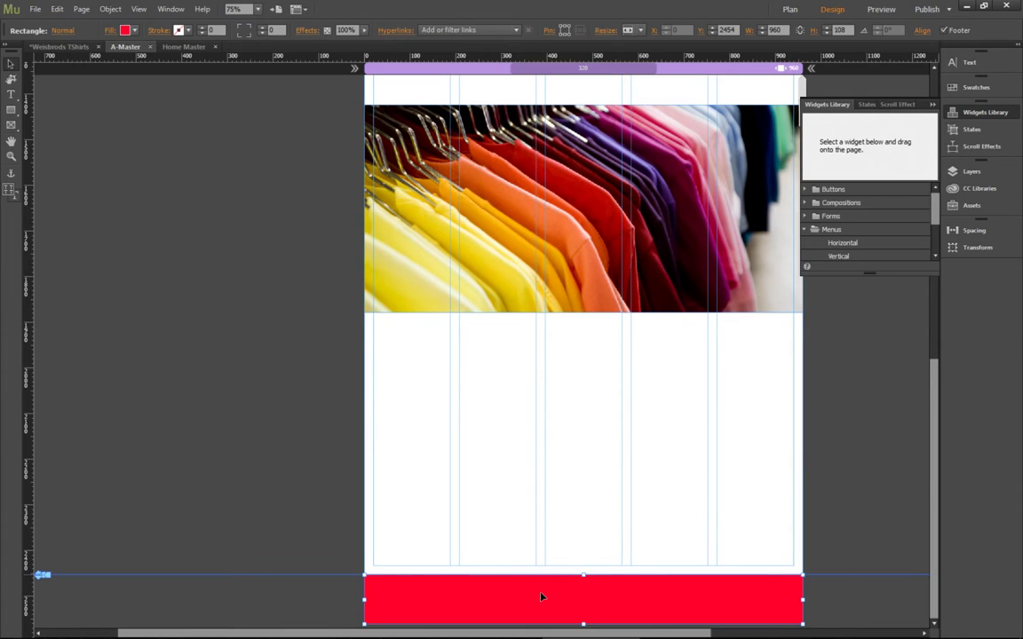
pyautogui.click(125, 30)
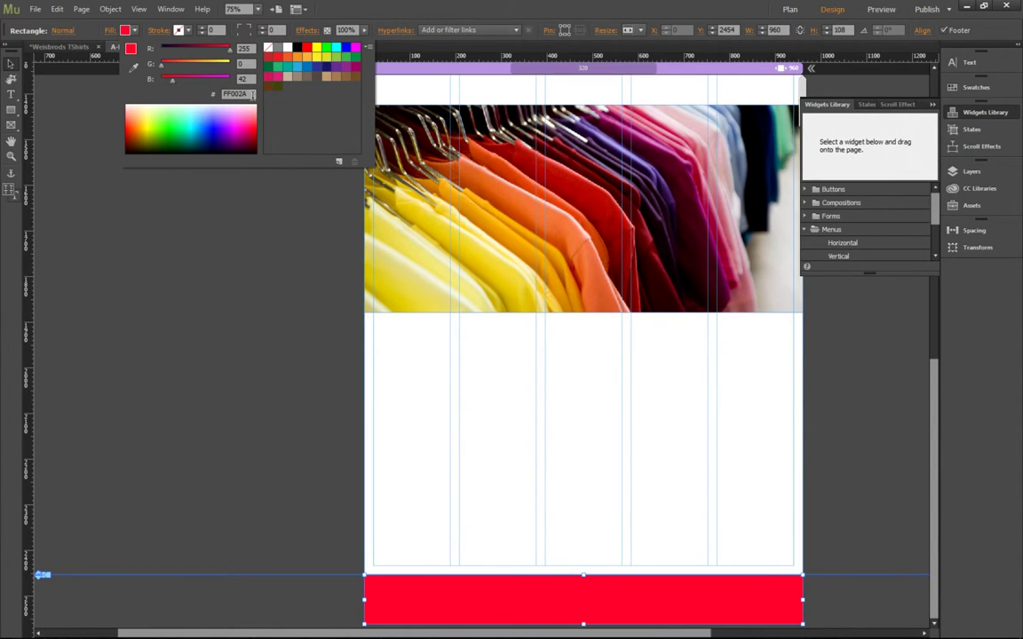
pyautogui.moveTo(253, 95); pyautogui.dragTo(205, 94)
pyautogui.hotkey('ctrl', 'v')
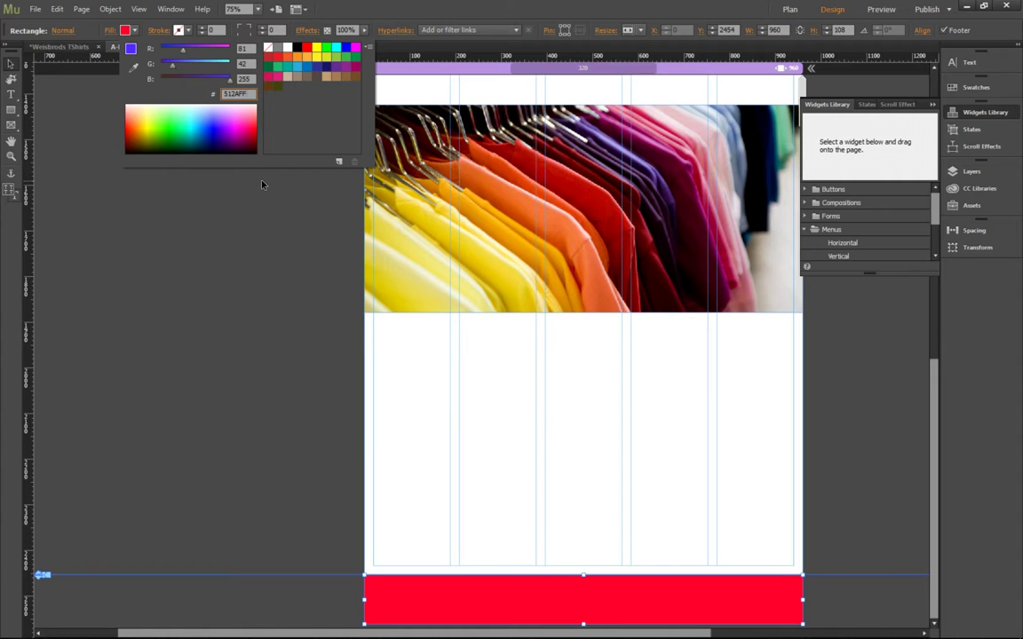
pyautogui.click(97, 101)
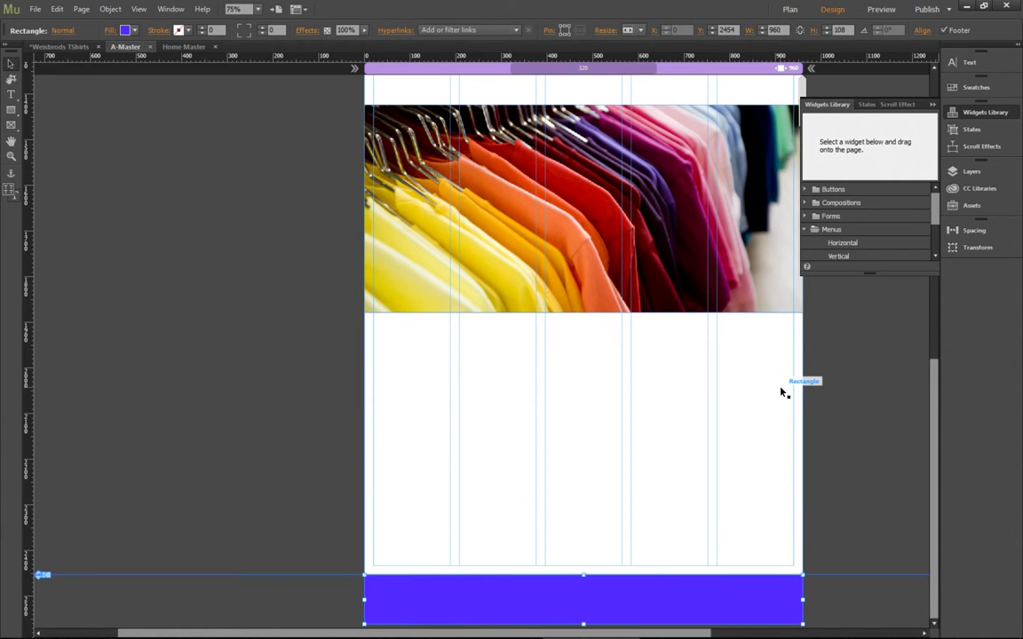
pyautogui.click(886, 395)
# - Save the site and preview the A-Master page in the browser
pyautogui.moveTo(935, 450); pyautogui.dragTo(911, 74)
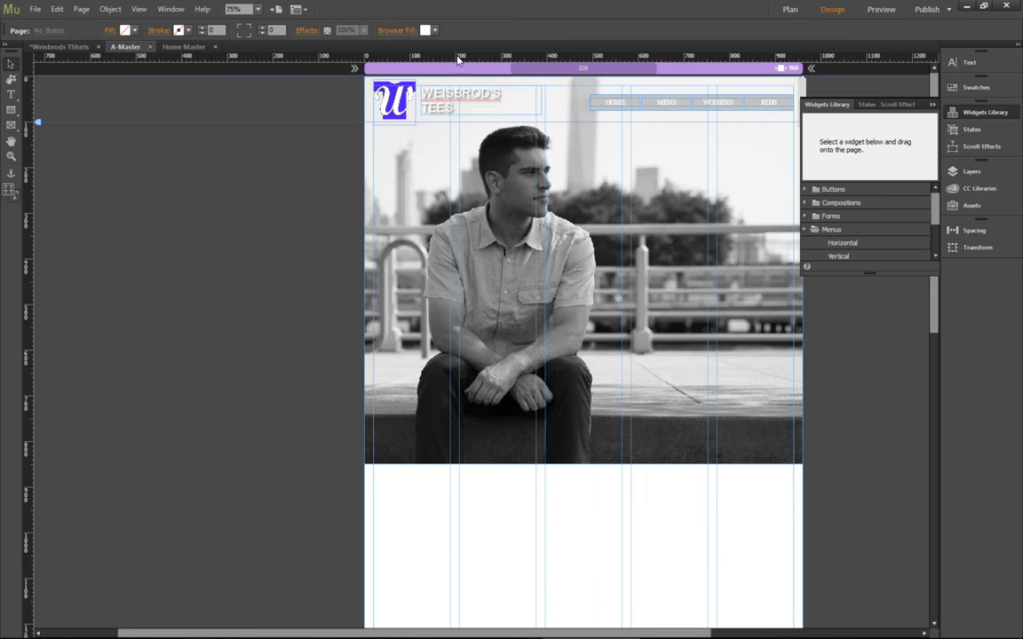
pyautogui.hotkey('ctrl', 's')
pyautogui.hotkey('ctrl', 'shift', 'e')
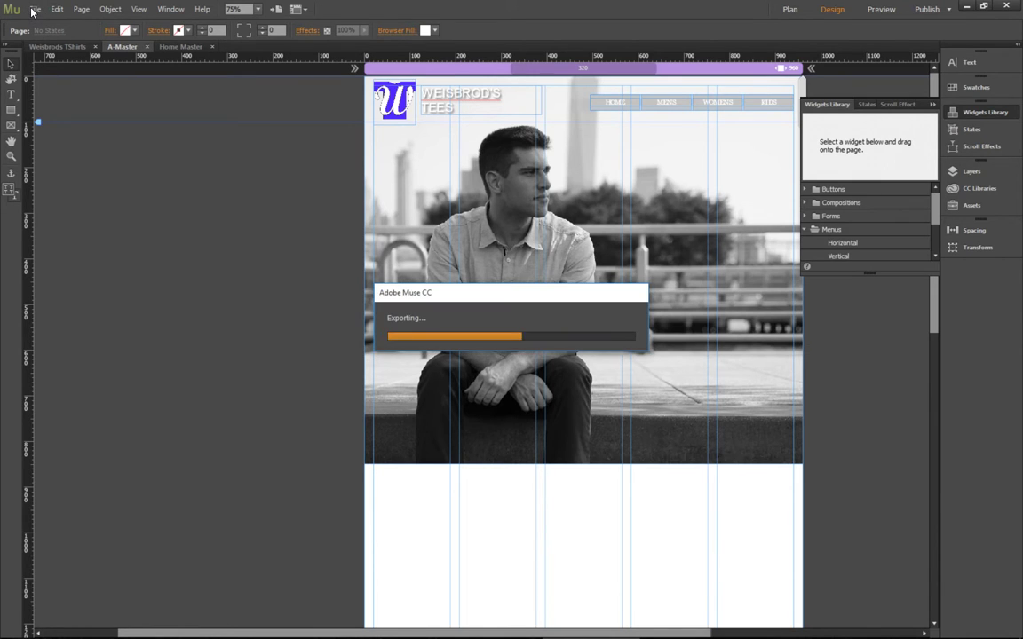
# - Examine the A-Master browser preview from the header to the footer, checking the image bands and the white areas
pyautogui.scroll(-3, 452, 333)
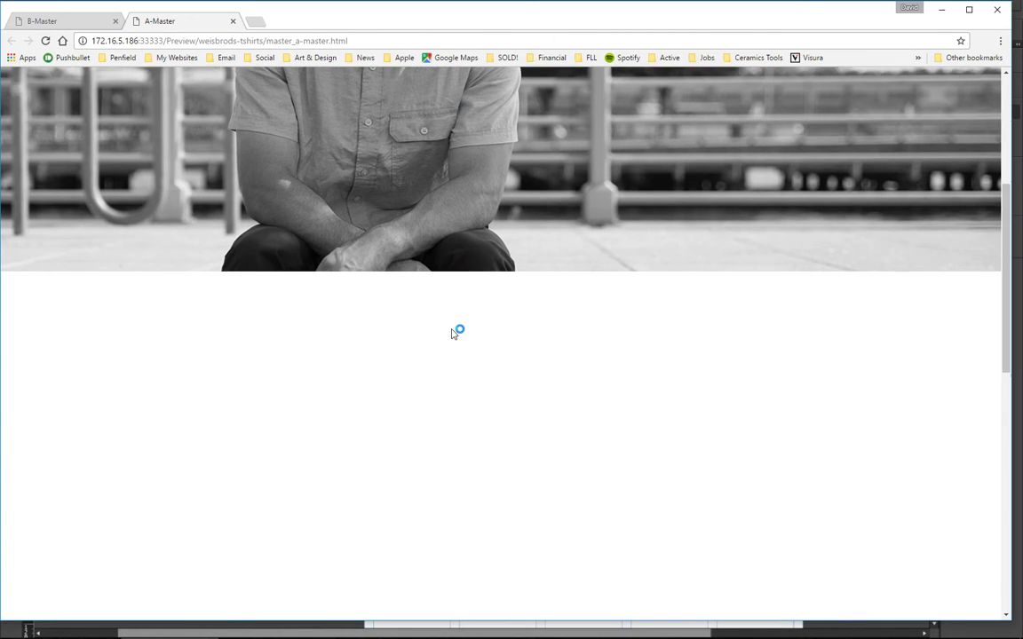
pyautogui.scroll(-10, 451, 333)
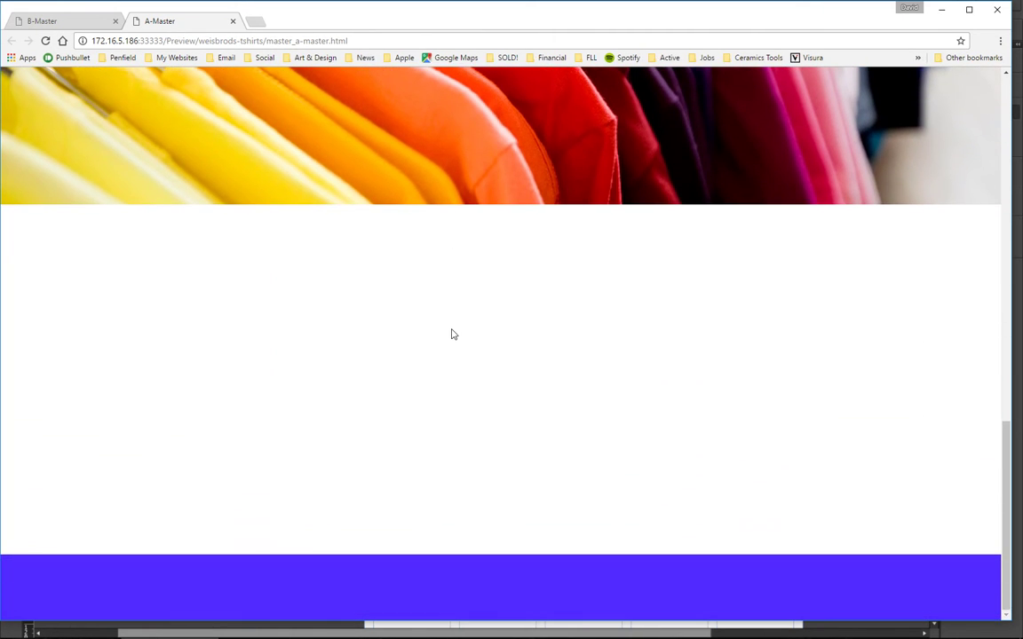
pyautogui.scroll(5, 452, 334)
pyautogui.scroll(-3, 452, 334)
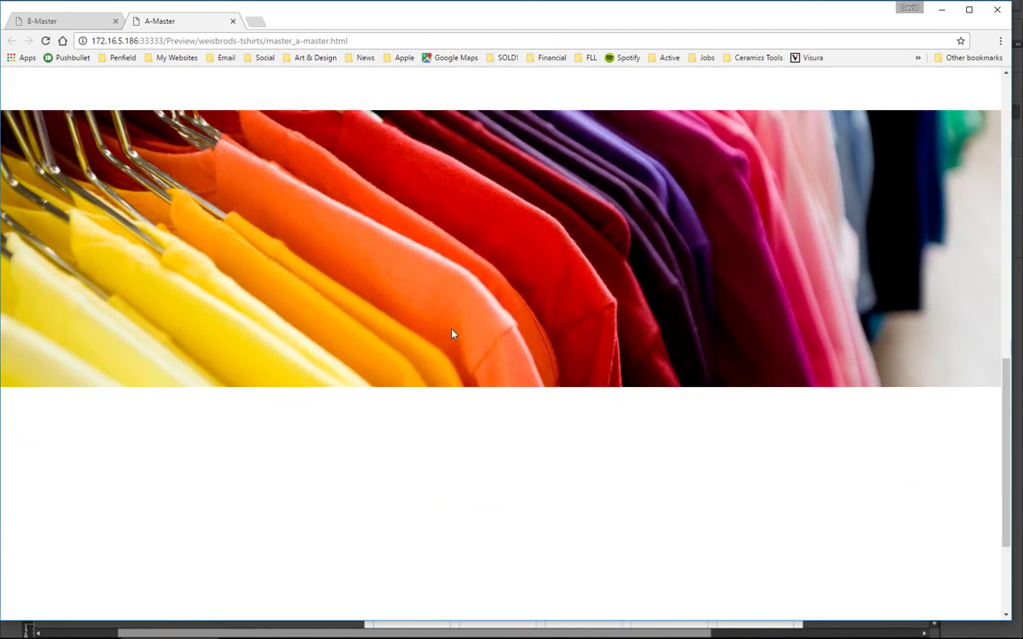
pyautogui.scroll(8, 452, 333)
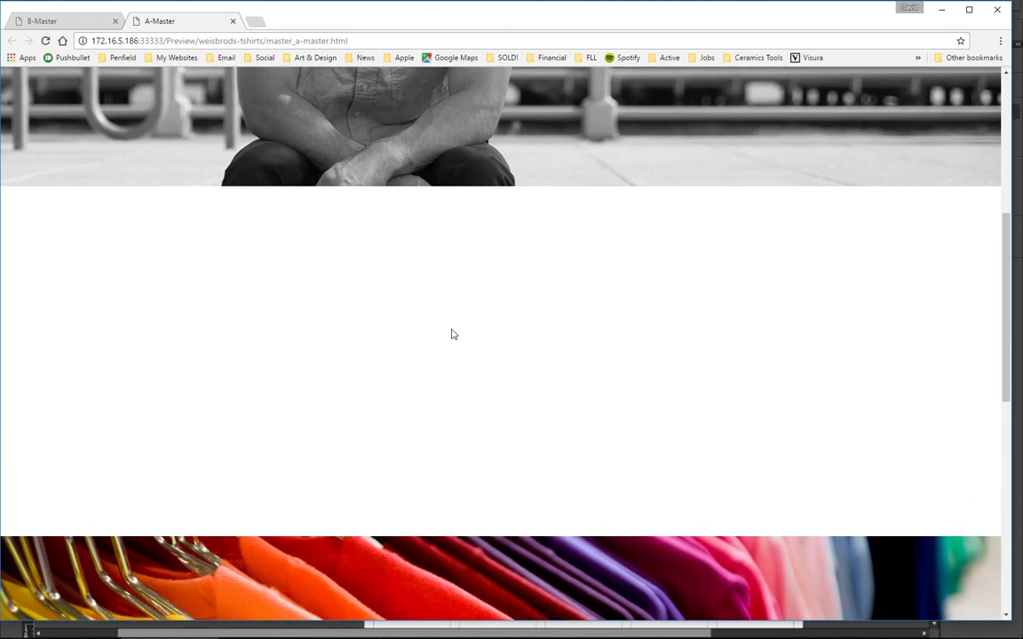
pyautogui.scroll(-5, 510, 426)
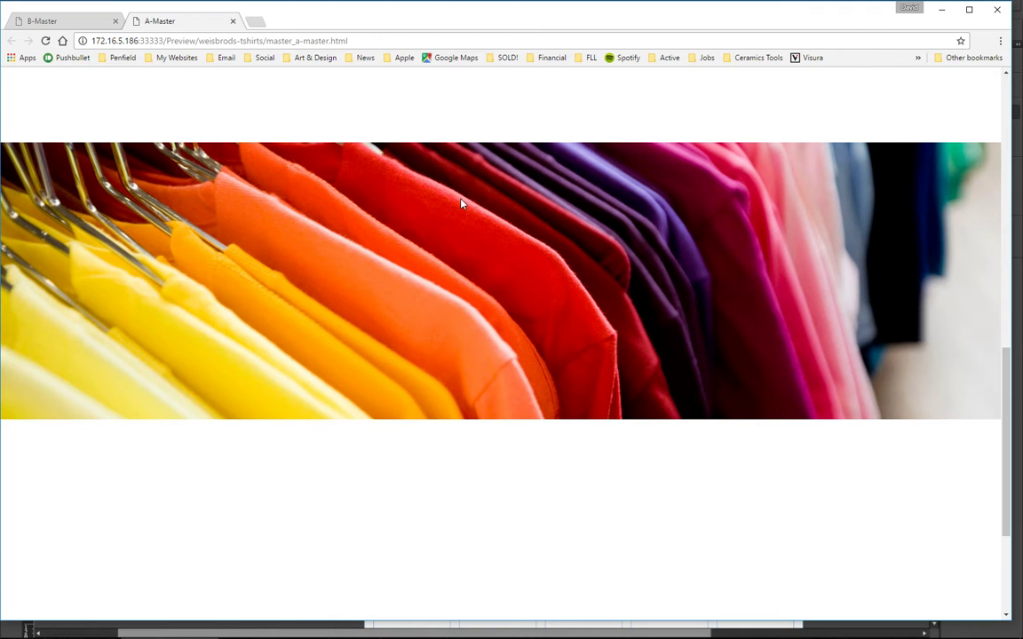
pyautogui.hotkey('alt', 'Tab')
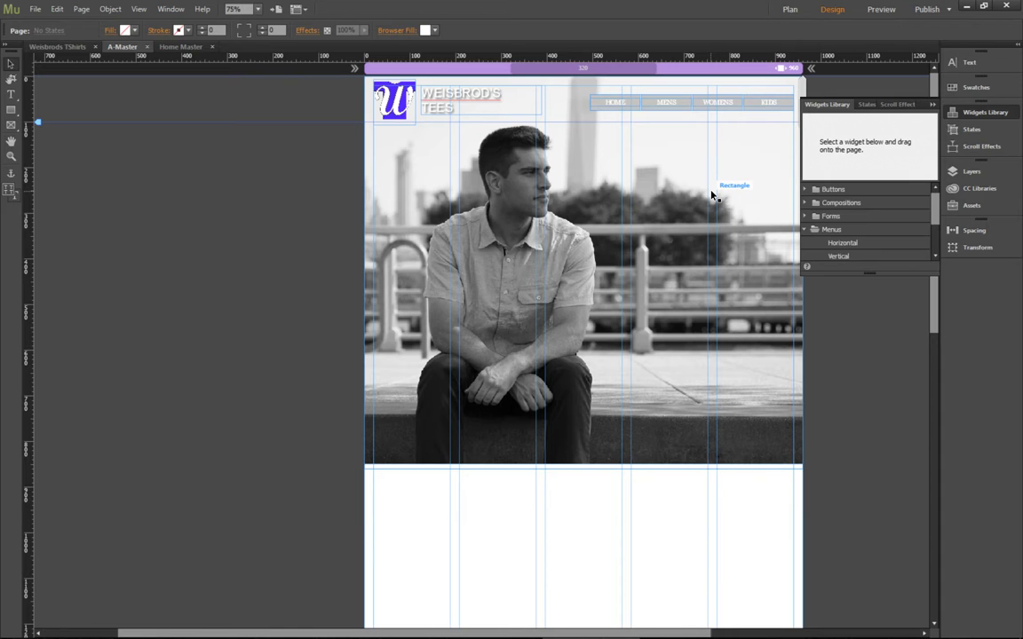
pyautogui.hotkey('alt', 'Tab')
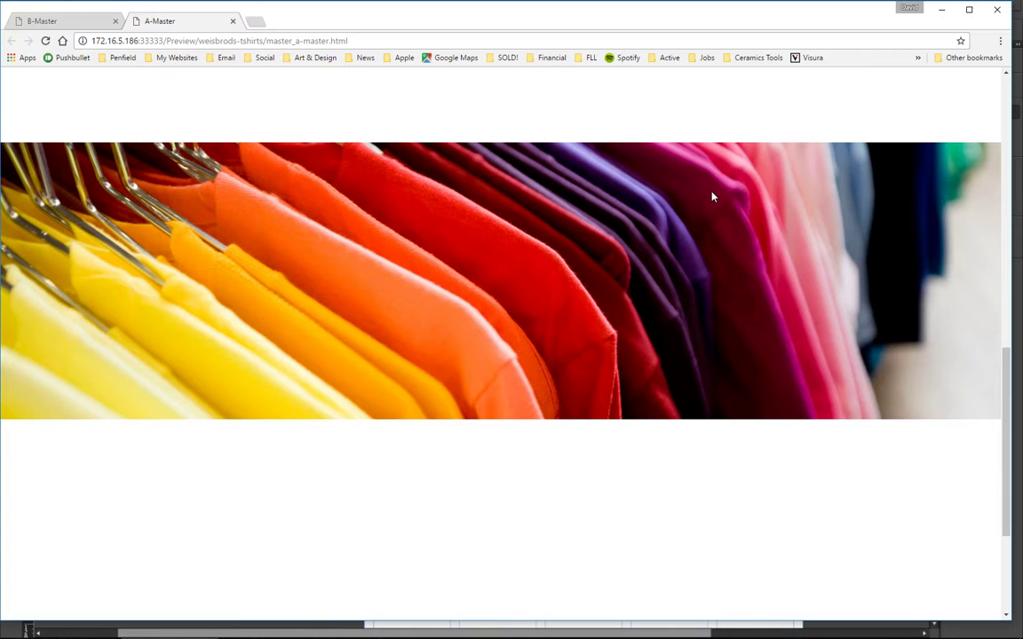
pyautogui.scroll(10, 581, 156)
pyautogui.scroll(3, 590, 170)
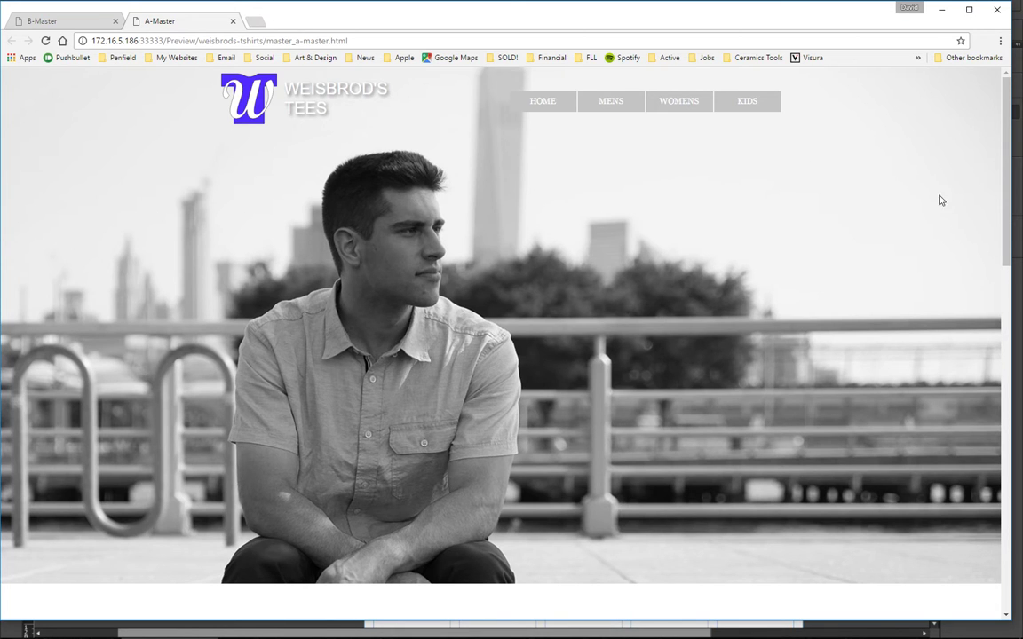
pyautogui.scroll(-9, 687, 296)
pyautogui.scroll(3, 641, 317)
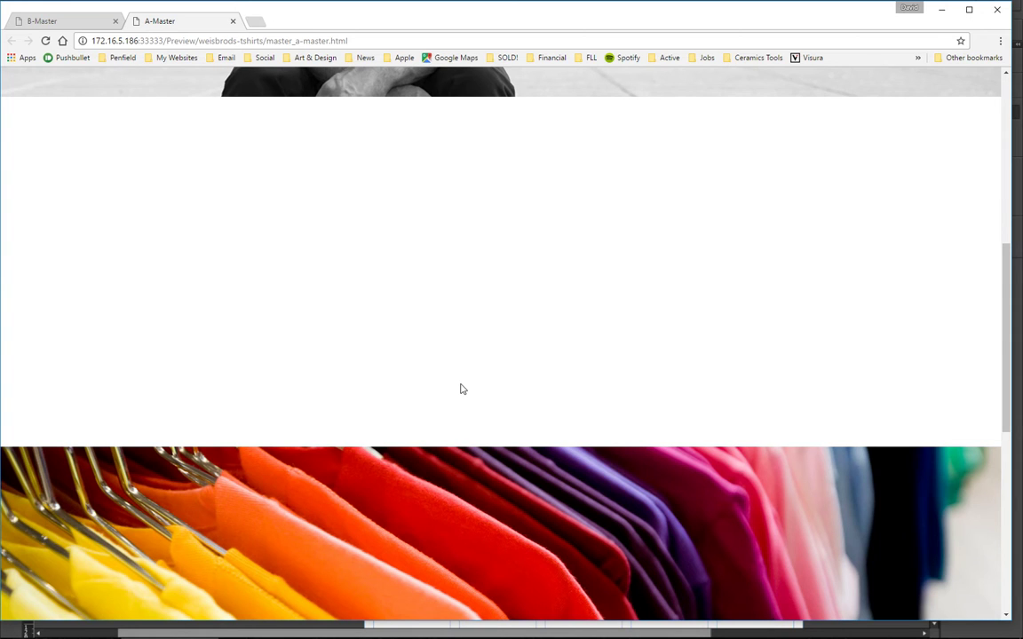
# - Switch back to Muse and move the lower white rectangle and the footer bar together down to Y 2289
pyautogui.hotkey('alt', 'Tab')
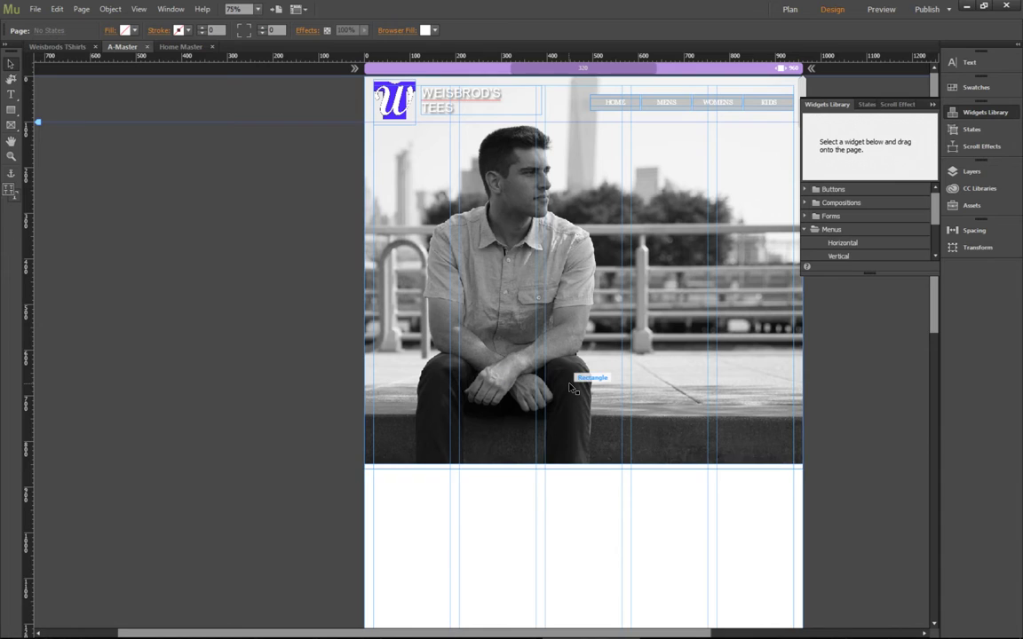
pyautogui.scroll(-6, 879, 364)
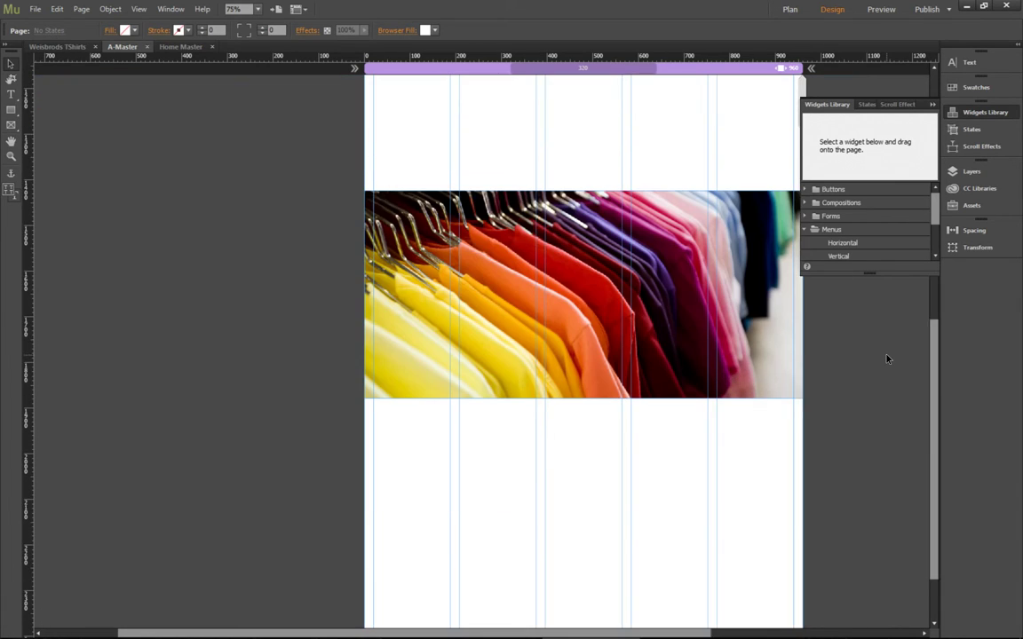
pyautogui.scroll(-2, 874, 367)
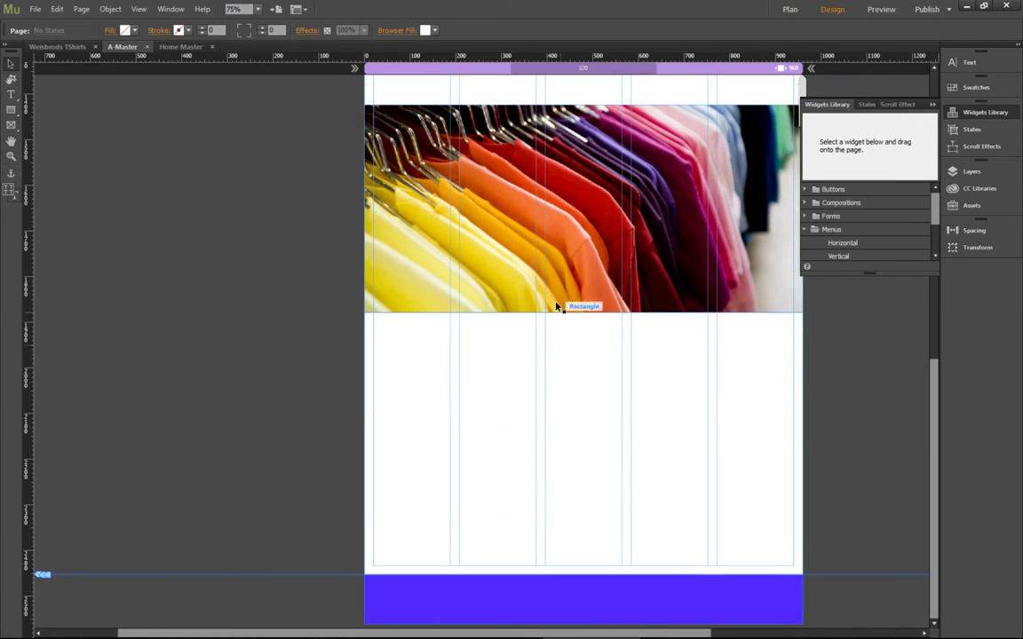
pyautogui.click(587, 369)
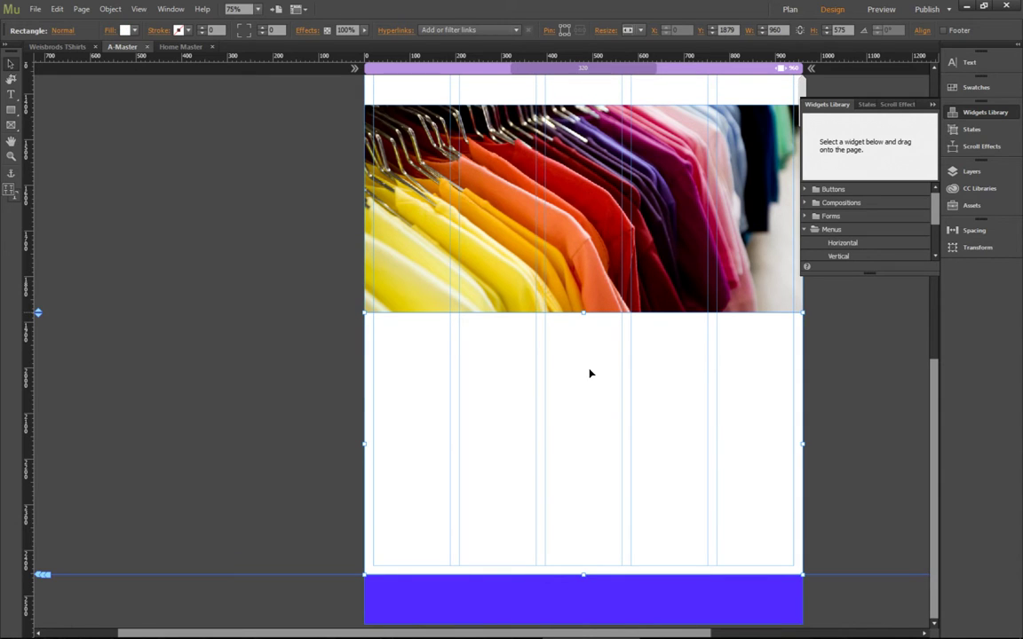
pyautogui.keyDown('shift'); pyautogui.click(588, 587); pyautogui.keyUp('shift')
pyautogui.moveTo(604, 374); pyautogui.dragTo(623, 568)
# - Extend the T-shirt image rectangle downward and set its height to 750 px
pyautogui.hotkey('ctrl', '-')
pyautogui.hotkey('ctrl', '-')
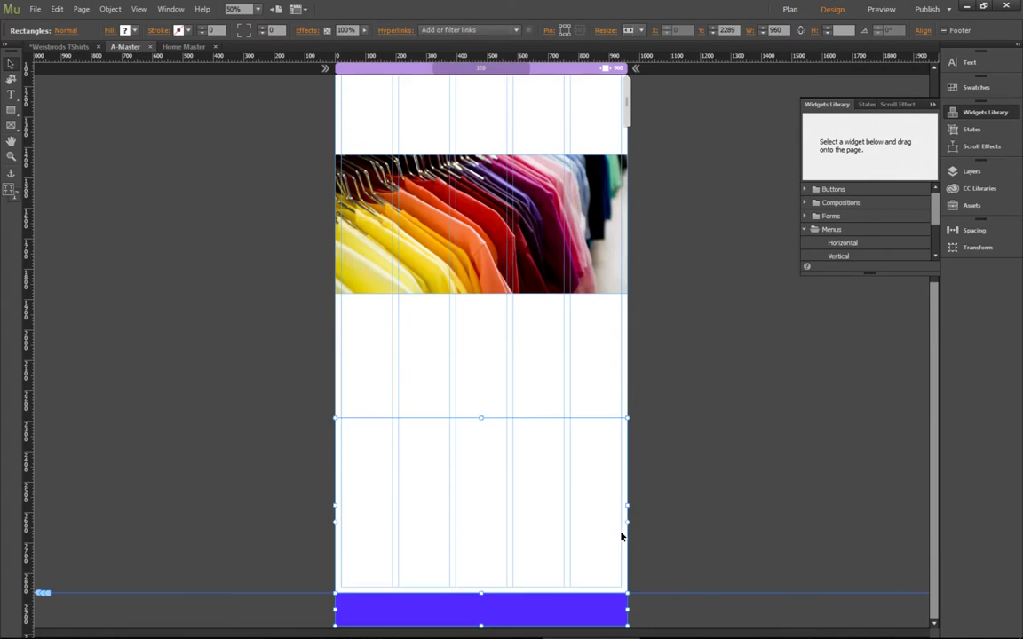
pyautogui.click(411, 344)
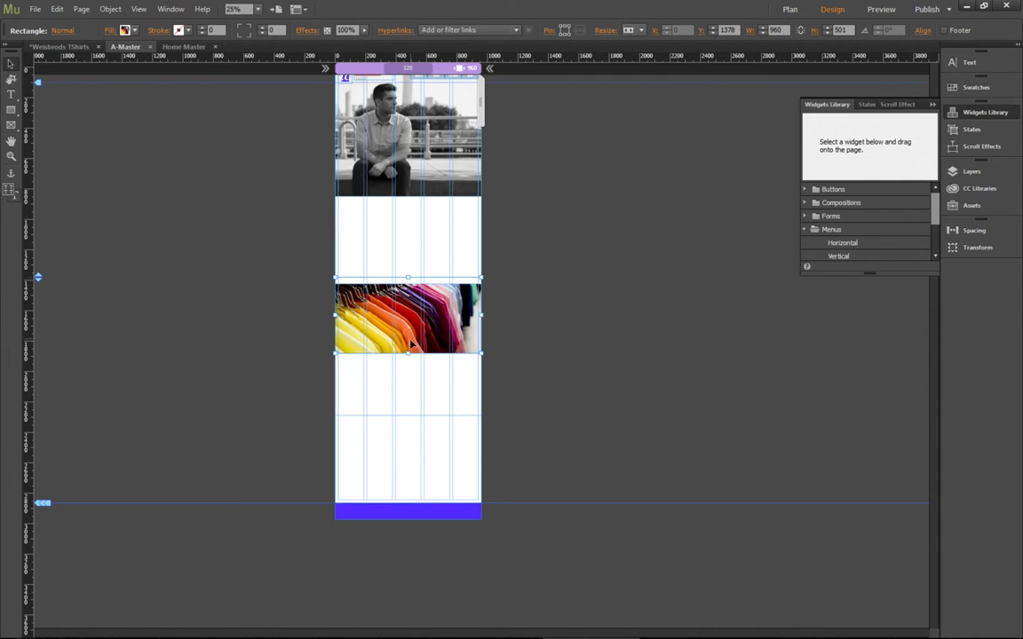
pyautogui.moveTo(407, 355); pyautogui.dragTo(413, 393)
pyautogui.click(431, 184)
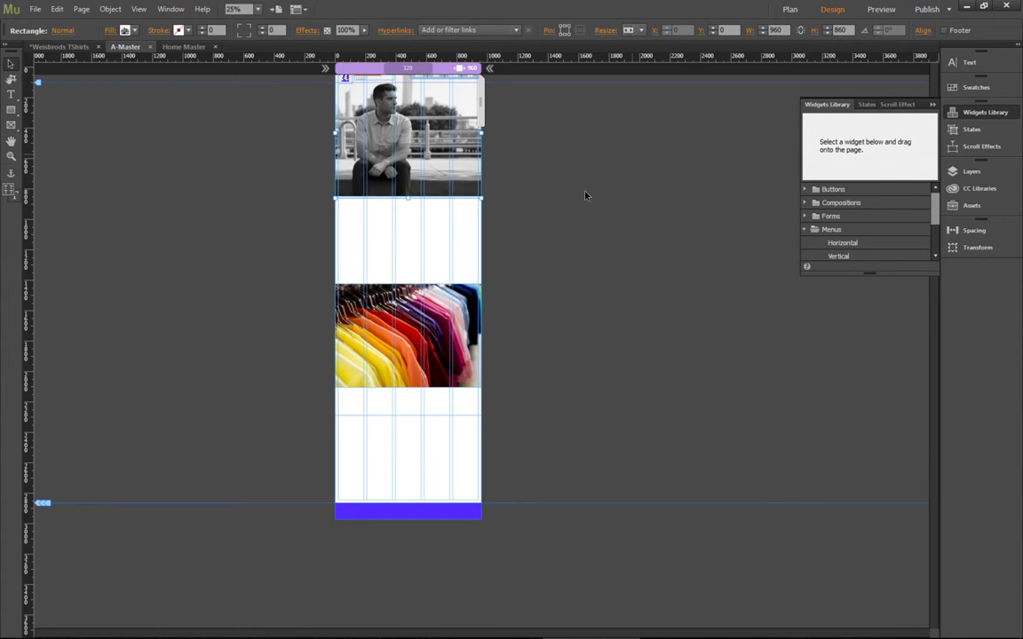
pyautogui.click(417, 378)
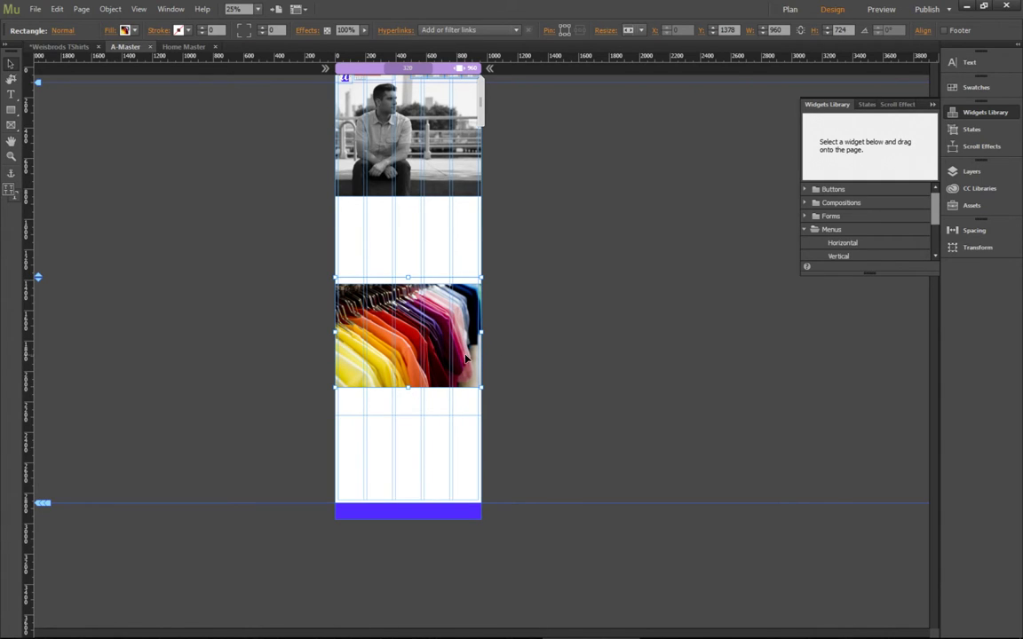
pyautogui.click(843, 31)
pyautogui.write('750')
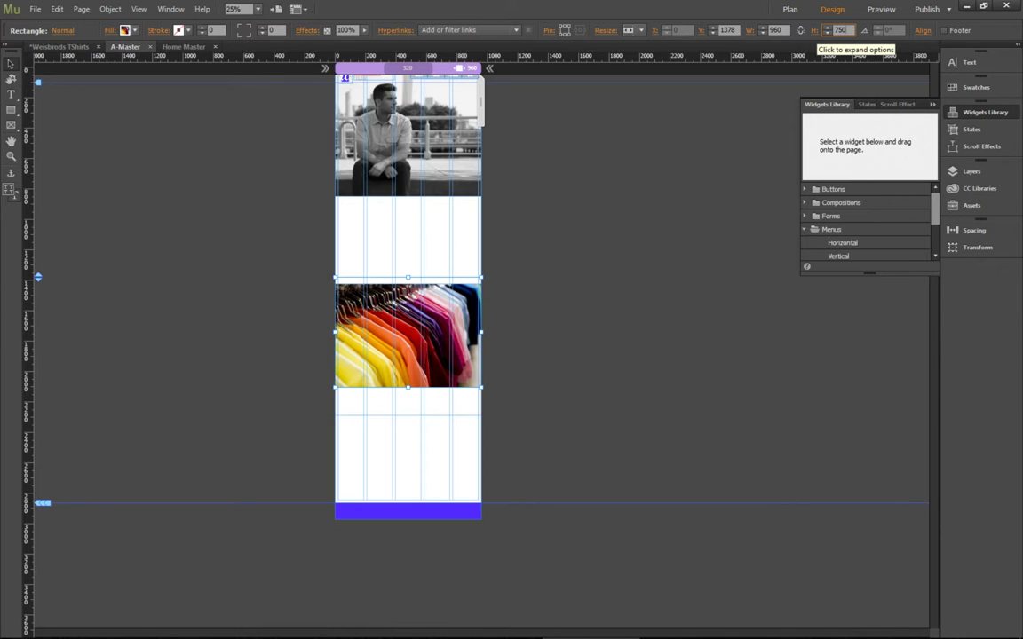
pyautogui.press('Return')
# - Move the lower white rectangle and the footer bar together up against the T-shirt image's lower edge at Y 2128
pyautogui.click(417, 464)
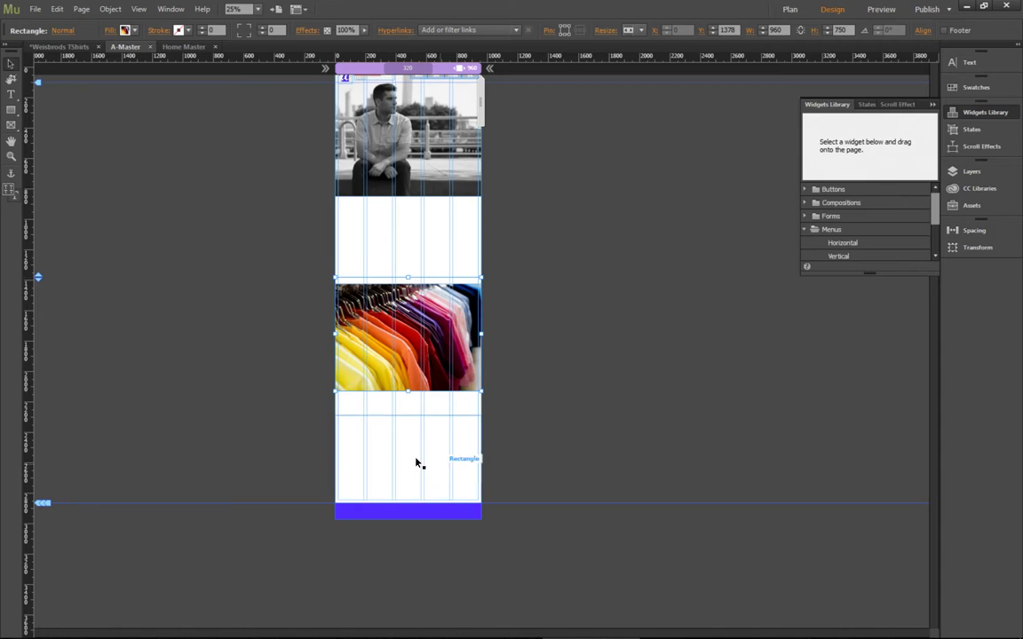
pyautogui.keyDown('shift'); pyautogui.click(422, 513); pyautogui.keyUp('shift')
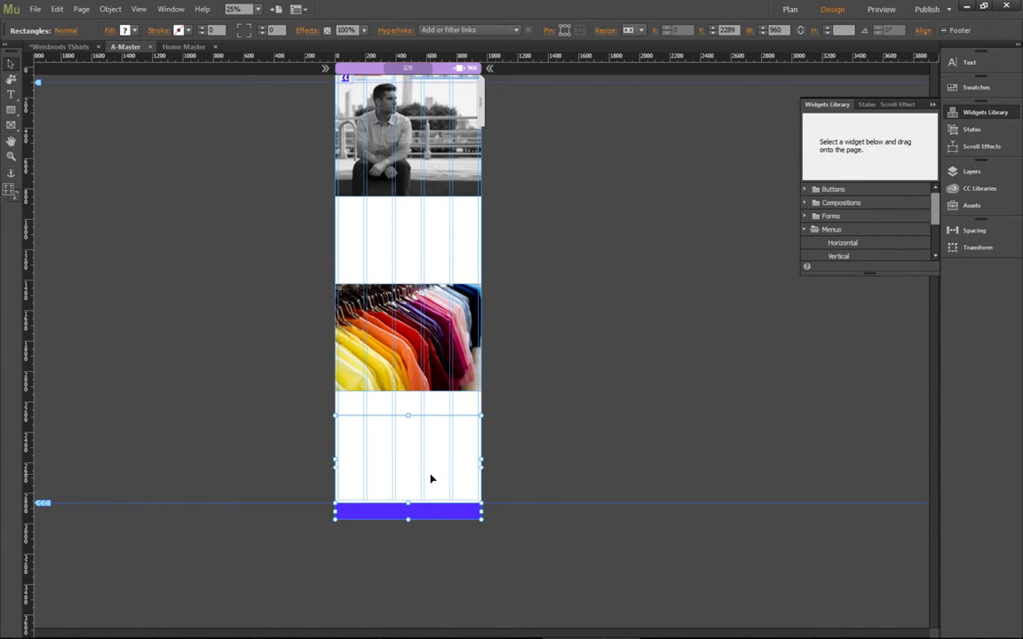
pyautogui.moveTo(431, 476); pyautogui.dragTo(429, 454)
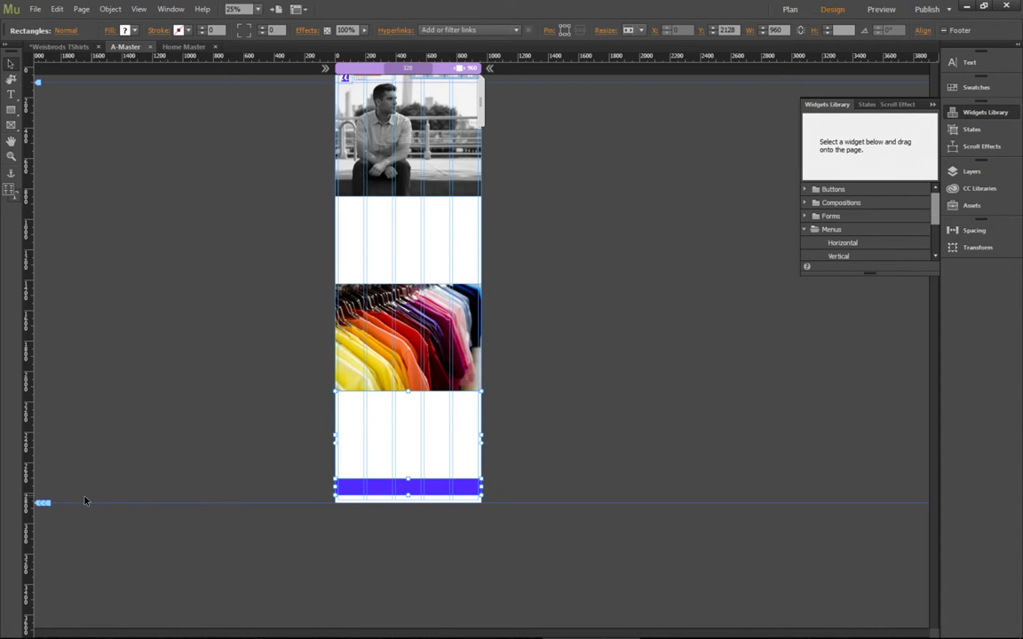
# - Undo the joint move and place the lower white rectangle against the T-shirt image, with the footer bar directly beneath it at Y 2703
pyautogui.hotkey('ctrl', 'z')
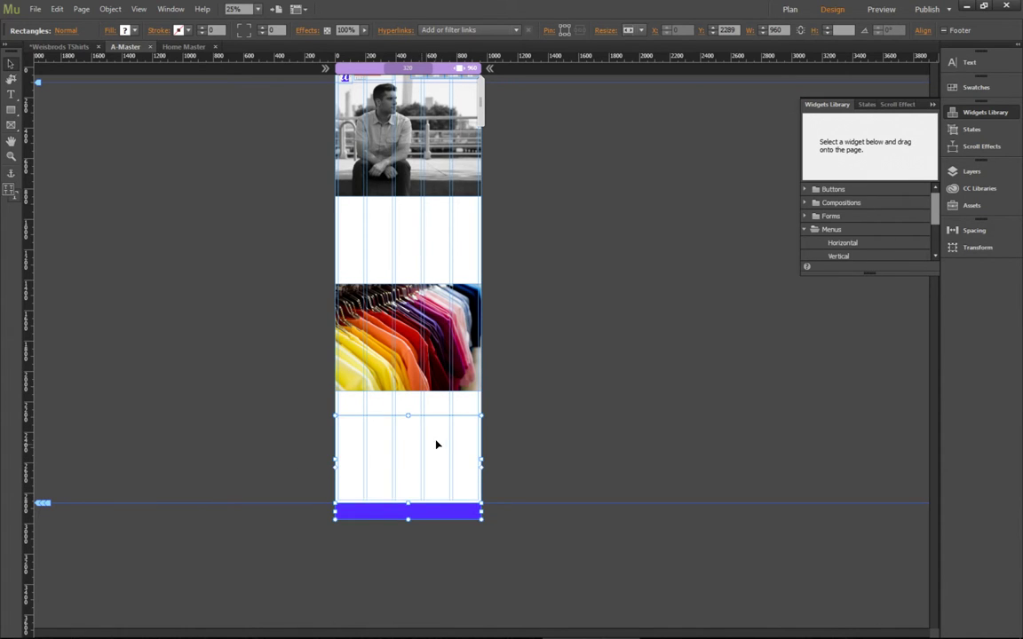
pyautogui.click(570, 433)
pyautogui.click(458, 448)
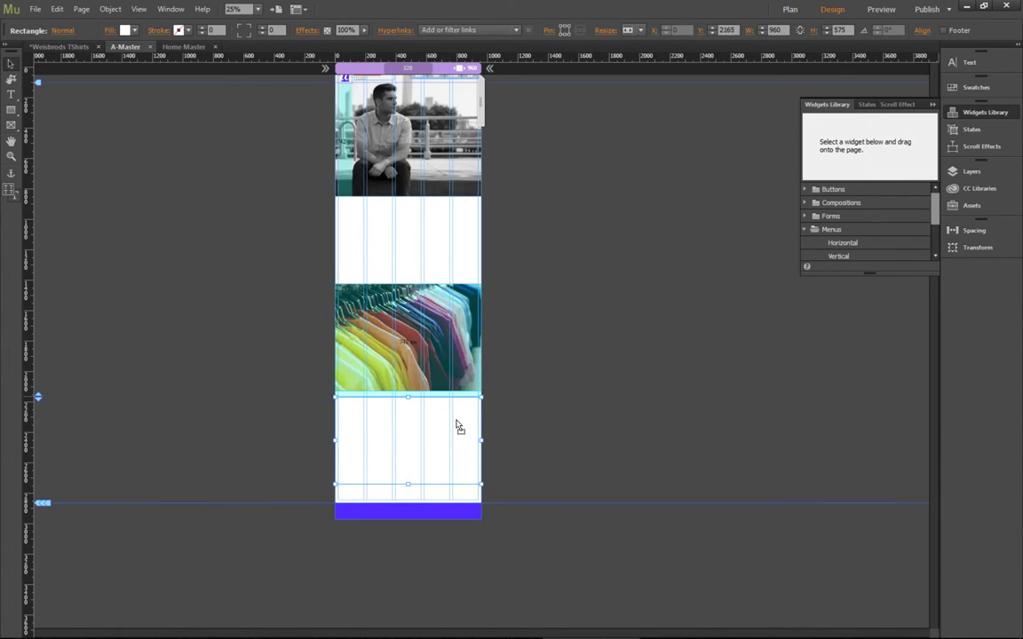
pyautogui.click(433, 515)
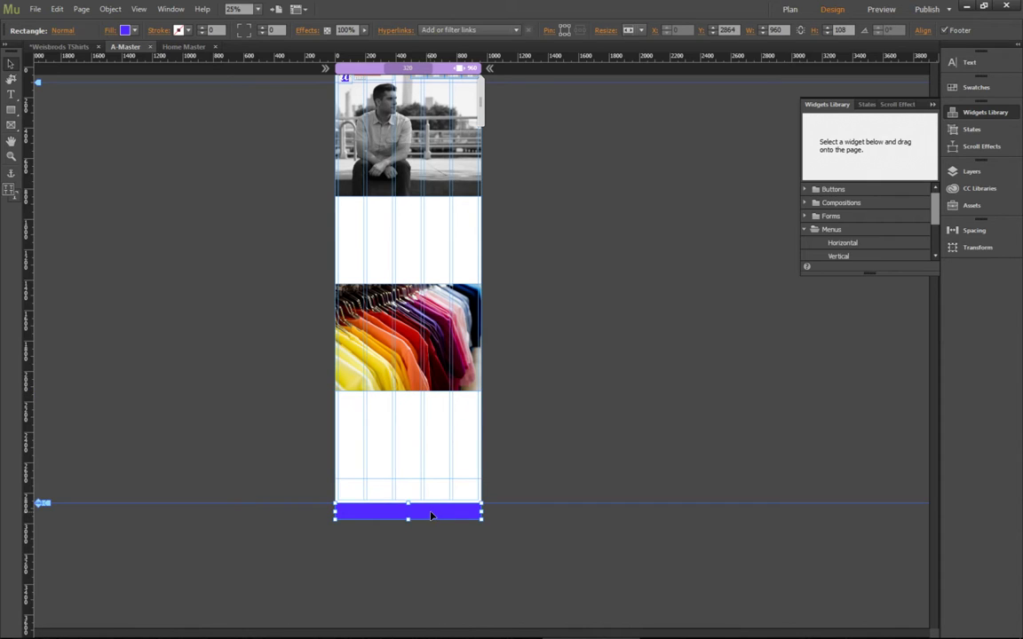
pyautogui.moveTo(433, 514); pyautogui.dragTo(434, 489)
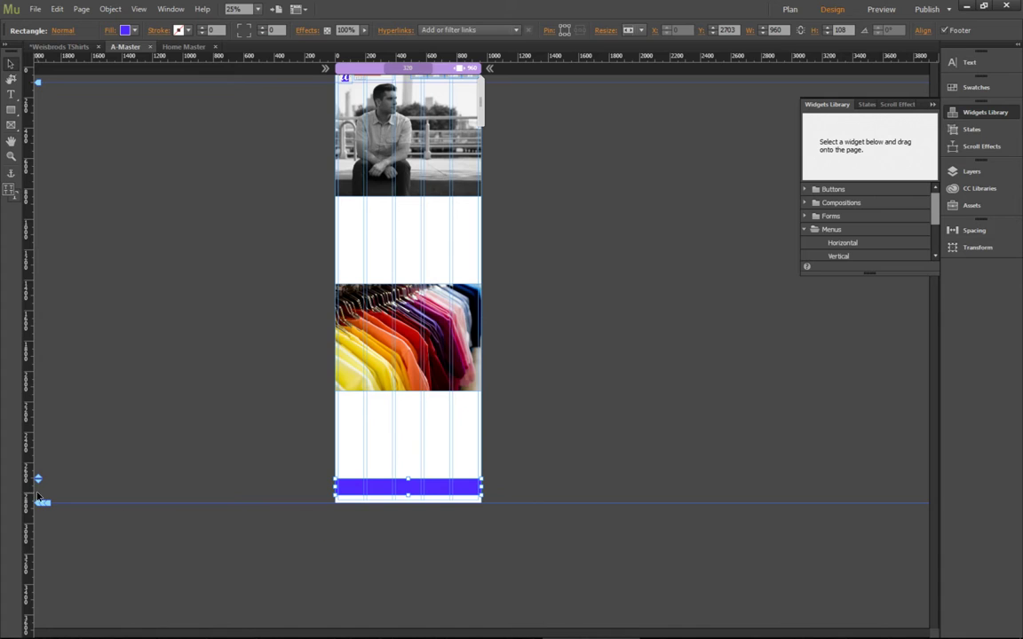
# - Align the page-bottom guides with the footer bar's lower edge and the footer guide with its upper edge, and save the site
pyautogui.hotkey('ctrl', '=')
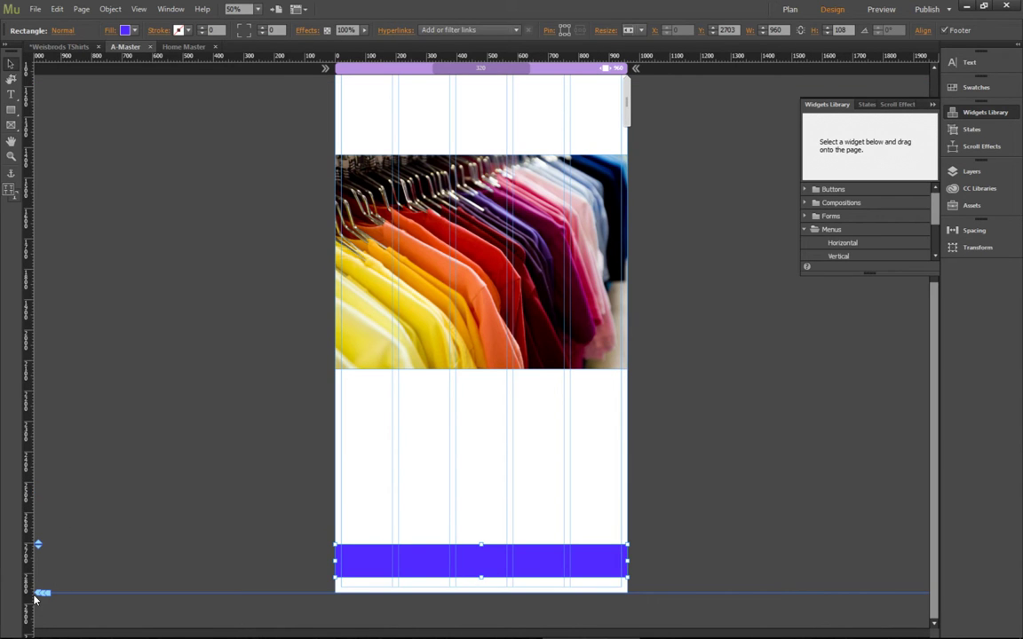
pyautogui.moveTo(40, 592); pyautogui.dragTo(40, 578)
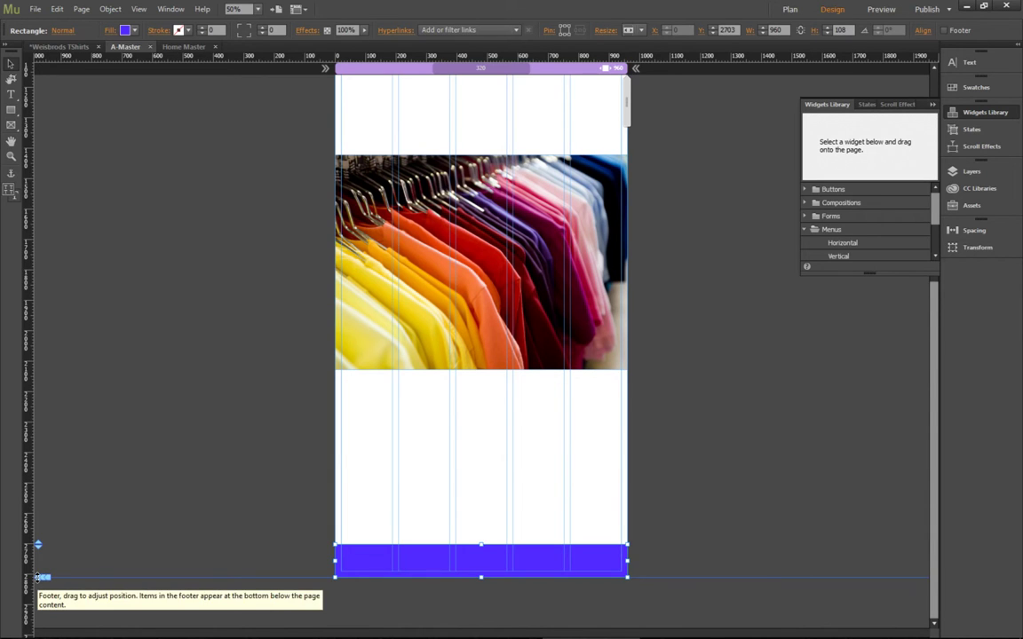
pyautogui.moveTo(38, 577); pyautogui.dragTo(44, 550)
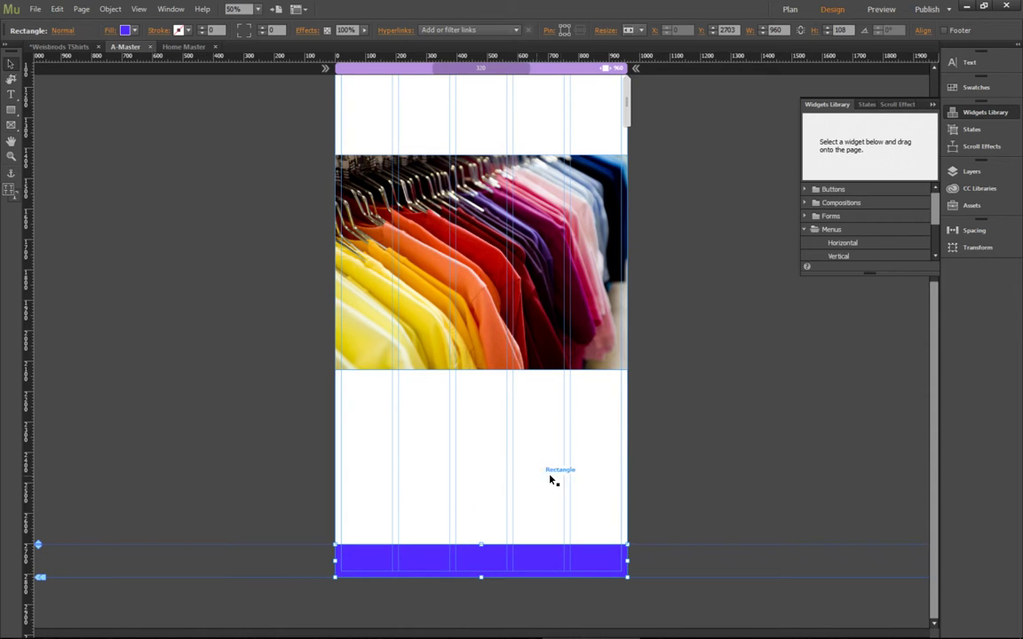
pyautogui.click(684, 461)
pyautogui.hotkey('ctrl', 's')
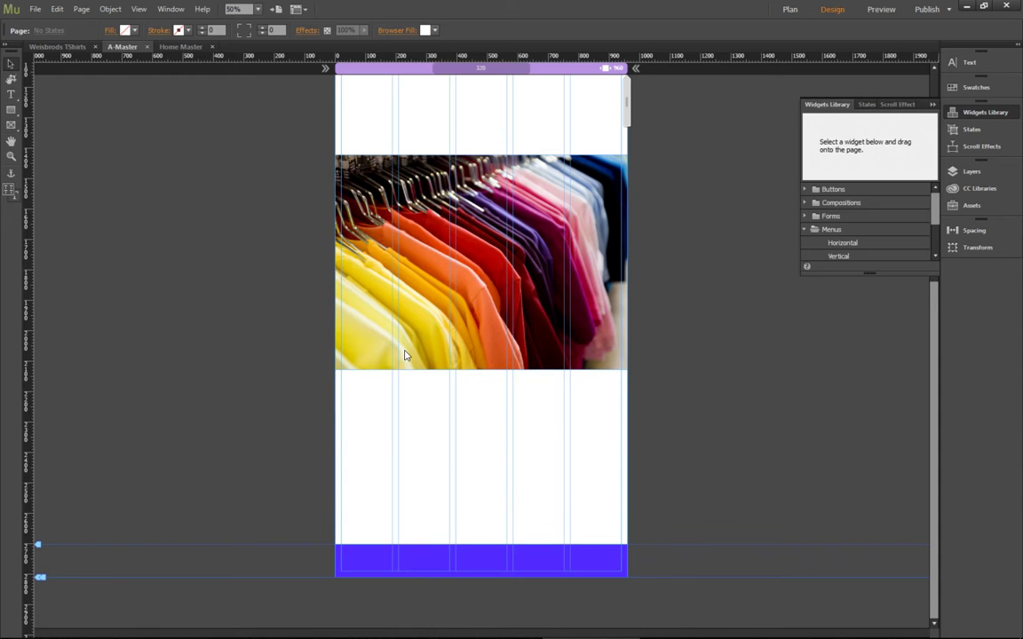
# - Preview A-Master in the browser and examine the hero image, white areas, T-shirt image band and footer
pyautogui.hotkey('ctrl', 'alt', 'e')
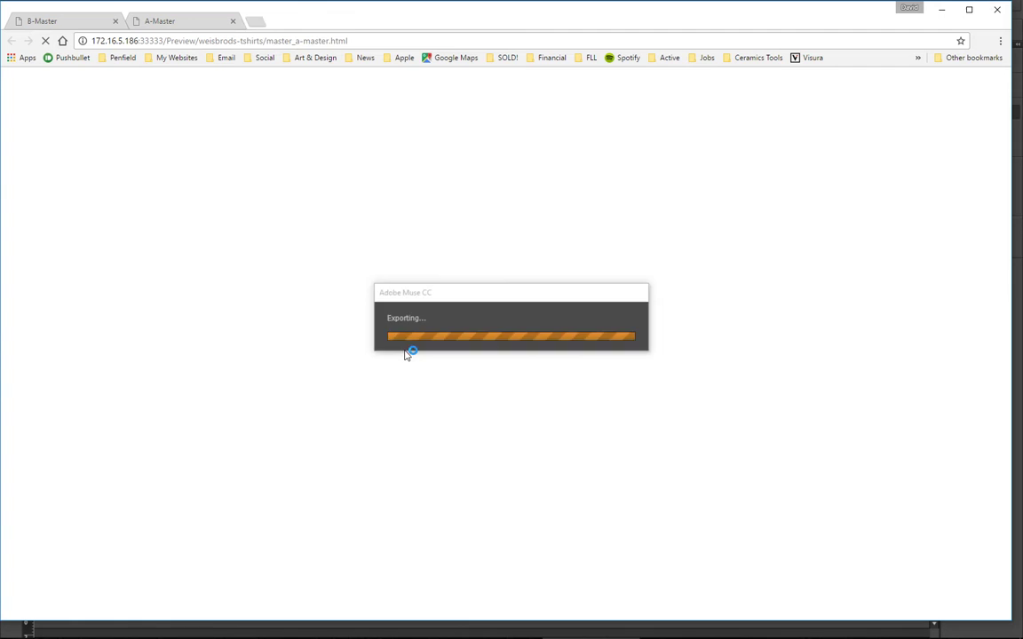
pyautogui.scroll(-10, 404, 354)
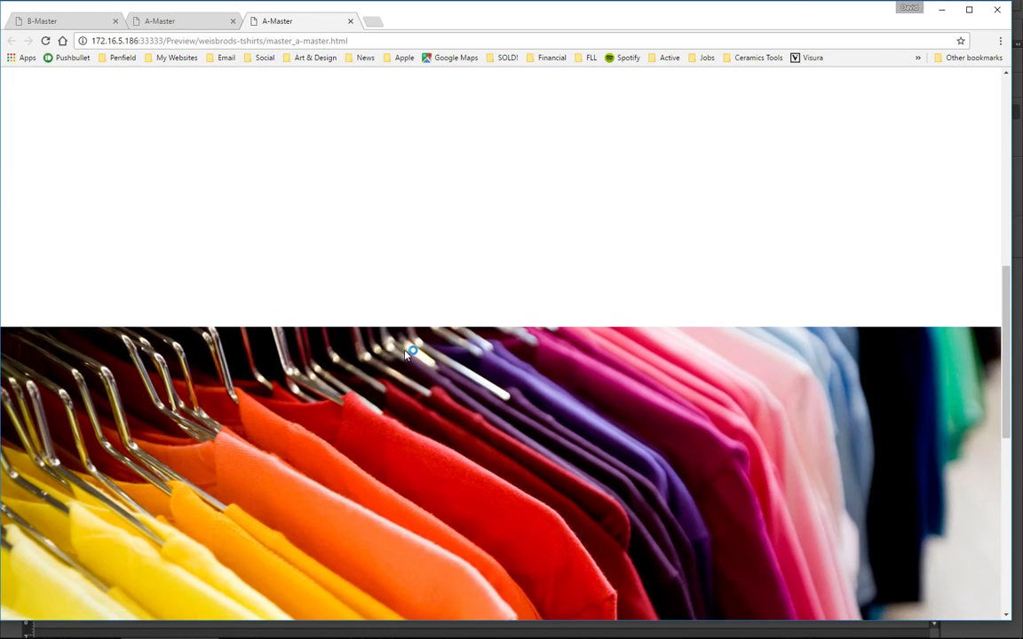
pyautogui.scroll(4, 405, 354)
pyautogui.scroll(-3, 405, 354)
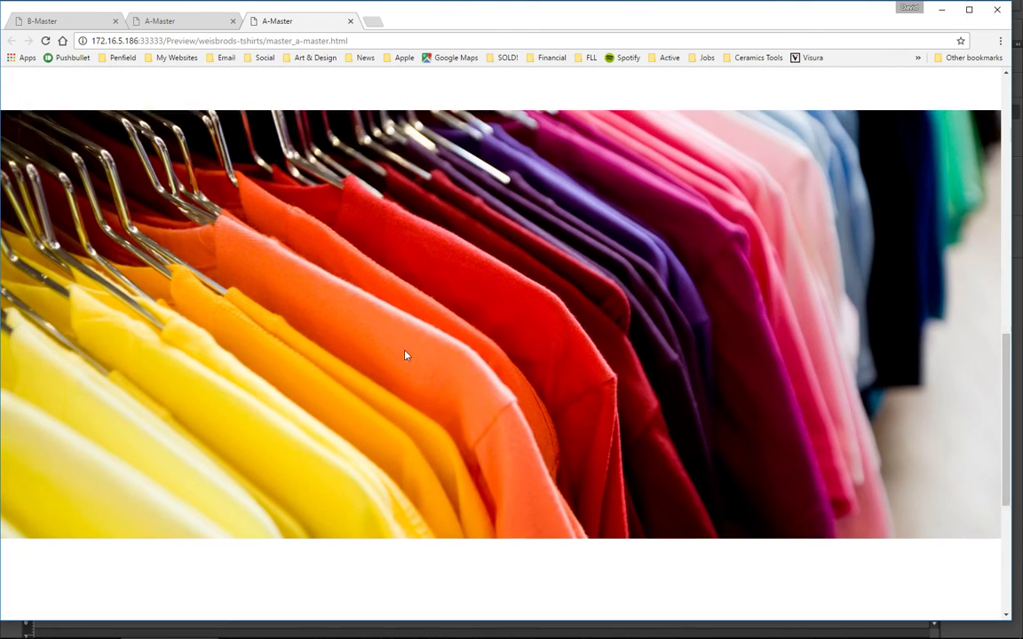
pyautogui.scroll(10, 405, 354)
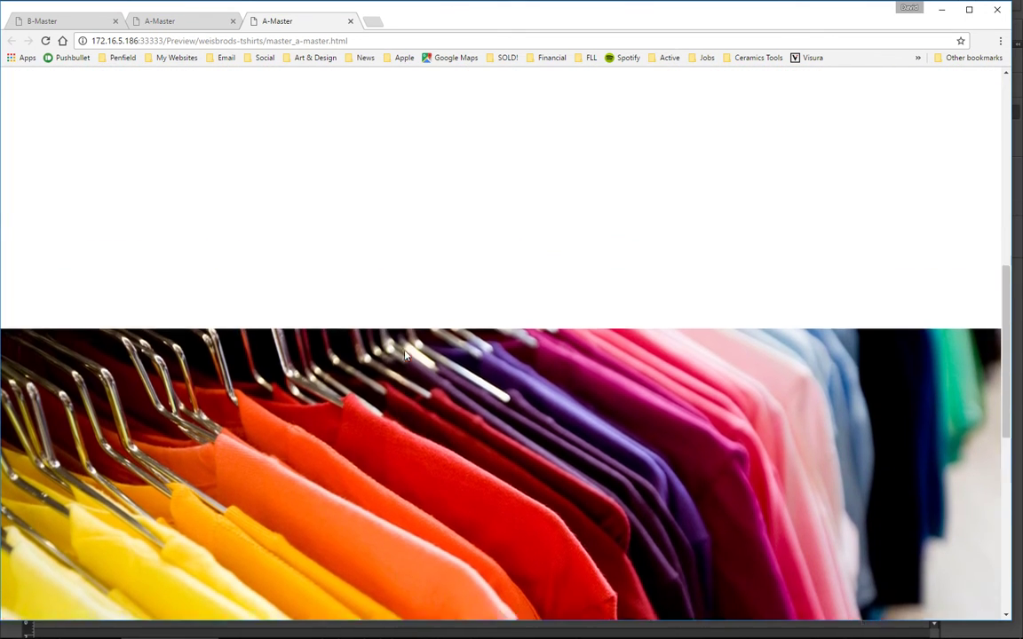
pyautogui.scroll(-10, 382, 227)
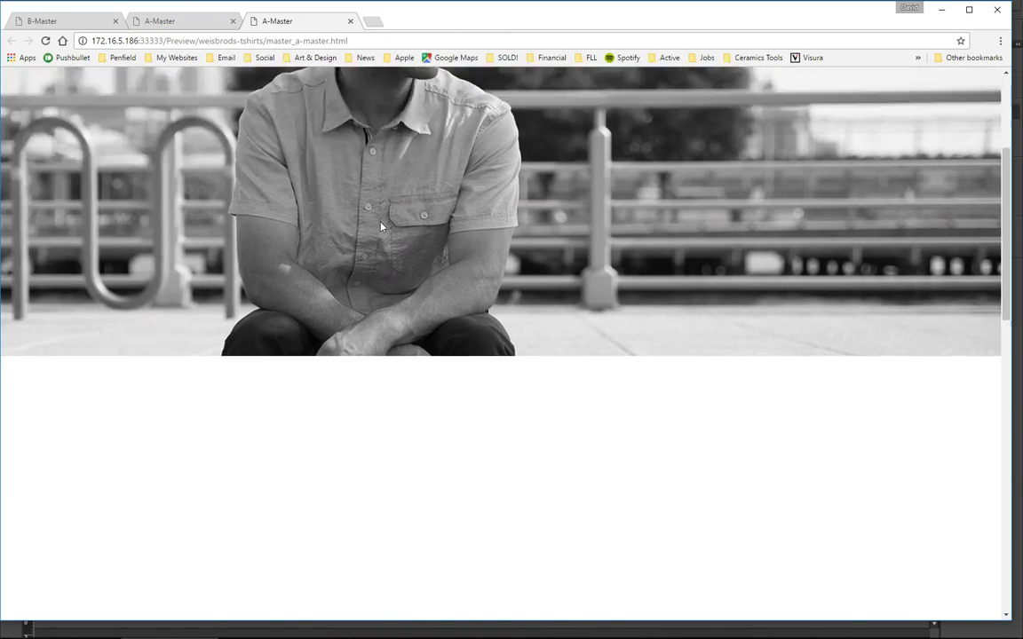
pyautogui.scroll(-4, 381, 227)
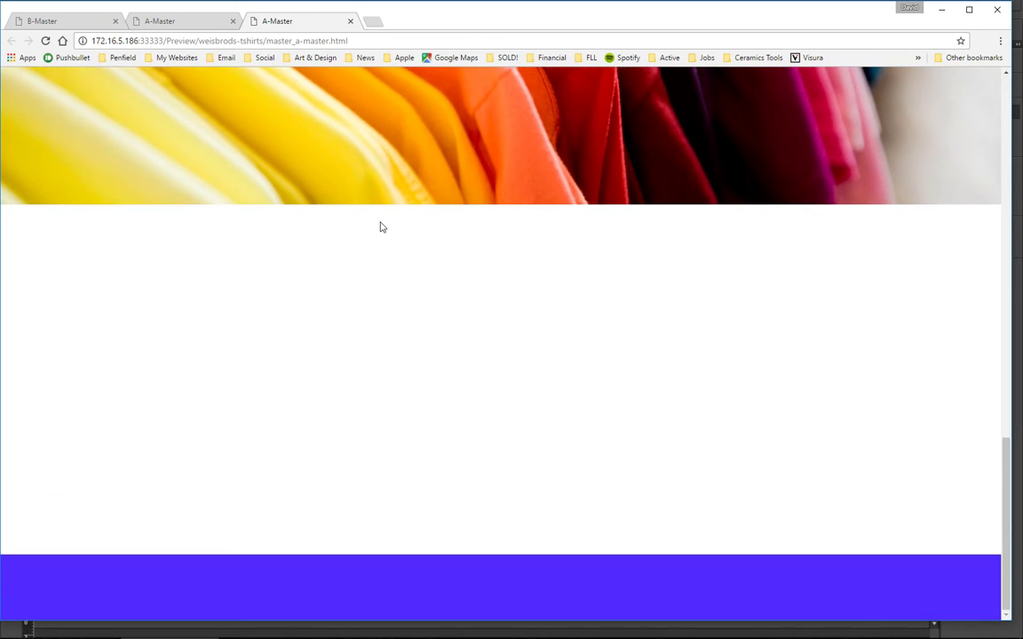
pyautogui.scroll(15, 382, 227)
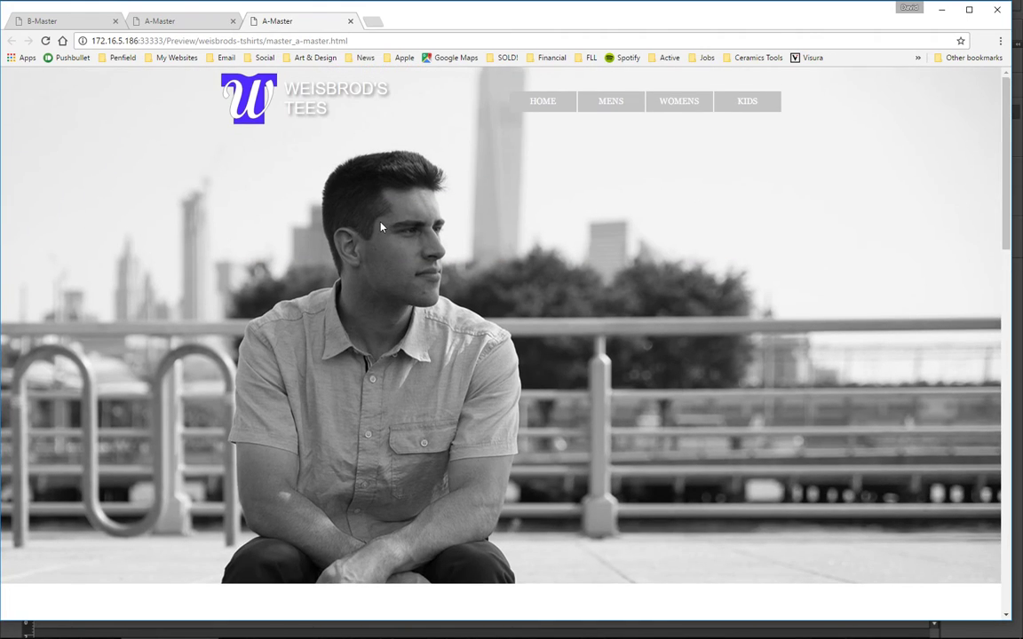
# - Check how the logo, brand name and menu behave when the preview page scrolls, and close that preview
pyautogui.scroll(-4, 387, 229)
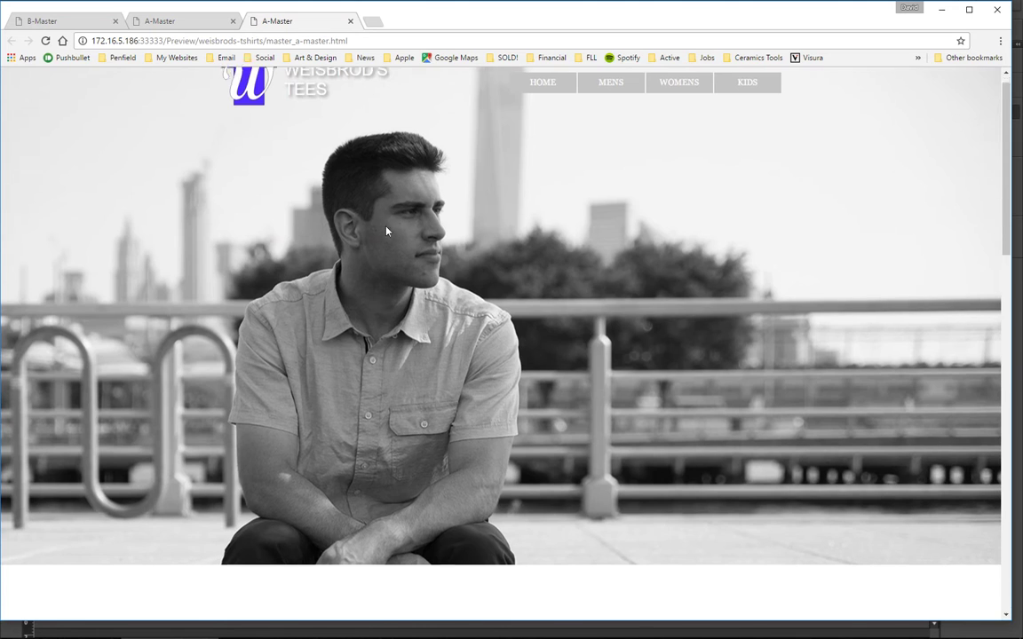
pyautogui.scroll(4, 388, 230)
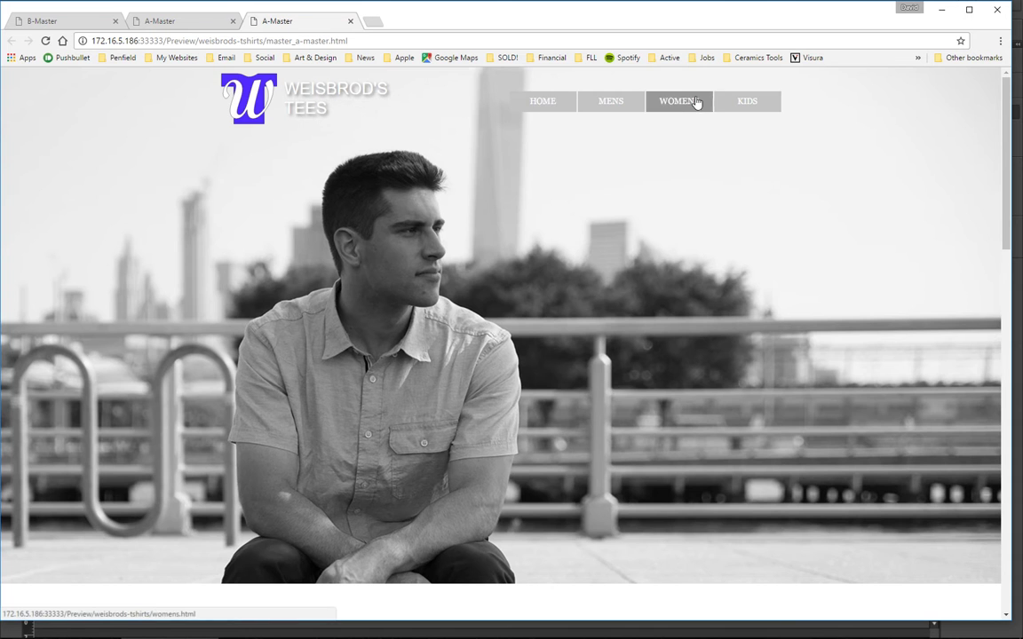
pyautogui.scroll(-4, 408, 240)
pyautogui.scroll(-5, 410, 255)
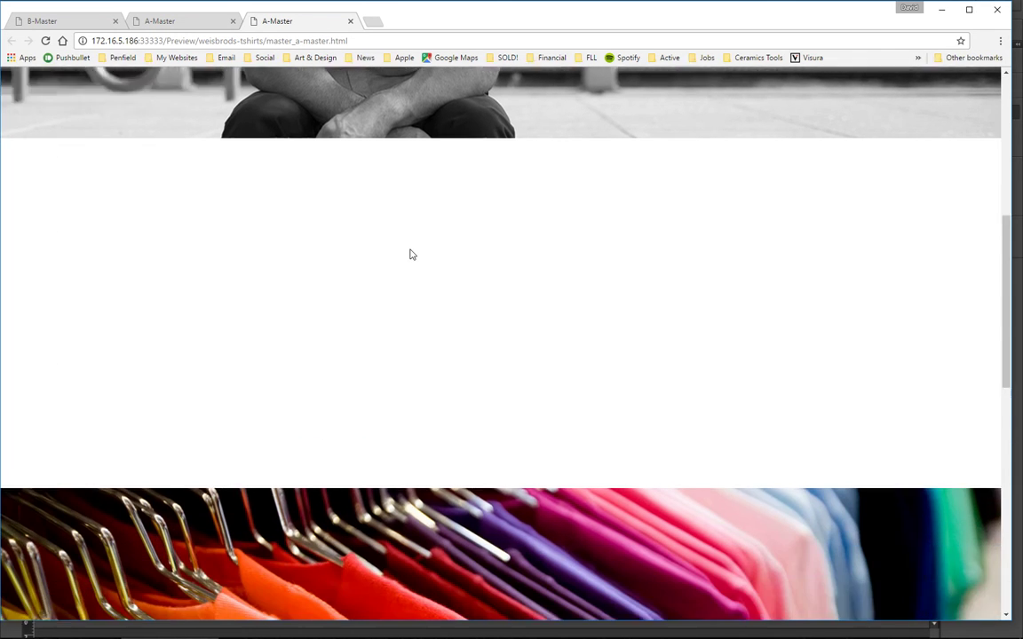
pyautogui.scroll(7, 410, 255)
pyautogui.scroll(2, 410, 255)
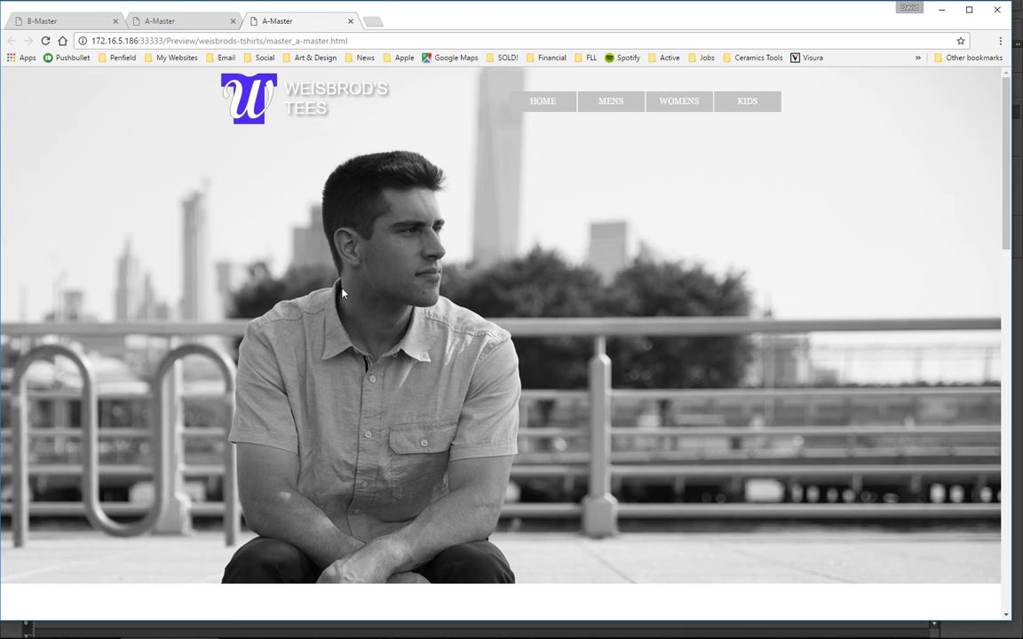
pyautogui.scroll(-2, 377, 290)
pyautogui.scroll(2, 376, 290)
pyautogui.hotkey('ctrl', 'w')
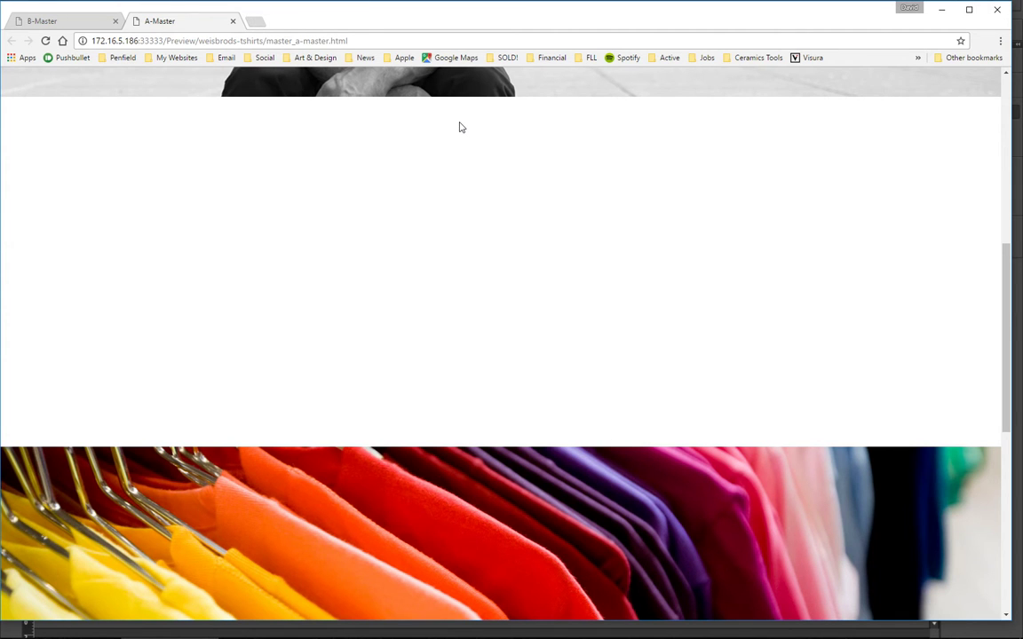
# - Switch back to Muse and pin the header logo image to the top-left of the browser
pyautogui.hotkey('alt', 'Tab')
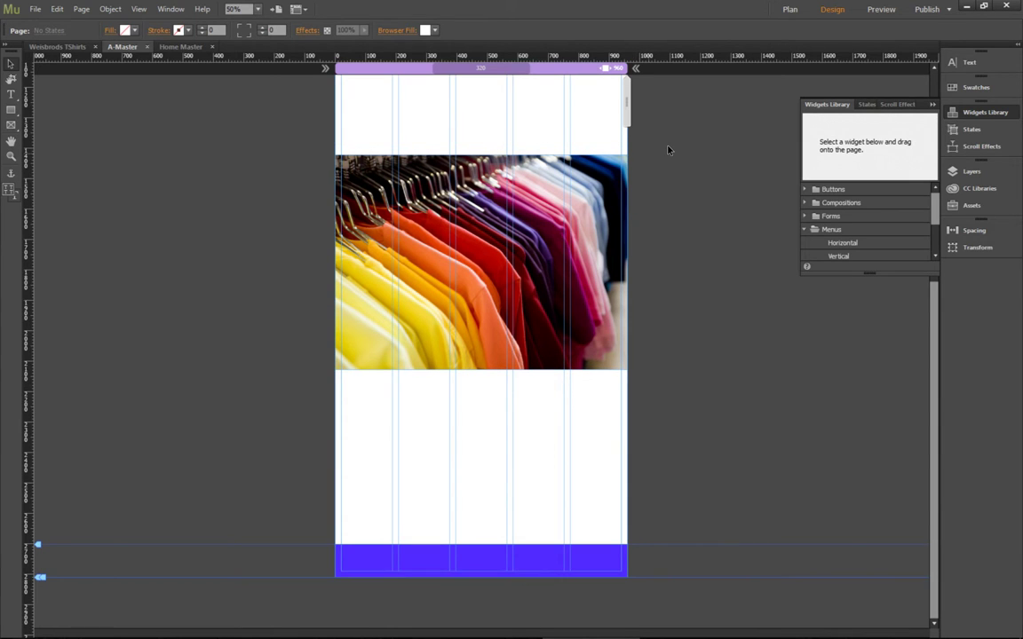
pyautogui.scroll(5, 671, 149)
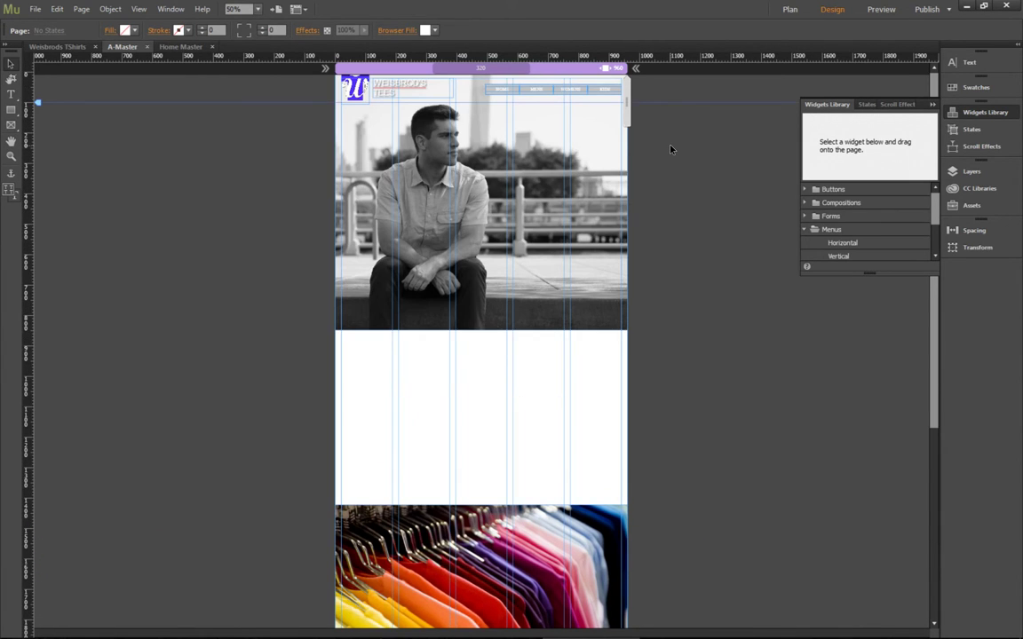
pyautogui.hotkey('ctrl', '=')
pyautogui.hotkey('ctrl', '=')
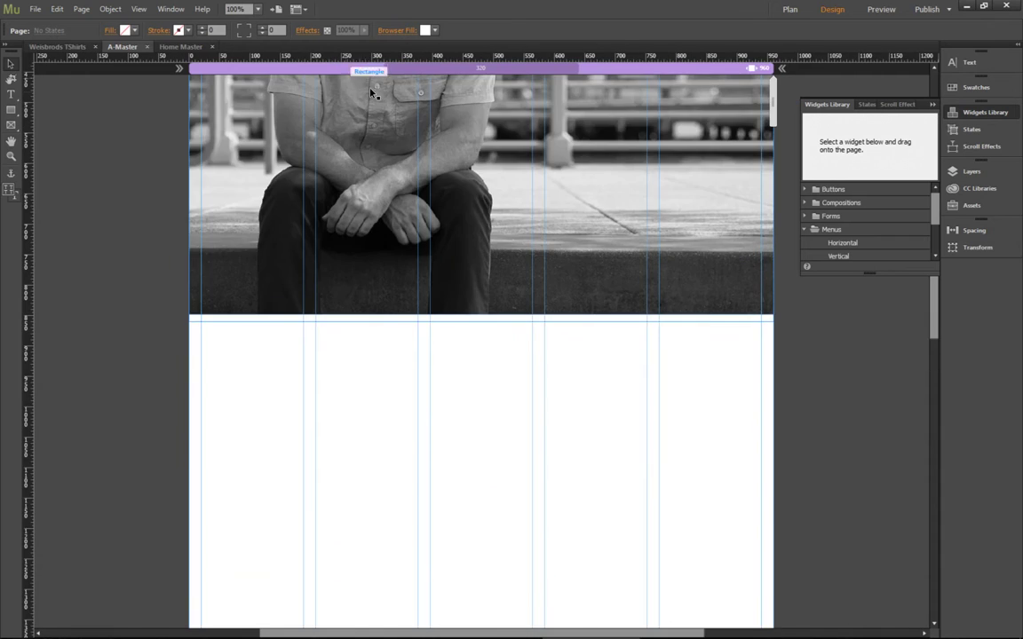
pyautogui.scroll(5, 371, 92)
pyautogui.click(228, 115)
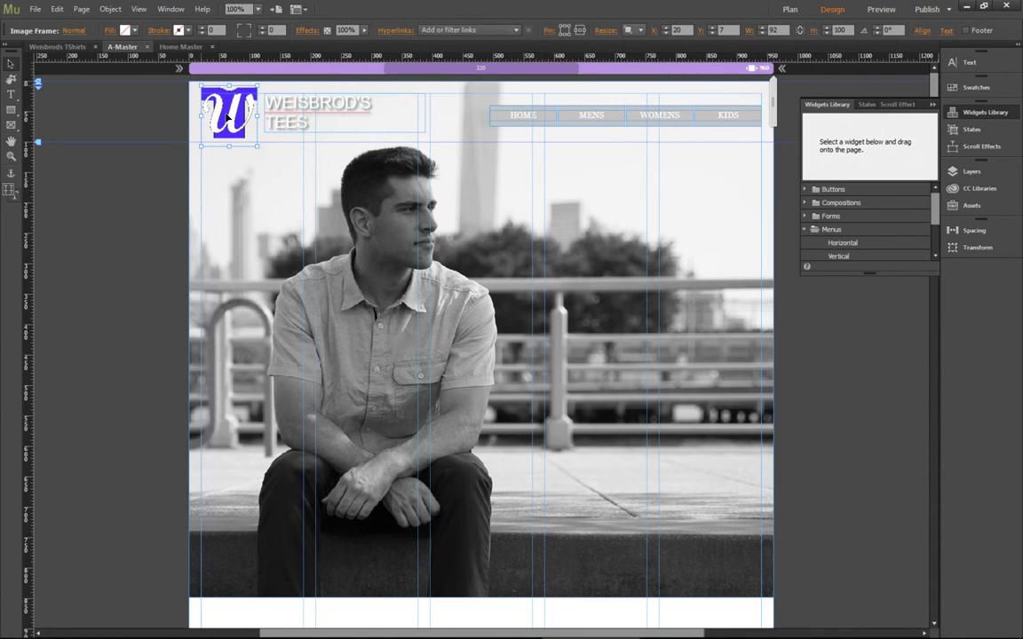
pyautogui.click(548, 32)
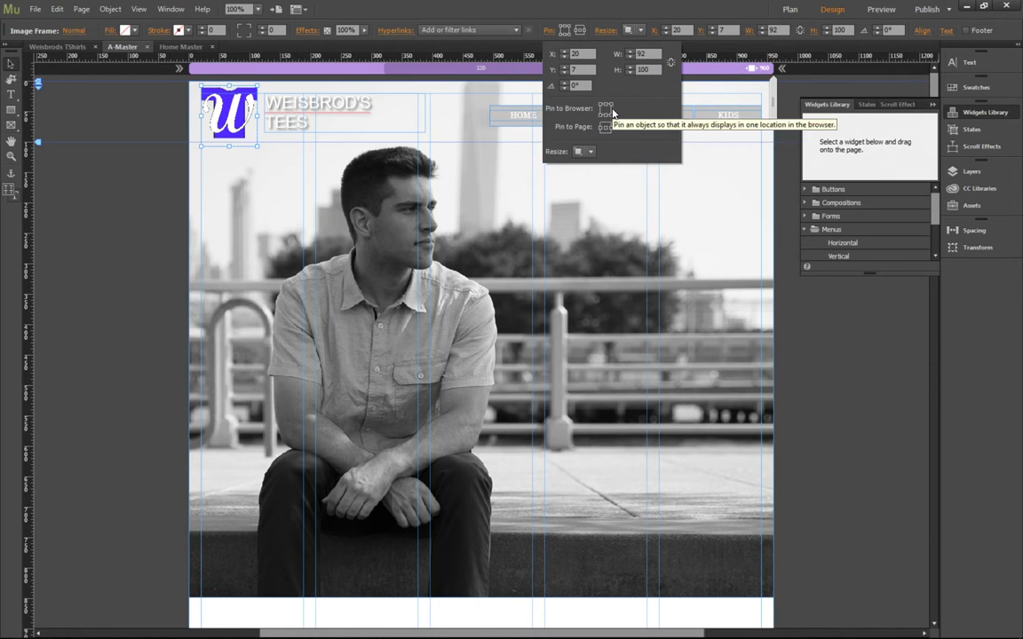
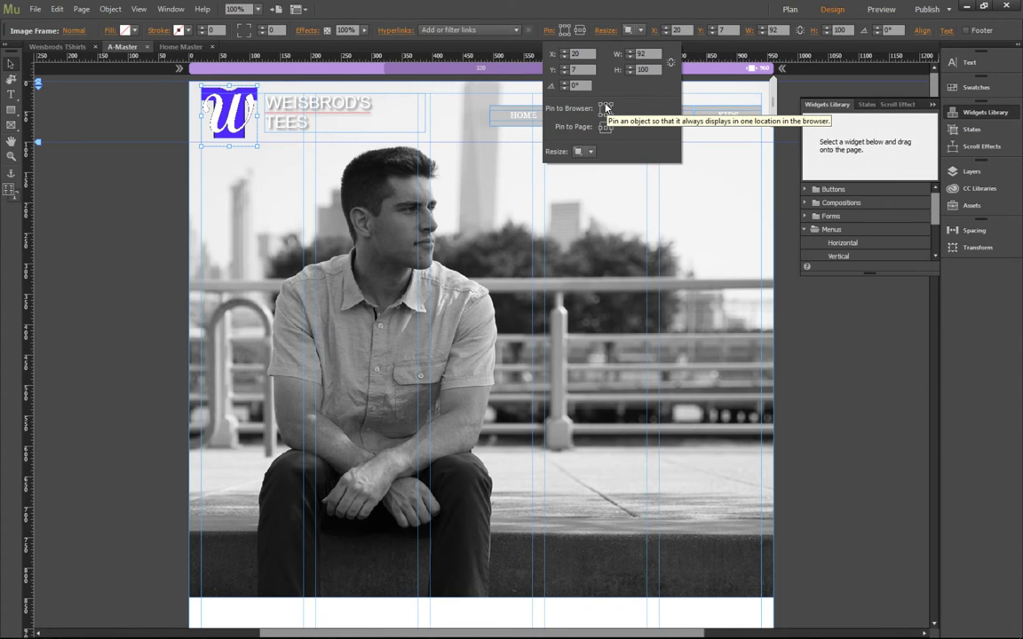
pyautogui.click(605, 106)
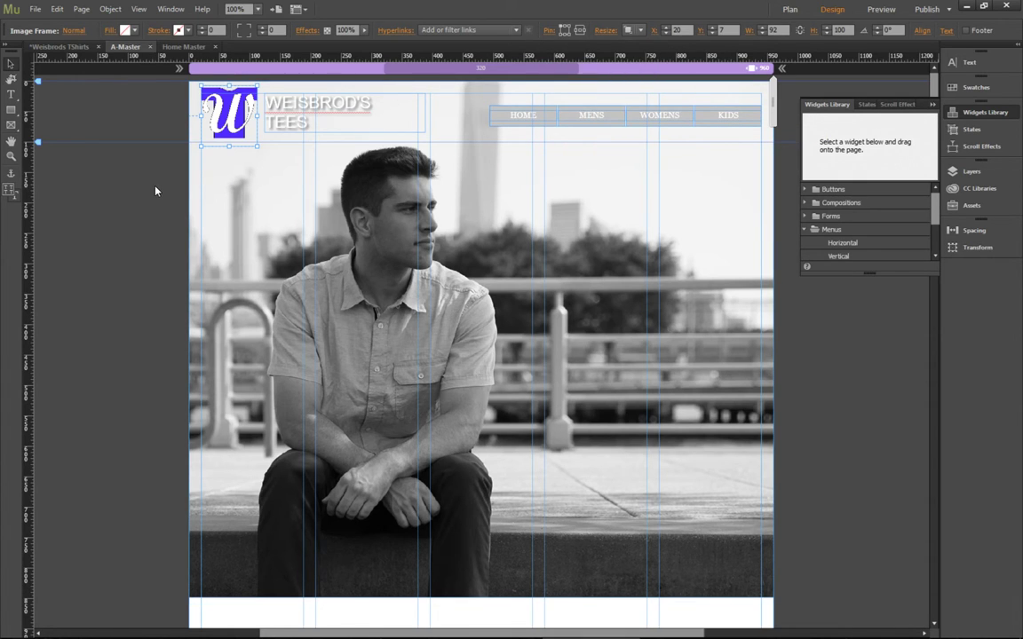
# - Save the site, check the pinned logo's position in a browser preview of A-Master, and return to Muse
pyautogui.hotkey('ctrl', 's')
pyautogui.hotkey('ctrl', 'shift', 'e')
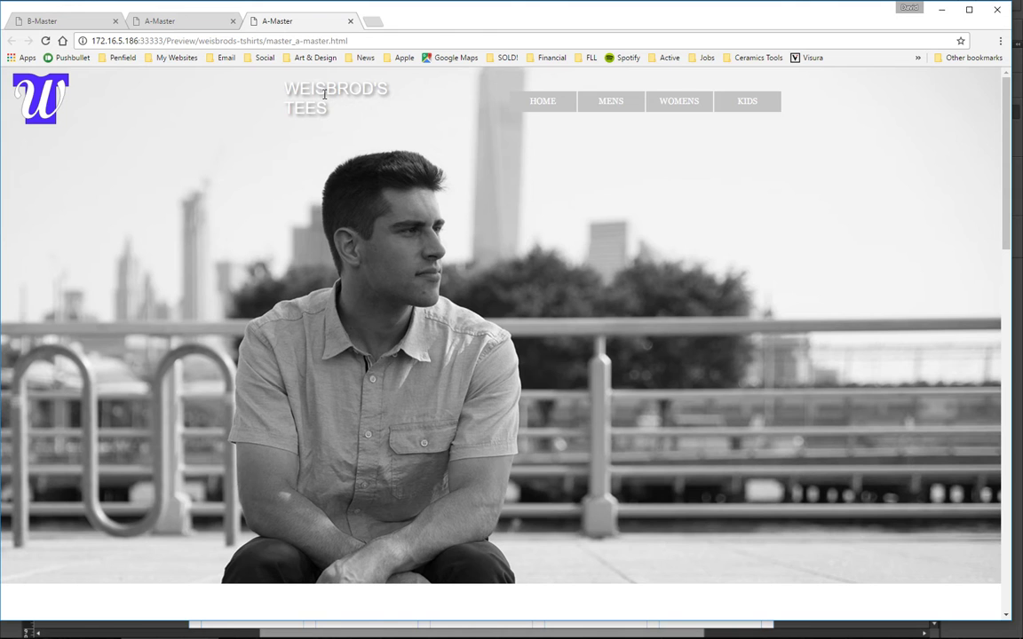
pyautogui.hotkey('alt', 'Tab')
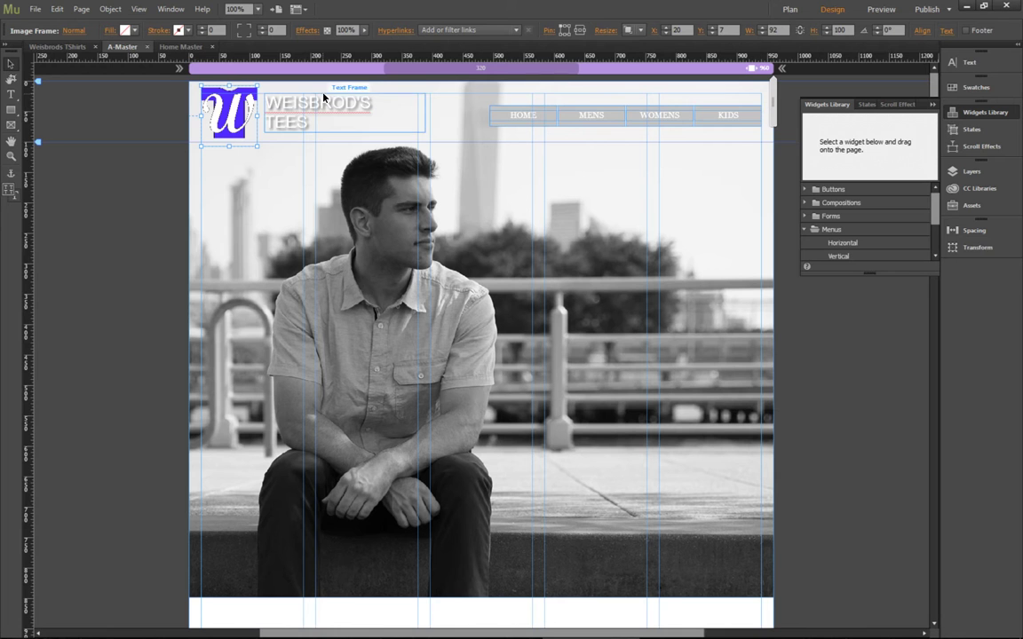
# - Pin the header logo, the brand name text frame and the navigation menu to the top centre of the browser
pyautogui.click(547, 30)
pyautogui.click(607, 108)
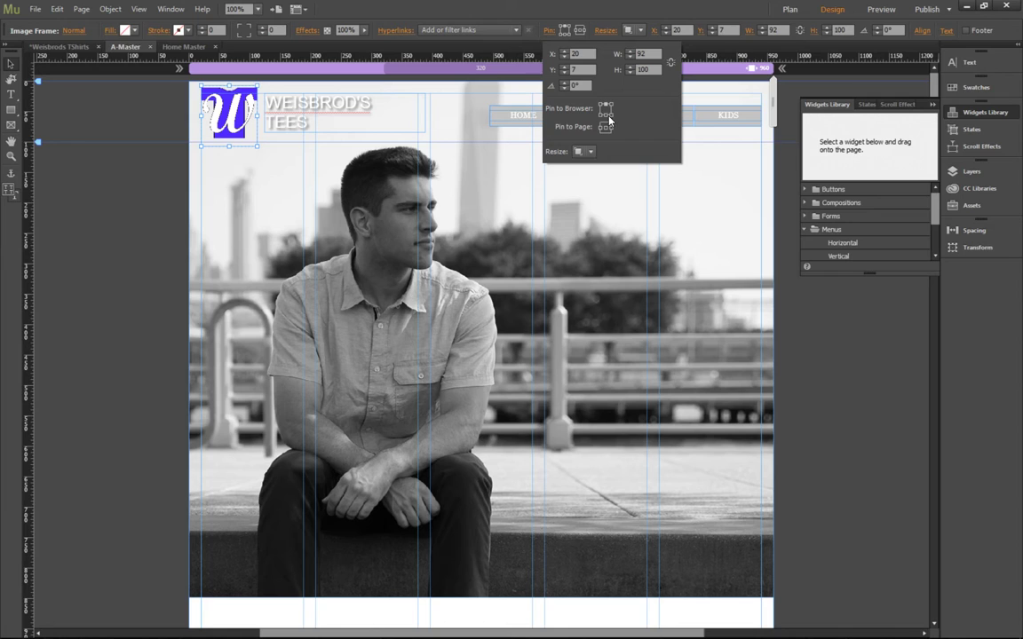
pyautogui.click(300, 131)
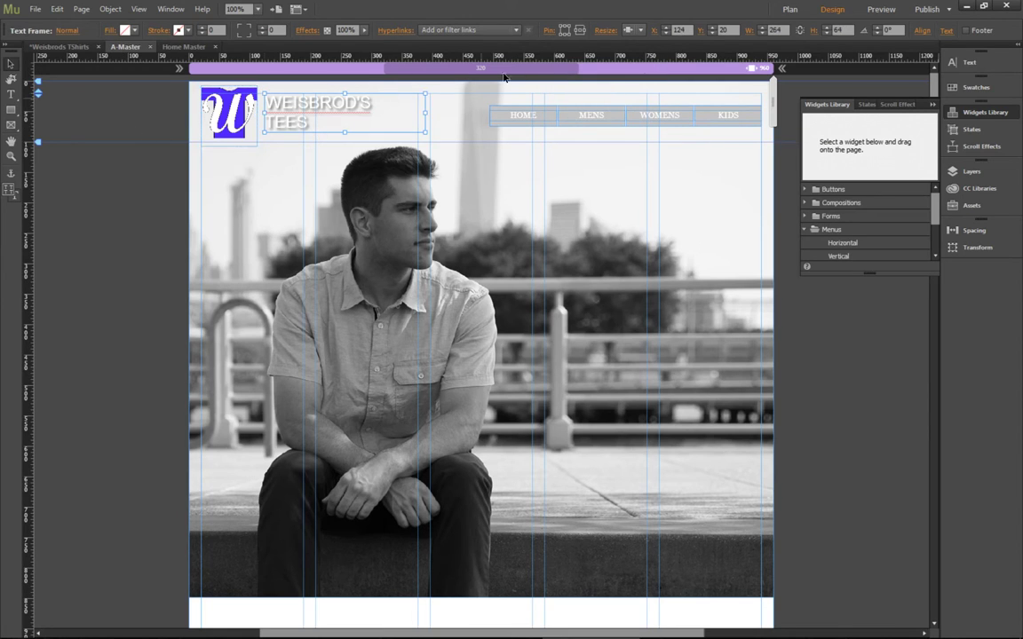
pyautogui.click(548, 32)
pyautogui.click(539, 110)
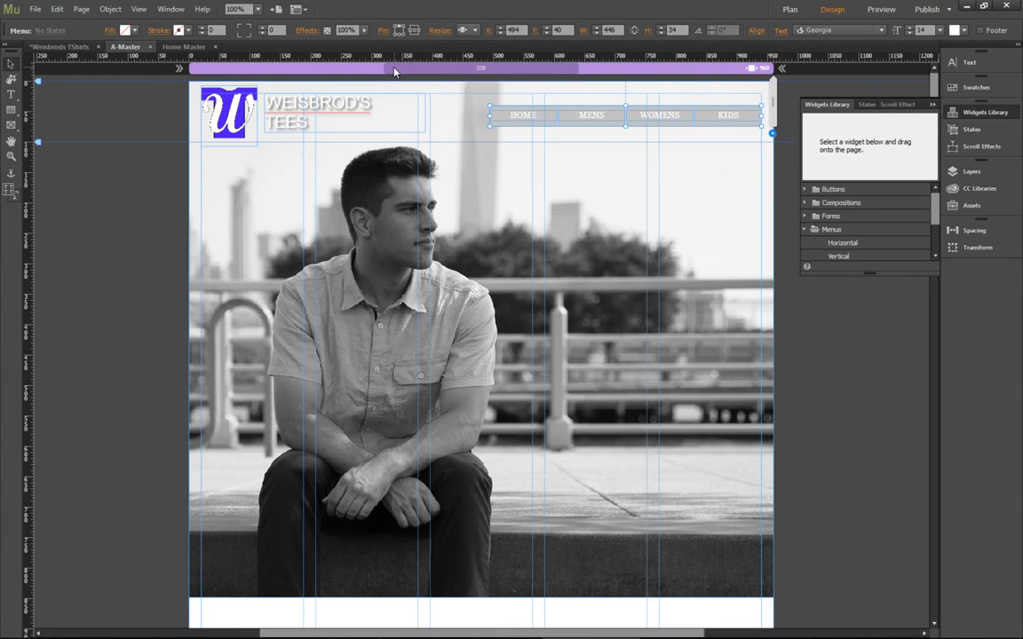
# - Save the site and preview A-Master in the browser, checking whether the pinned header elements stay in place while scrolling
pyautogui.click(150, 115)
pyautogui.hotkey('ctrl', 's')
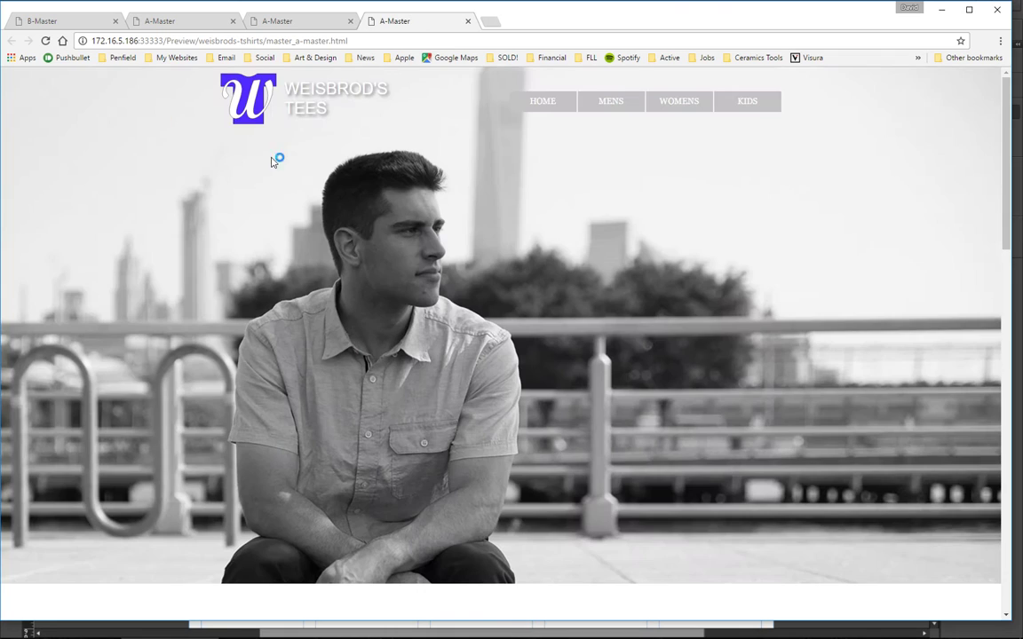
pyautogui.scroll(-3, 350, 190)
pyautogui.scroll(-10, 354, 186)
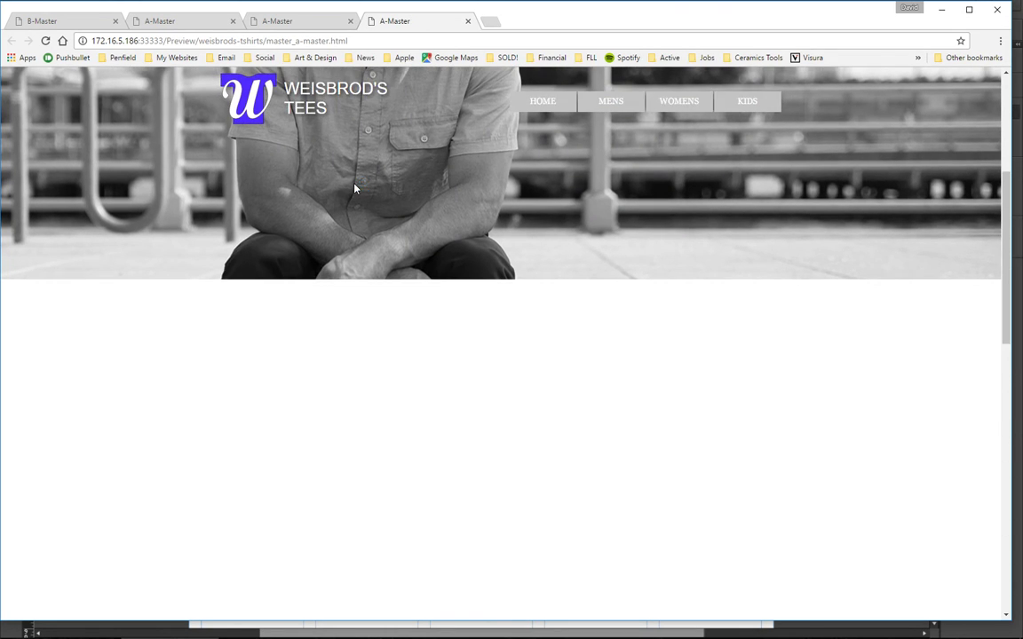
pyautogui.scroll(-2, 355, 189)
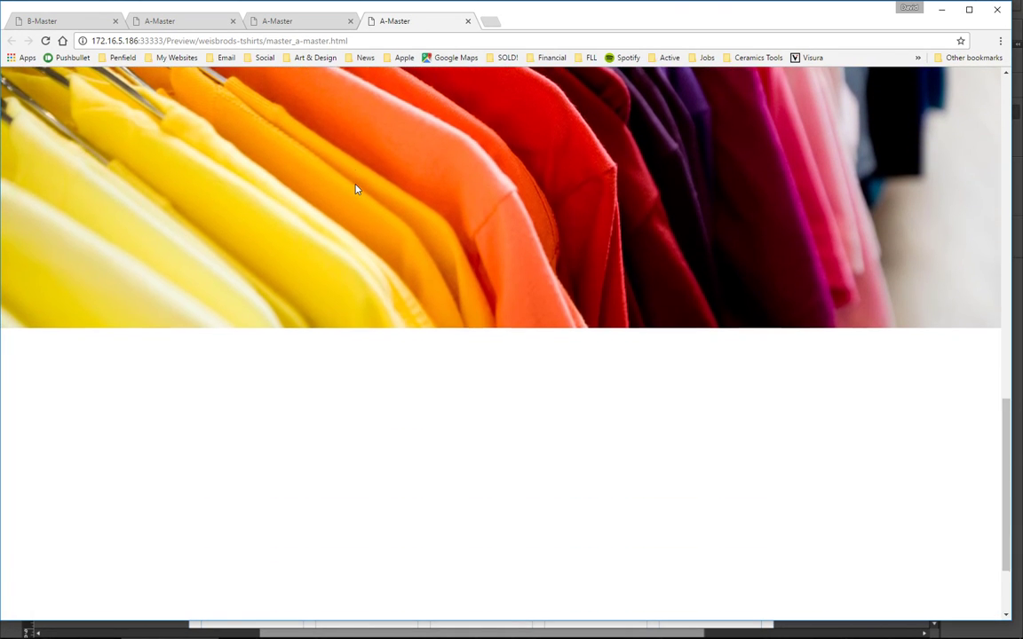
# - Examine how the pinned logo, brand name and menu behave over the image bands and white areas in the A-Master preview
pyautogui.scroll(4, 355, 189)
pyautogui.scroll(-3, 355, 190)
pyautogui.scroll(-1, 355, 189)
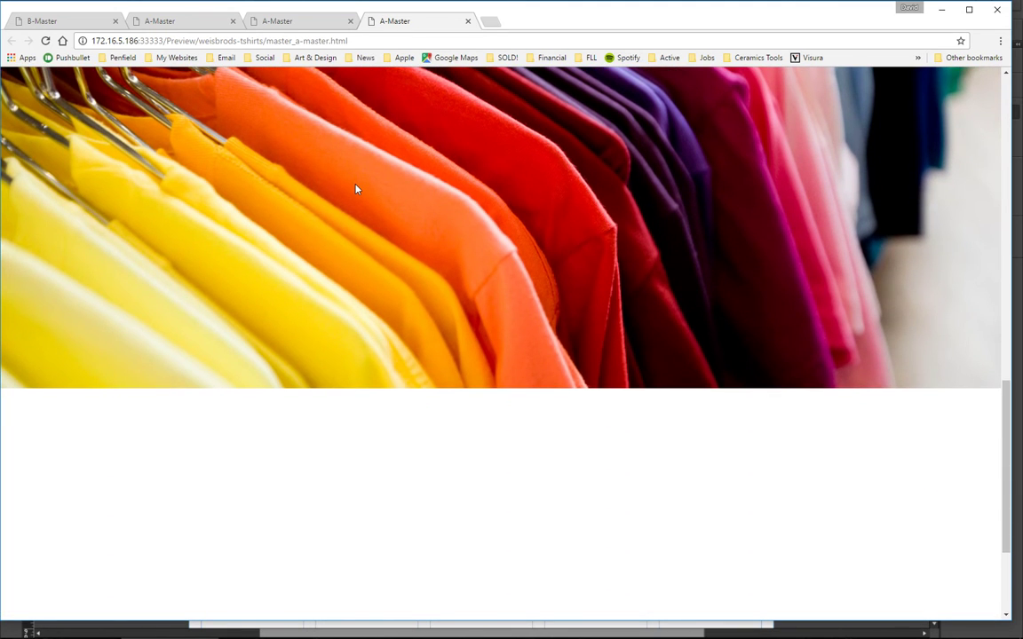
pyautogui.scroll(-3, 355, 189)
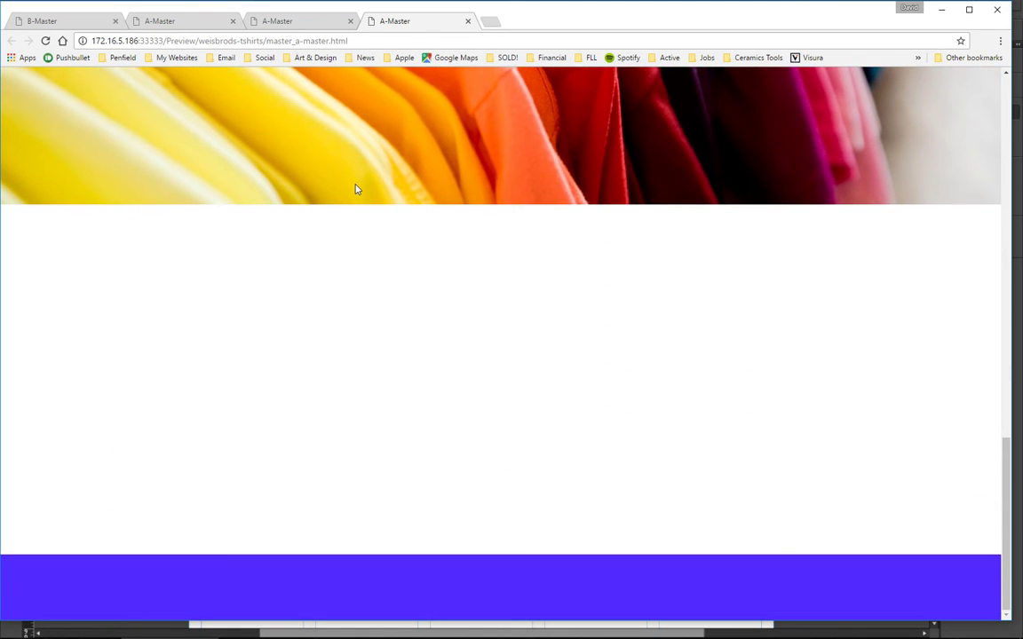
pyautogui.scroll(8, 355, 189)
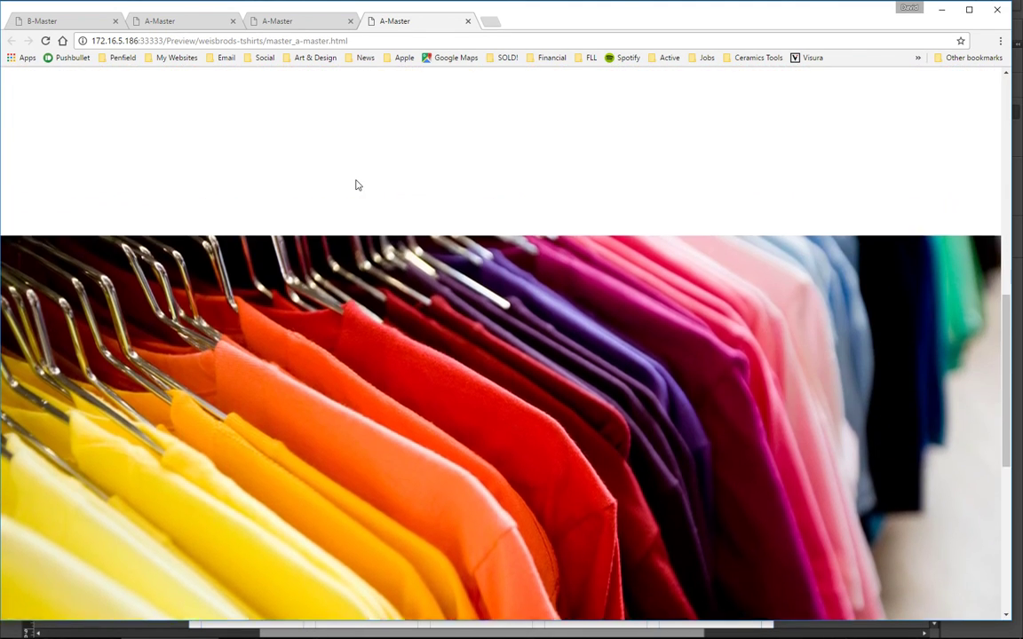
pyautogui.scroll(-2, 355, 185)
pyautogui.scroll(1, 355, 185)
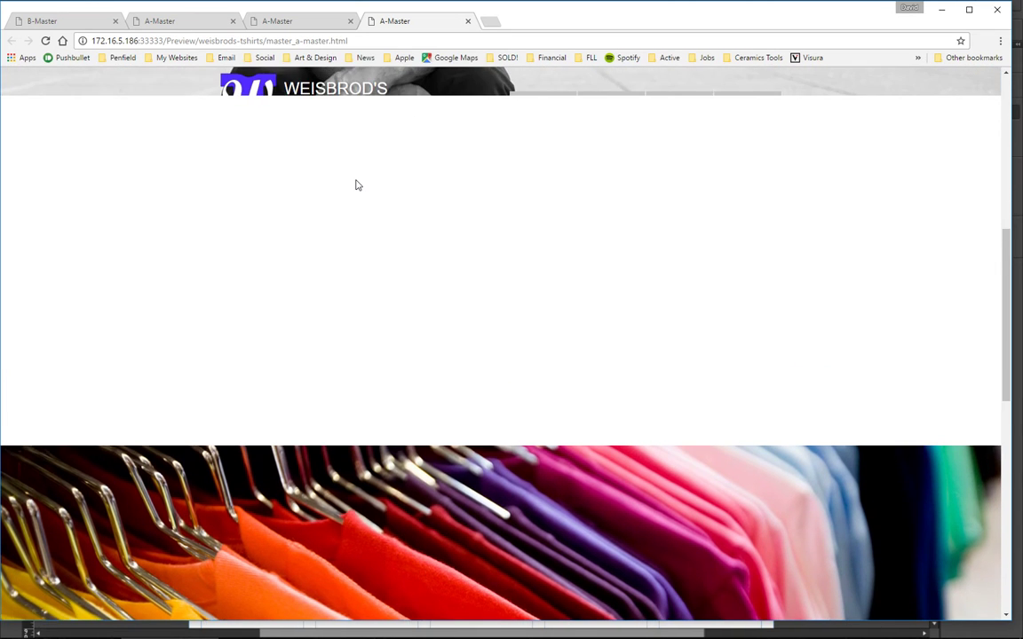
pyautogui.scroll(-1, 355, 185)
pyautogui.scroll(1, 356, 181)
pyautogui.scroll(-1, 356, 181)
pyautogui.scroll(1, 356, 181)
pyautogui.scroll(-1, 356, 181)
pyautogui.scroll(-1, 358, 185)
pyautogui.scroll(3, 358, 185)
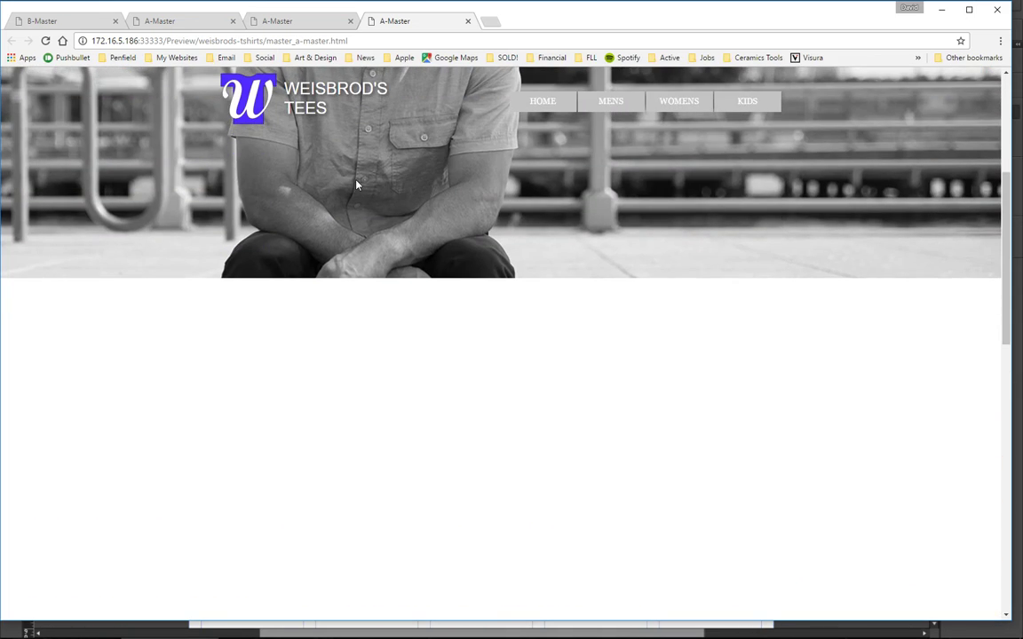
pyautogui.scroll(-2, 358, 185)
pyautogui.scroll(-2, 356, 185)
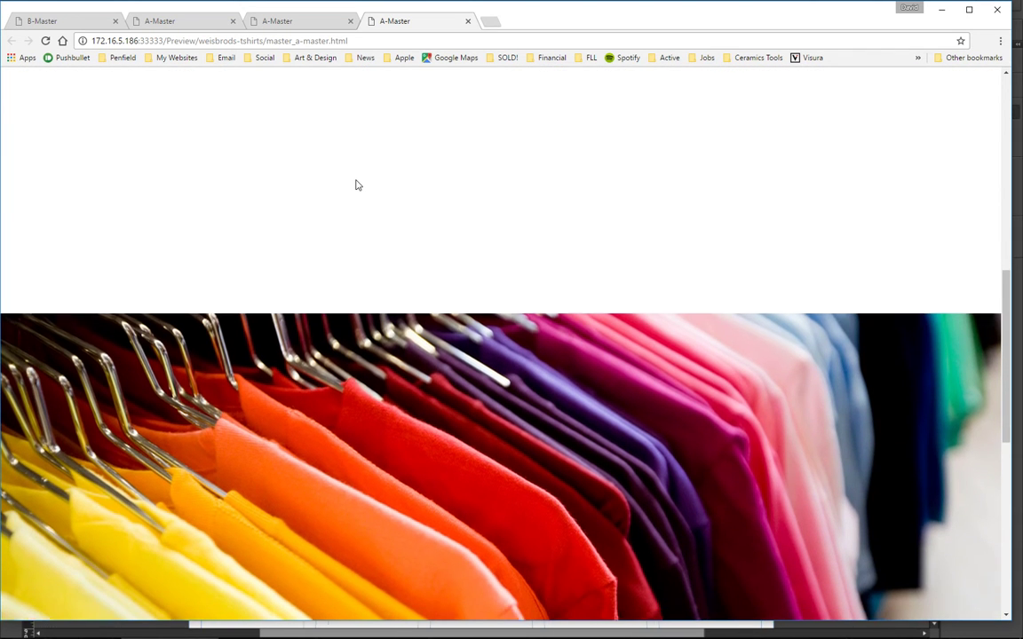
pyautogui.scroll(-3, 356, 185)
pyautogui.scroll(6, 356, 184)
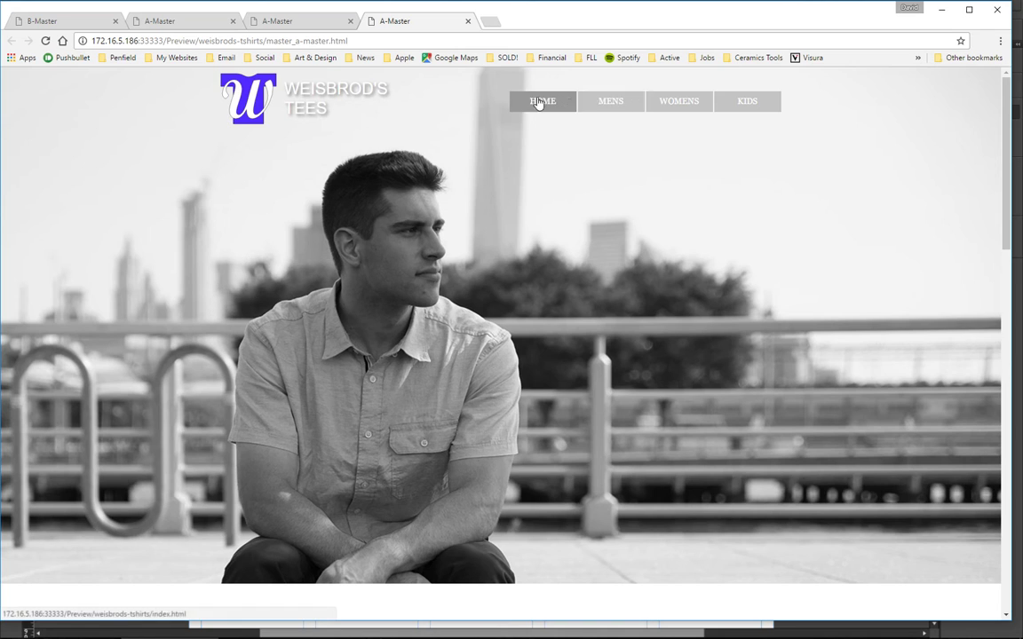
pyautogui.scroll(-3, 380, 293)
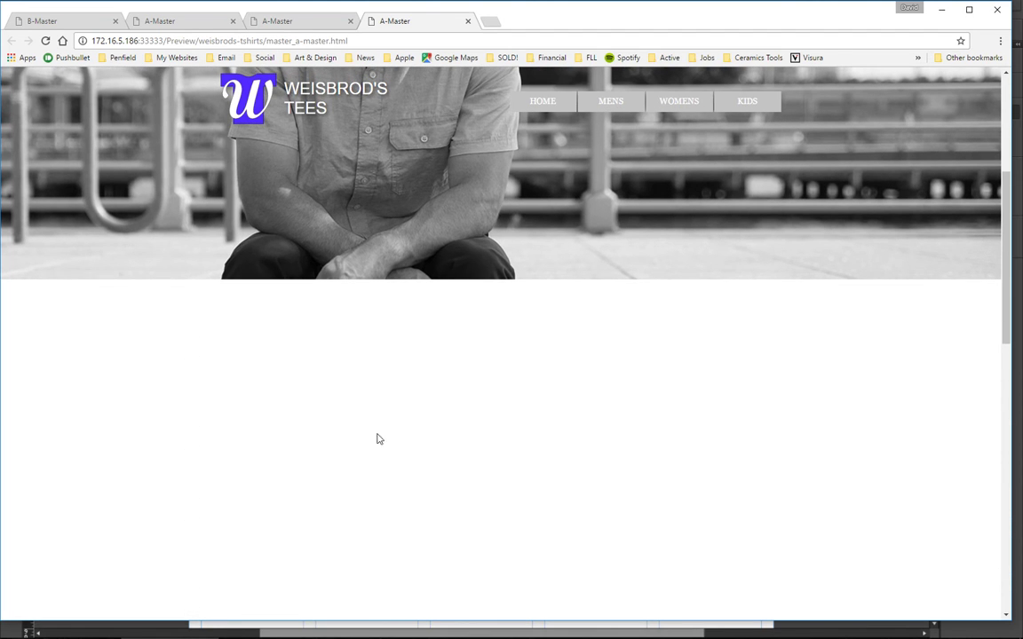
pyautogui.scroll(-3, 454, 466)
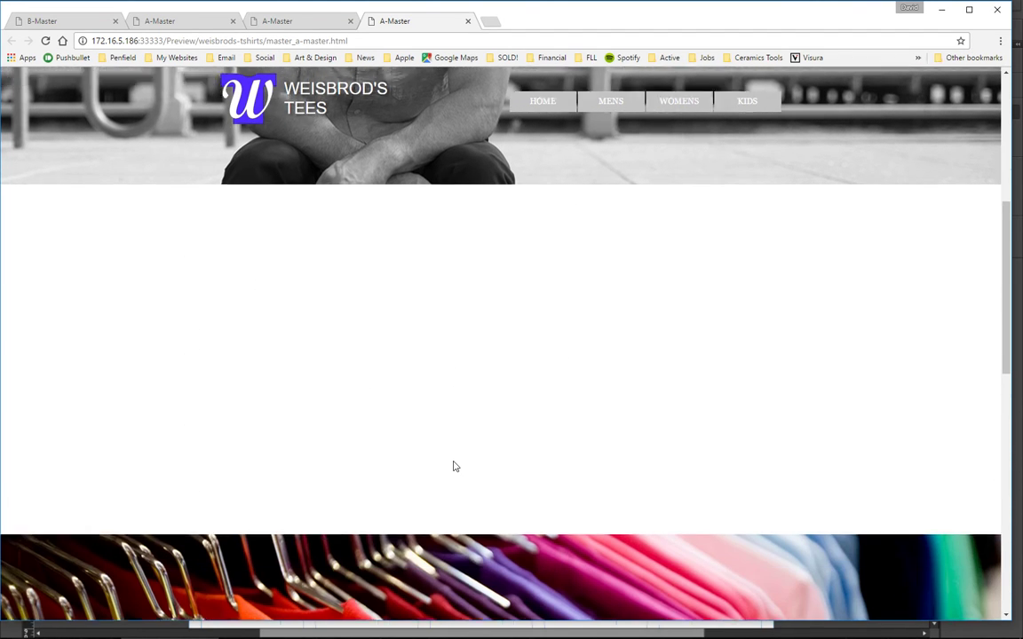
pyautogui.scroll(-1, 454, 466)
pyautogui.scroll(3, 454, 466)
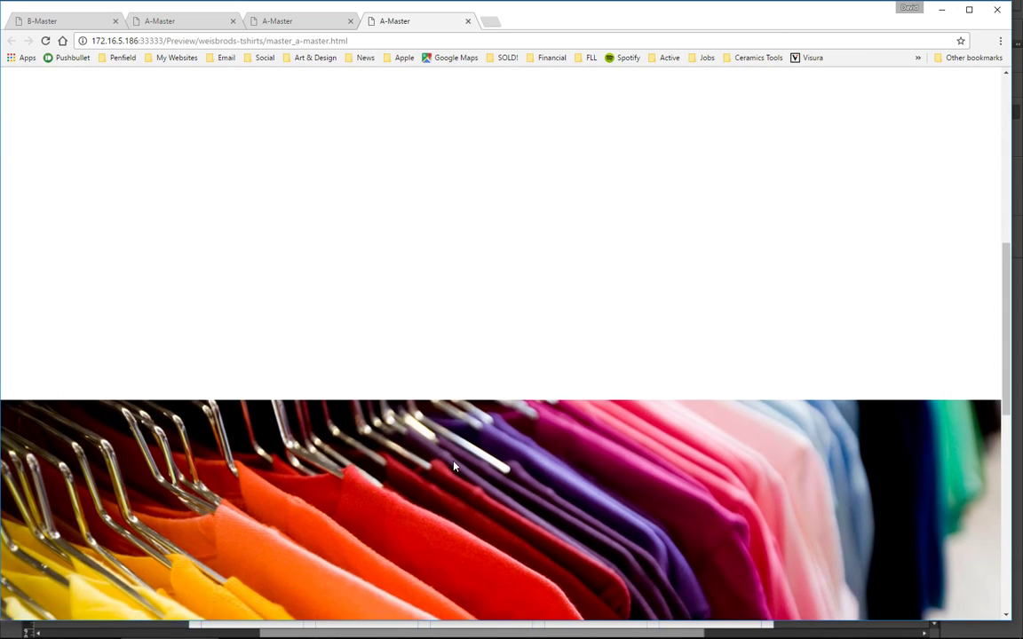
pyautogui.scroll(-3, 453, 466)
pyautogui.scroll(6, 454, 466)
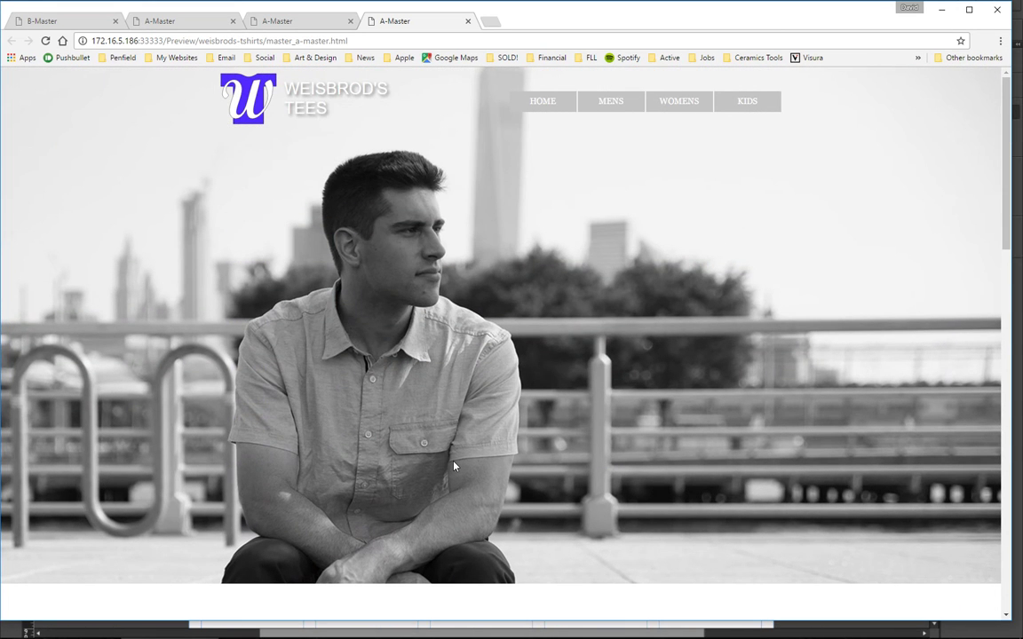
# - Switch back to Muse and bring the header logo, brand name text frame and navigation menu to the front
pyautogui.hotkey('alt', 'Tab')
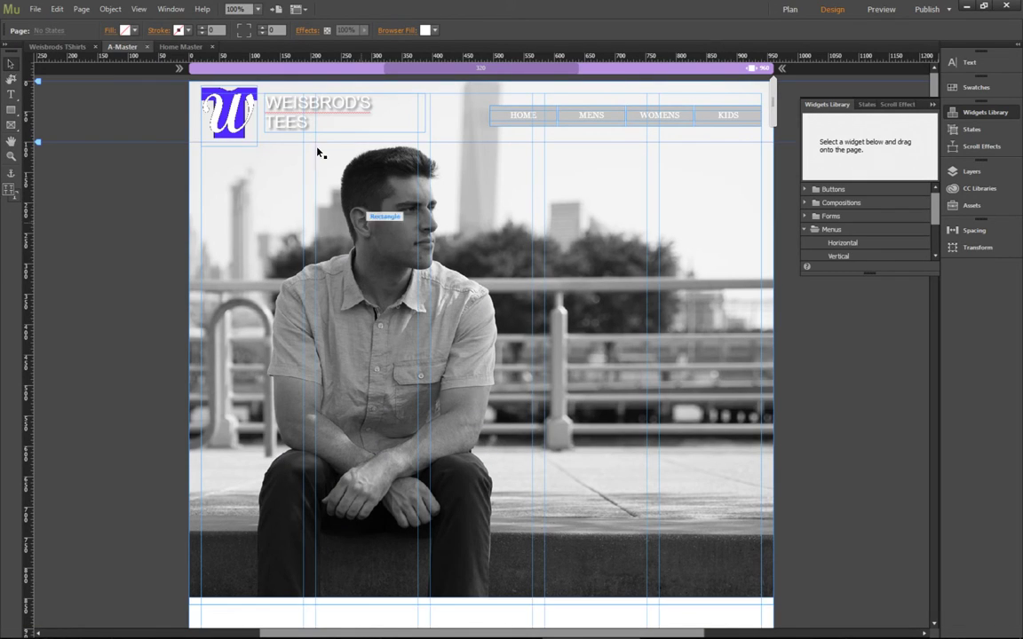
pyautogui.click(238, 113)
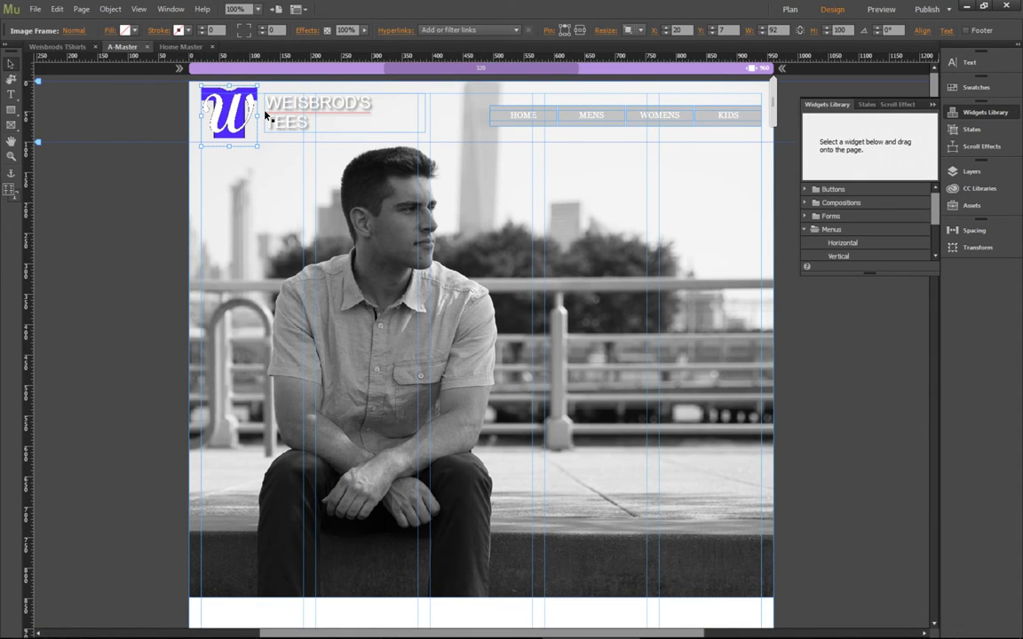
pyautogui.keyDown('shift'); pyautogui.click(325, 119); pyautogui.keyUp('shift')
pyautogui.keyDown('shift'); pyautogui.click(518, 115); pyautogui.keyUp('shift')
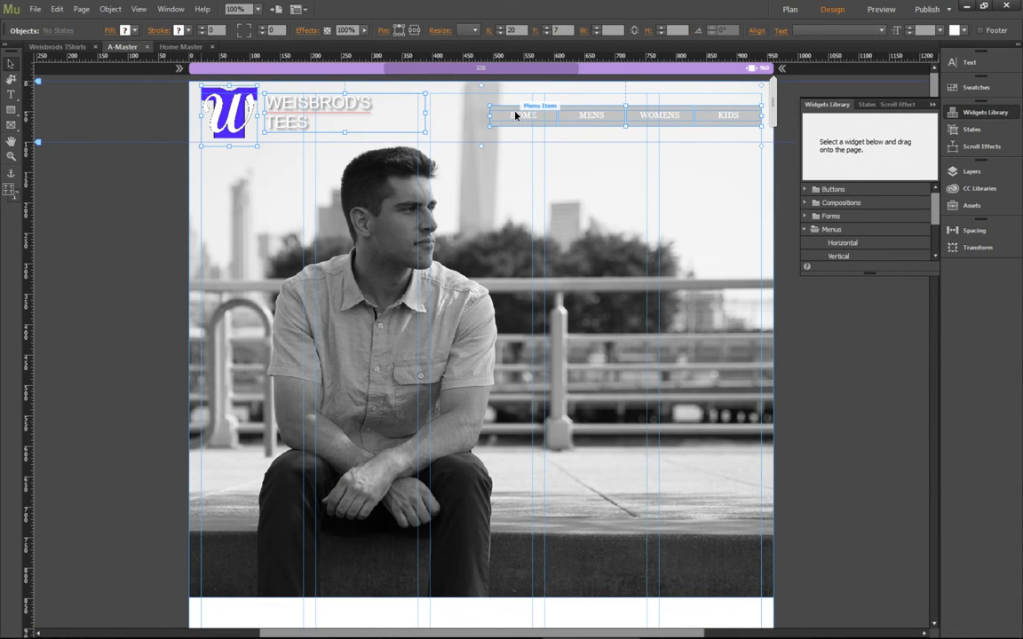
pyautogui.rightClick(515, 115)
pyautogui.moveTo(550, 165)
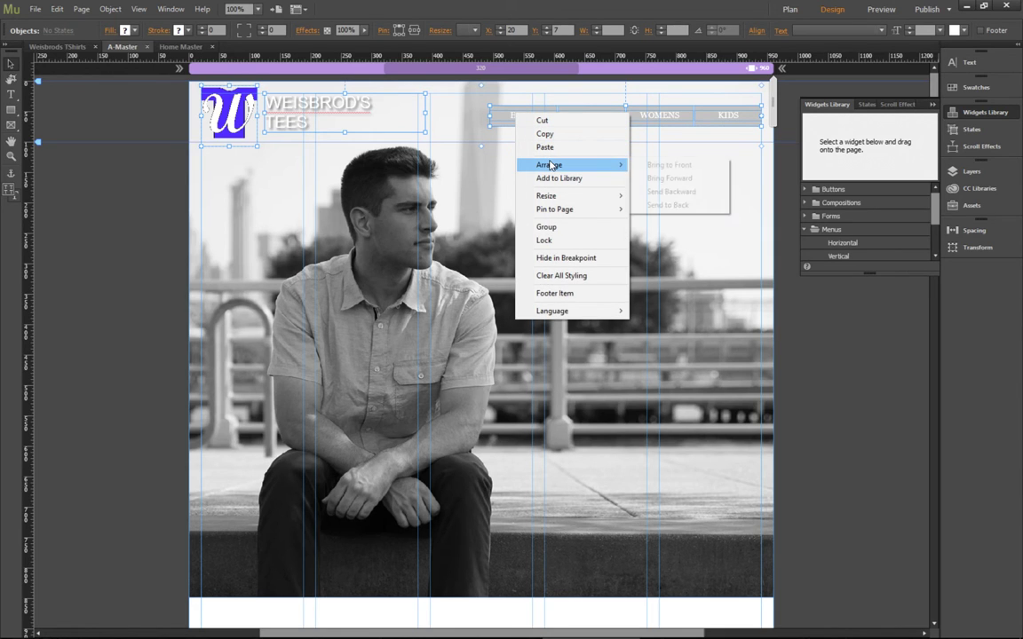
pyautogui.click(653, 167)
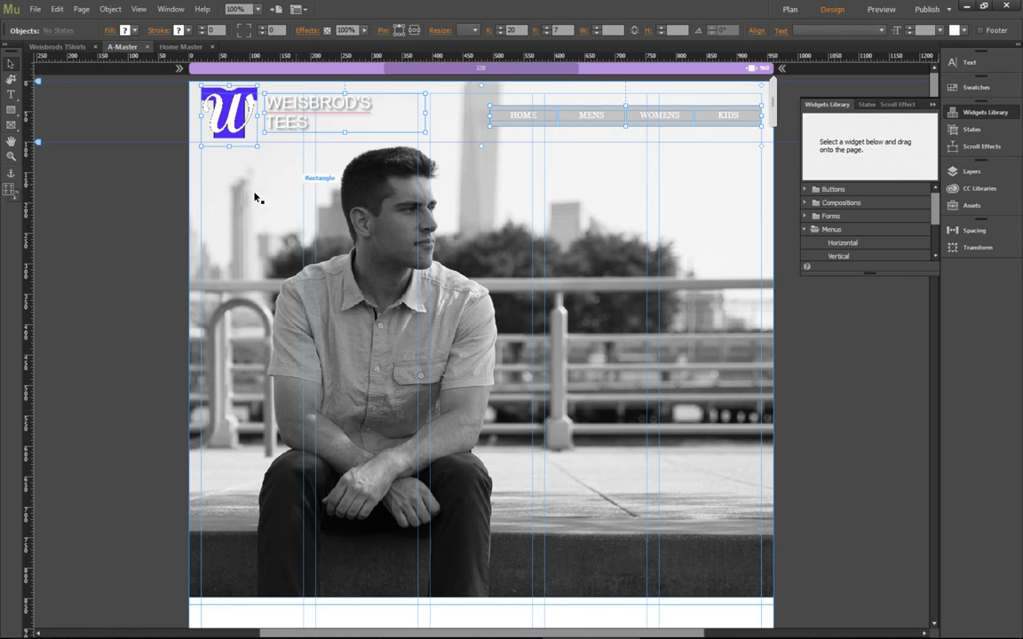
pyautogui.click(123, 251)
# - Preview A-Master in the browser and check the pinned header's layering over every image band and white area down to the footer
pyautogui.hotkey('ctrl', 'shift', 'e')
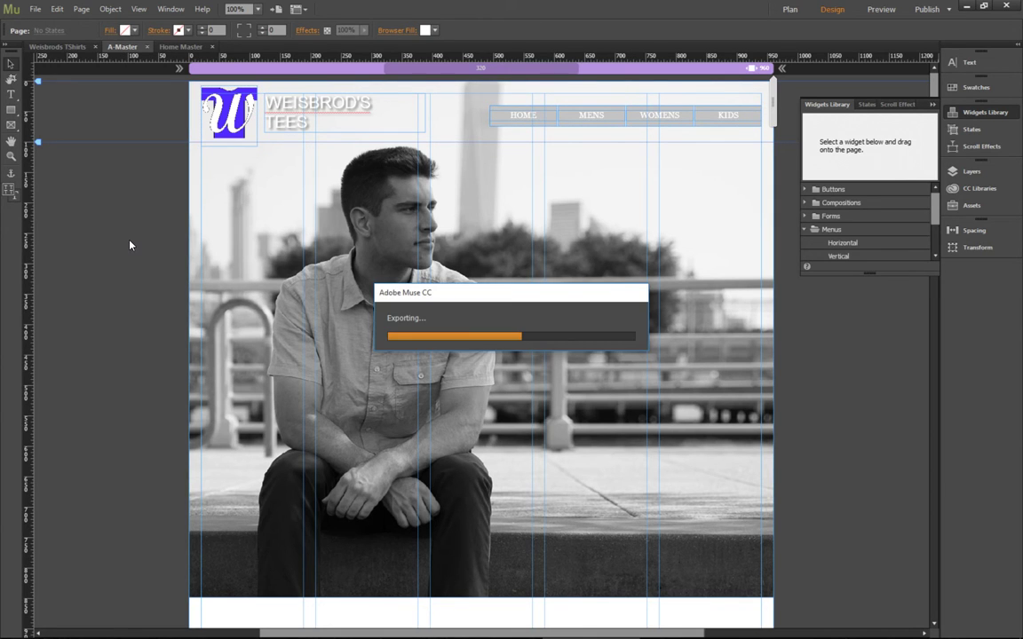
pyautogui.scroll(-5, 282, 271)
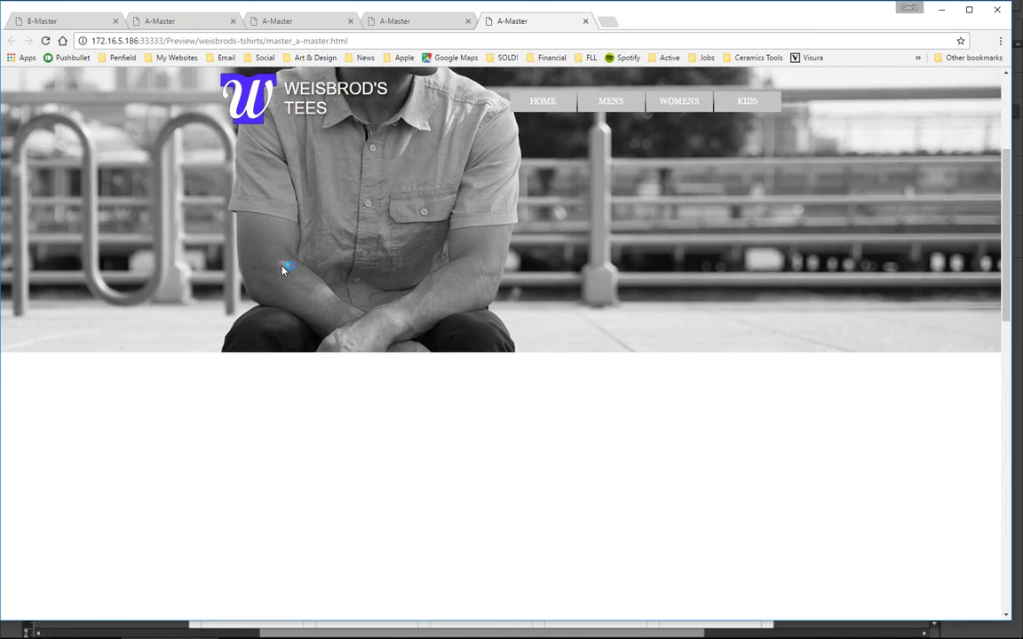
pyautogui.scroll(-5, 283, 271)
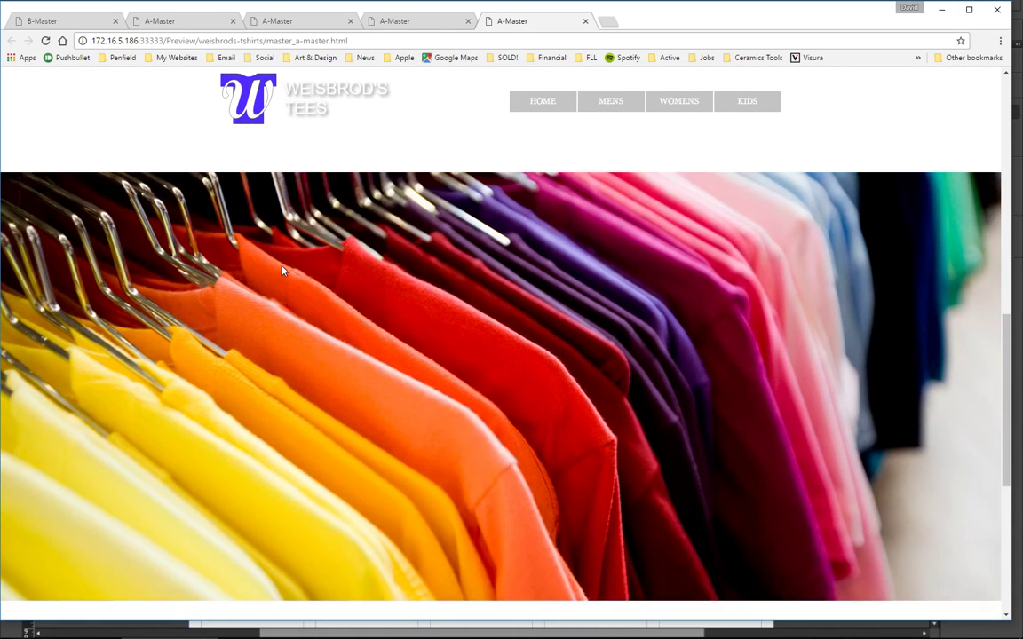
pyautogui.scroll(4, 282, 271)
pyautogui.scroll(-5, 282, 271)
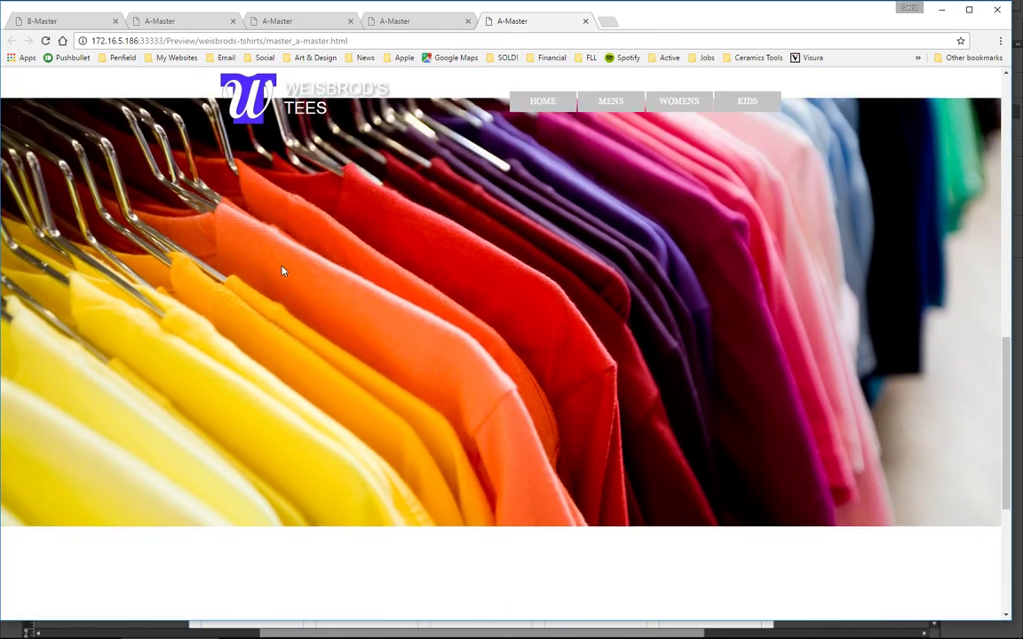
pyautogui.scroll(10, 282, 271)
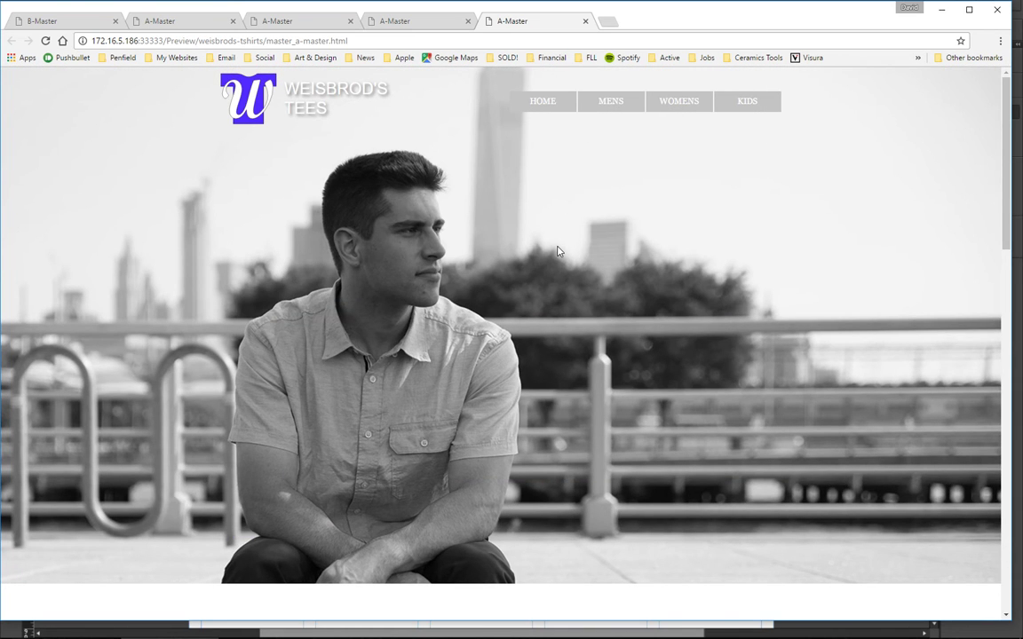
pyautogui.scroll(-4, 557, 252)
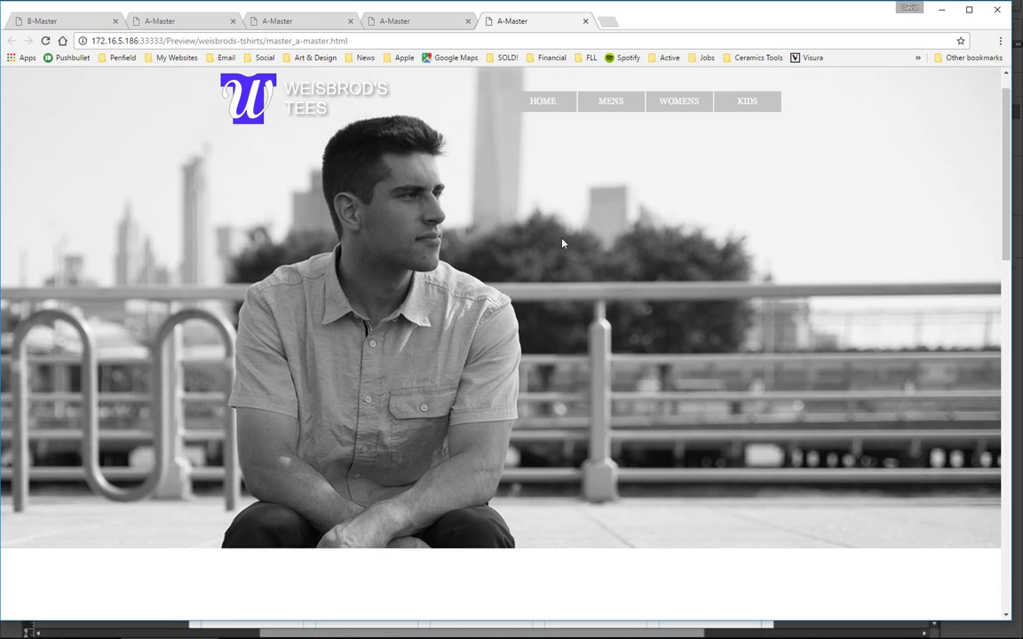
pyautogui.scroll(-3, 561, 242)
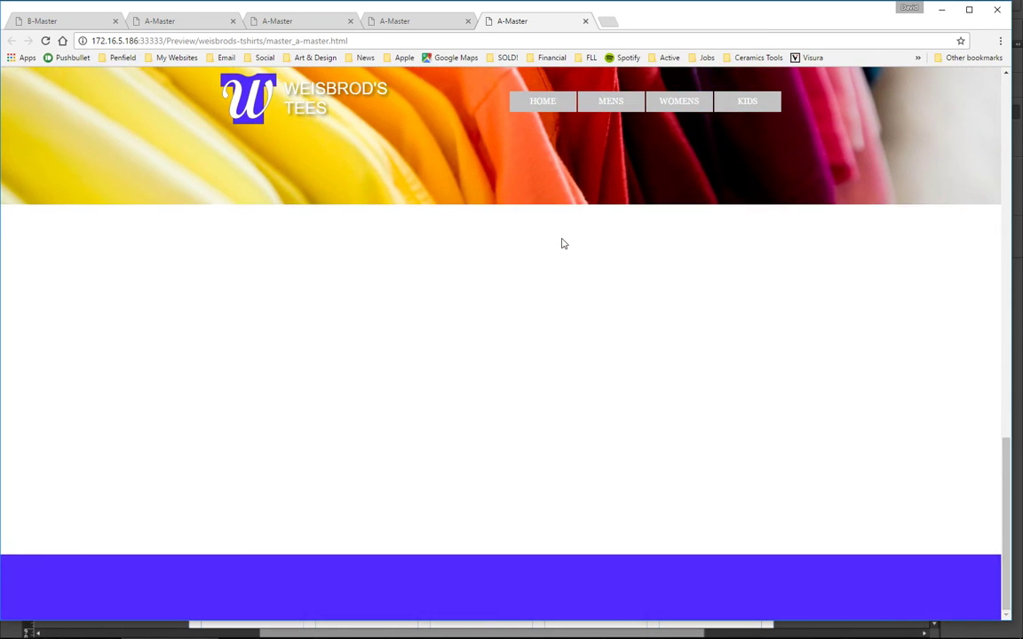
pyautogui.scroll(8, 562, 243)
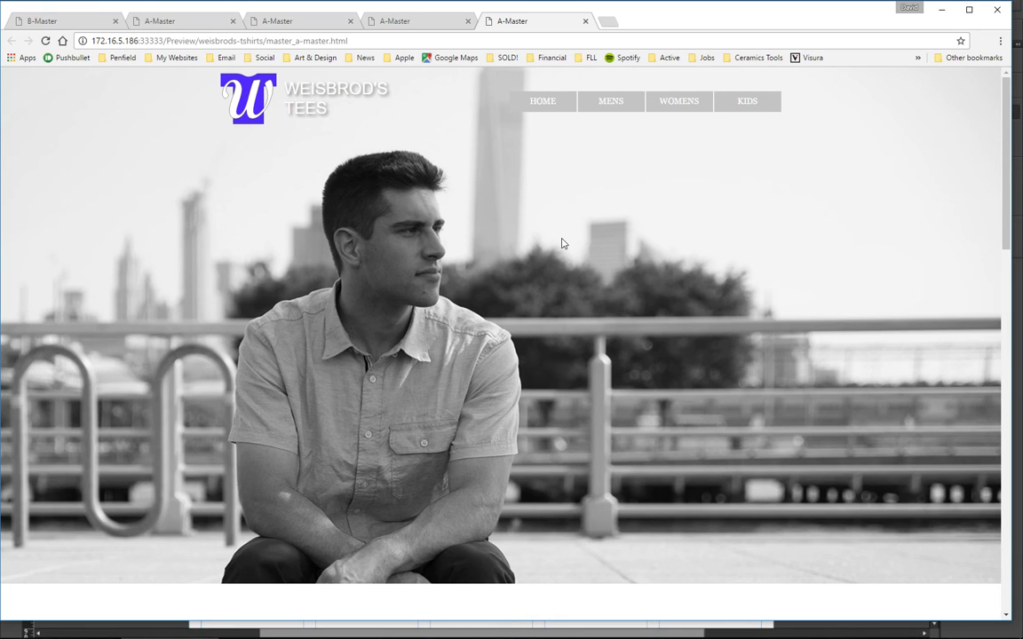
pyautogui.scroll(-5, 561, 243)
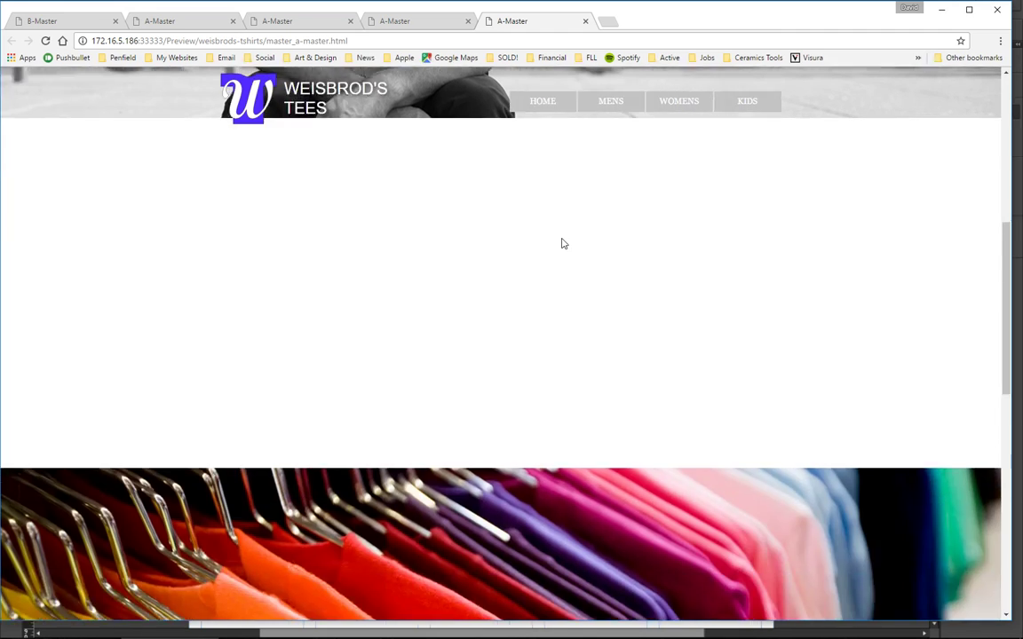
pyautogui.scroll(5, 561, 242)
# - Return to Muse and close the A-Master and Home Master pages to get back to the site plan
pyautogui.hotkey('alt', 'Tab')
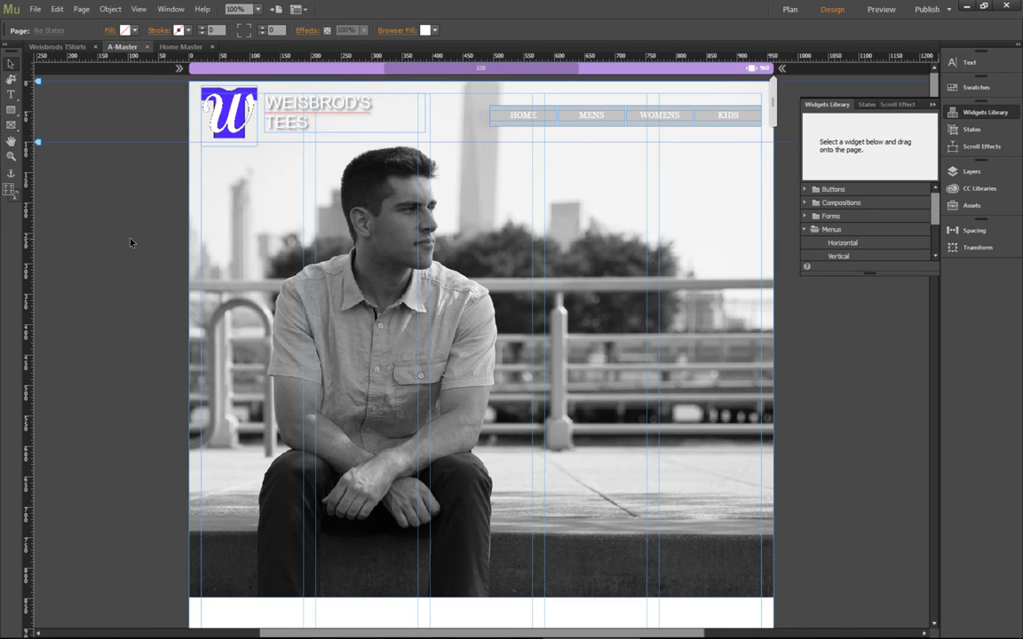
pyautogui.scroll(-6, 131, 241)
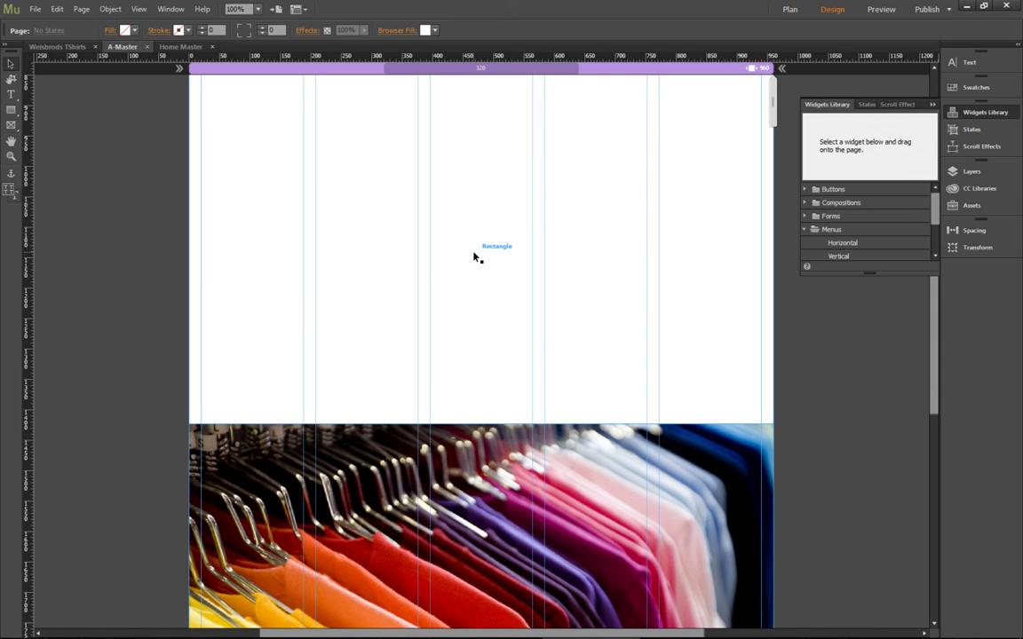
pyautogui.scroll(6, 474, 256)
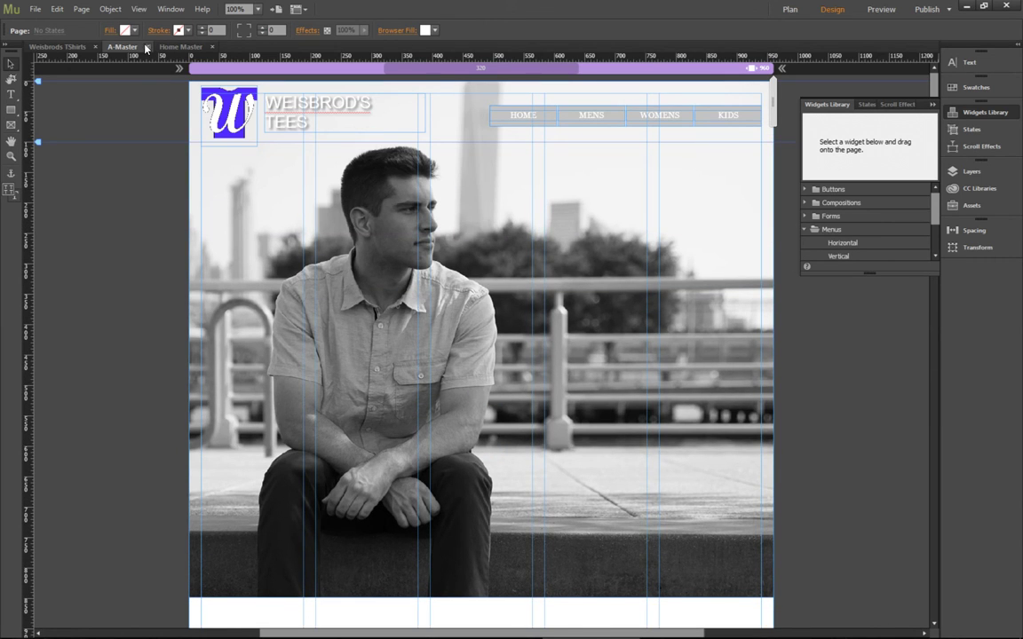
pyautogui.click(147, 46)
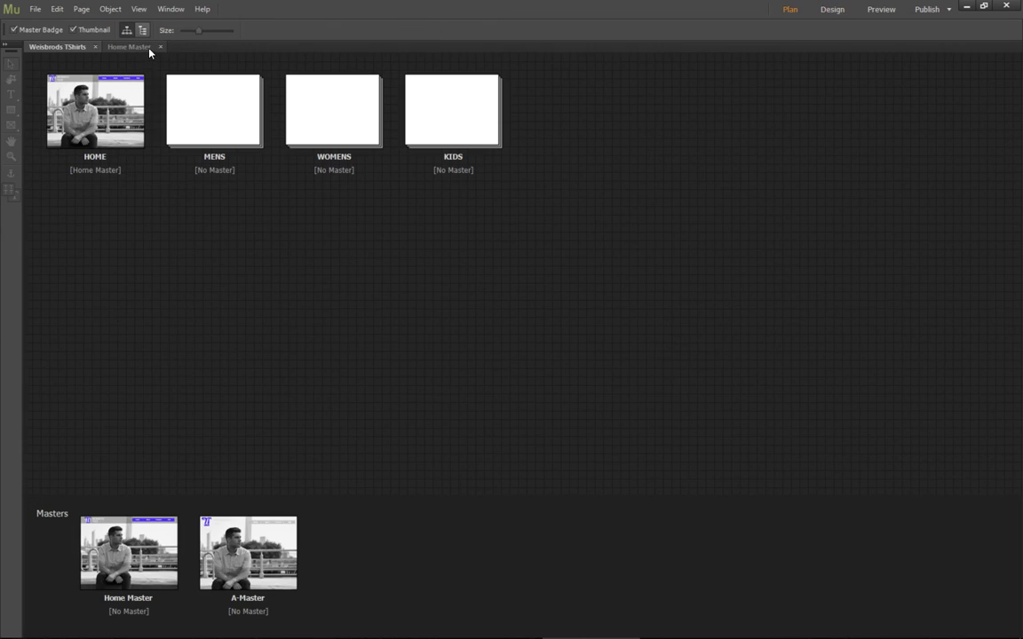
pyautogui.click(160, 48)
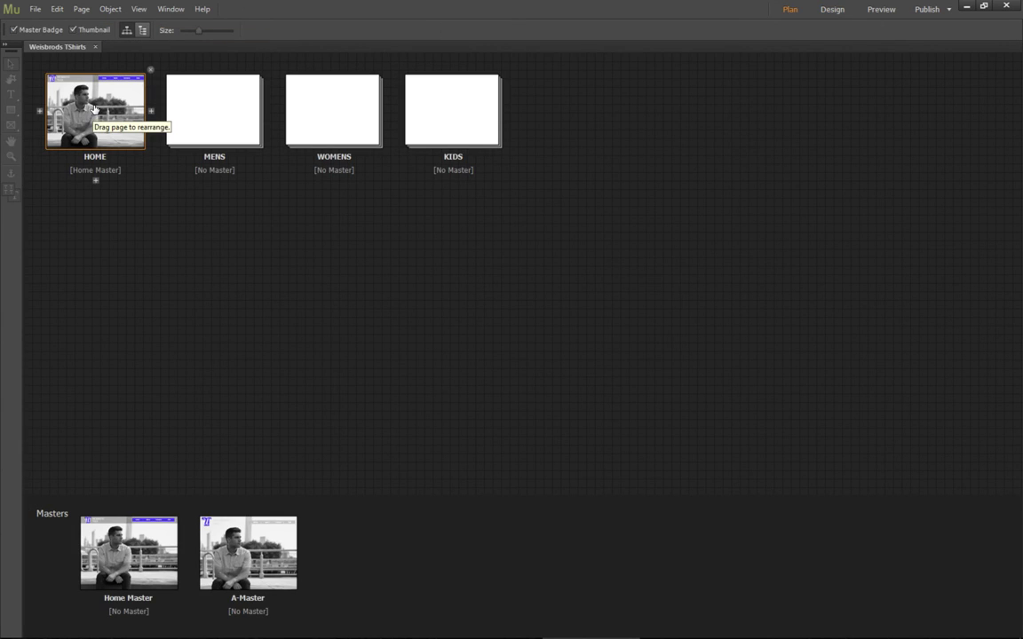
# - Open the HOME page and draw a square about 185 px wide in the white area between the two image bands
pyautogui.doubleClick(94, 108)
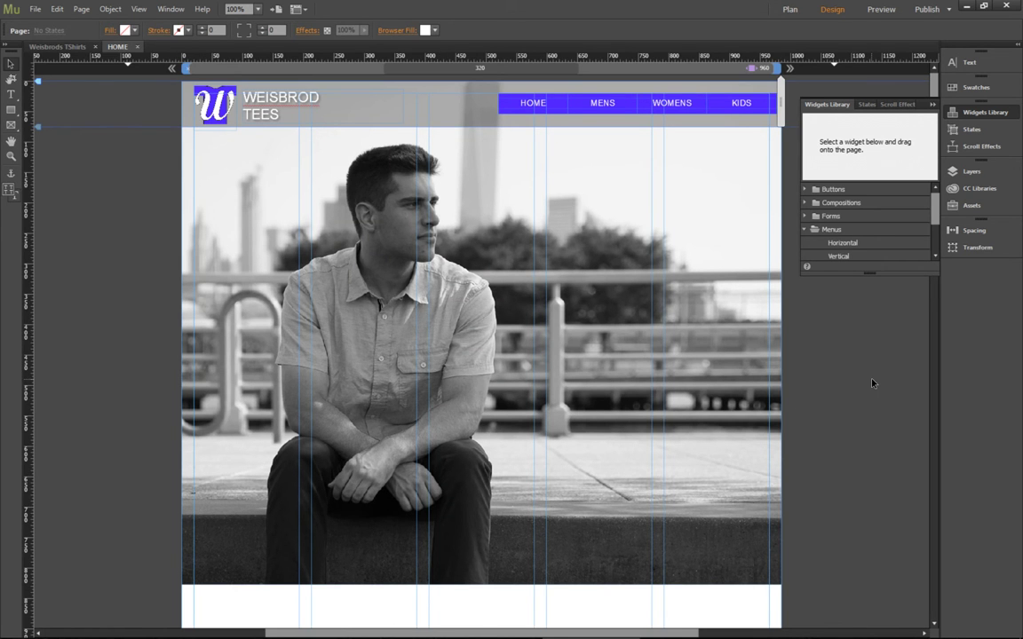
pyautogui.scroll(-8, 872, 383)
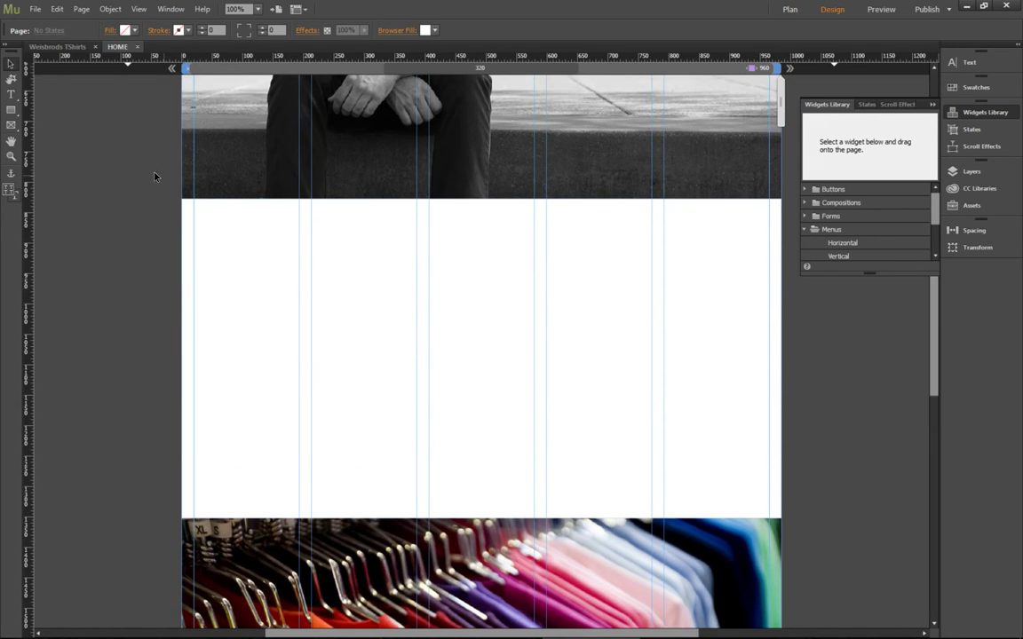
pyautogui.click(11, 109)
pyautogui.moveTo(255, 291)
pyautogui.mouseDown()
pyautogui.moveTo(303, 374)
pyautogui.moveTo(376, 400)
pyautogui.moveTo(368, 403)
pyautogui.mouseUp()
pyautogui.click(11, 62)
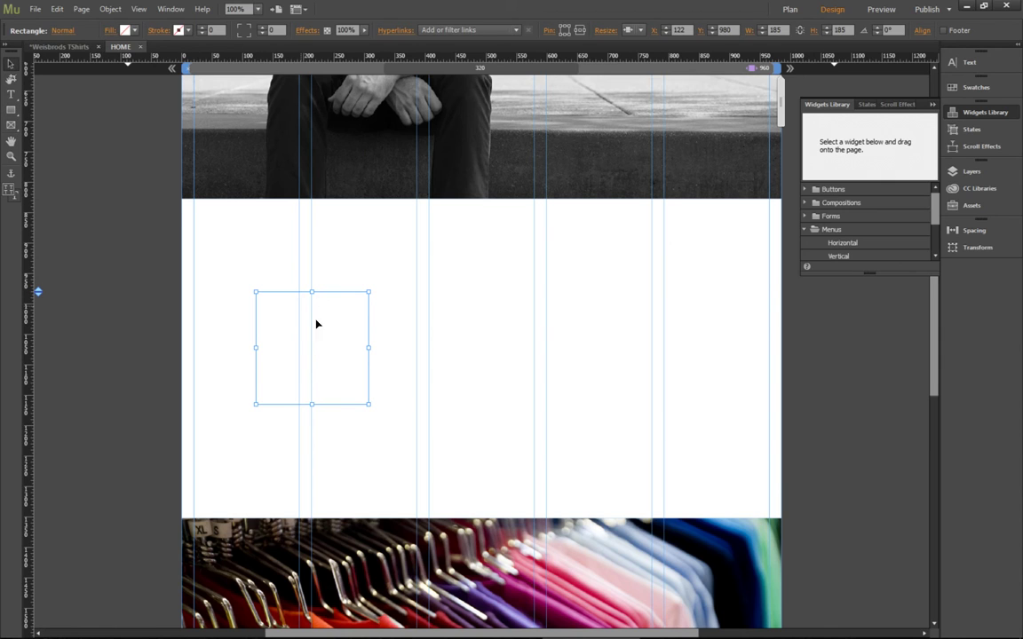
# - Move the square to the middle of the white area, about X 400 and Y 981, and fill it with red
pyautogui.moveTo(316, 324); pyautogui.dragTo(518, 321)
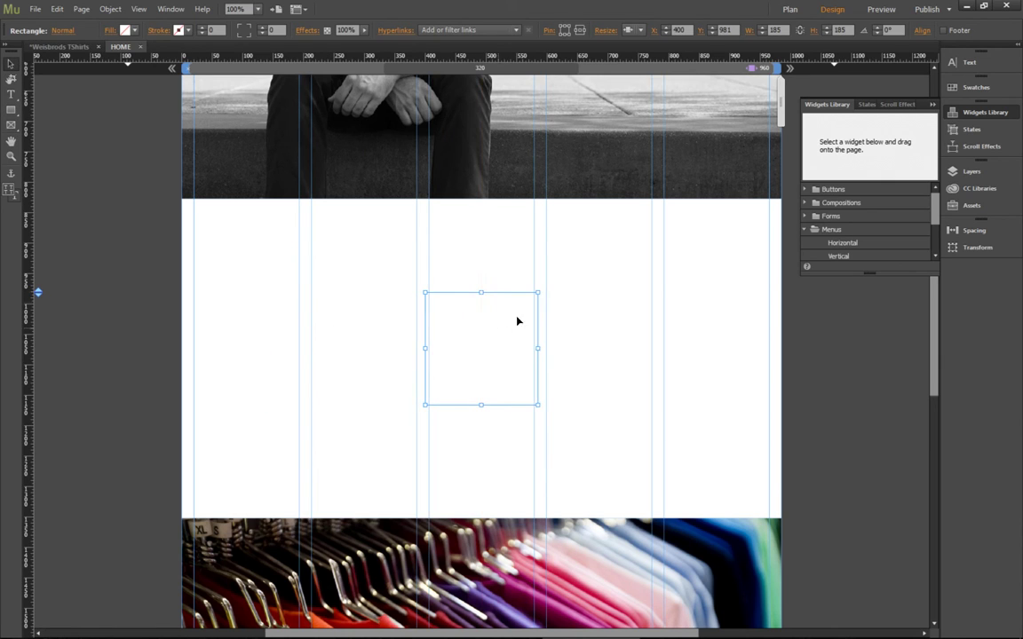
pyautogui.click(120, 31)
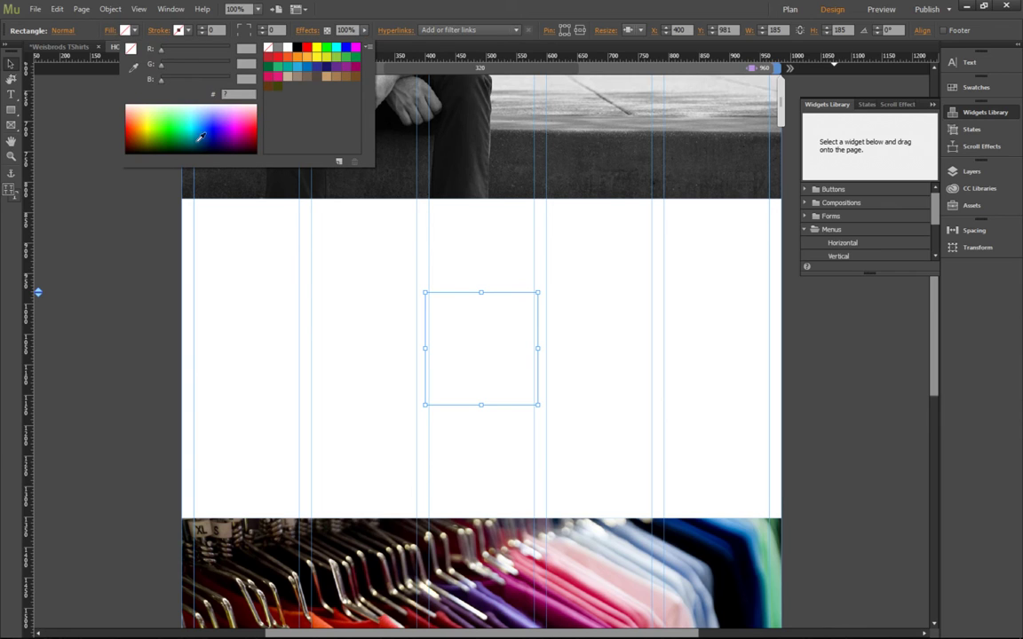
pyautogui.click(253, 132)
pyautogui.click(345, 282)
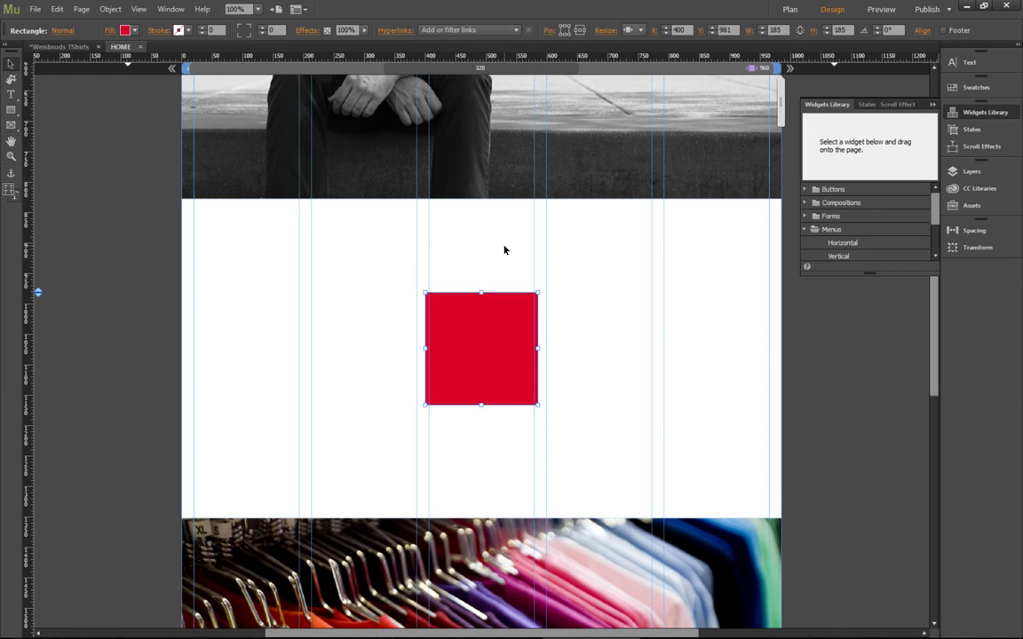
# - Close the HOME page, then expand the MENS child pages in the site plan to view them and collapse them again
pyautogui.click(140, 48)
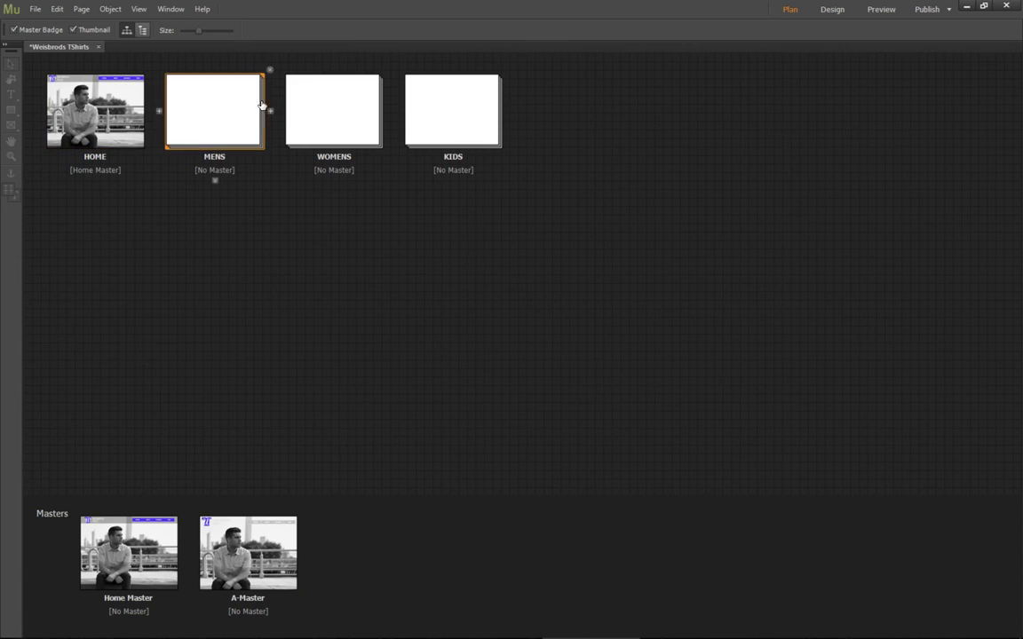
pyautogui.click(215, 181)
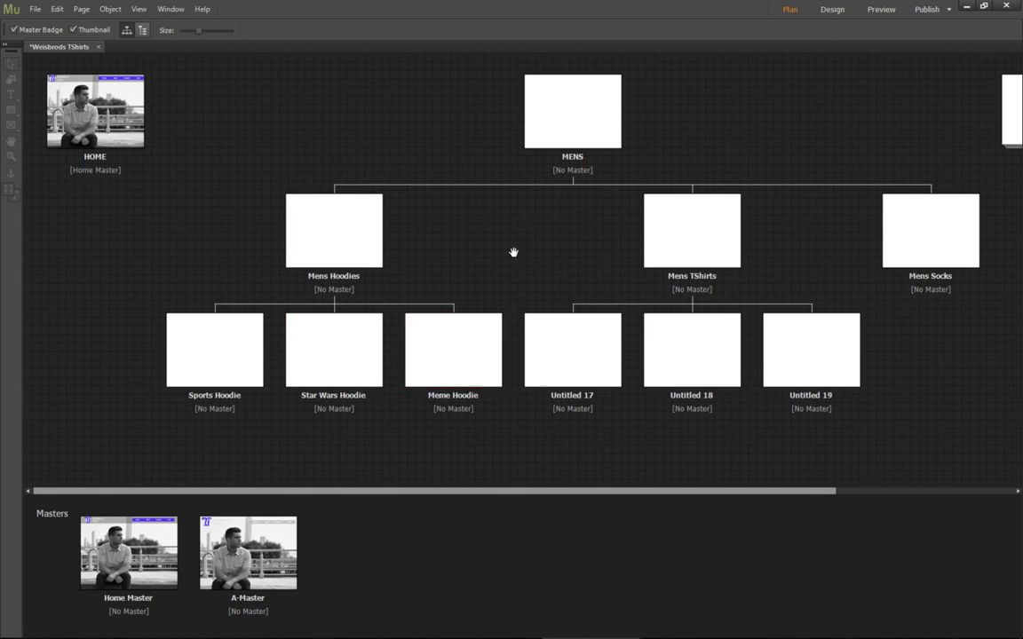
pyautogui.click(572, 180)
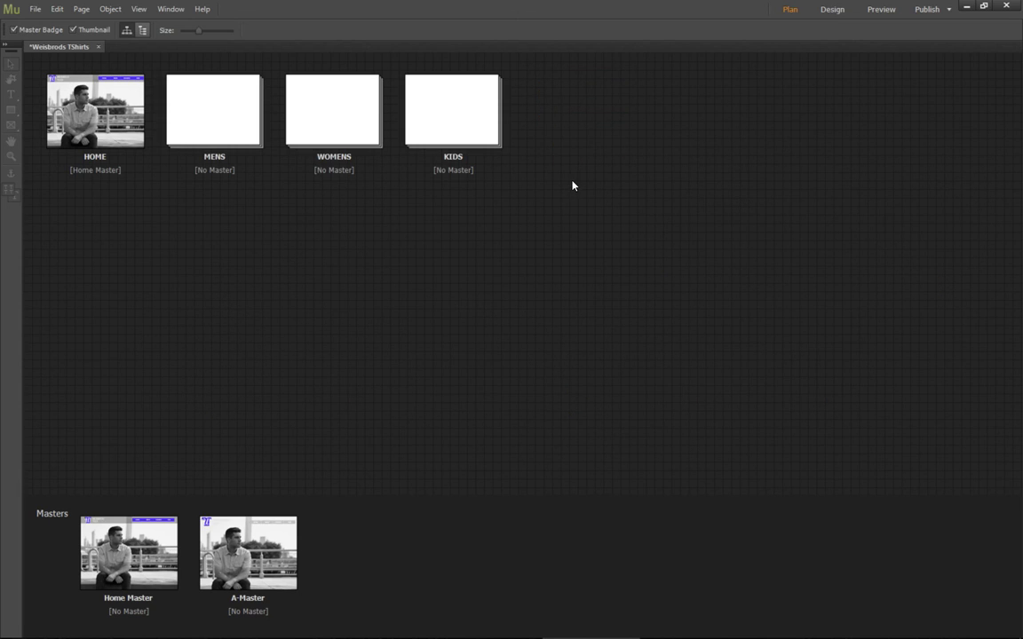